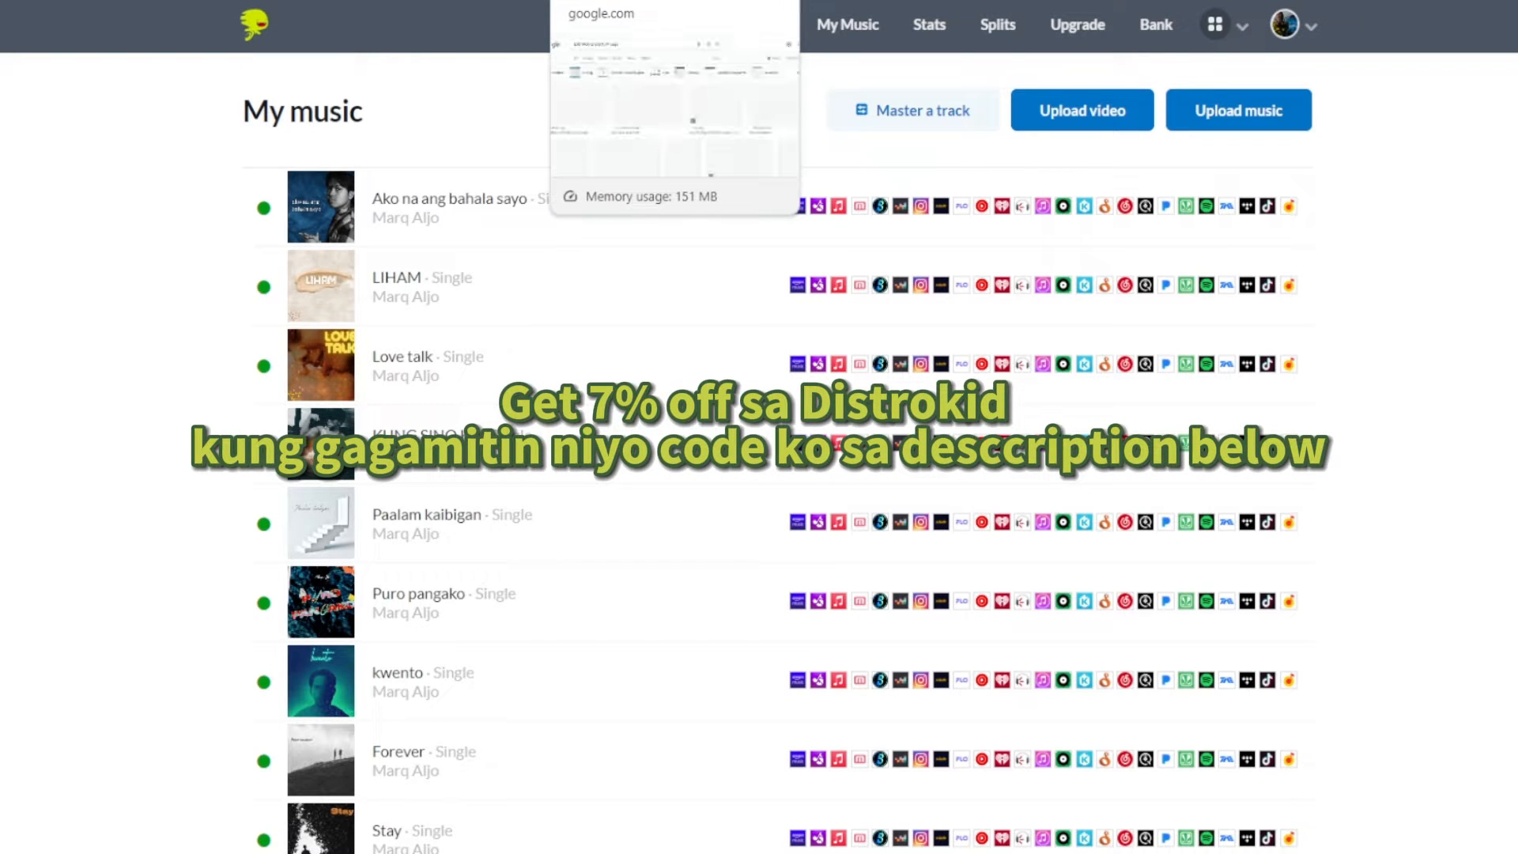
Step: Switch to the Google image results for the DistroKid sign-up page and preview the DAWPLUGINS.net sign-up form image
click(632, 1)
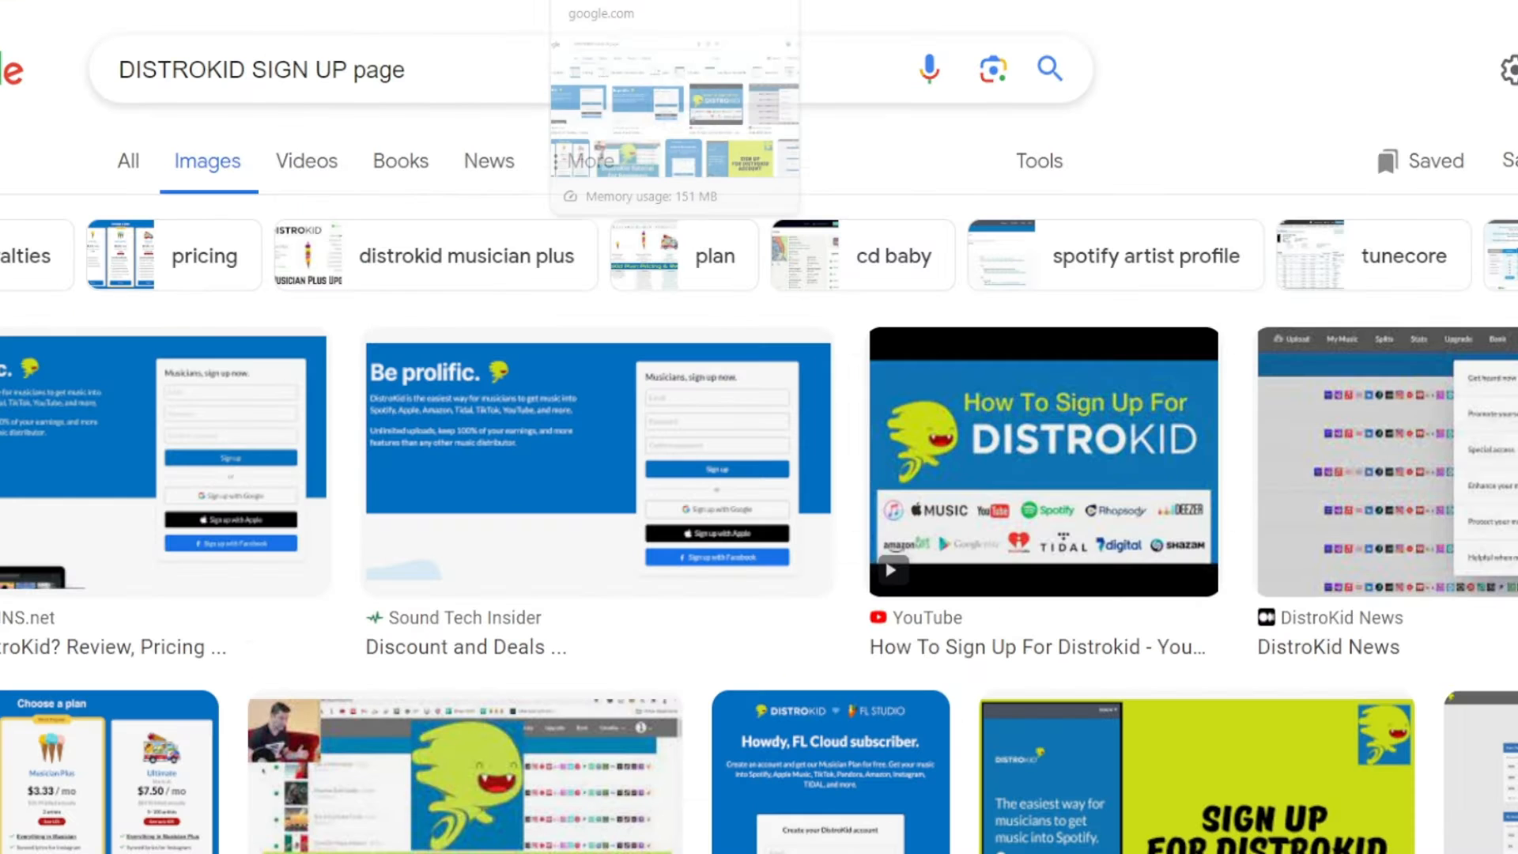
click(110, 432)
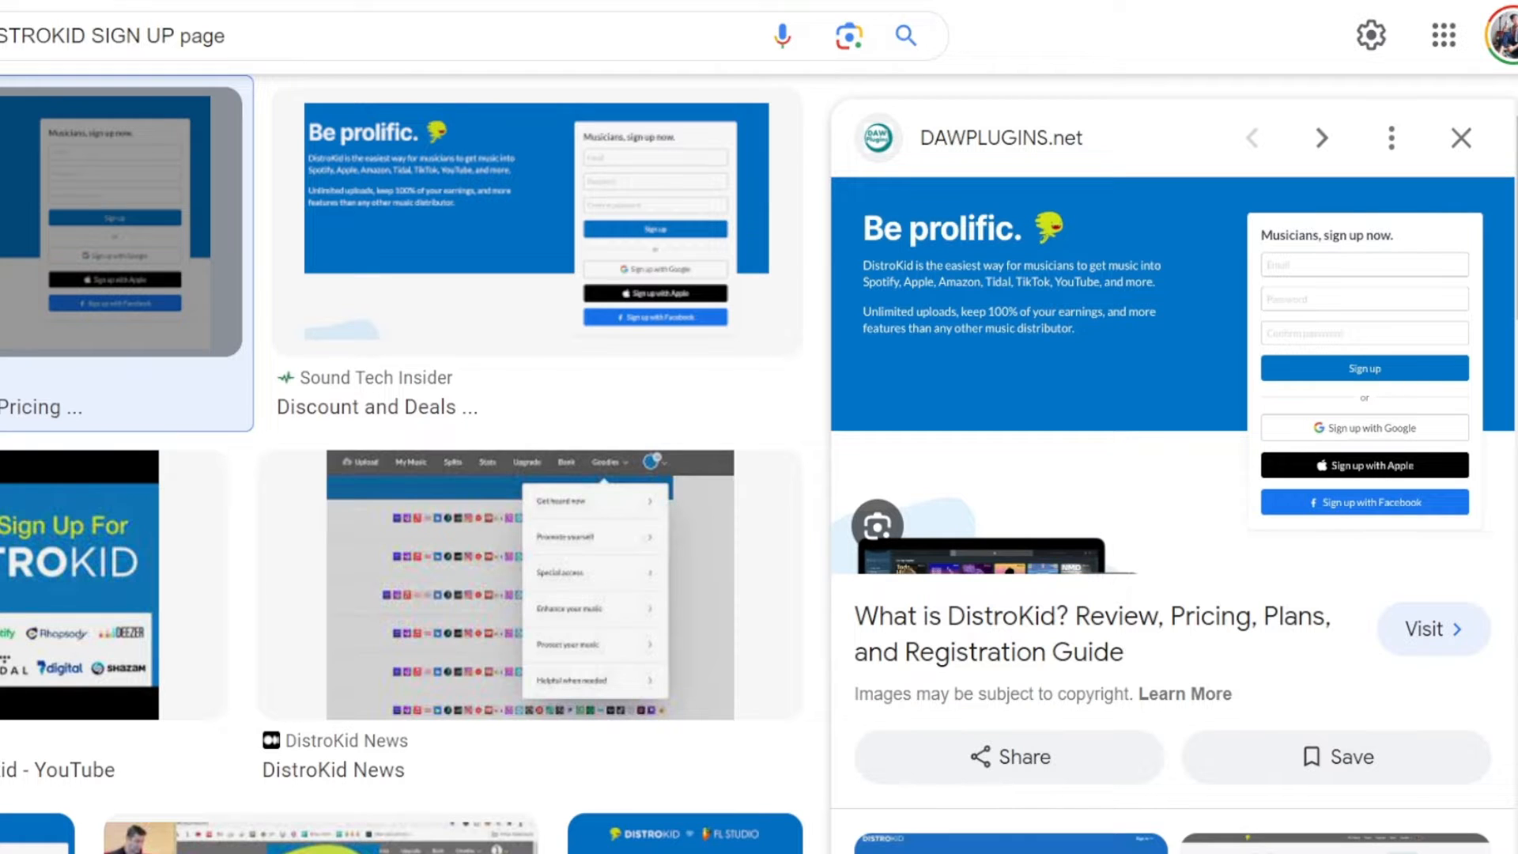
Step: Search Google Images for "DISTROKID plans page" and view the RouteNote image comparing the Musician, Musician Plus and Ultimate plans
drag(171, 32, 97, 45)
text(plans)
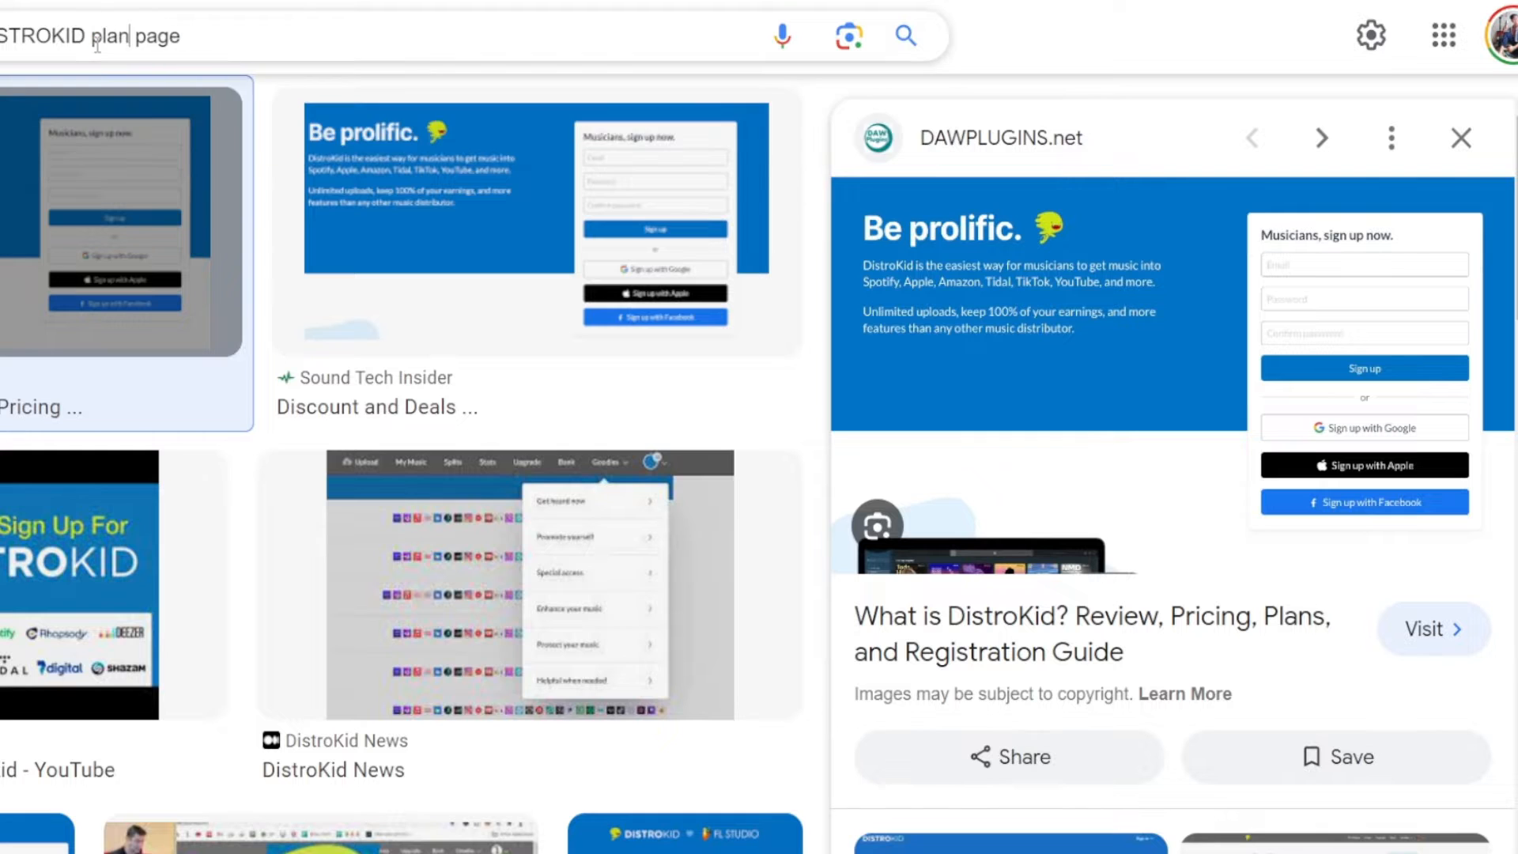
key(Return)
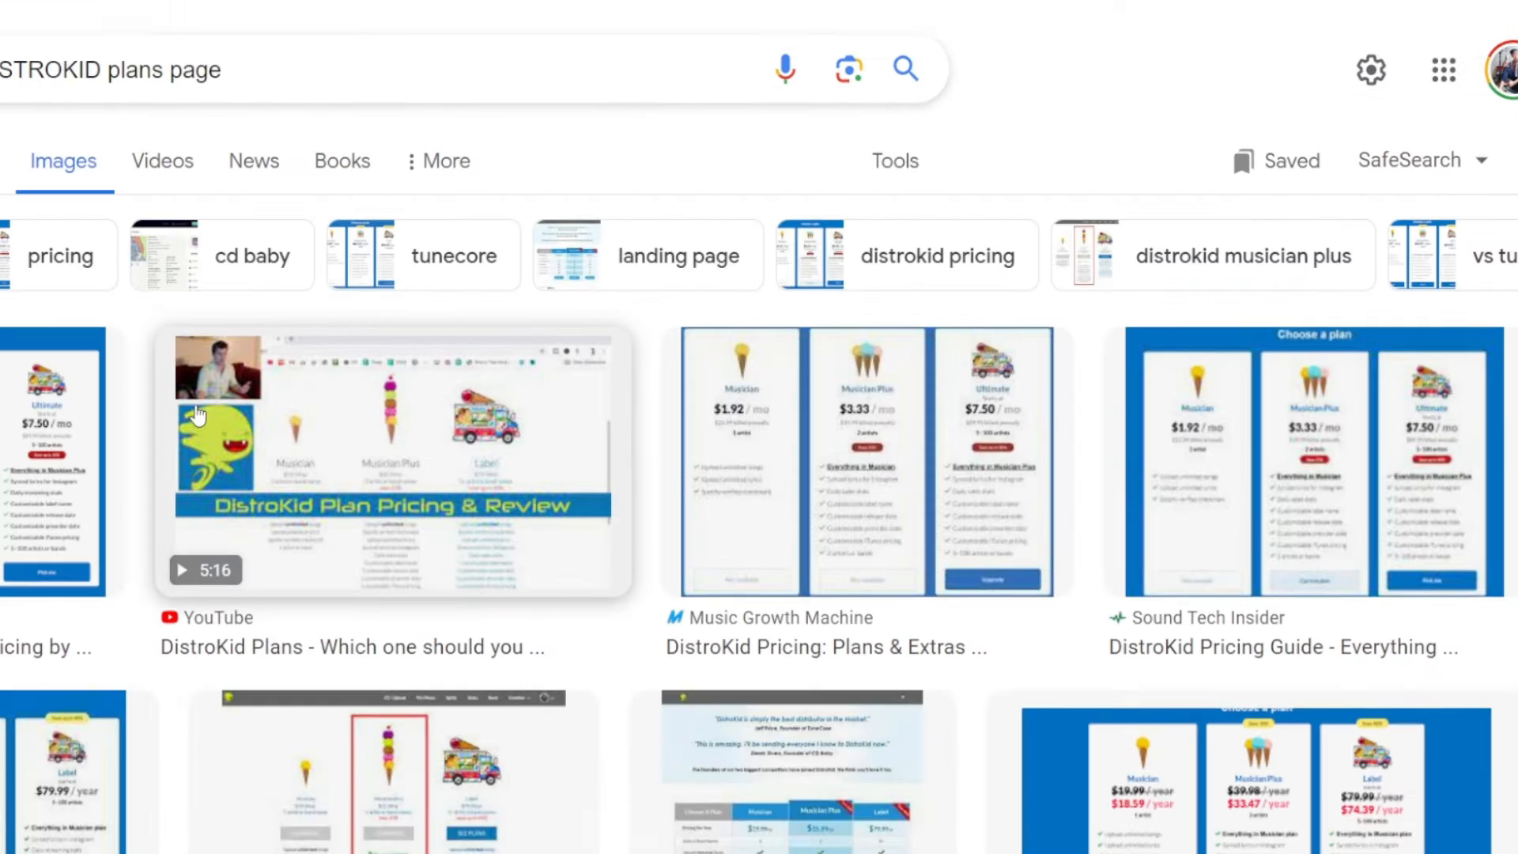
scroll(759, 474, down, 1)
click(32, 380)
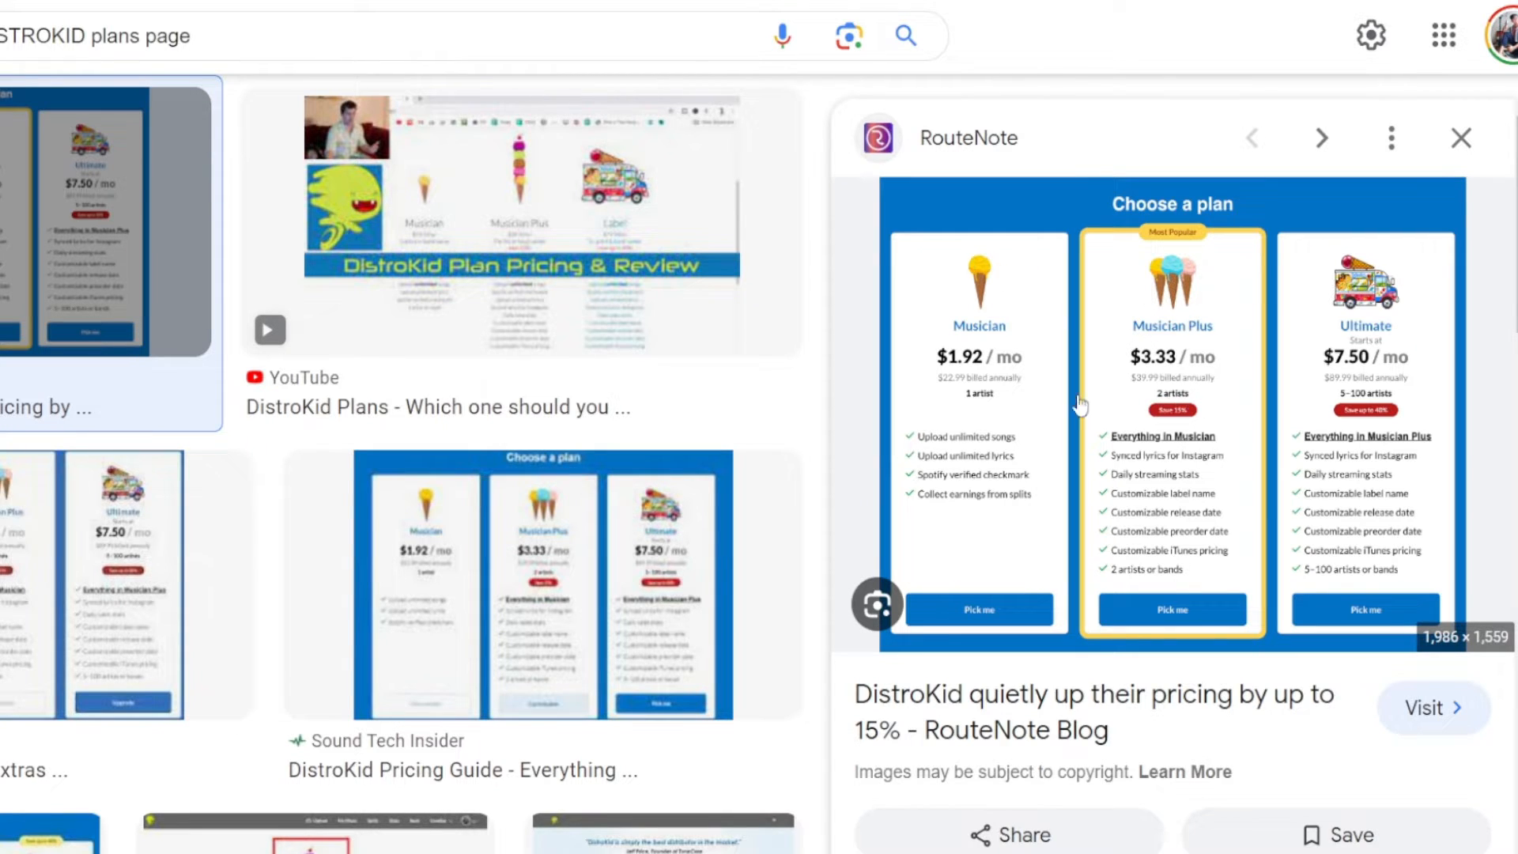
click(1461, 138)
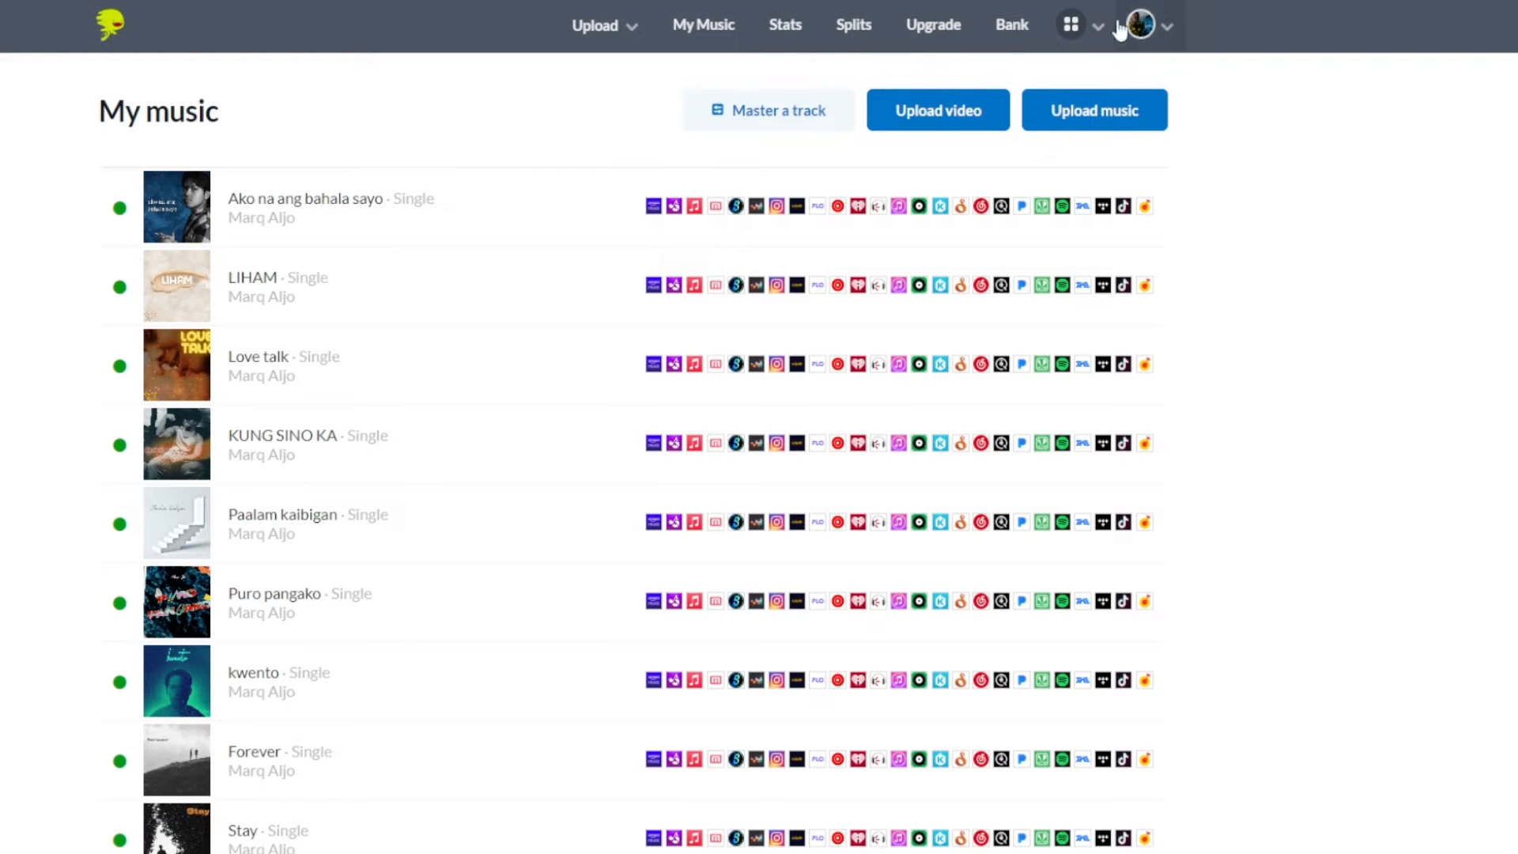
Step: View the credit card payment methods in the DistroKid account settings, then return to the My Music list
click(1168, 31)
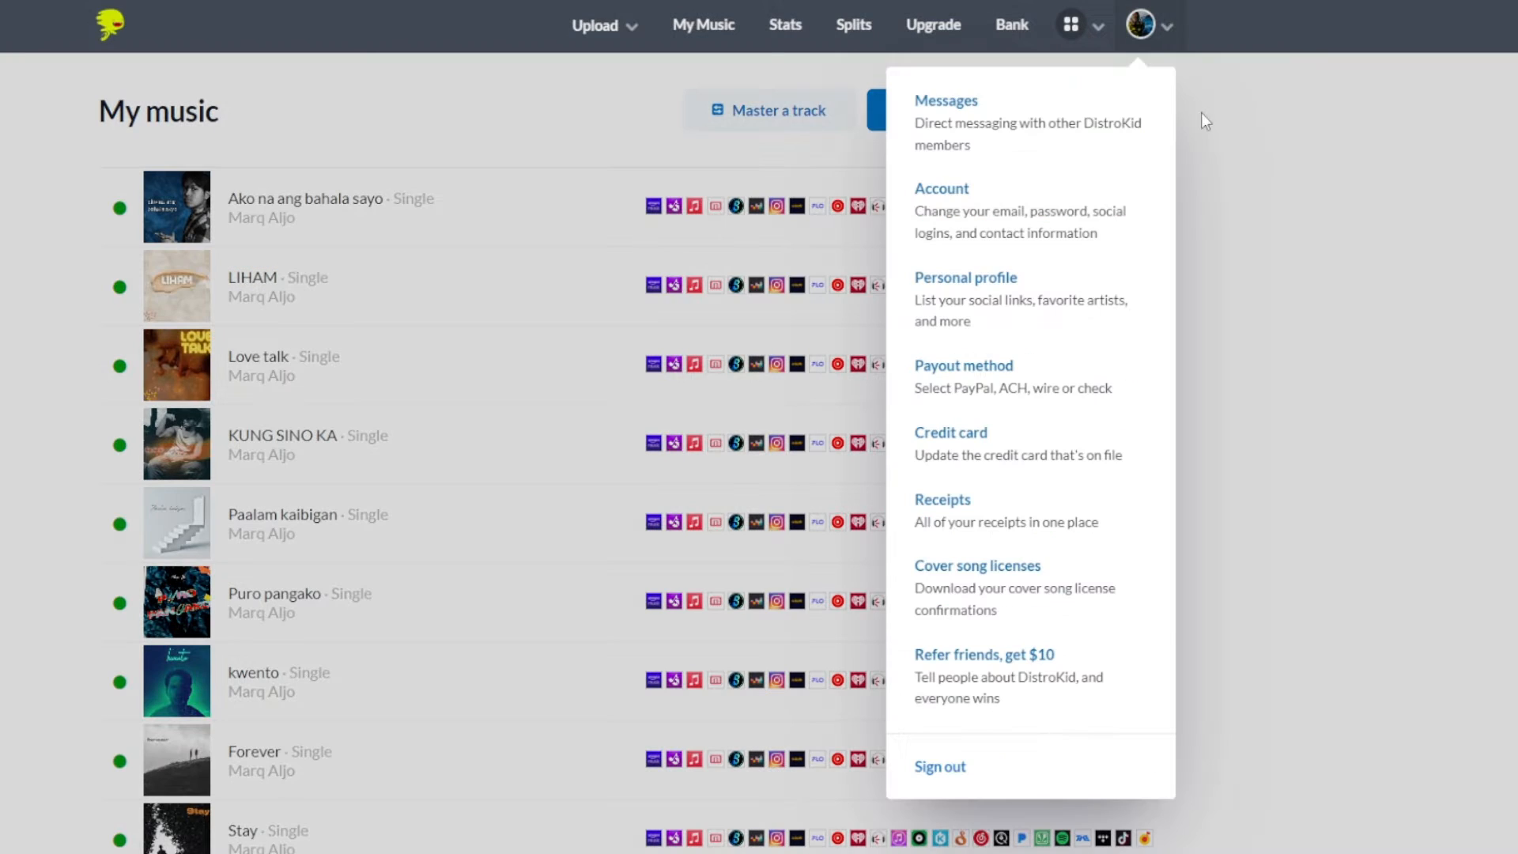
click(997, 449)
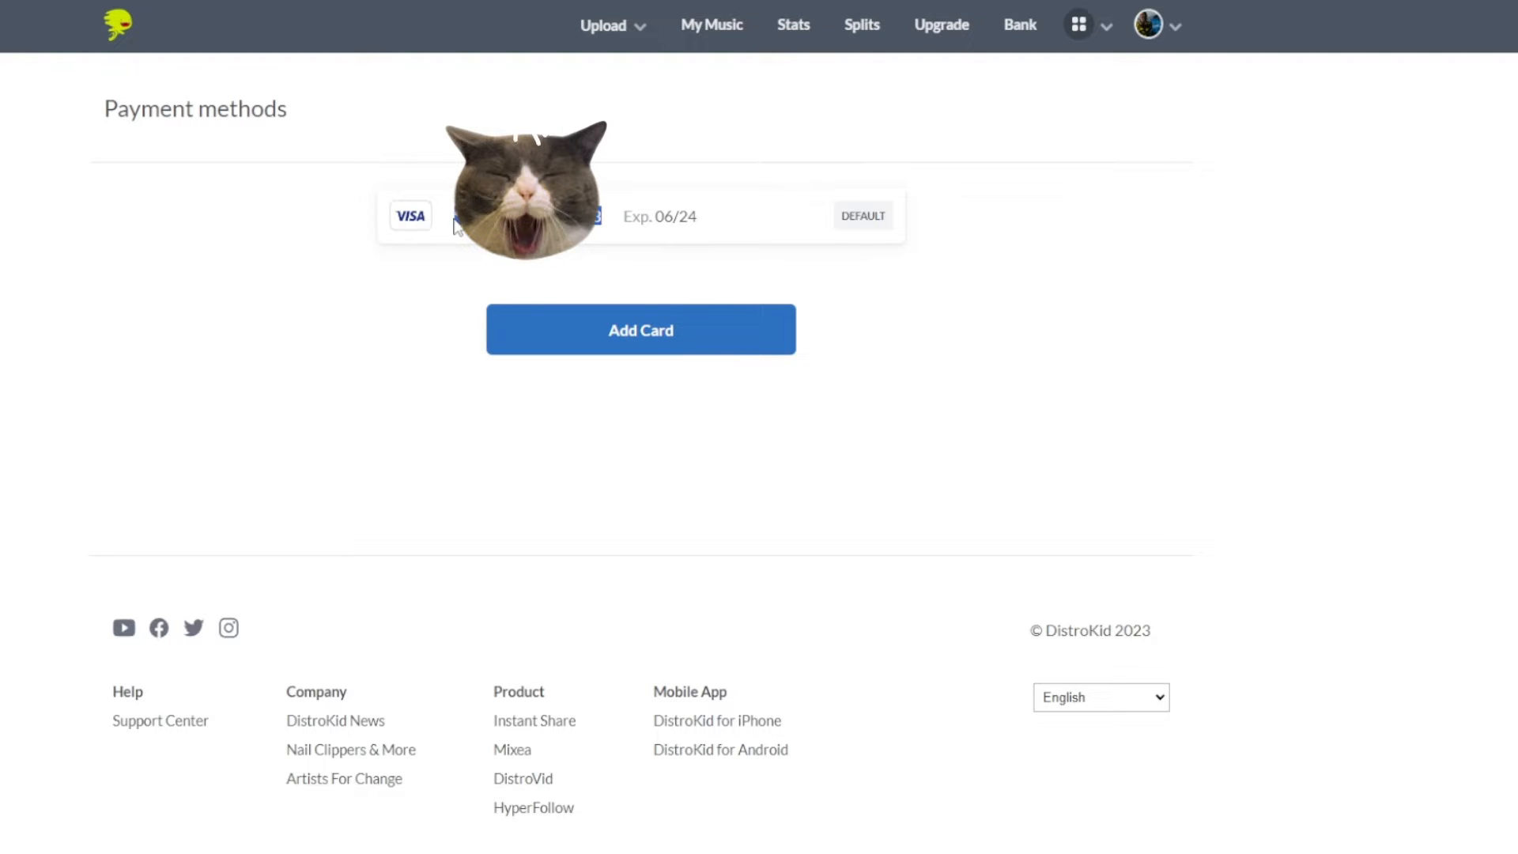
click(723, 26)
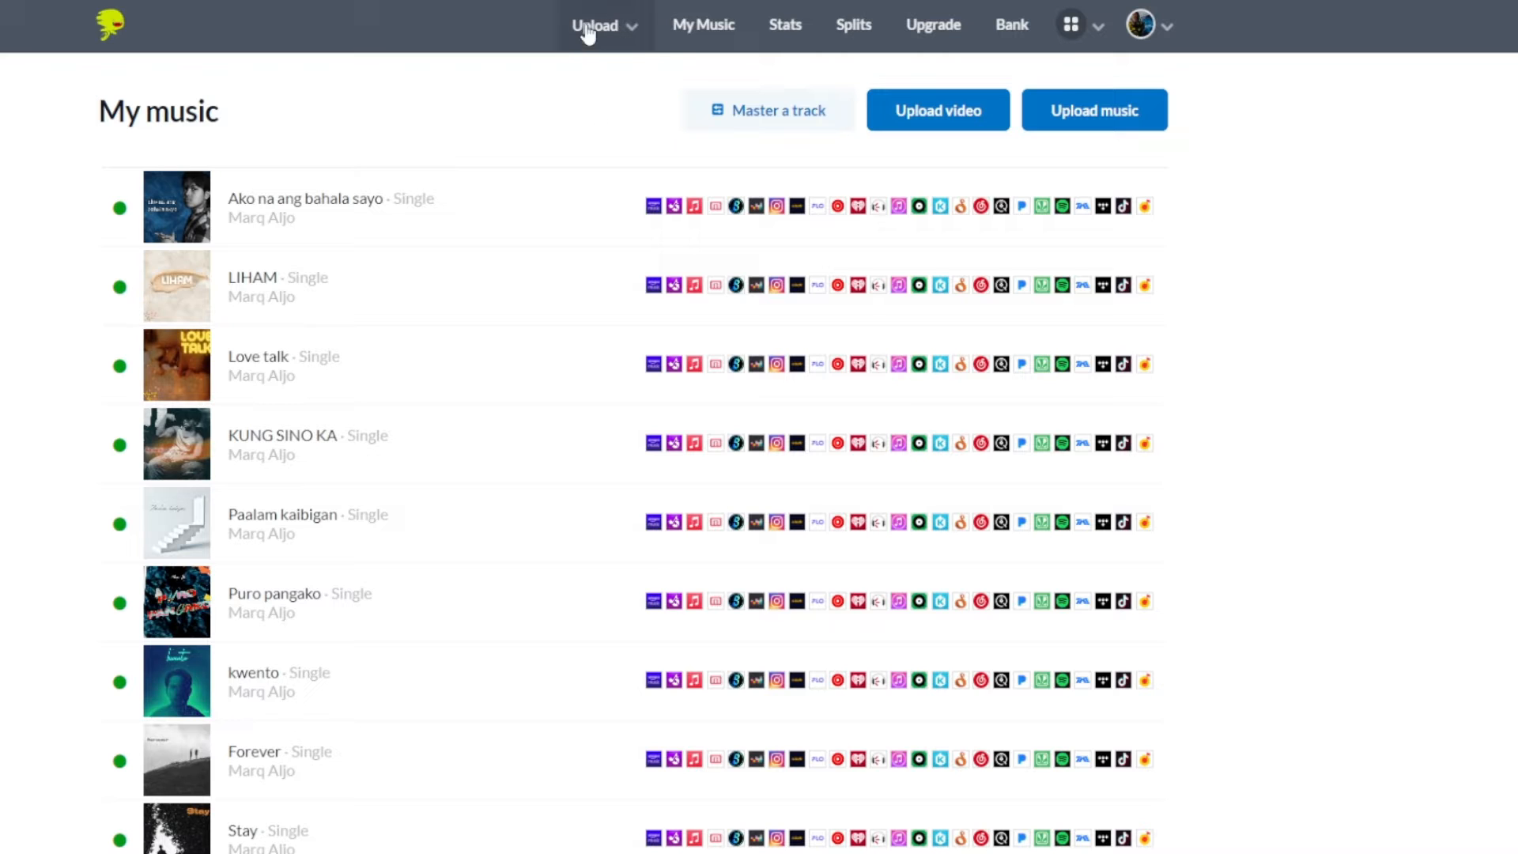
Step: Open the music upload form and set the number of songs to 1 song (a single)
click(610, 47)
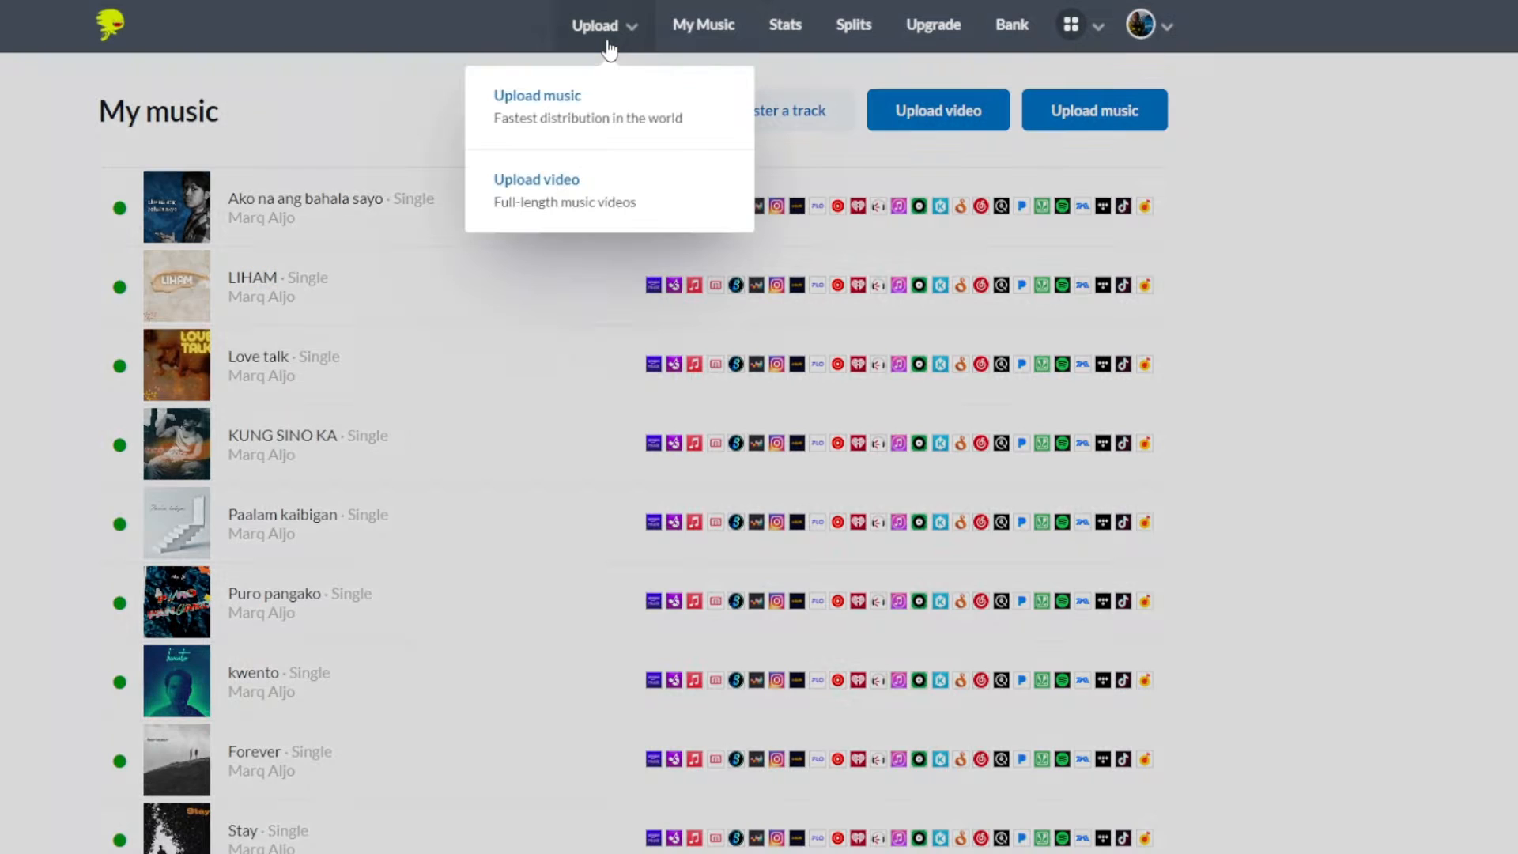
click(595, 30)
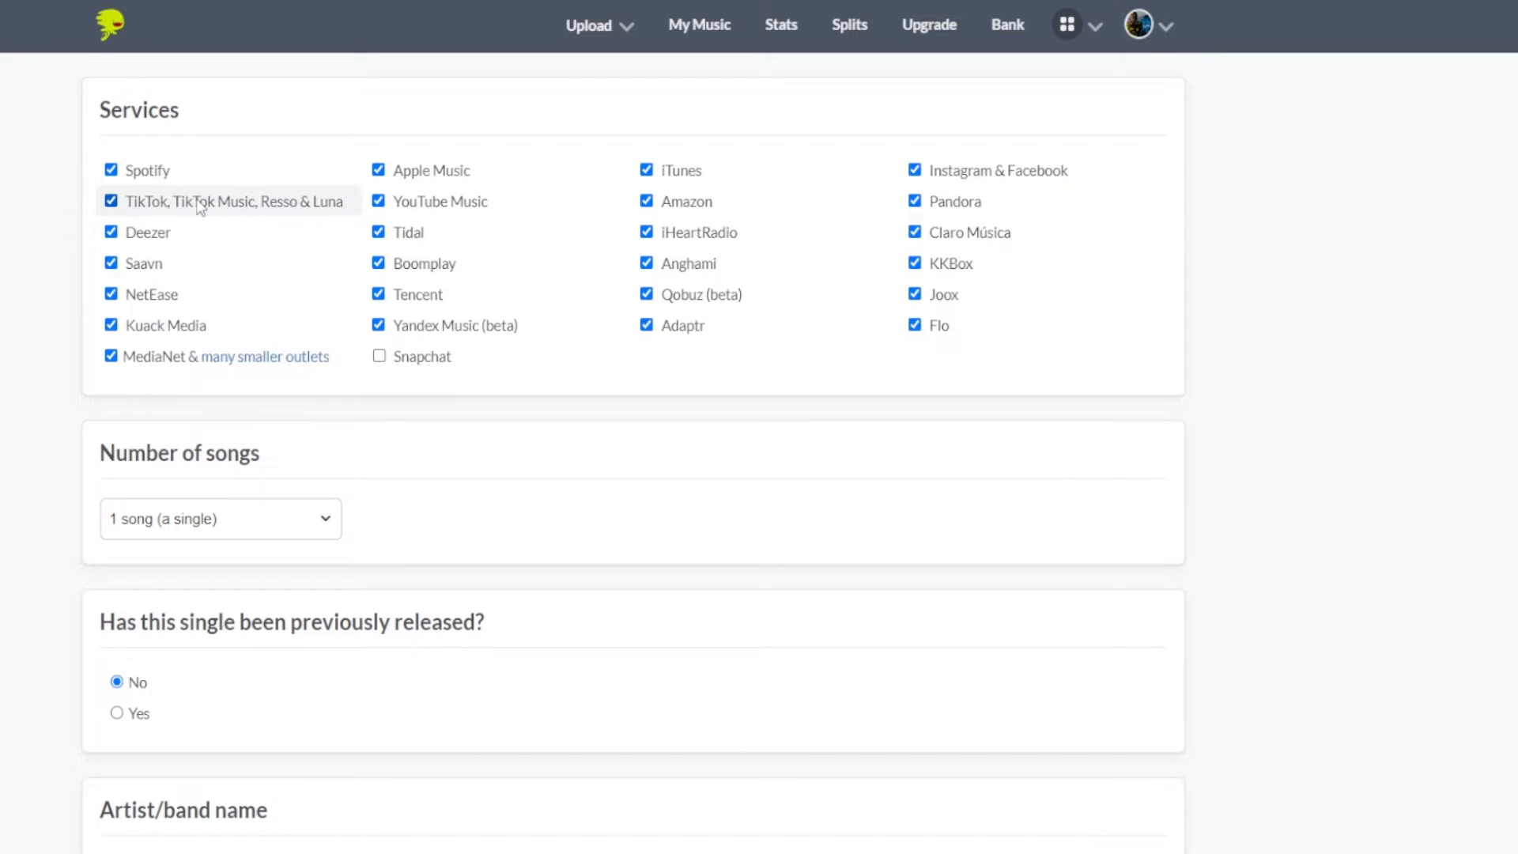
scroll(31, 329, down, 4)
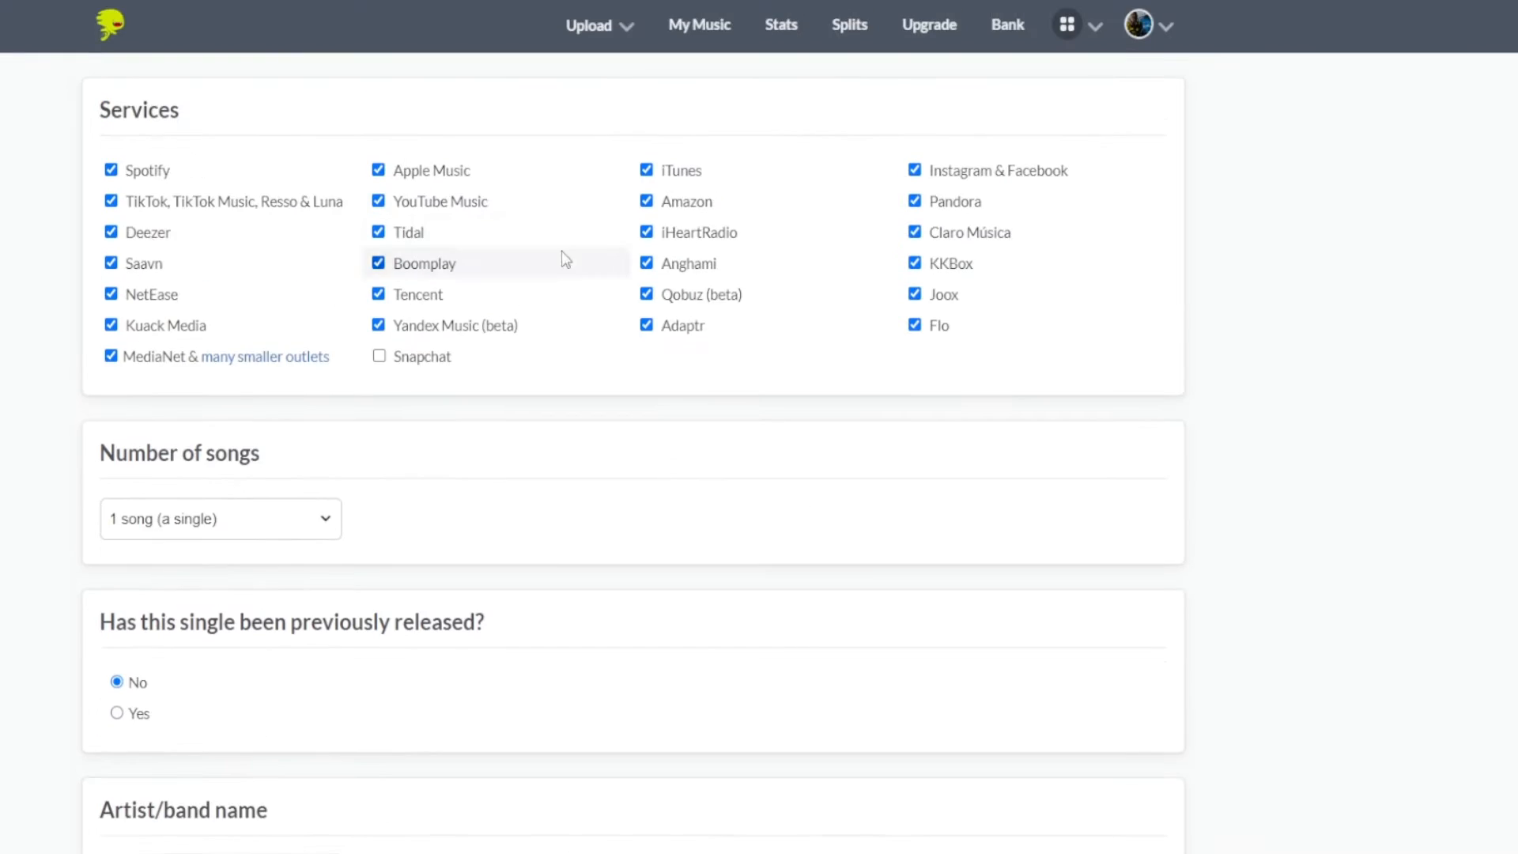
click(149, 326)
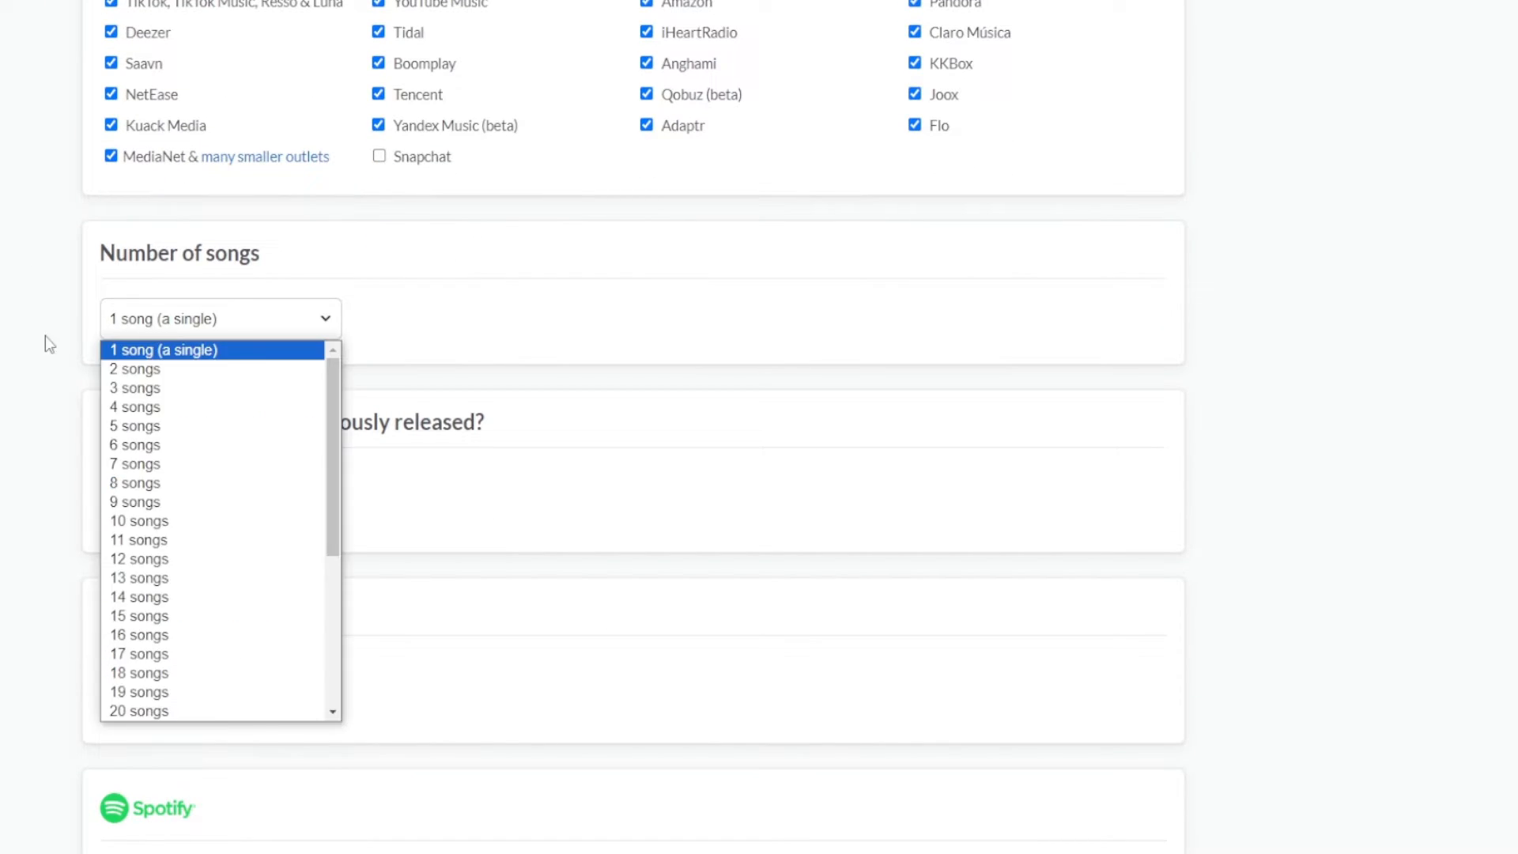
click(45, 335)
click(279, 318)
click(187, 349)
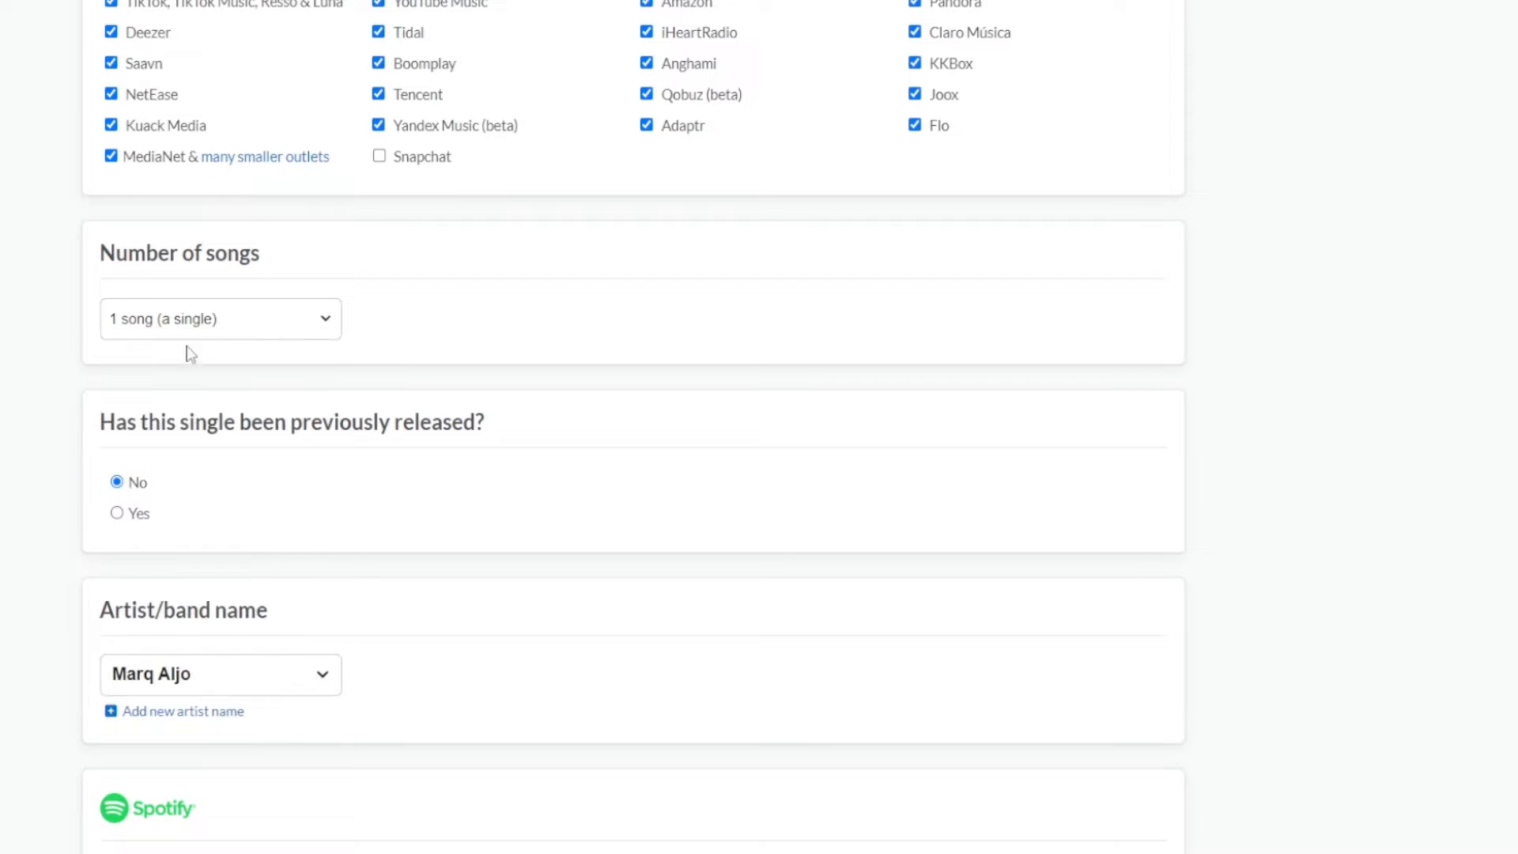
Step: Mark the single as previously released and set its original release date to November 2
scroll(2, 473, down, 1)
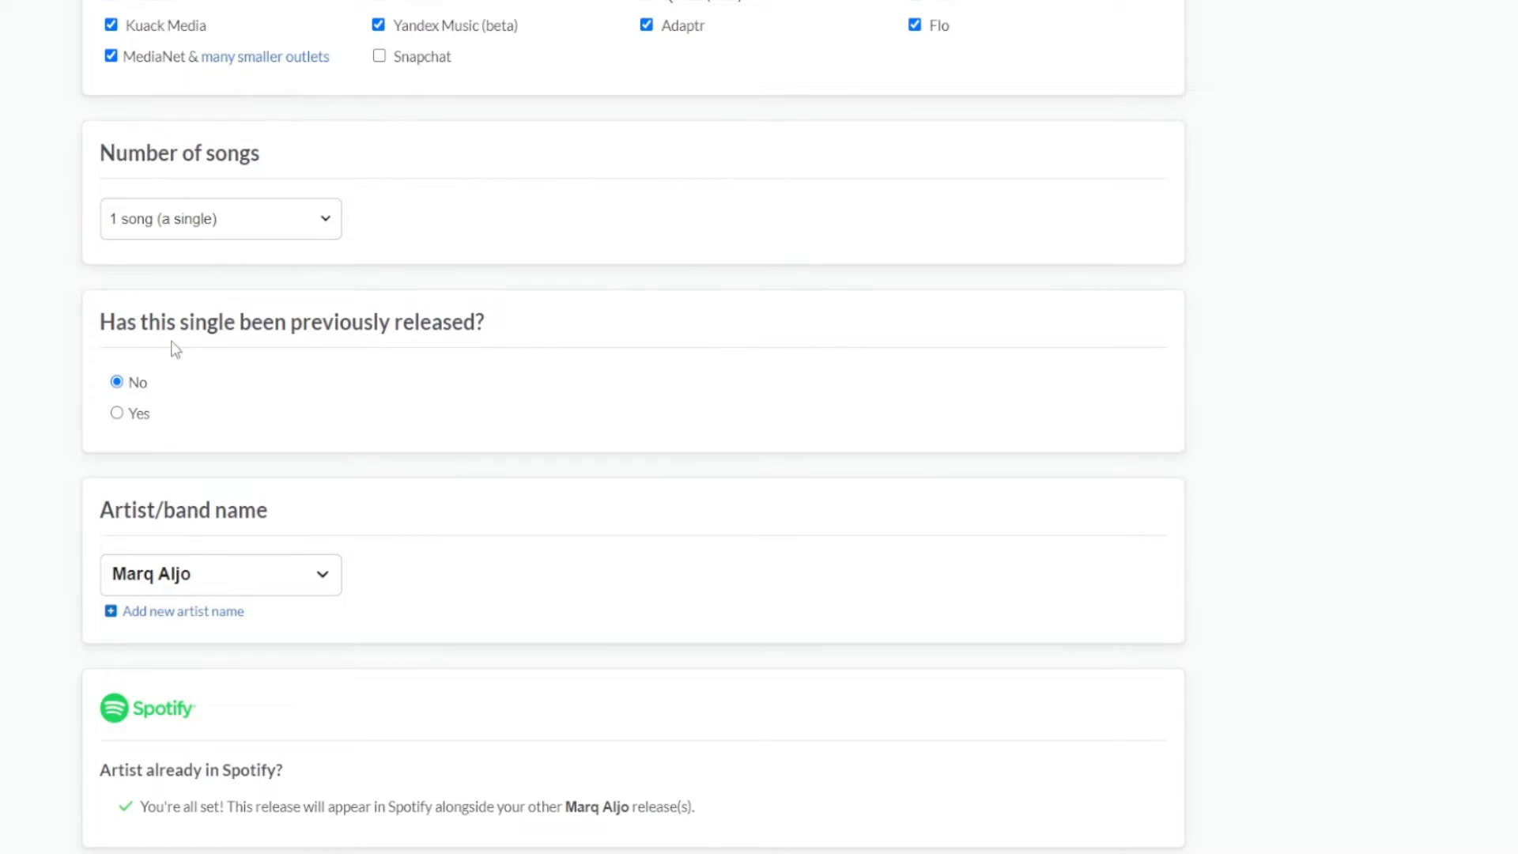
click(136, 419)
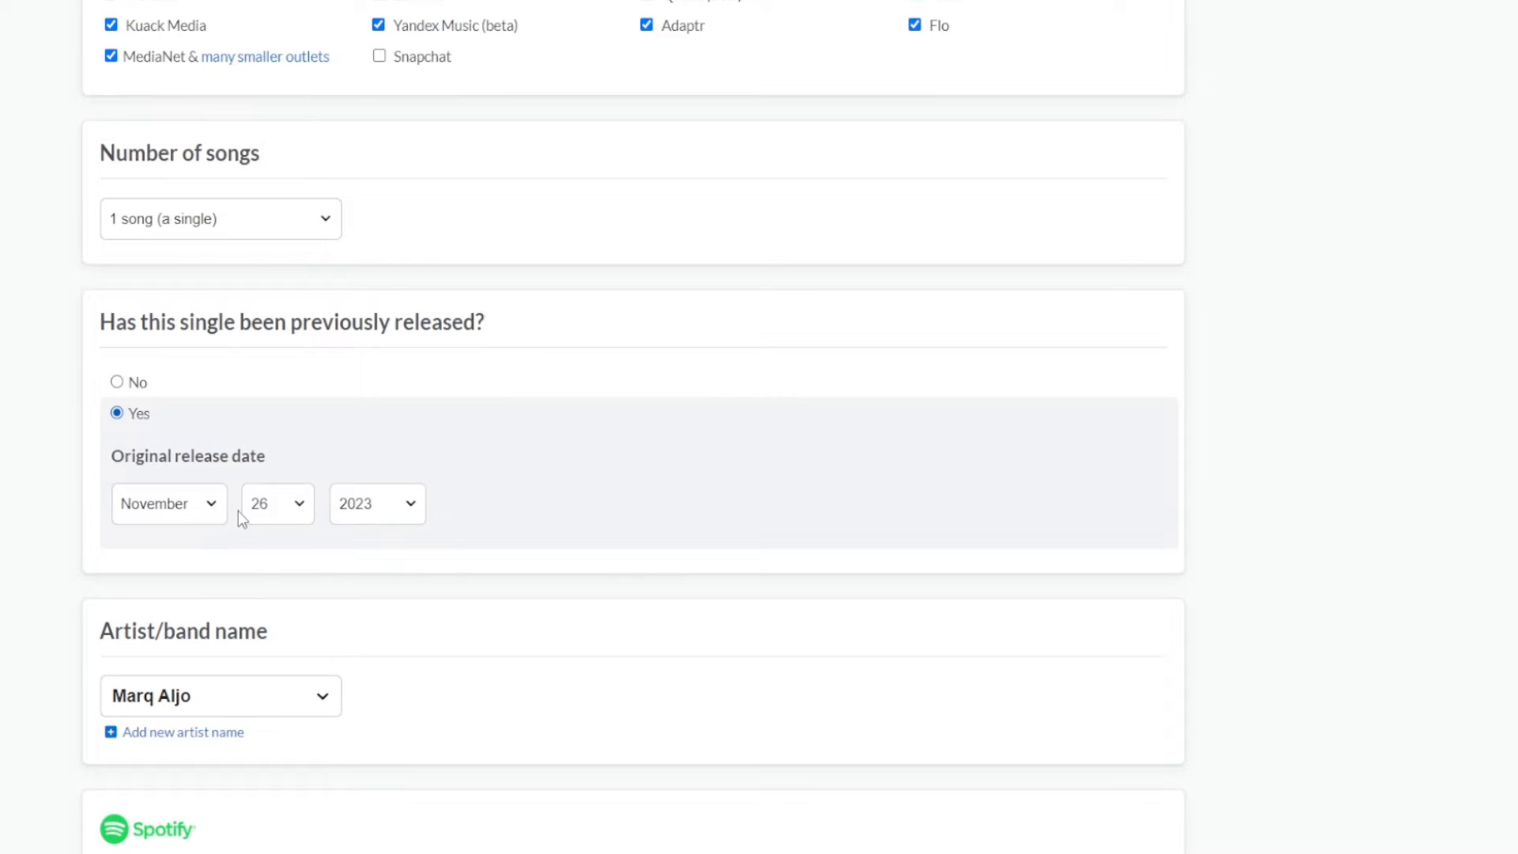
click(189, 518)
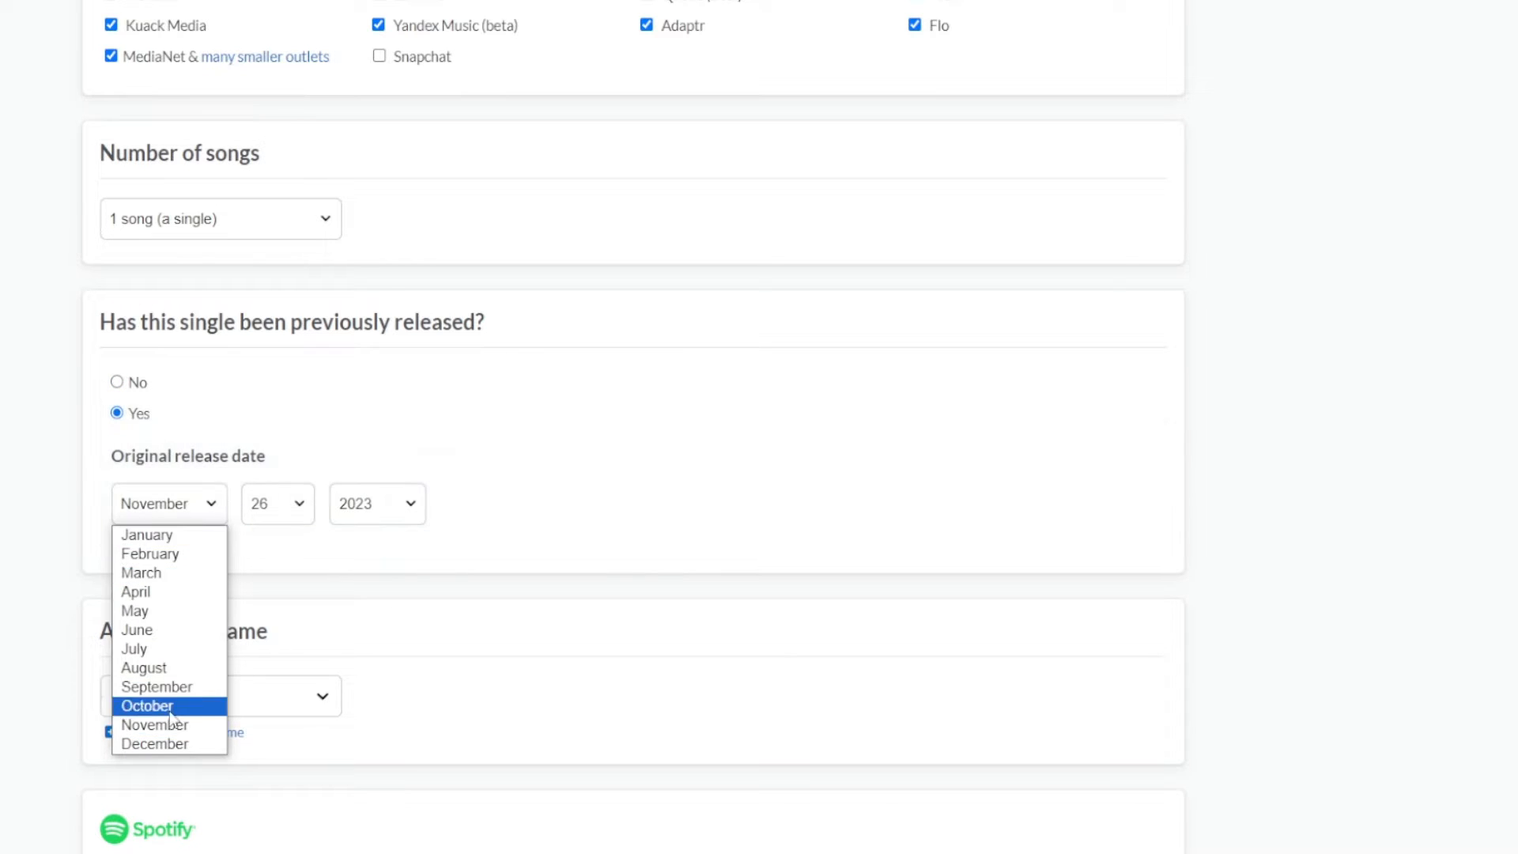
click(170, 724)
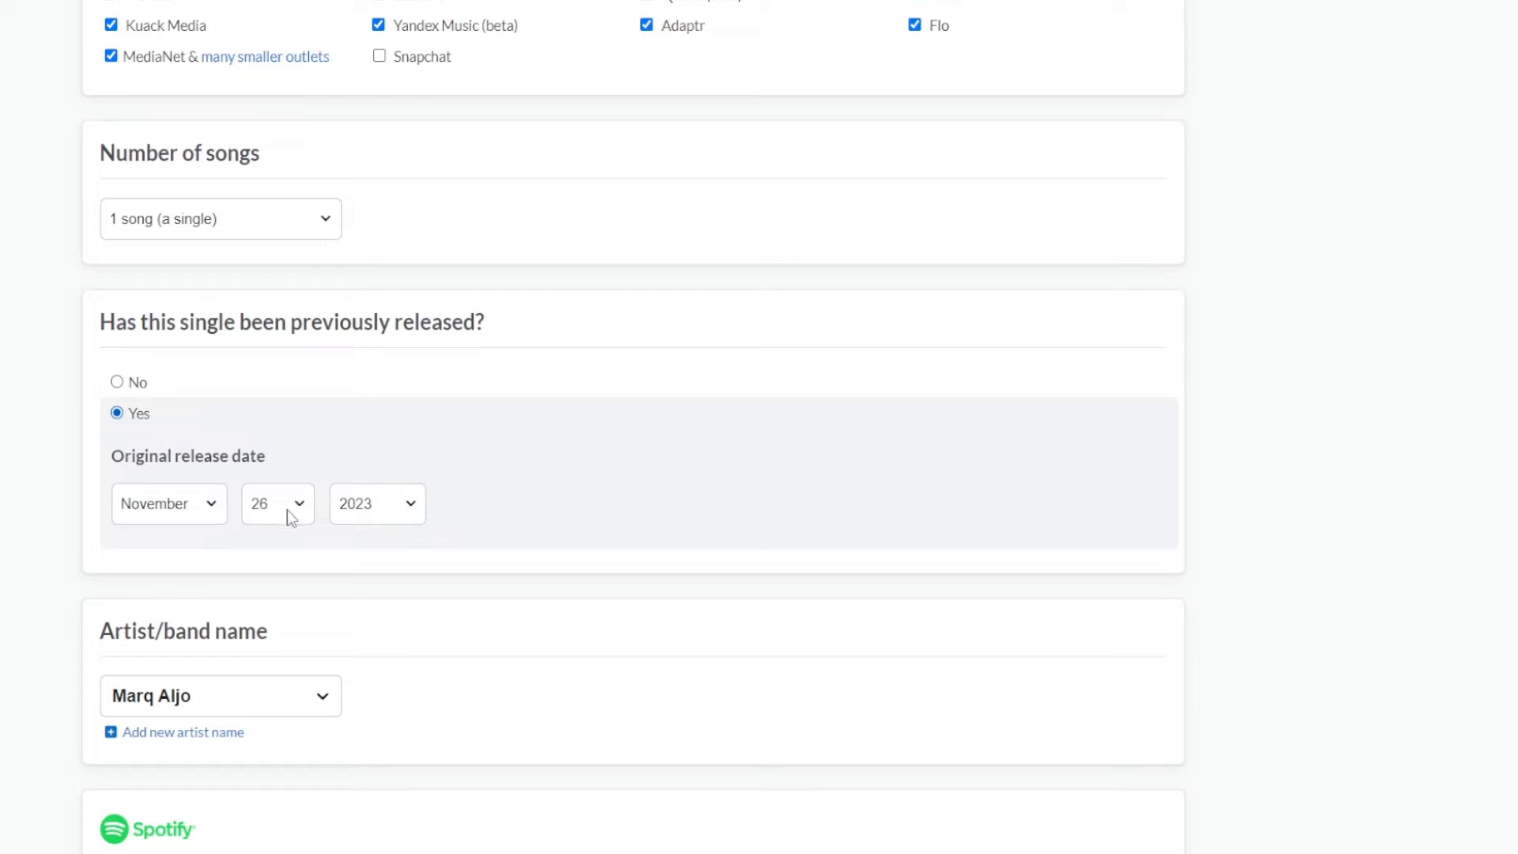
click(291, 517)
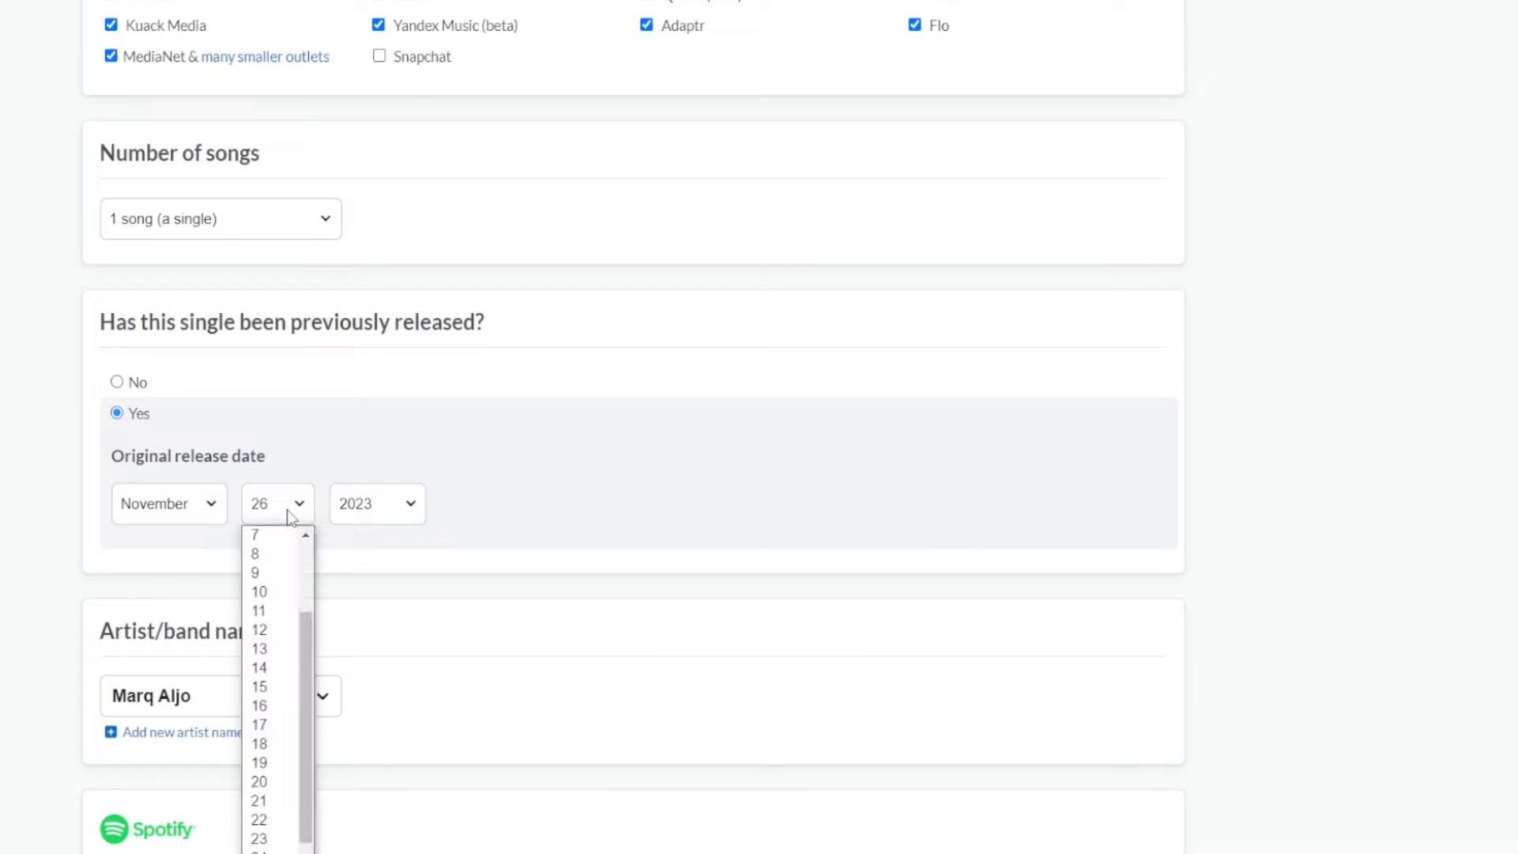
click(105, 590)
click(249, 512)
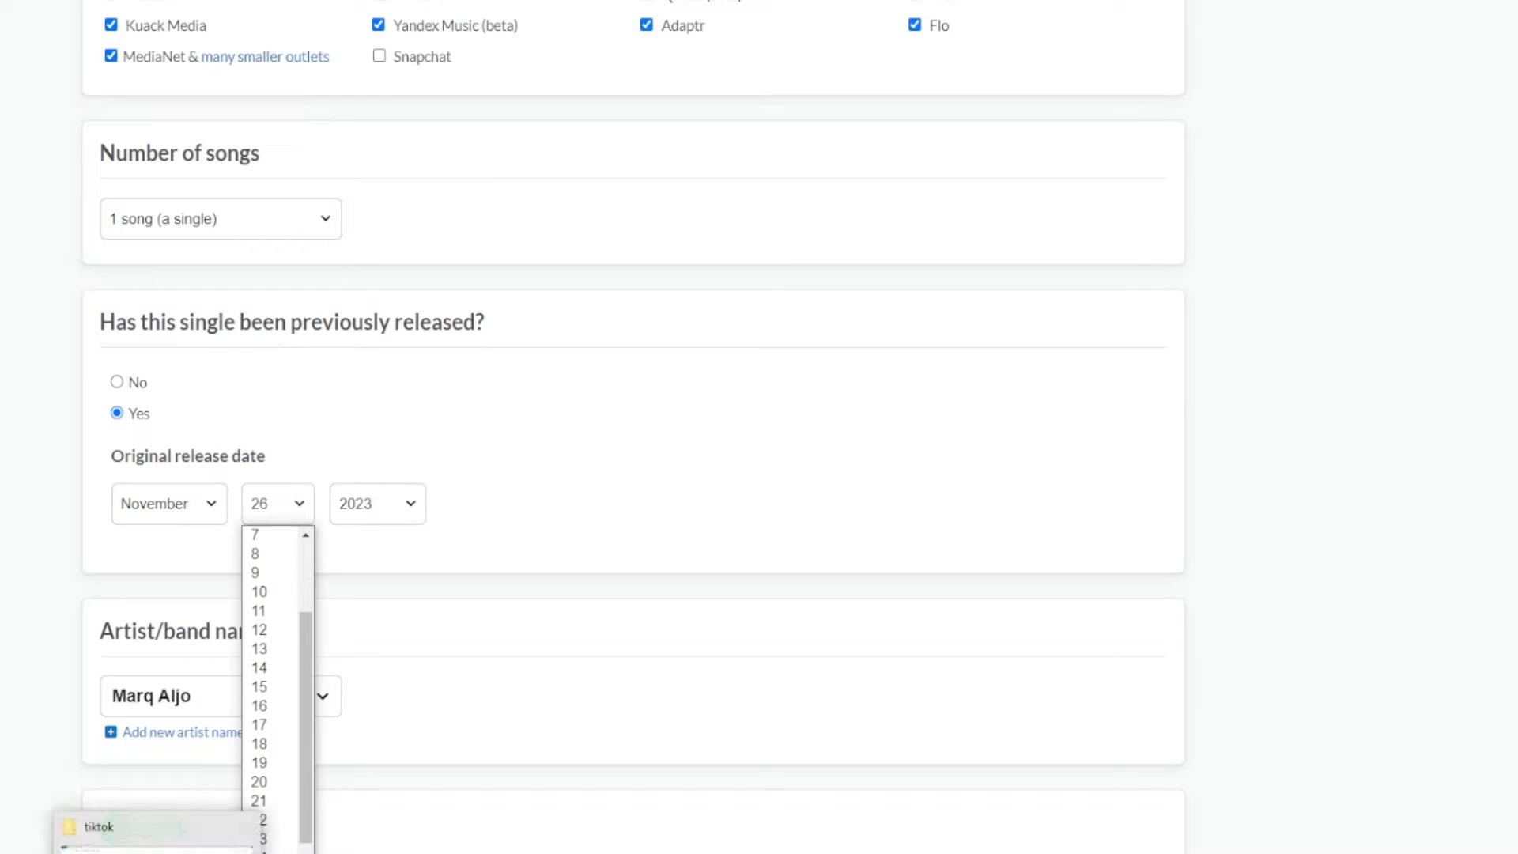
click(268, 506)
scroll(306, 651, up, 2)
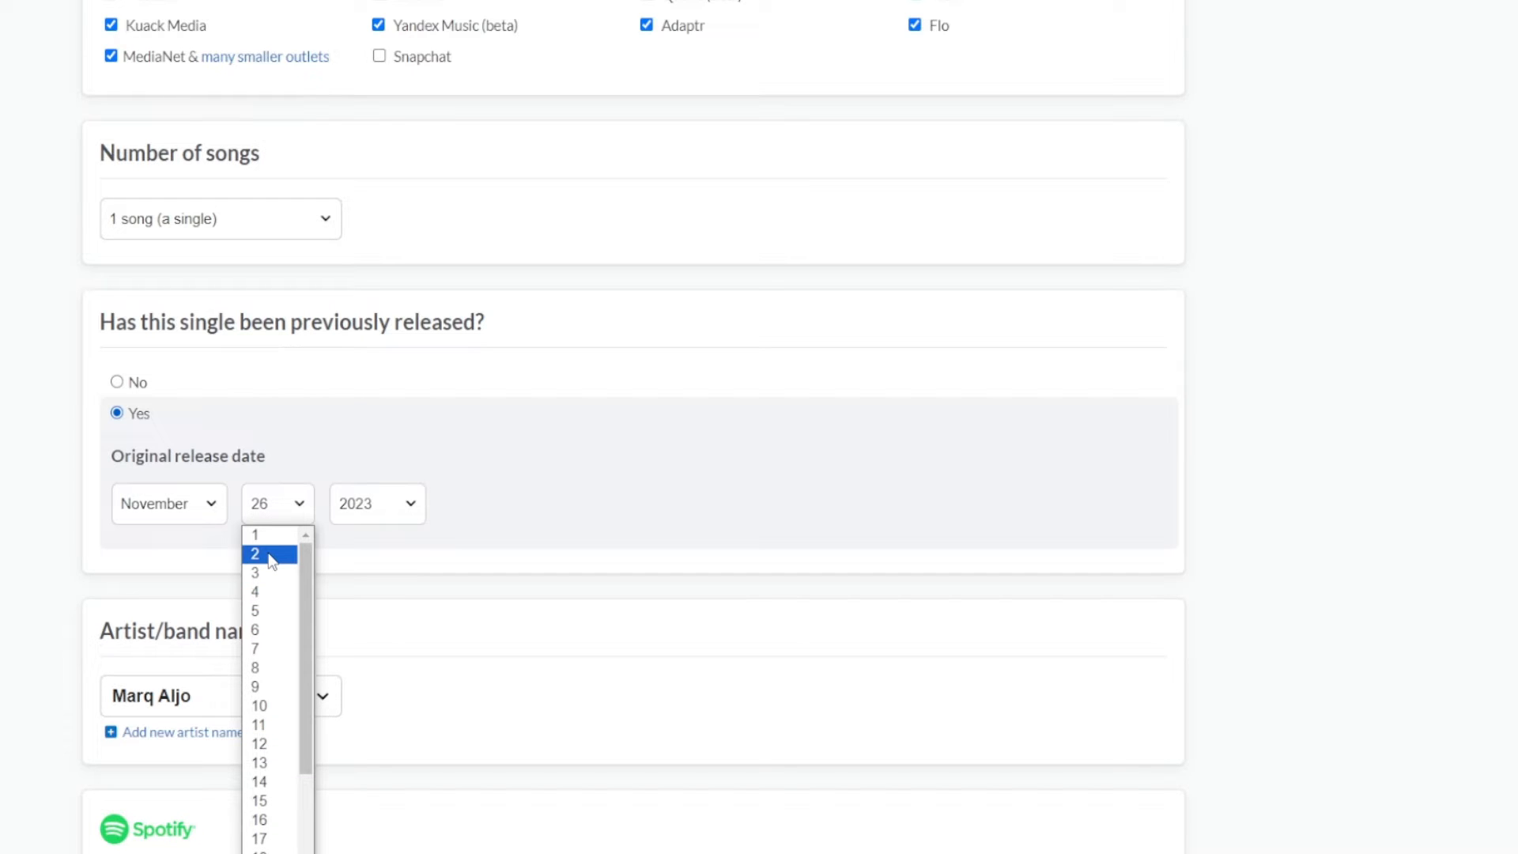
click(271, 555)
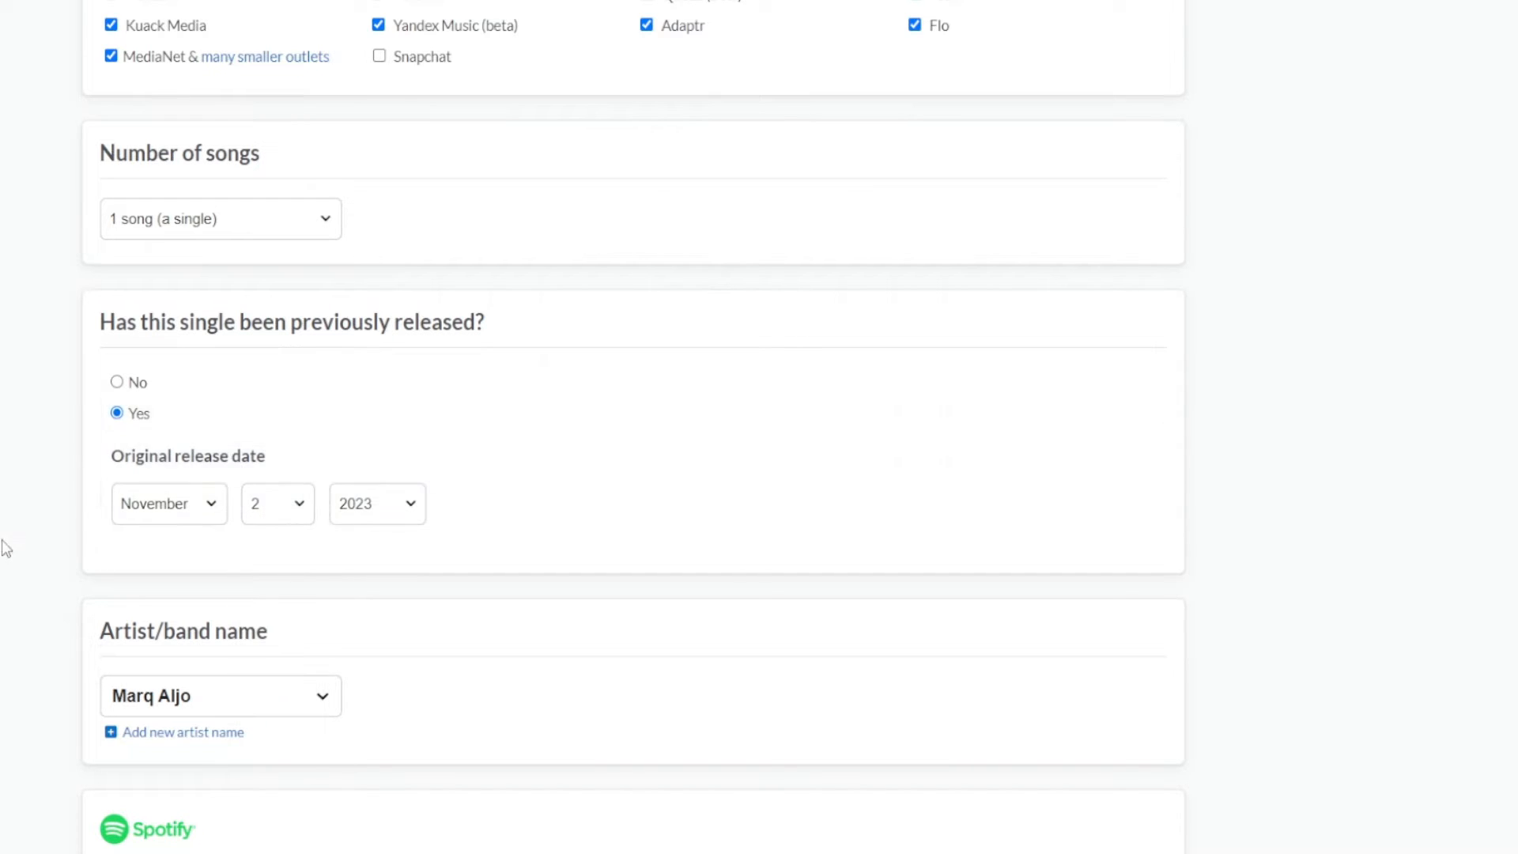
Step: Select the musician's own artist name, the last one listed, as the artist/band name for the release
scroll(348, 295, down, 1)
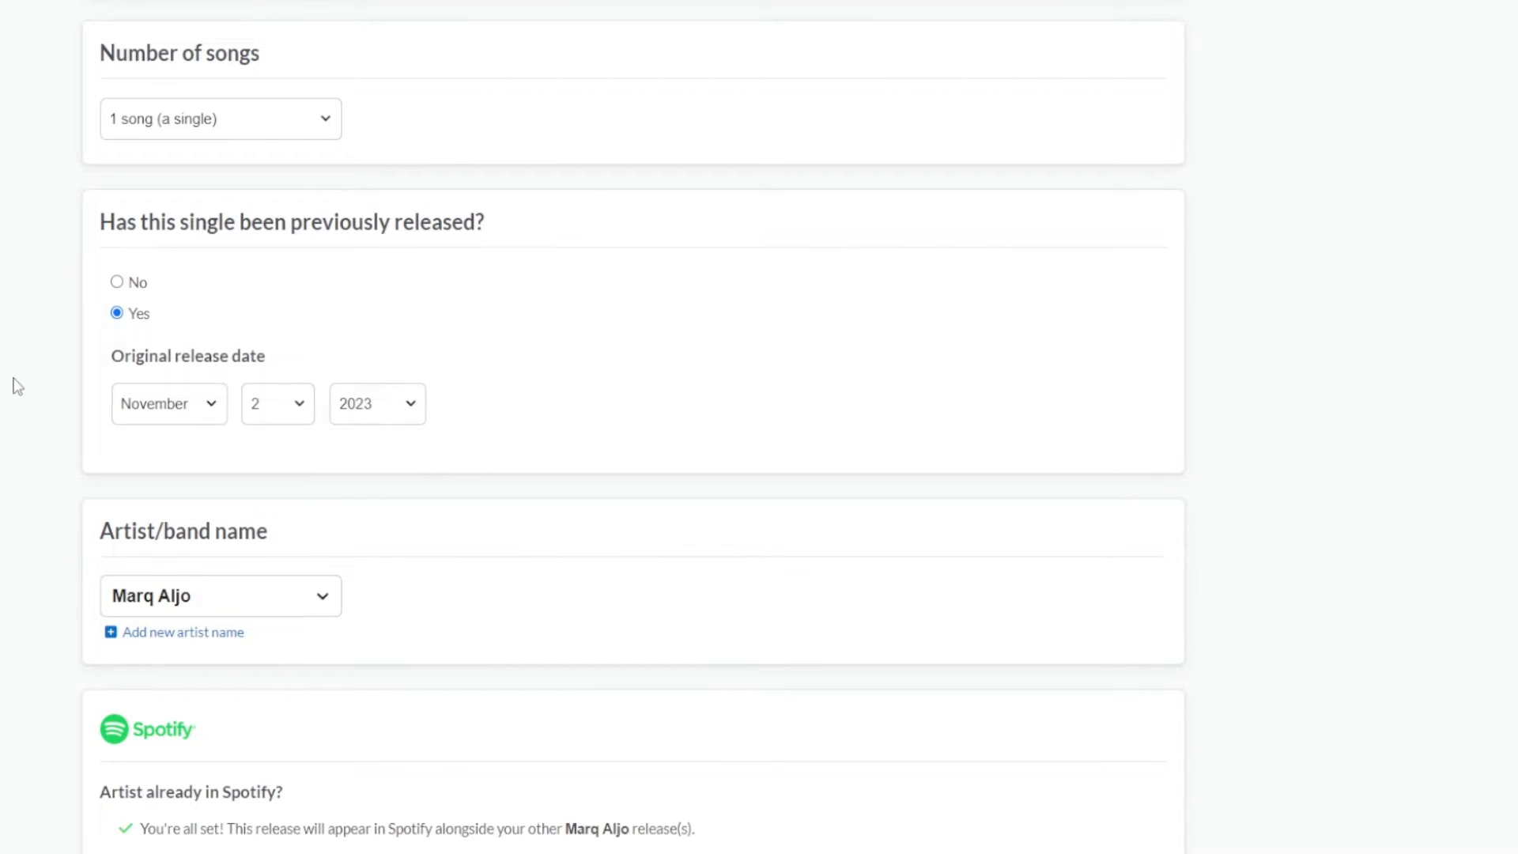
scroll(250, 454, down, 3)
scroll(124, 254, down, 1)
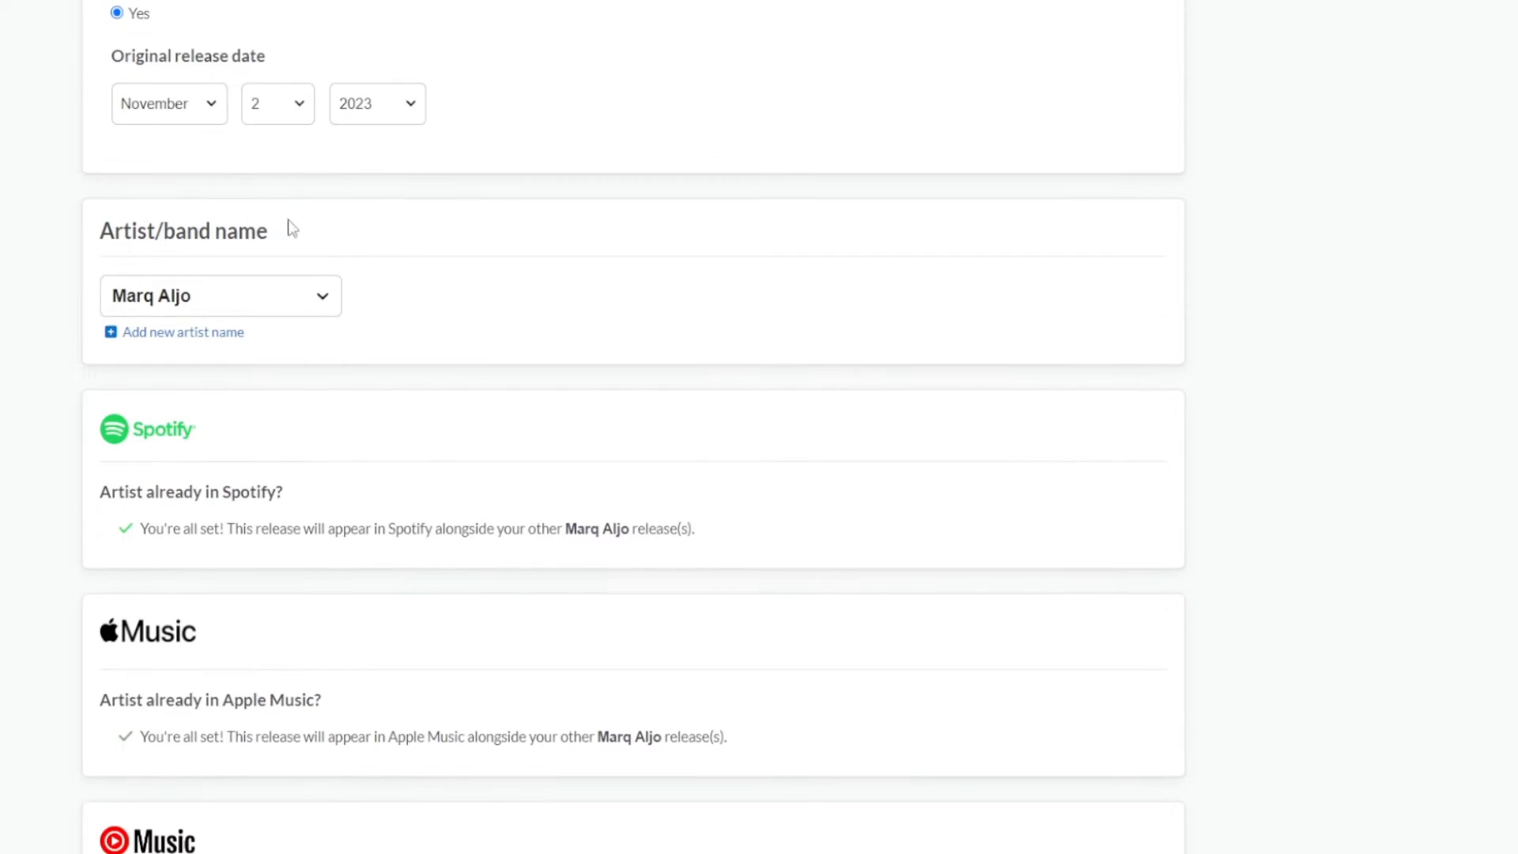
click(220, 306)
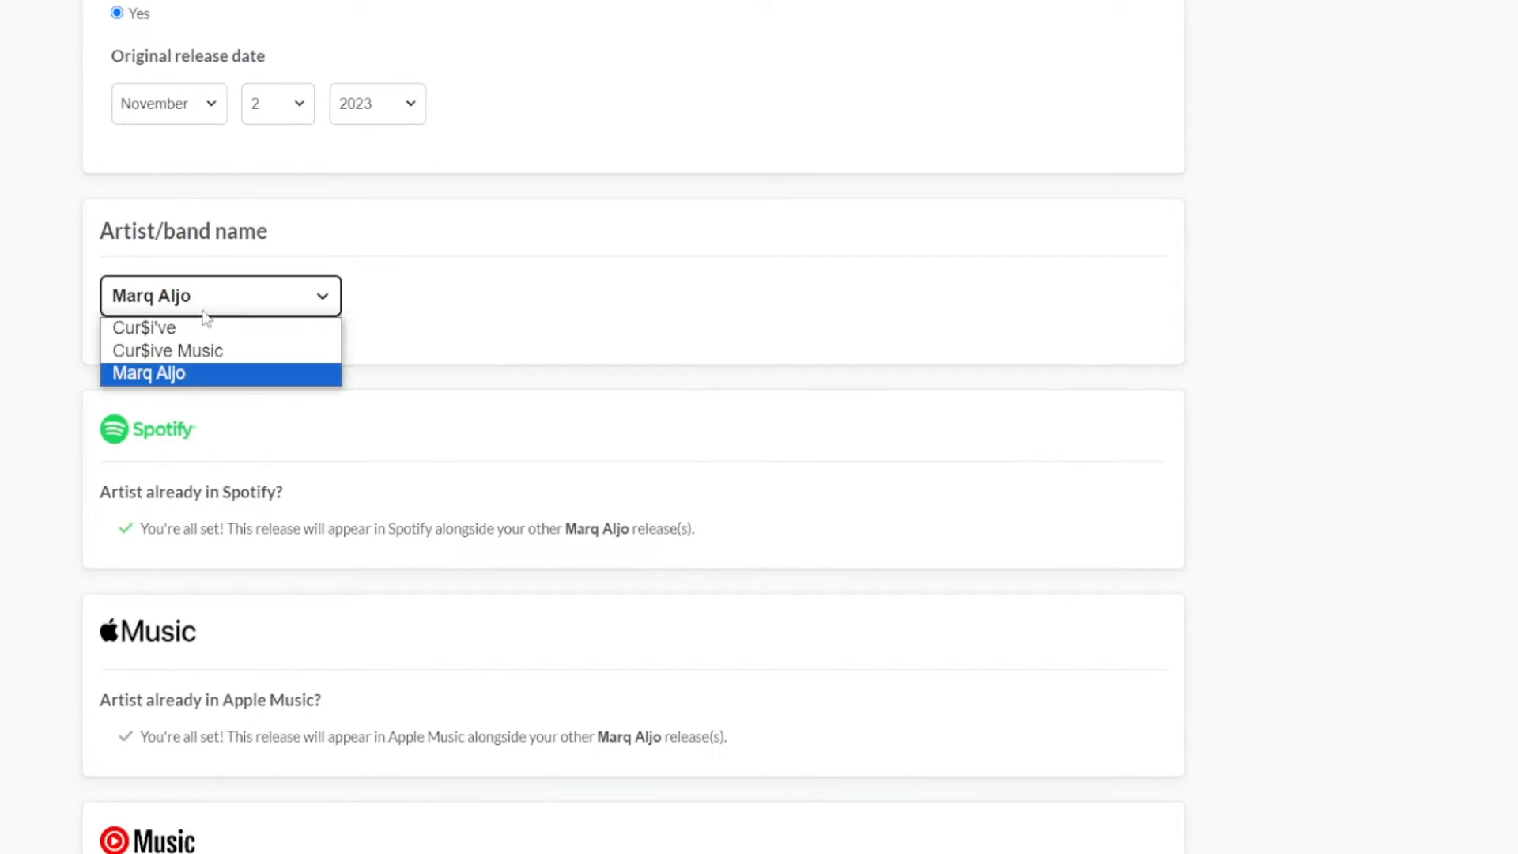
click(215, 377)
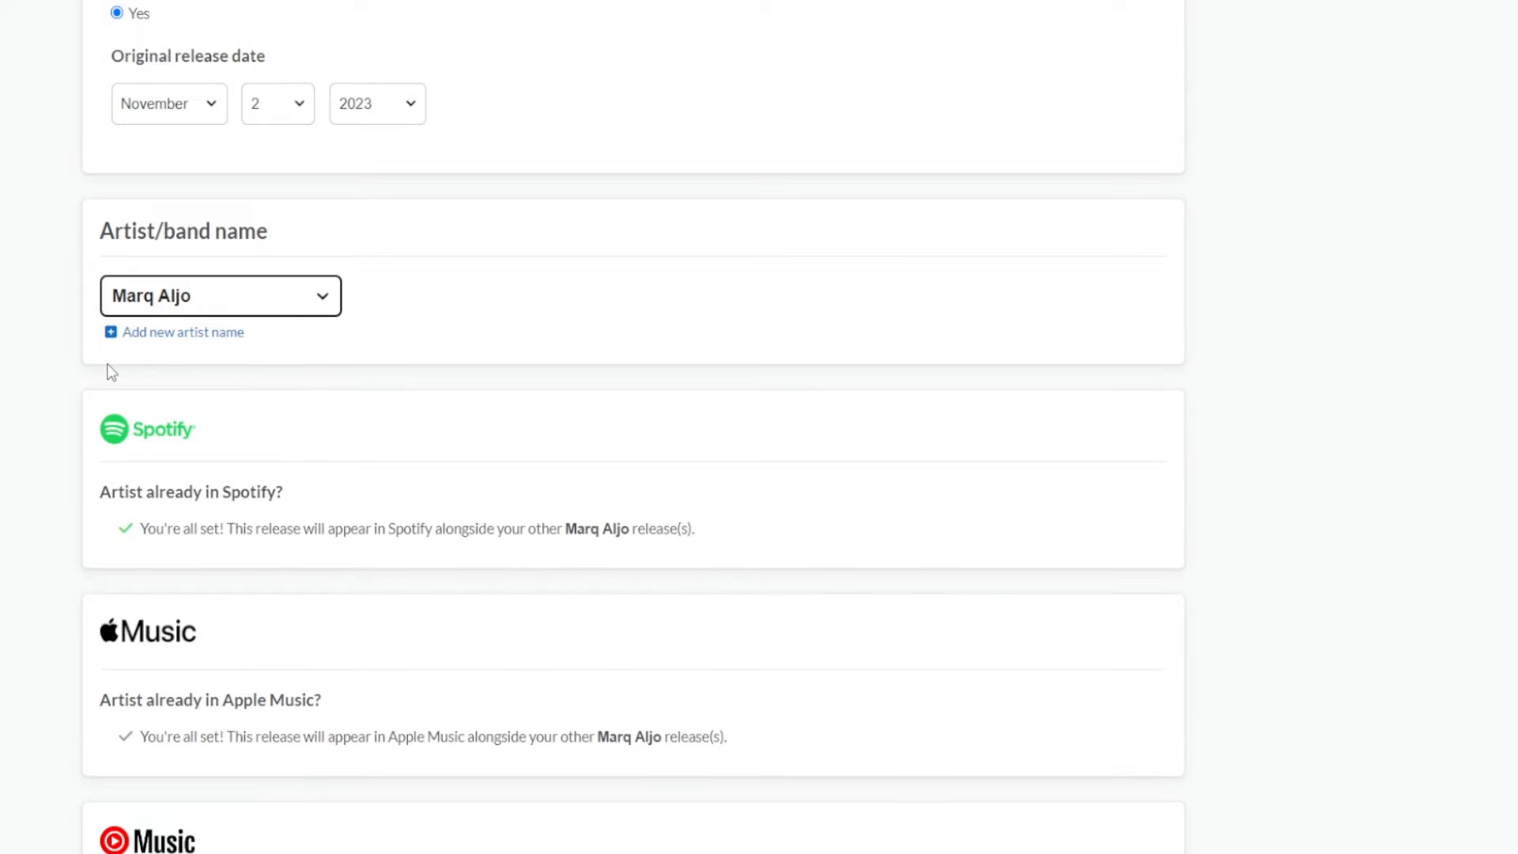
Step: Review the existing-artist sections for Spotify, Apple Music, YouTube Music, Instagram and Facebook
scroll(109, 372, down, 2)
scroll(233, 178, down, 1)
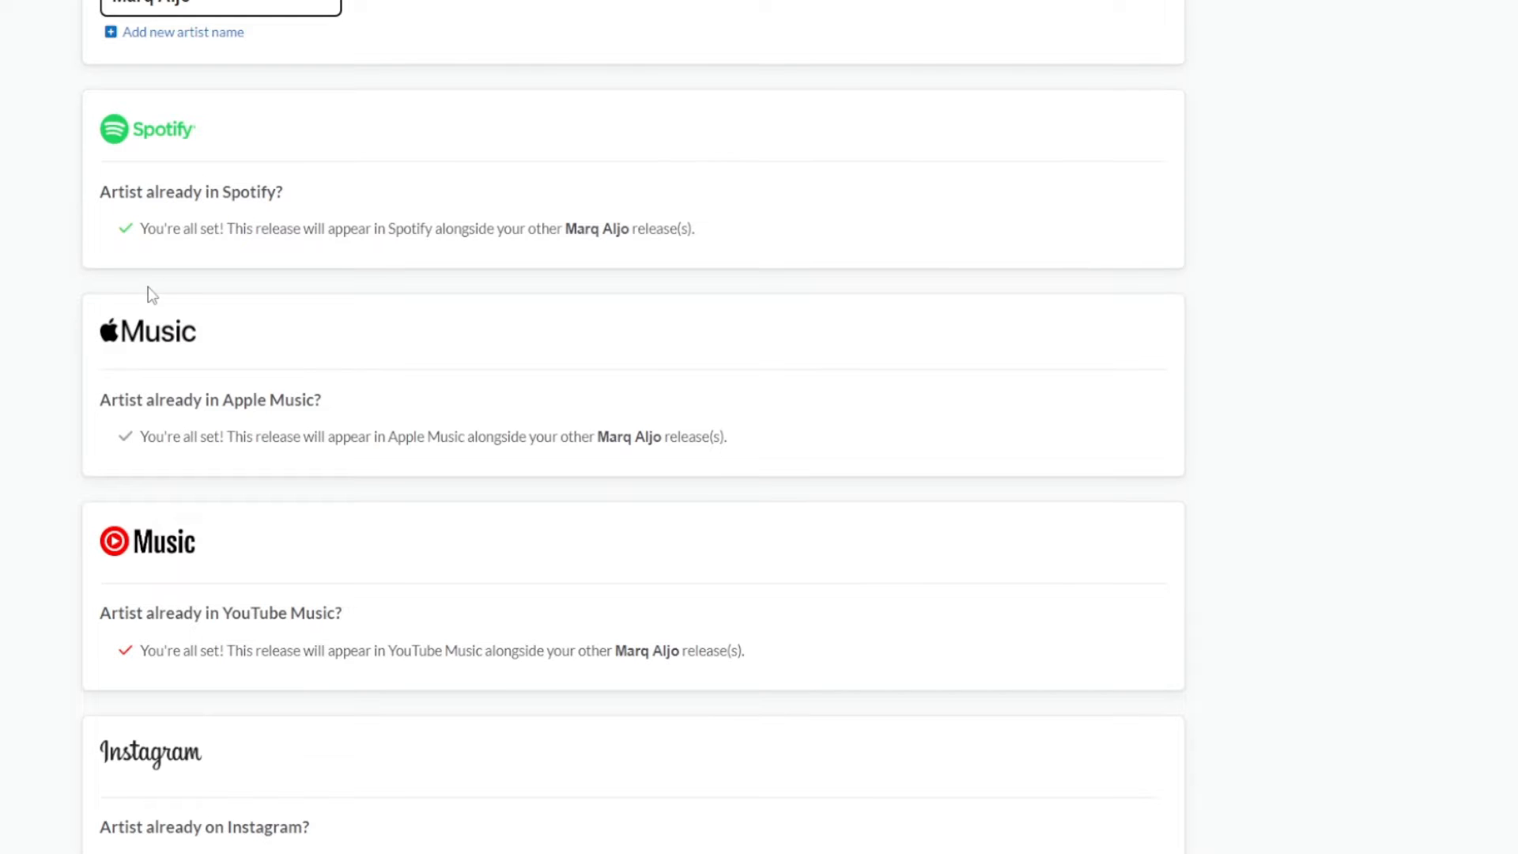
scroll(151, 387, down, 2)
scroll(166, 506, up, 2)
scroll(180, 525, down, 4)
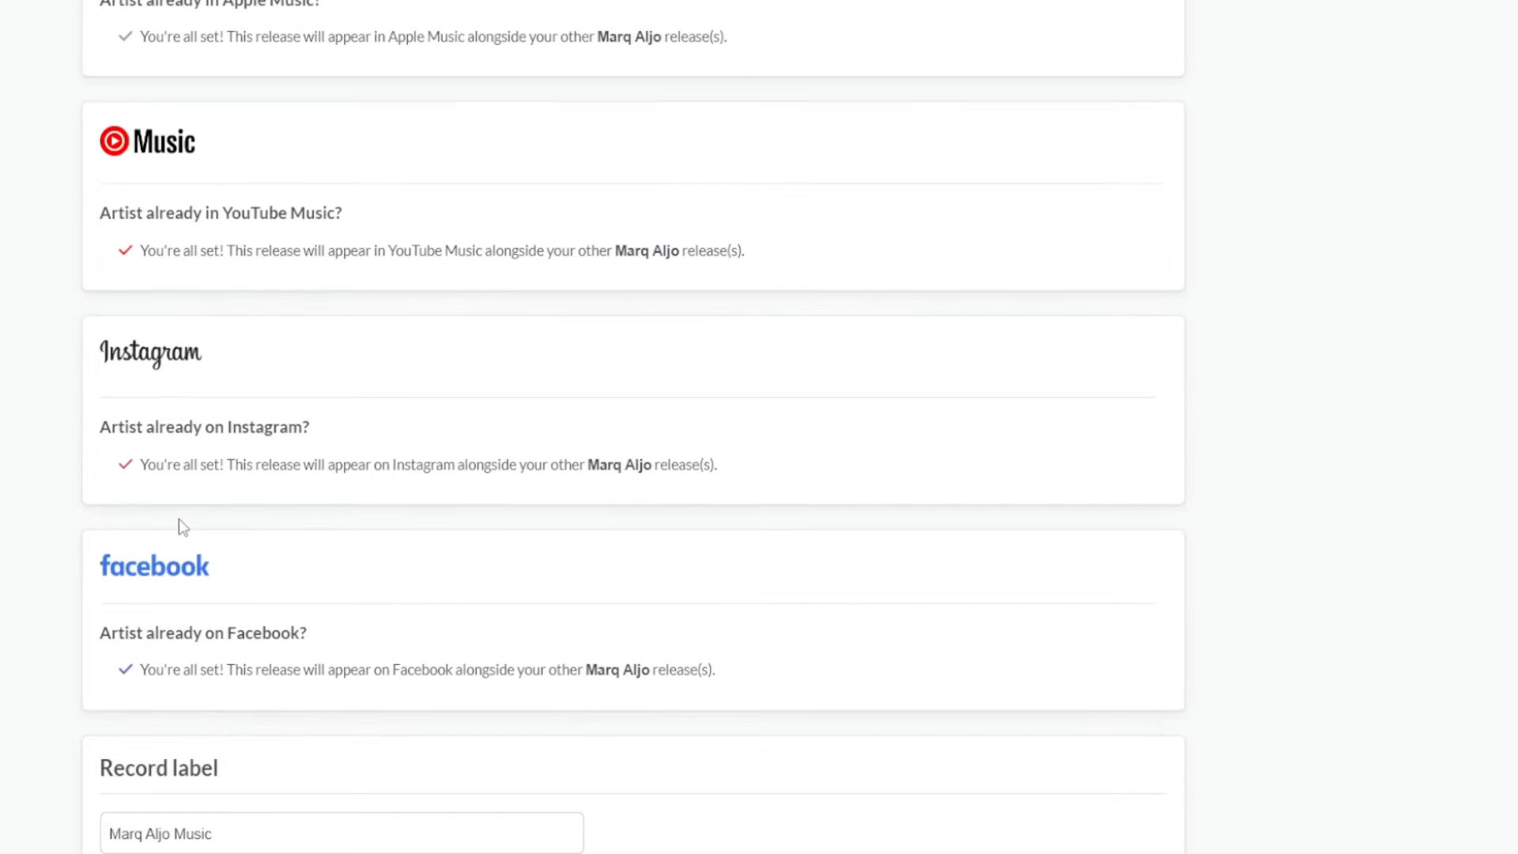
scroll(302, 591, down, 1)
scroll(301, 590, up, 5)
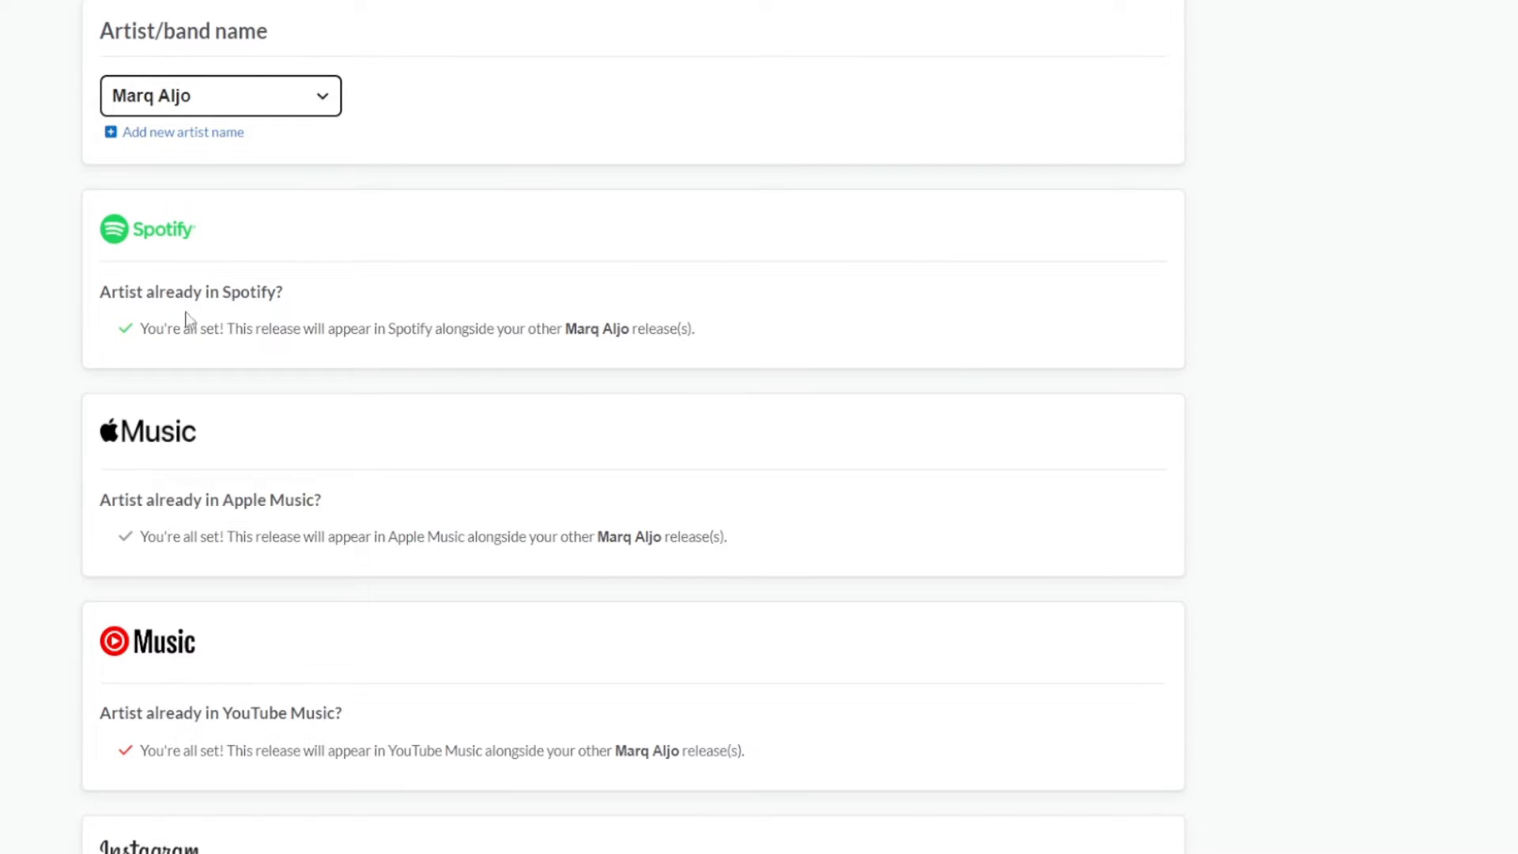
click(715, 361)
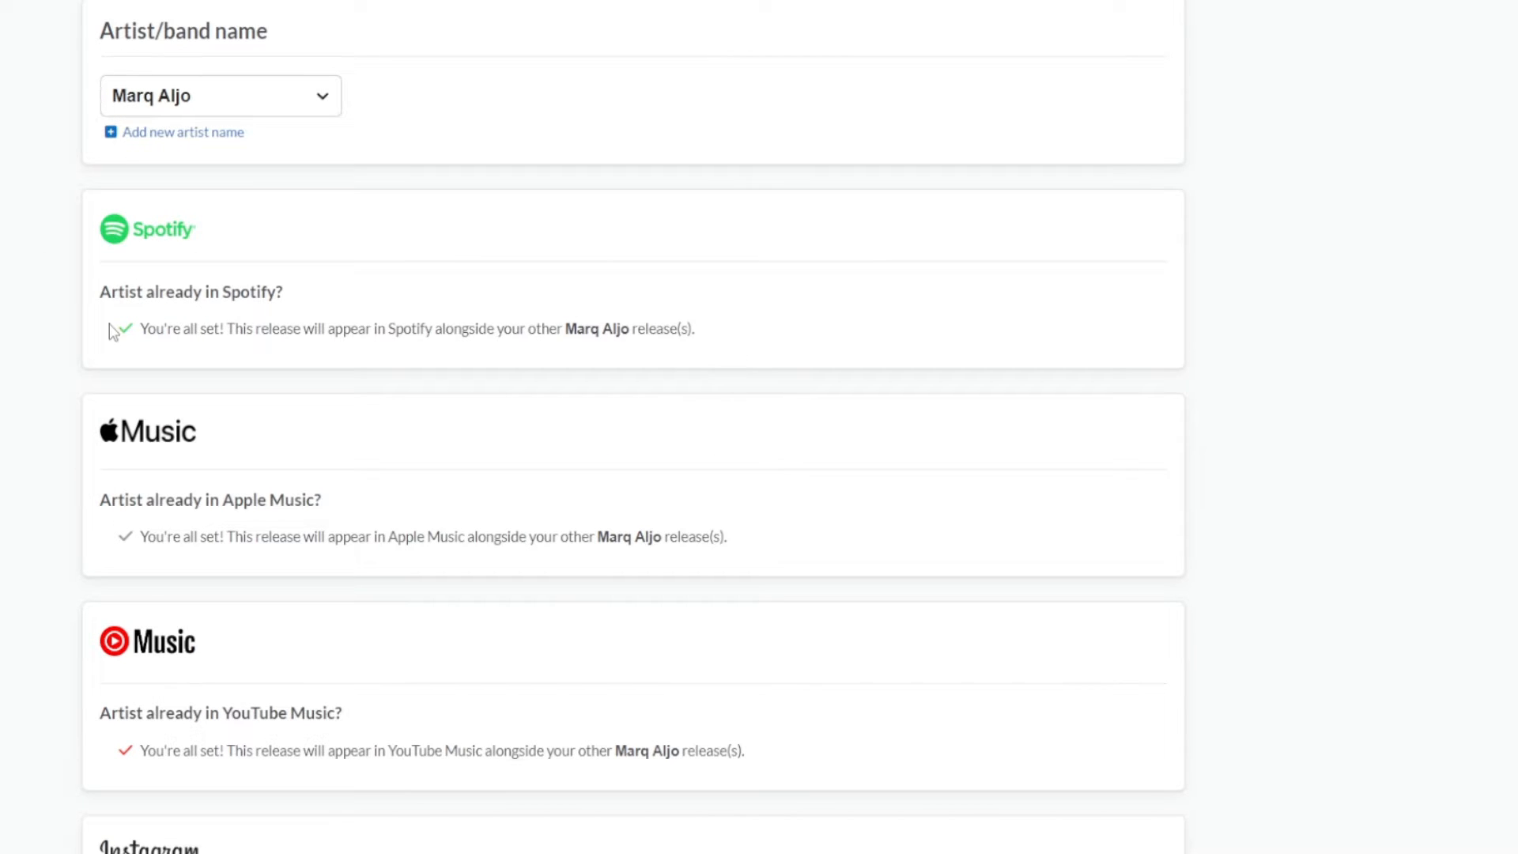
triple_click(236, 324)
click(6, 328)
scroll(119, 393, down, 1)
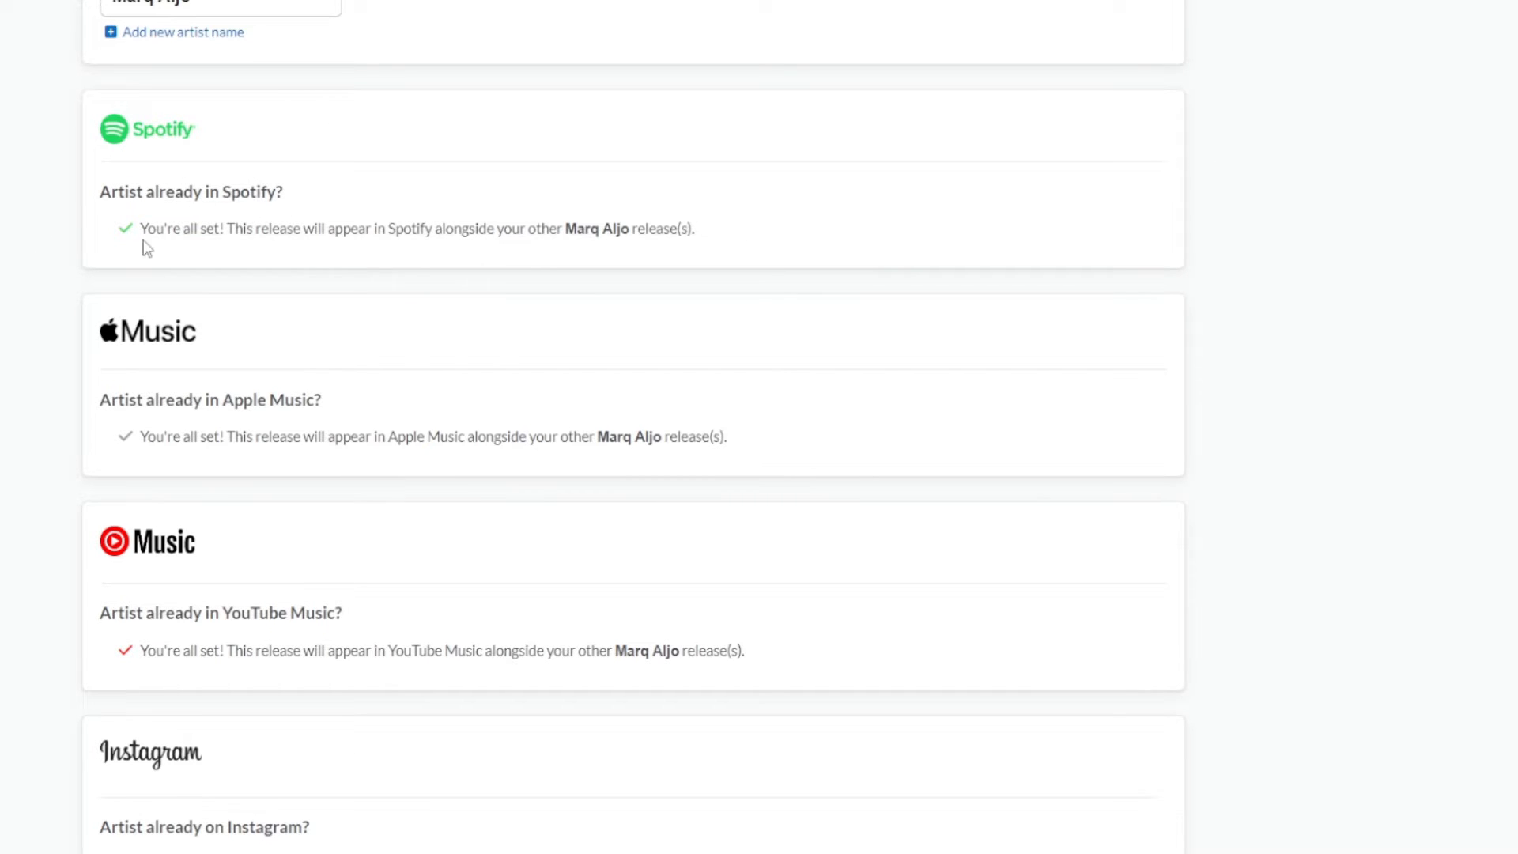
scroll(107, 399, down, 4)
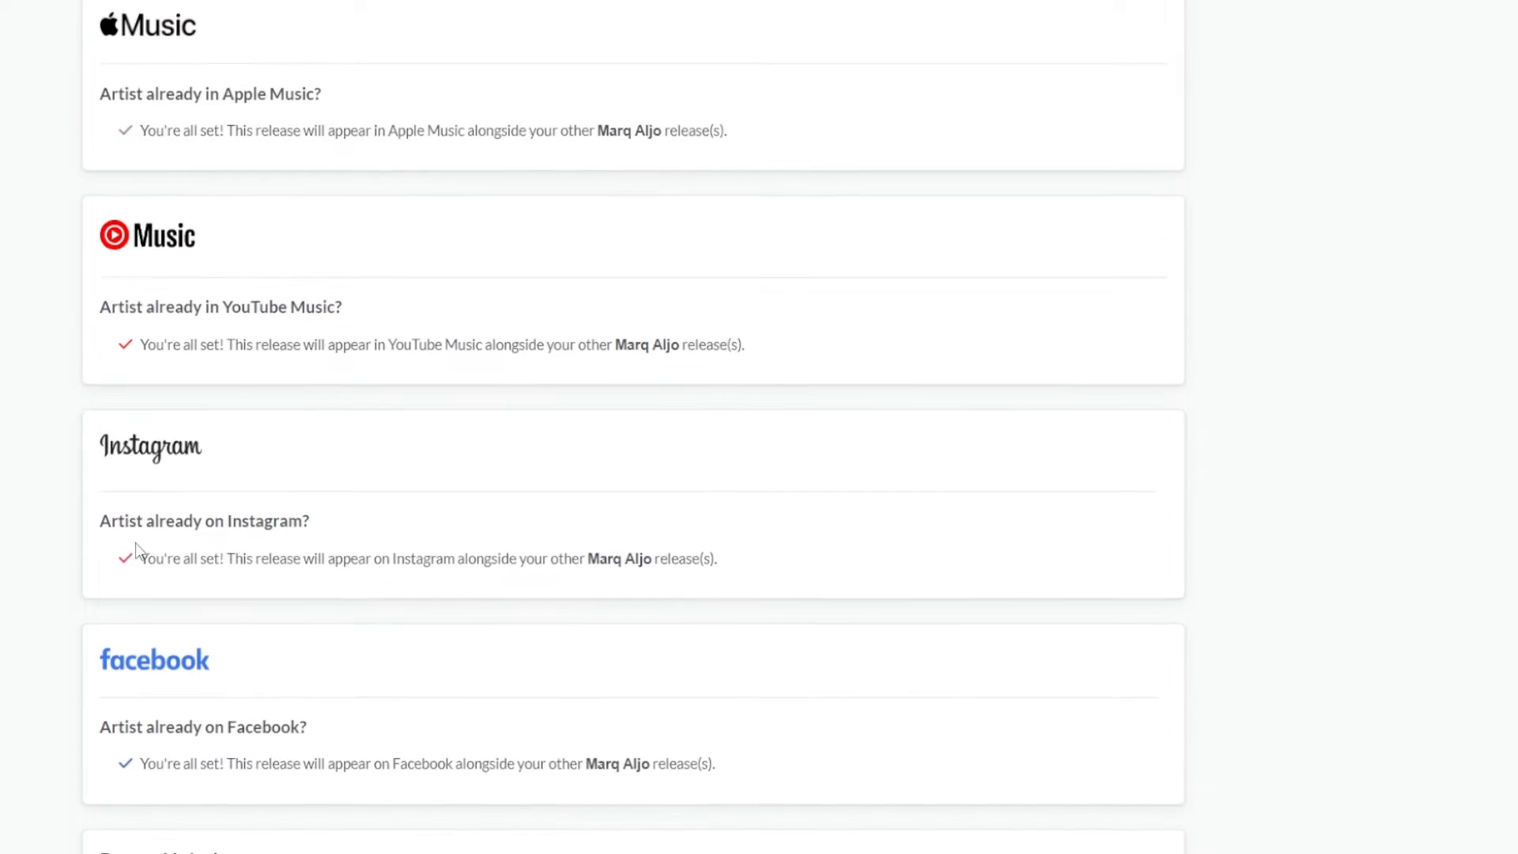
Step: Check the prefilled record label name for the release
scroll(135, 554, down, 3)
scroll(116, 658, down, 5)
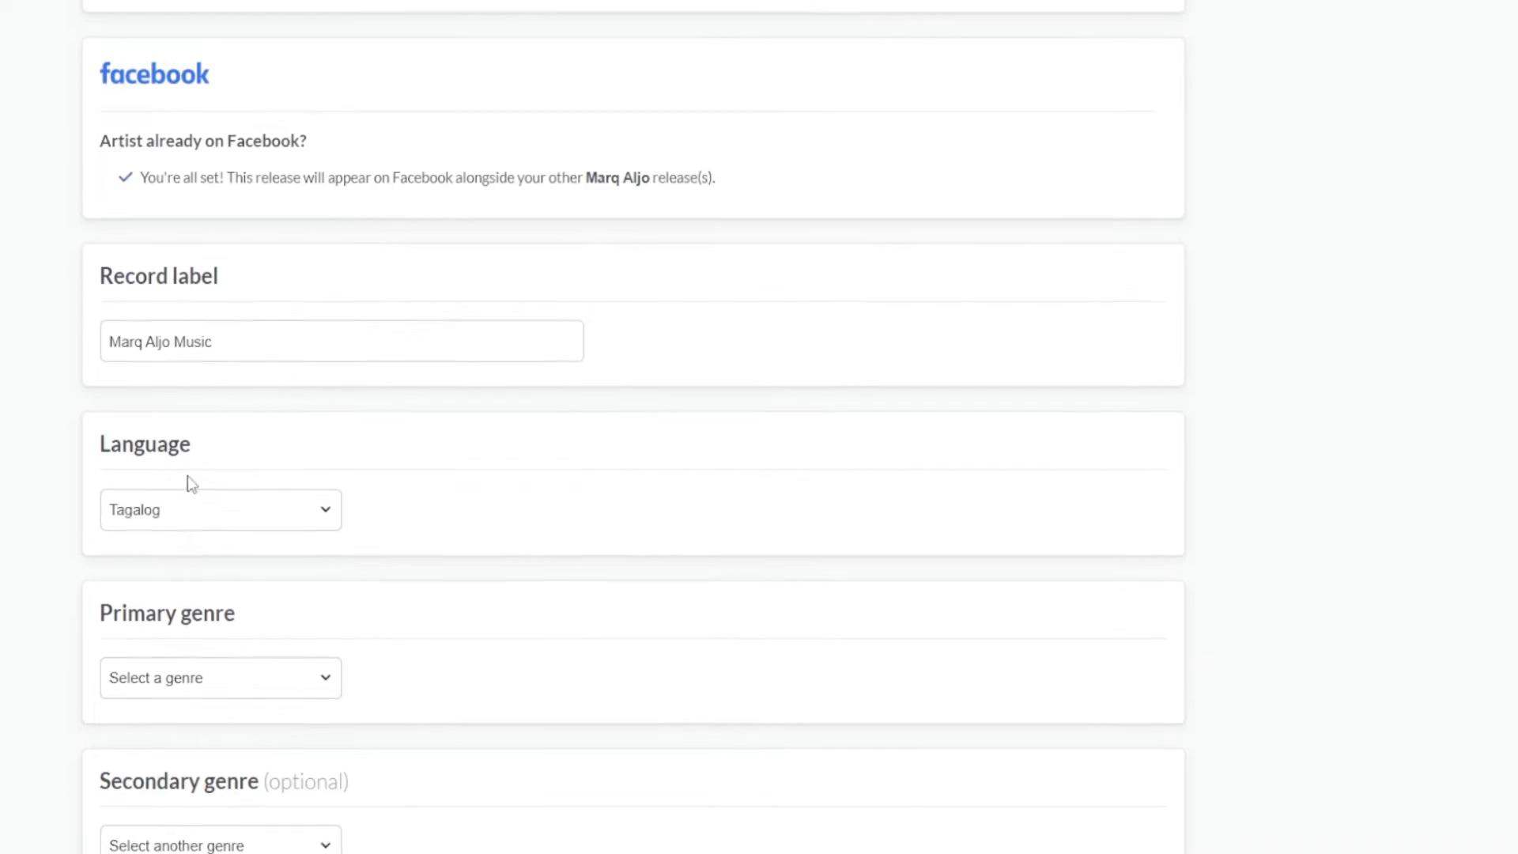
triple_click(183, 324)
click(233, 323)
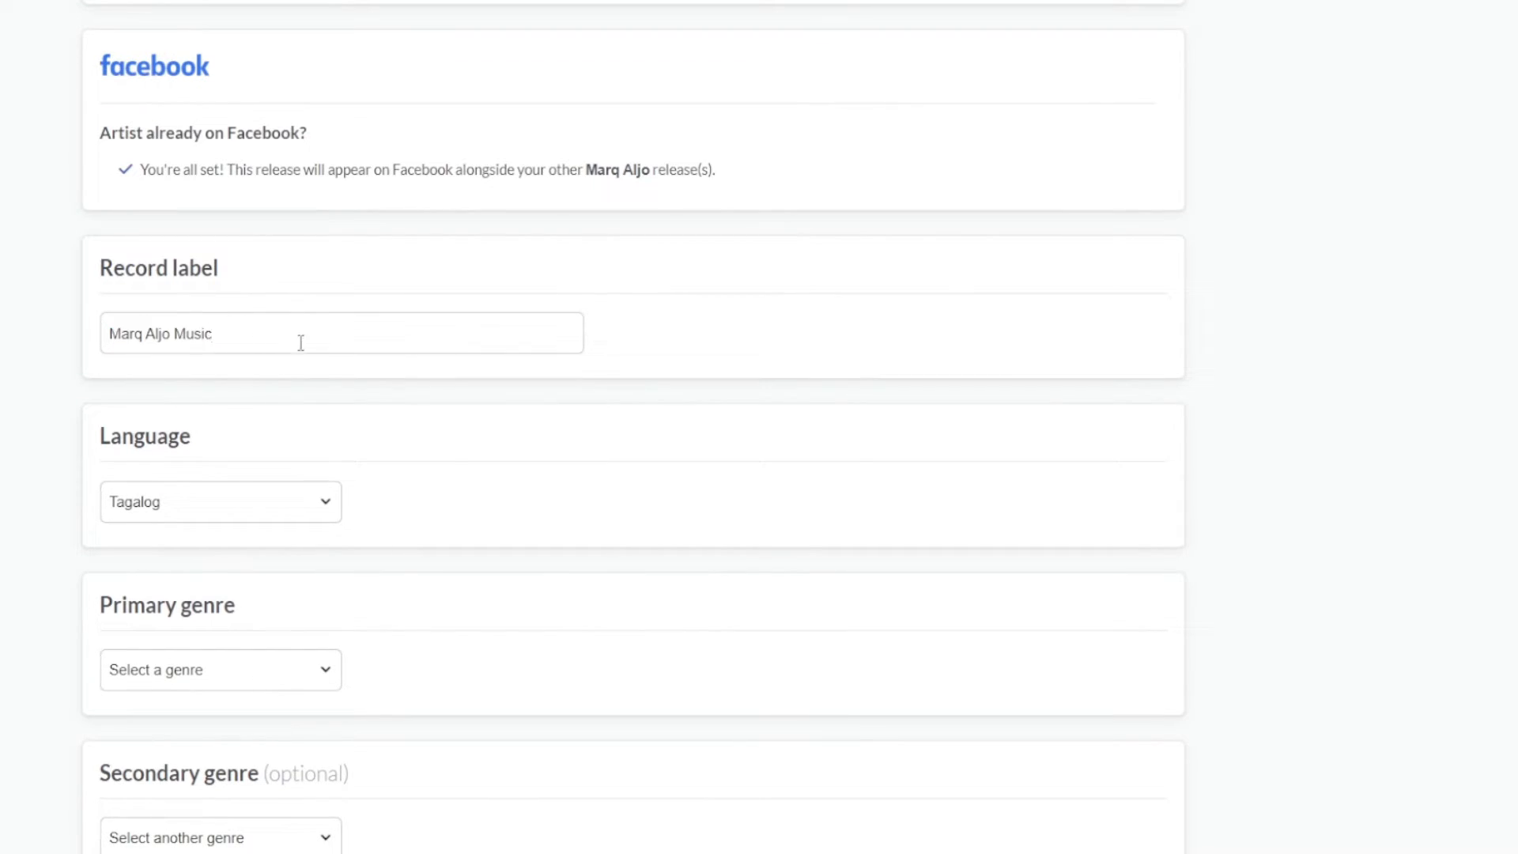
drag(211, 333, 111, 332)
click(136, 336)
scroll(10, 431, down, 1)
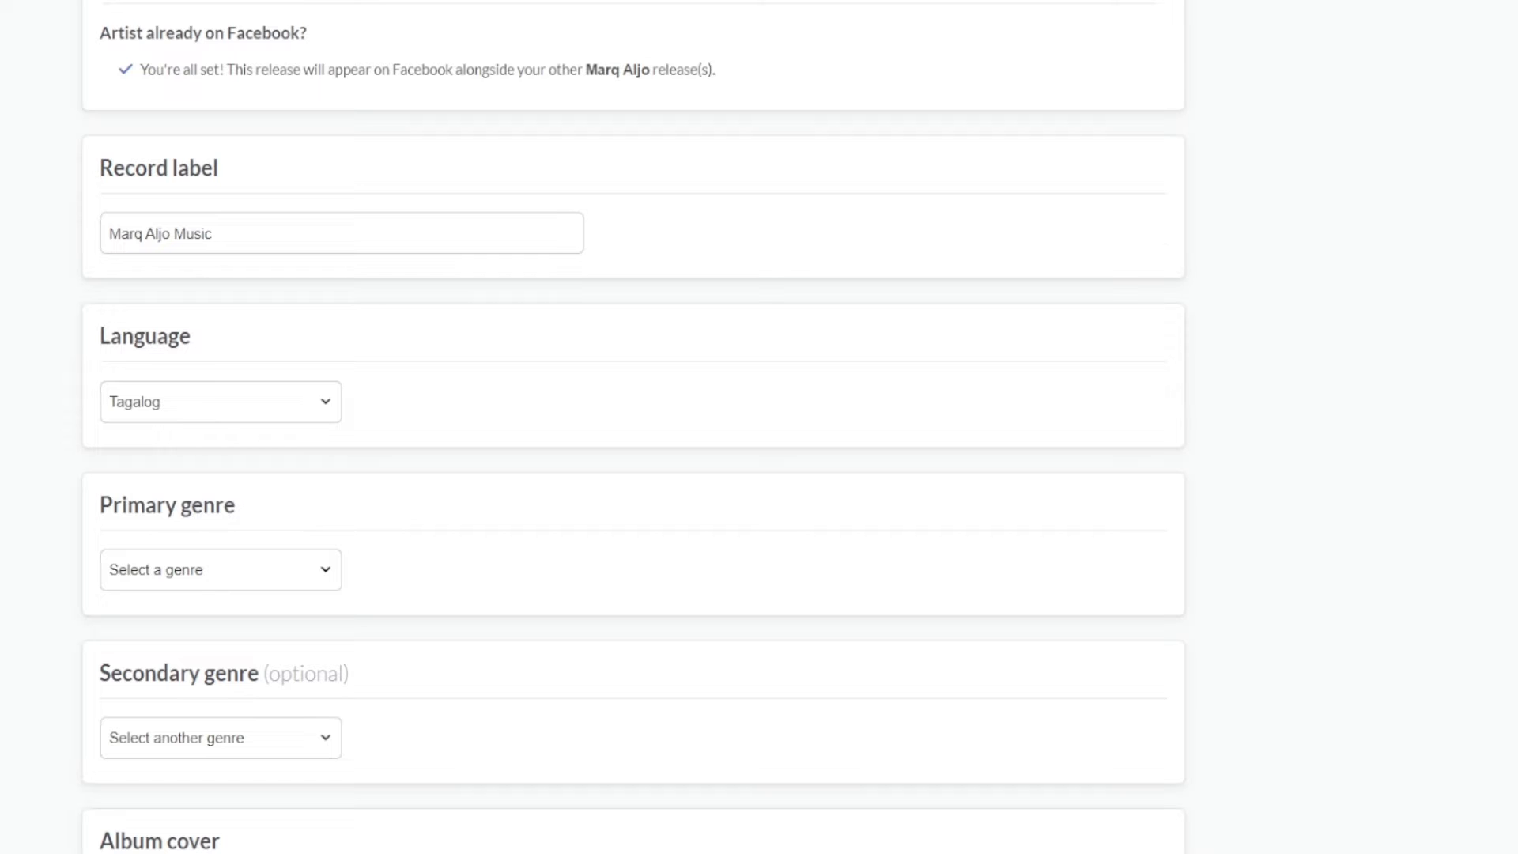
Step: Keep Tagalog as the release language and set the primary genre to R&B/Soul
click(180, 412)
click(204, 415)
scroll(154, 407, down, 2)
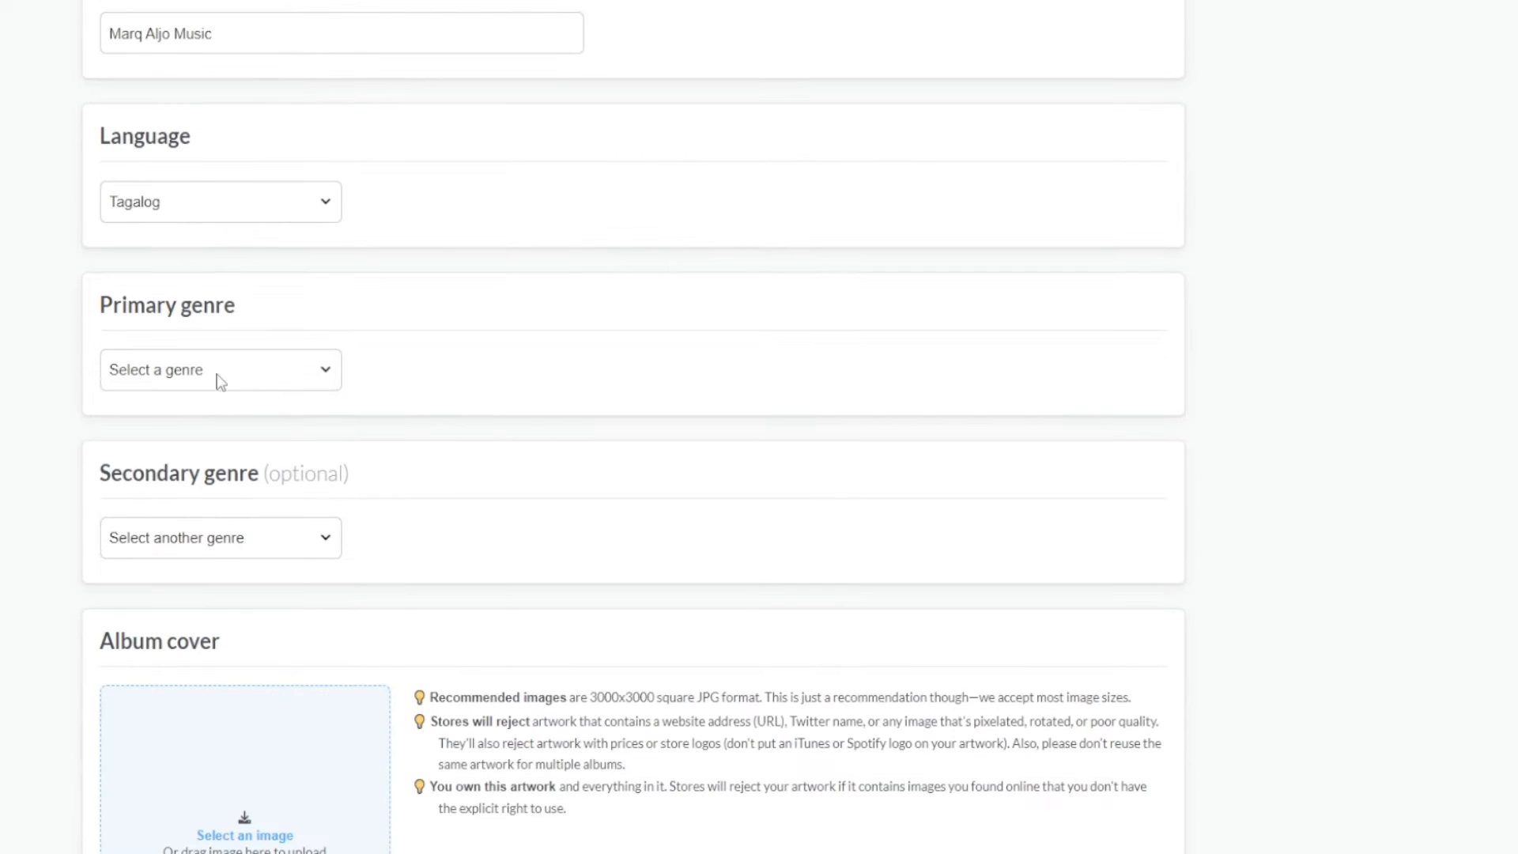
click(177, 371)
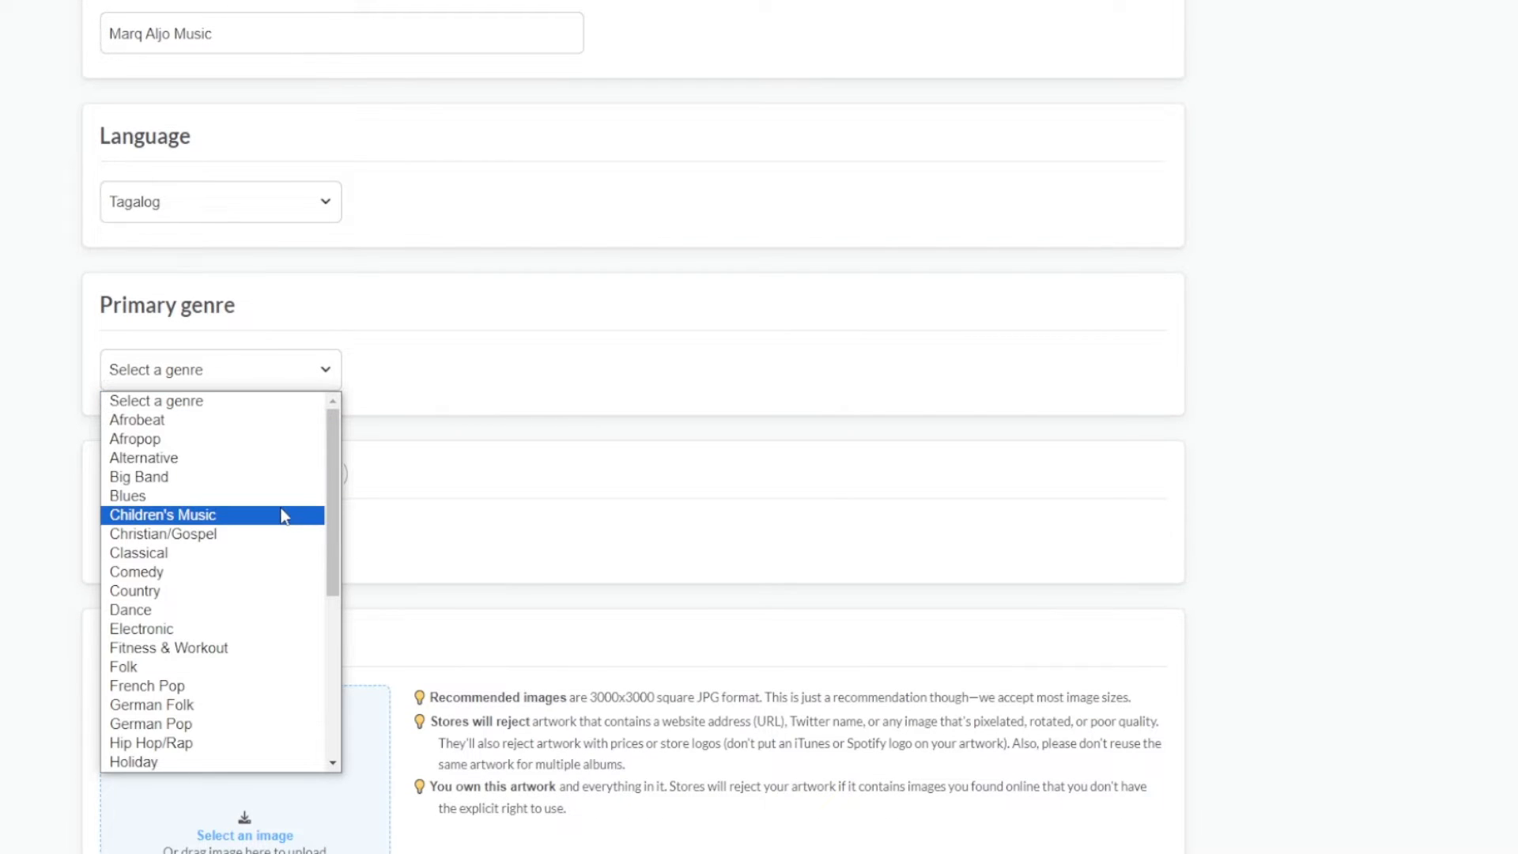
scroll(285, 516, down, 5)
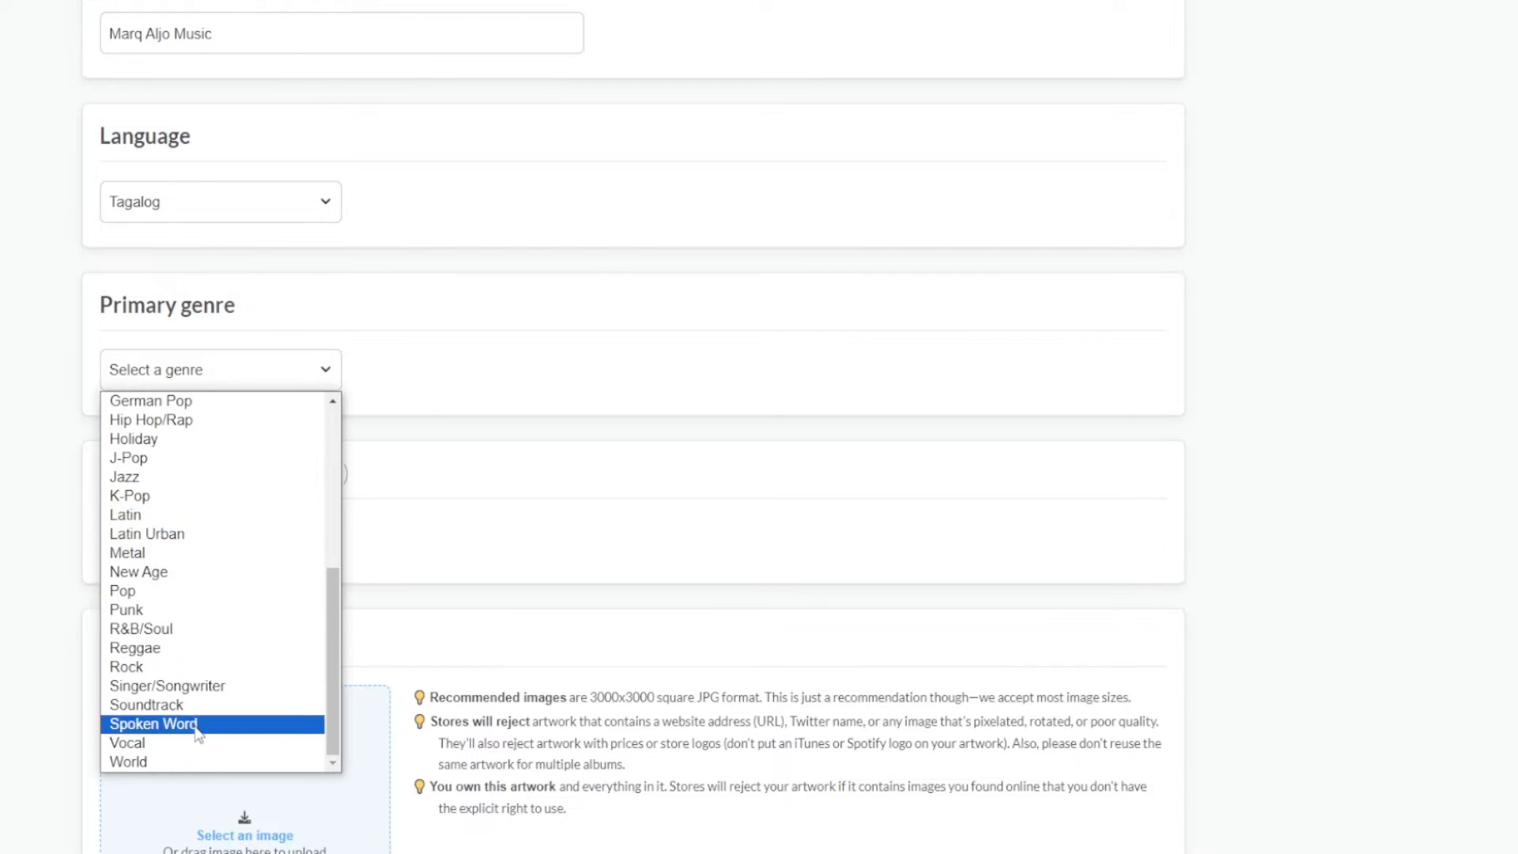
click(173, 630)
Step: Set the optional secondary genre to Hip Hop/Rap
scroll(433, 532, down, 1)
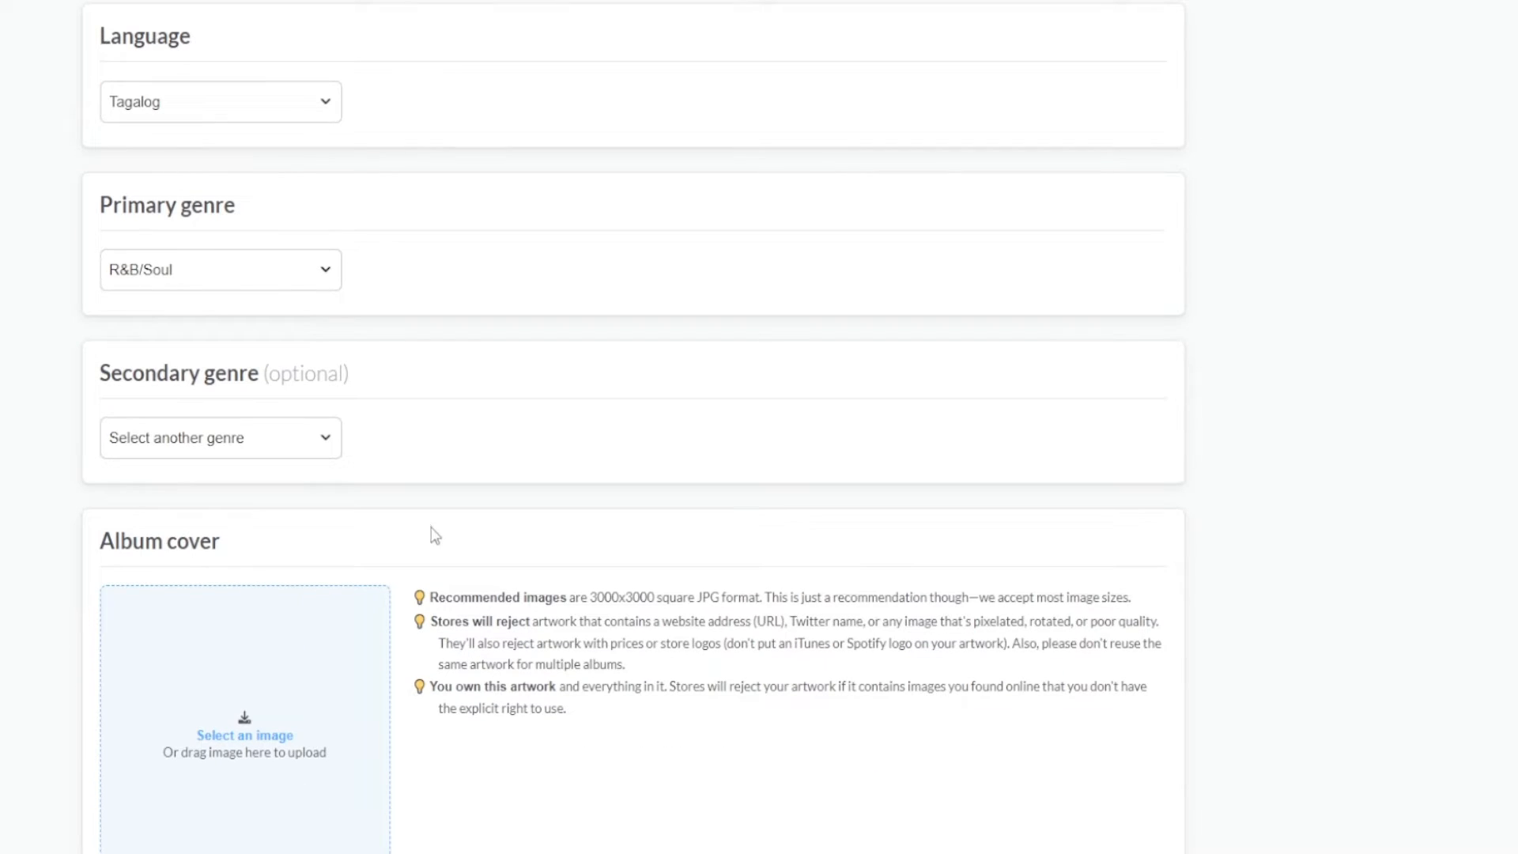
click(169, 451)
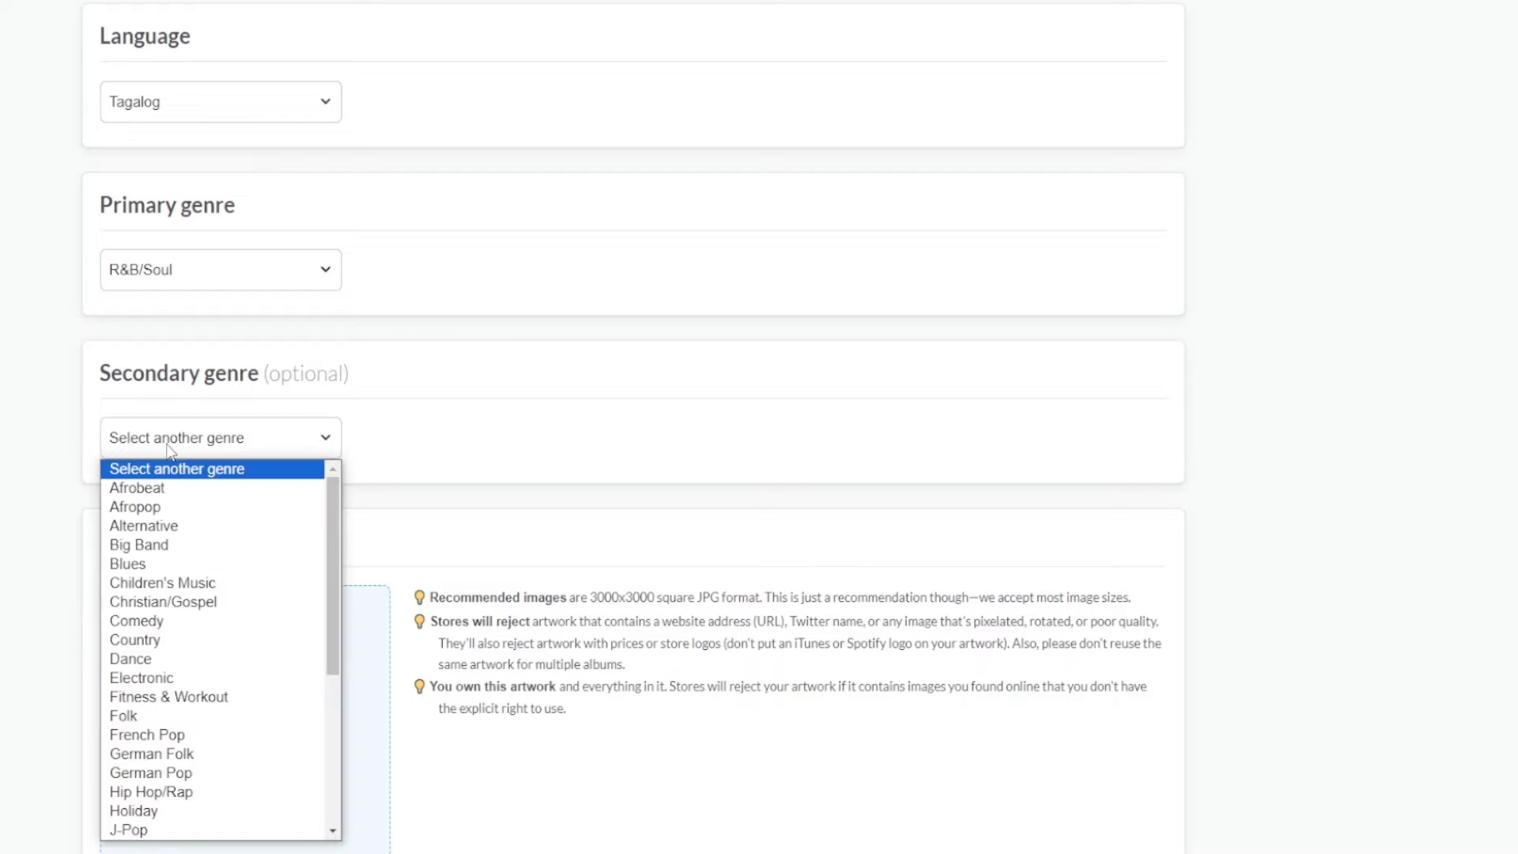
scroll(173, 621, down, 5)
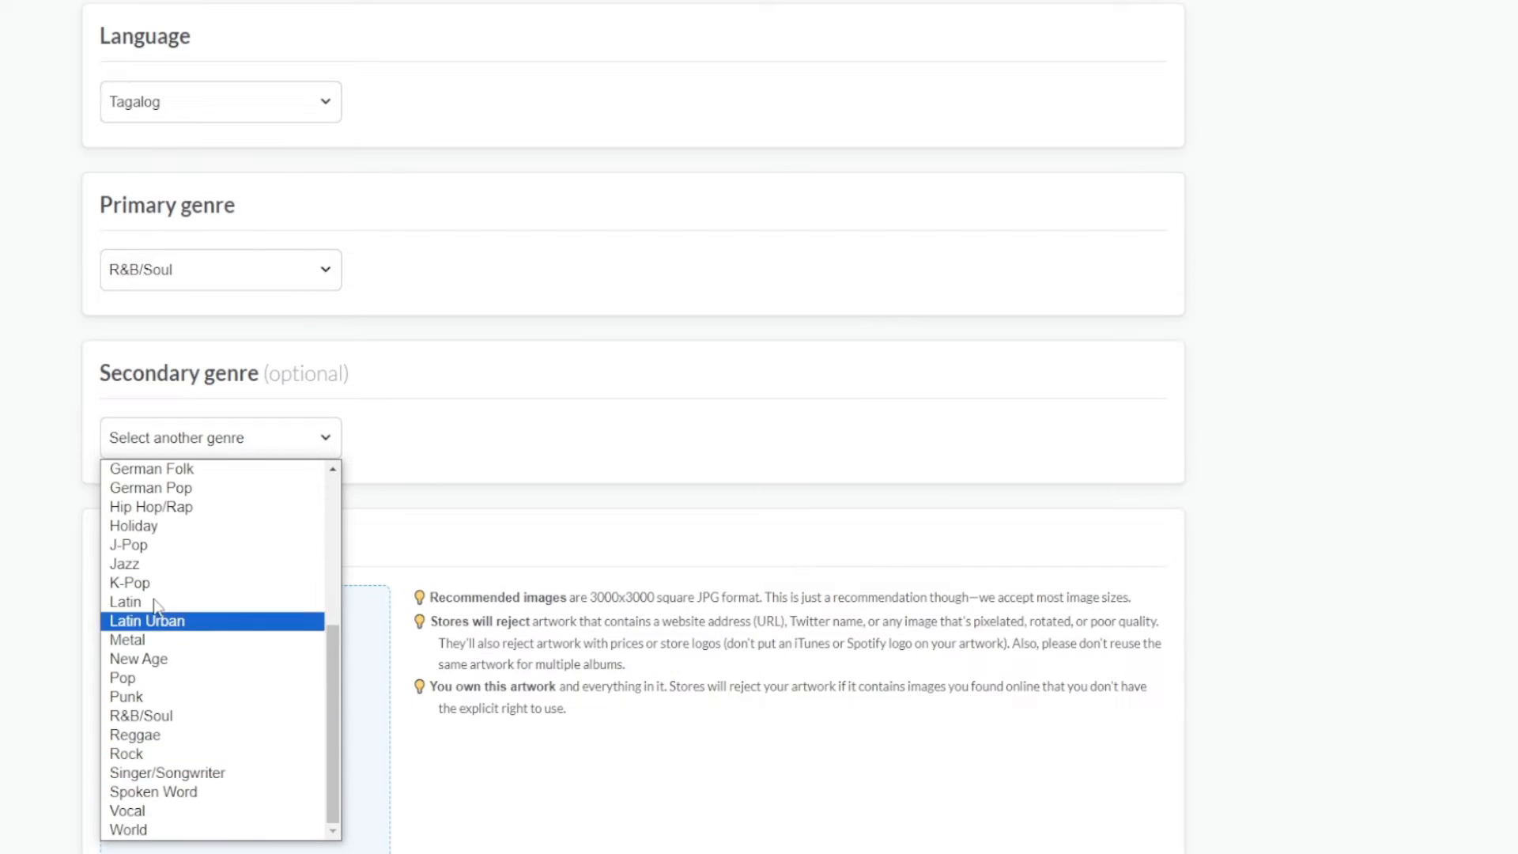
click(184, 509)
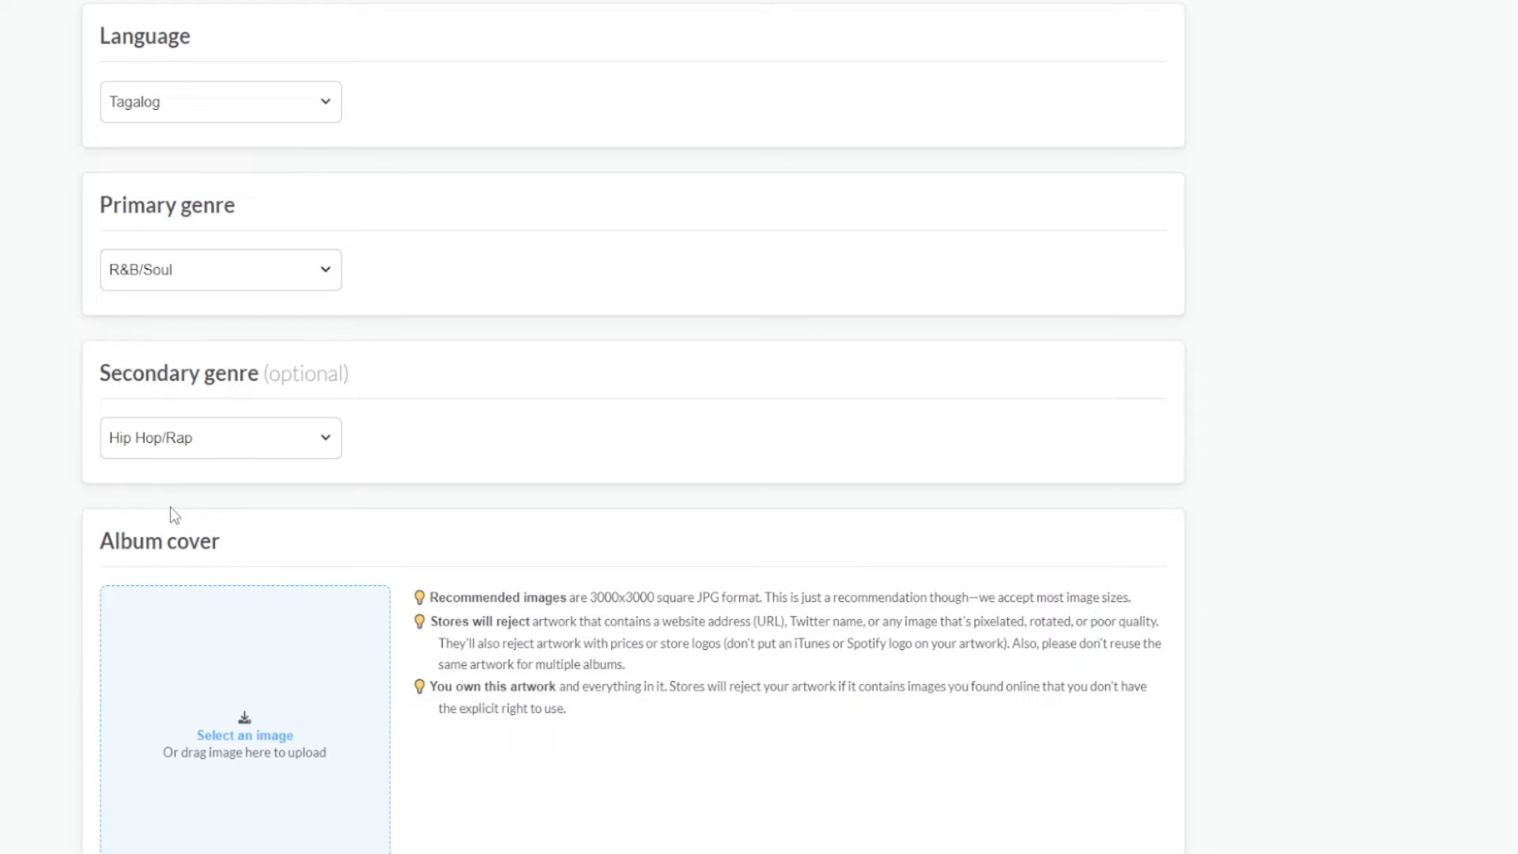
Step: Check the recommended 3000x3000 image size and upload the Ginawang Tanga artwork as the album cover
scroll(322, 400, down, 3)
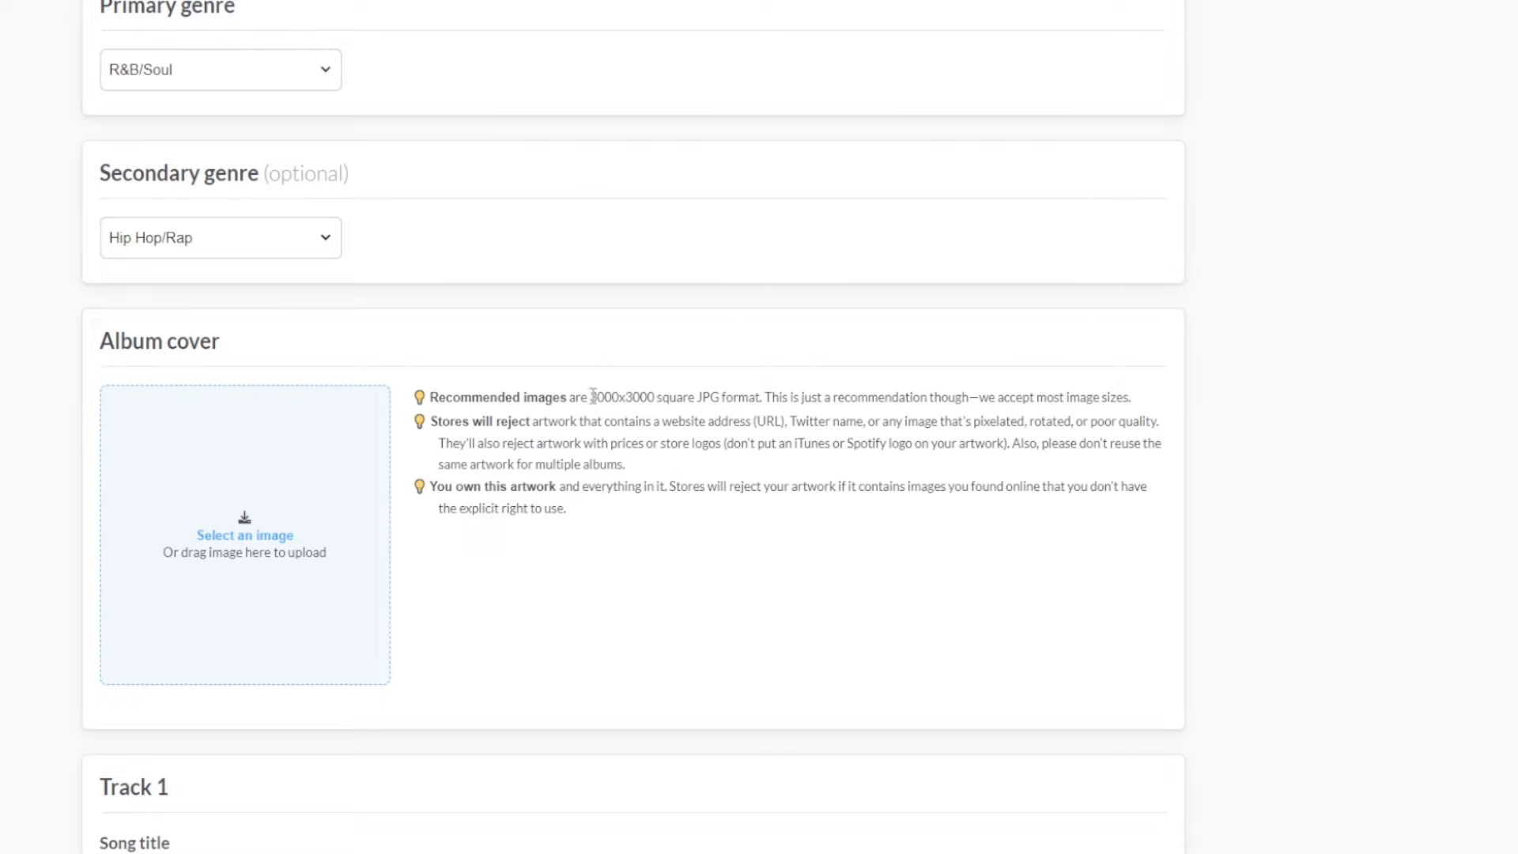
drag(592, 396, 657, 399)
click(613, 405)
drag(592, 396, 655, 398)
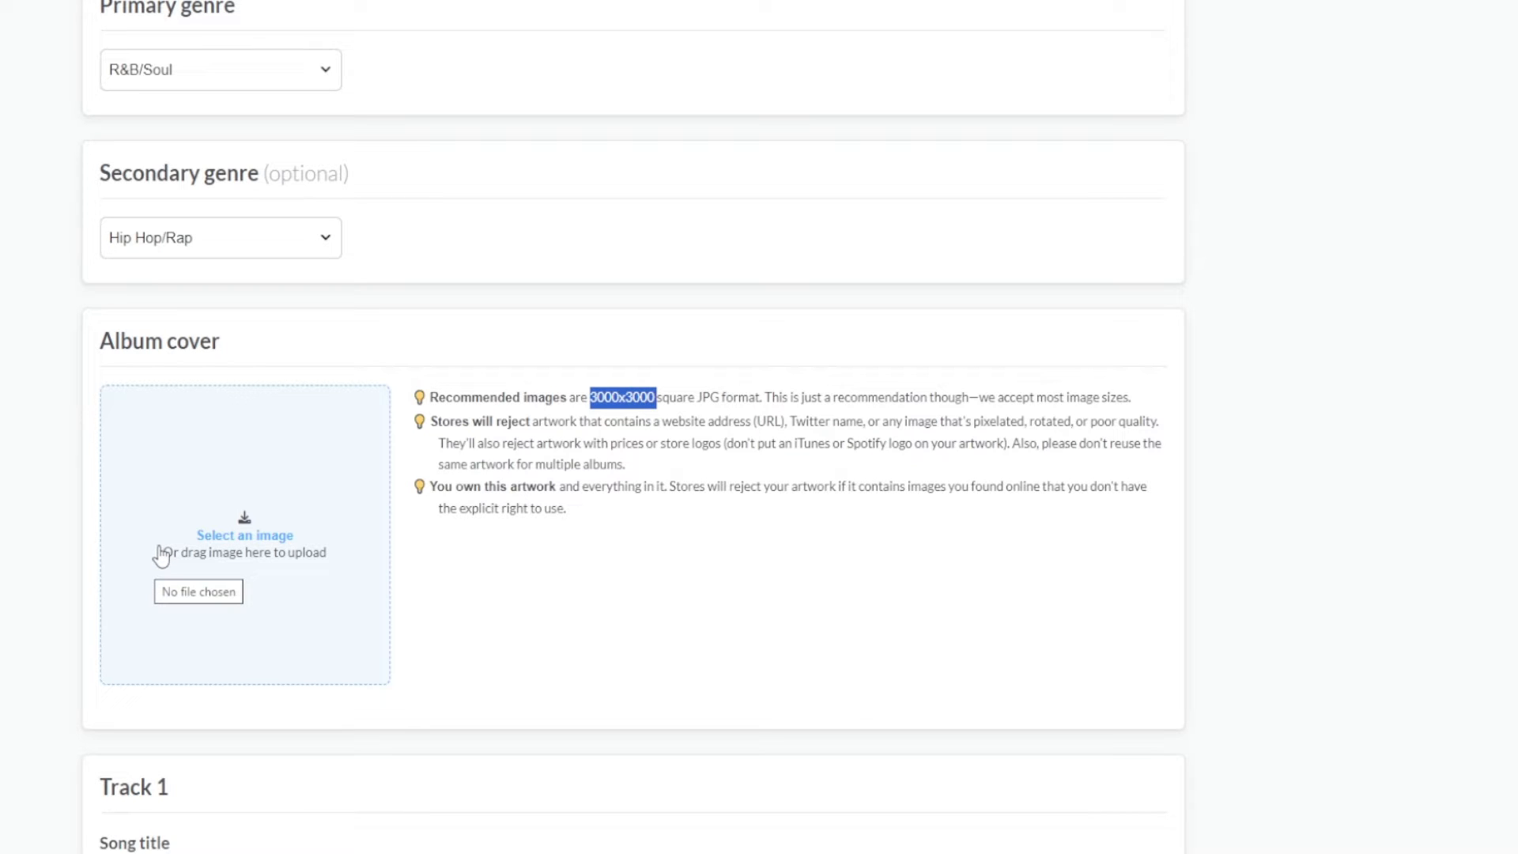
scroll(237, 617, down, 1)
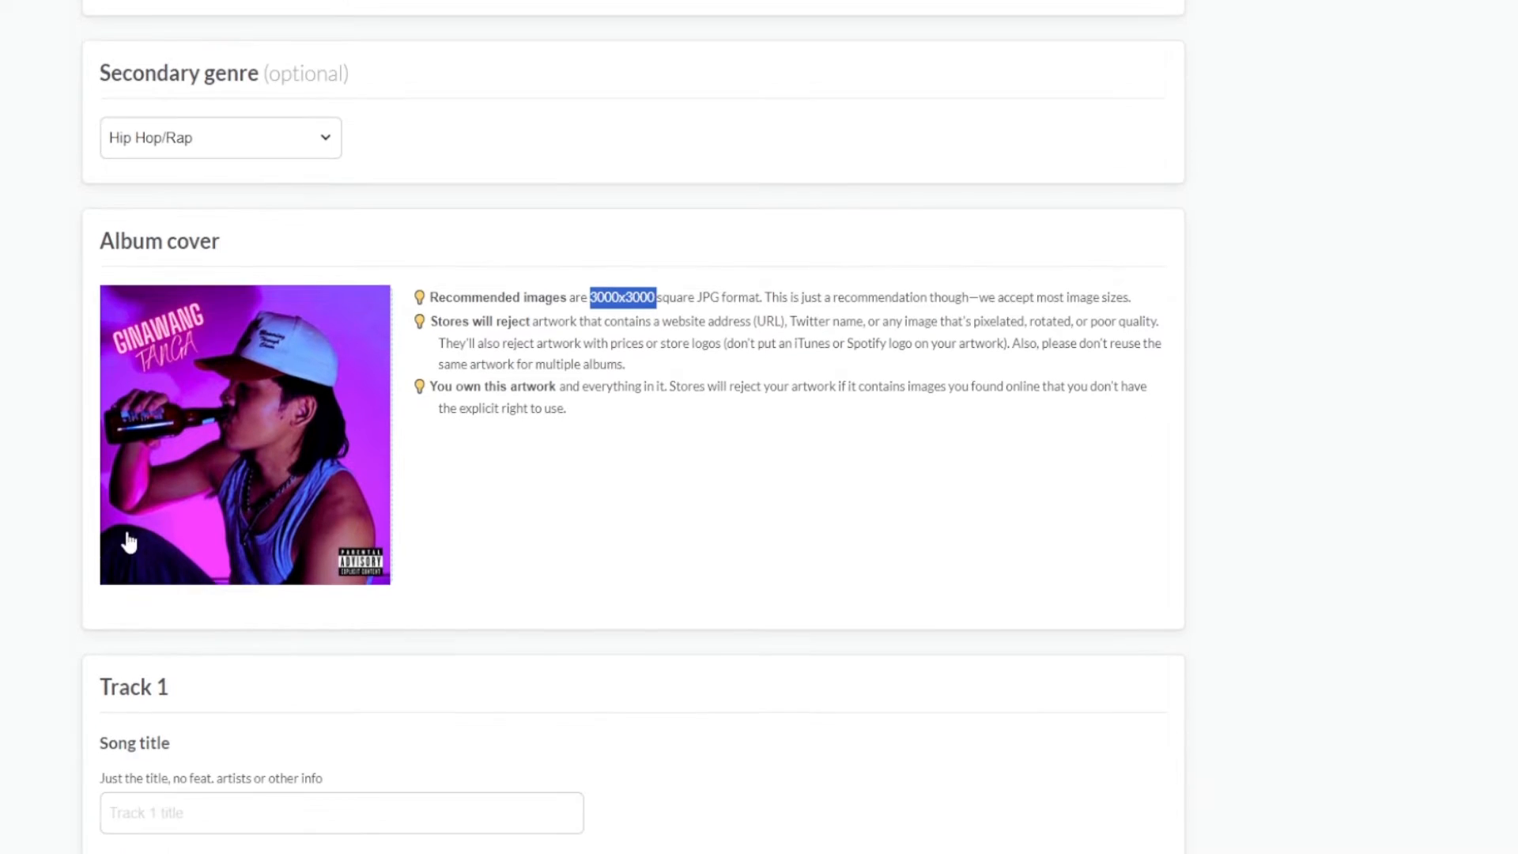
click(567, 443)
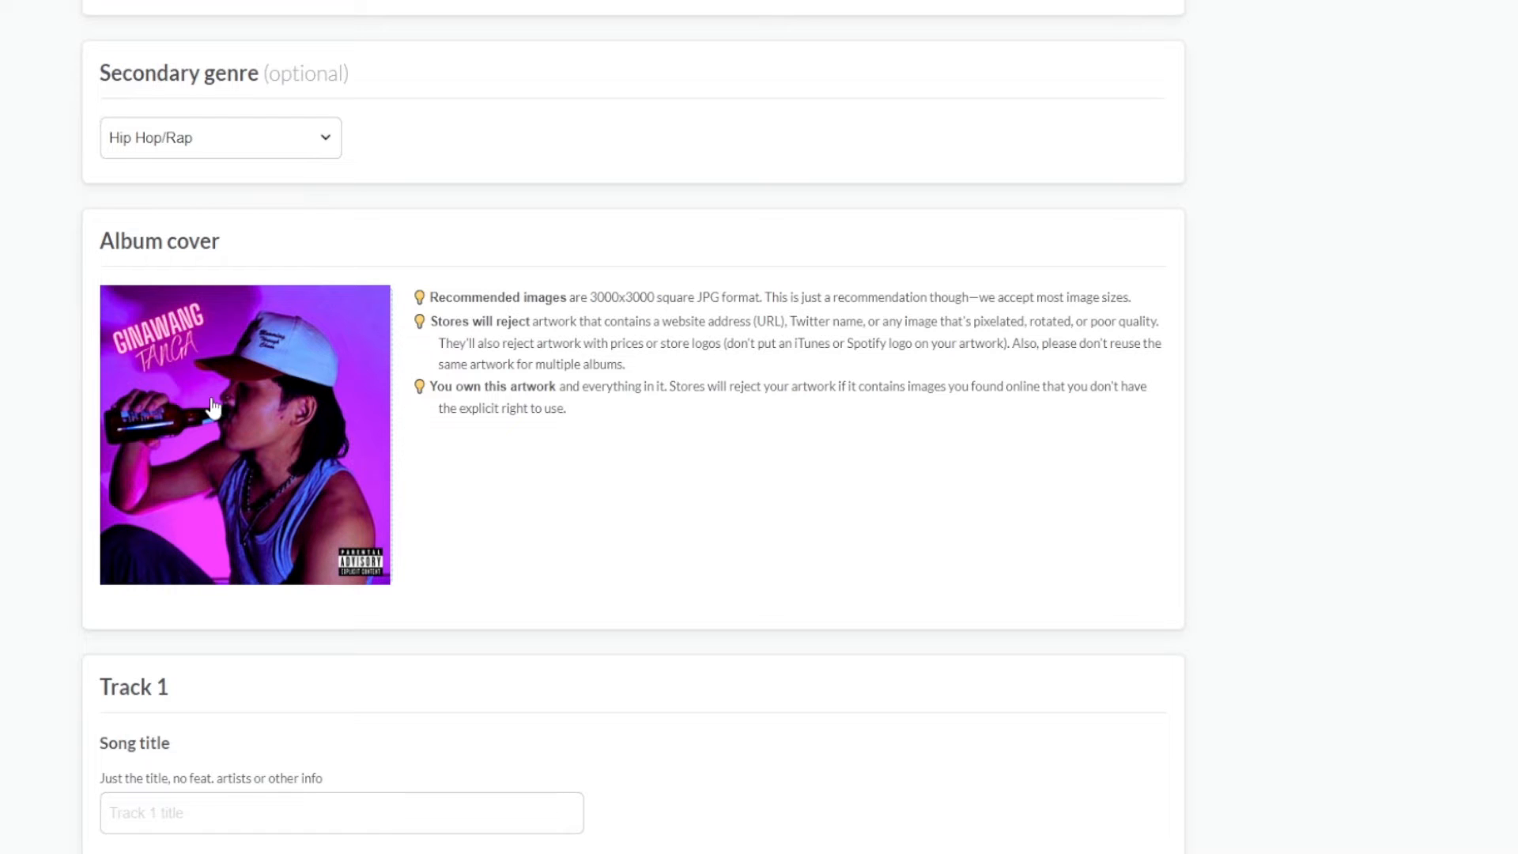
Step: Enter "Ginawang Tanga" as the song title of Track 1
scroll(213, 407, down, 3)
click(159, 506)
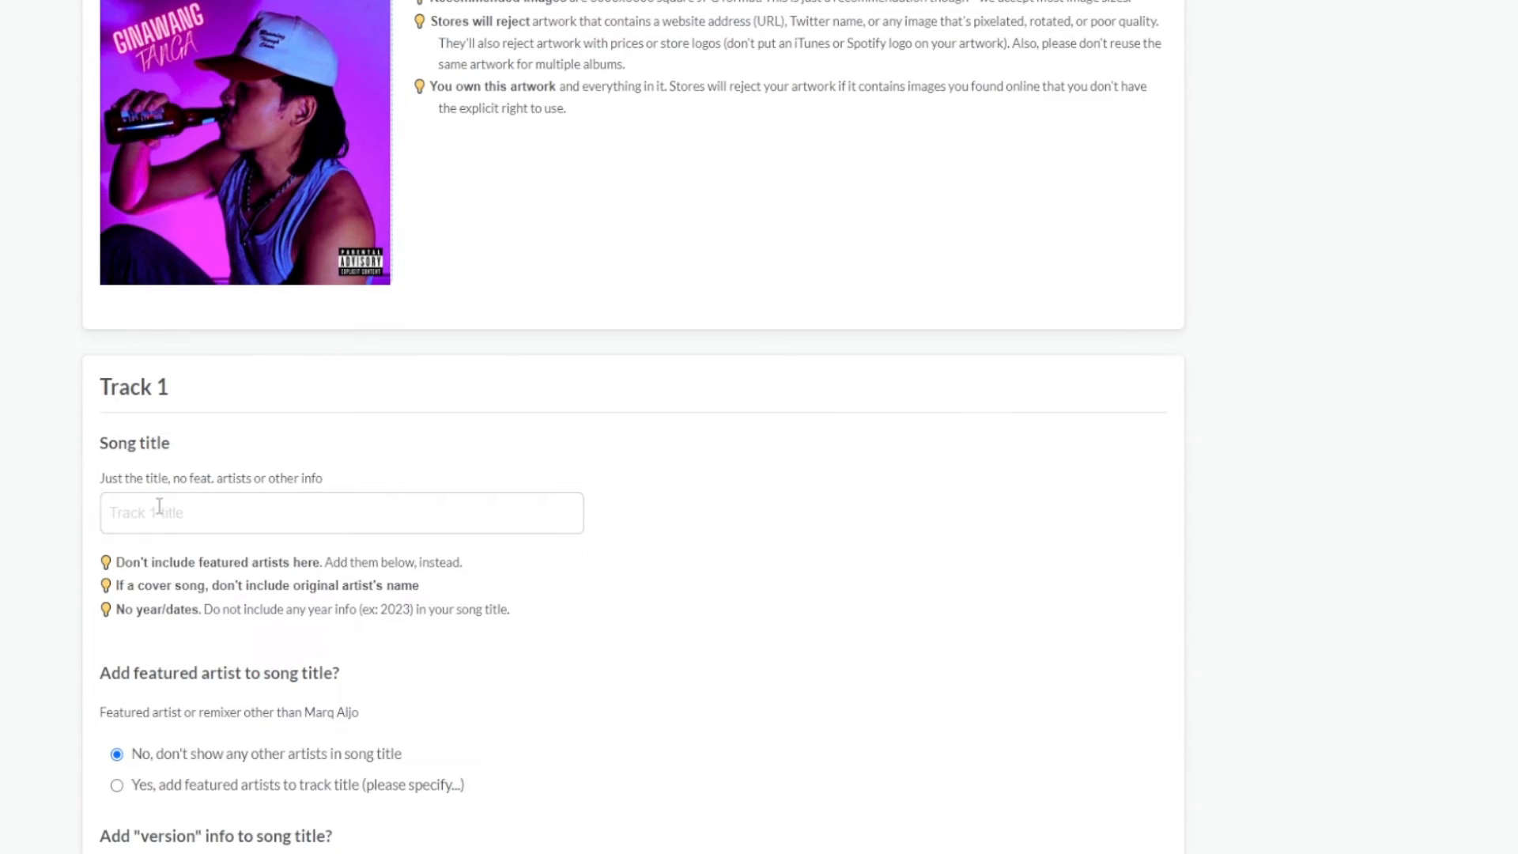
text(Ginawan)
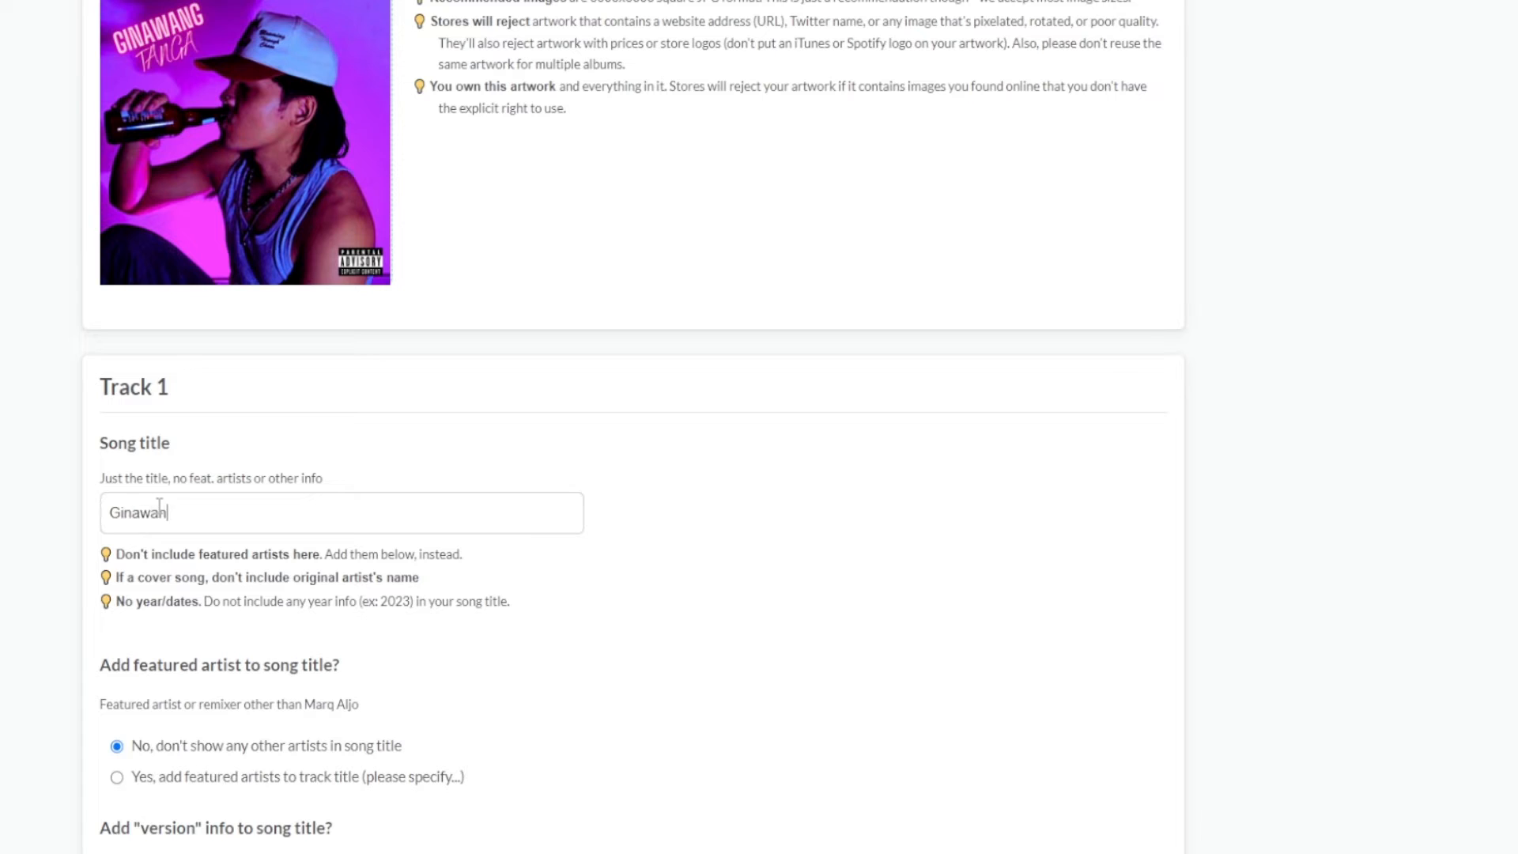
text(g Tanga)
double_click(328, 512)
click(111, 514)
drag(98, 479, 280, 479)
click(337, 477)
click(273, 480)
Step: Leave the featured artist and version options at their defaults and upload the Ginawang Tanga WAV file as Track 1's audio
scroll(273, 480, down, 1)
scroll(3, 546, down, 2)
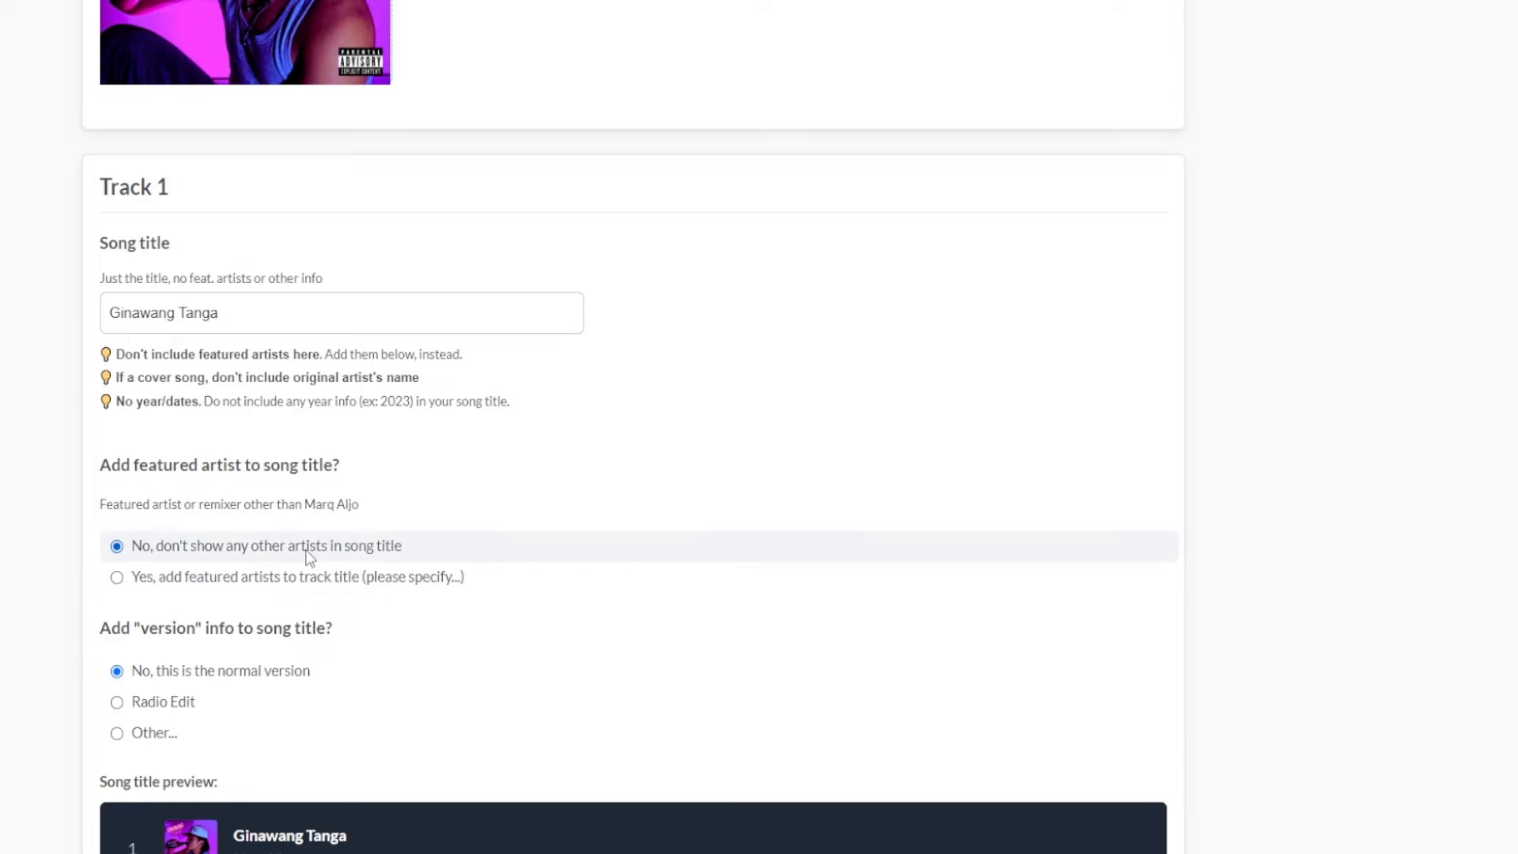
scroll(308, 559, down, 3)
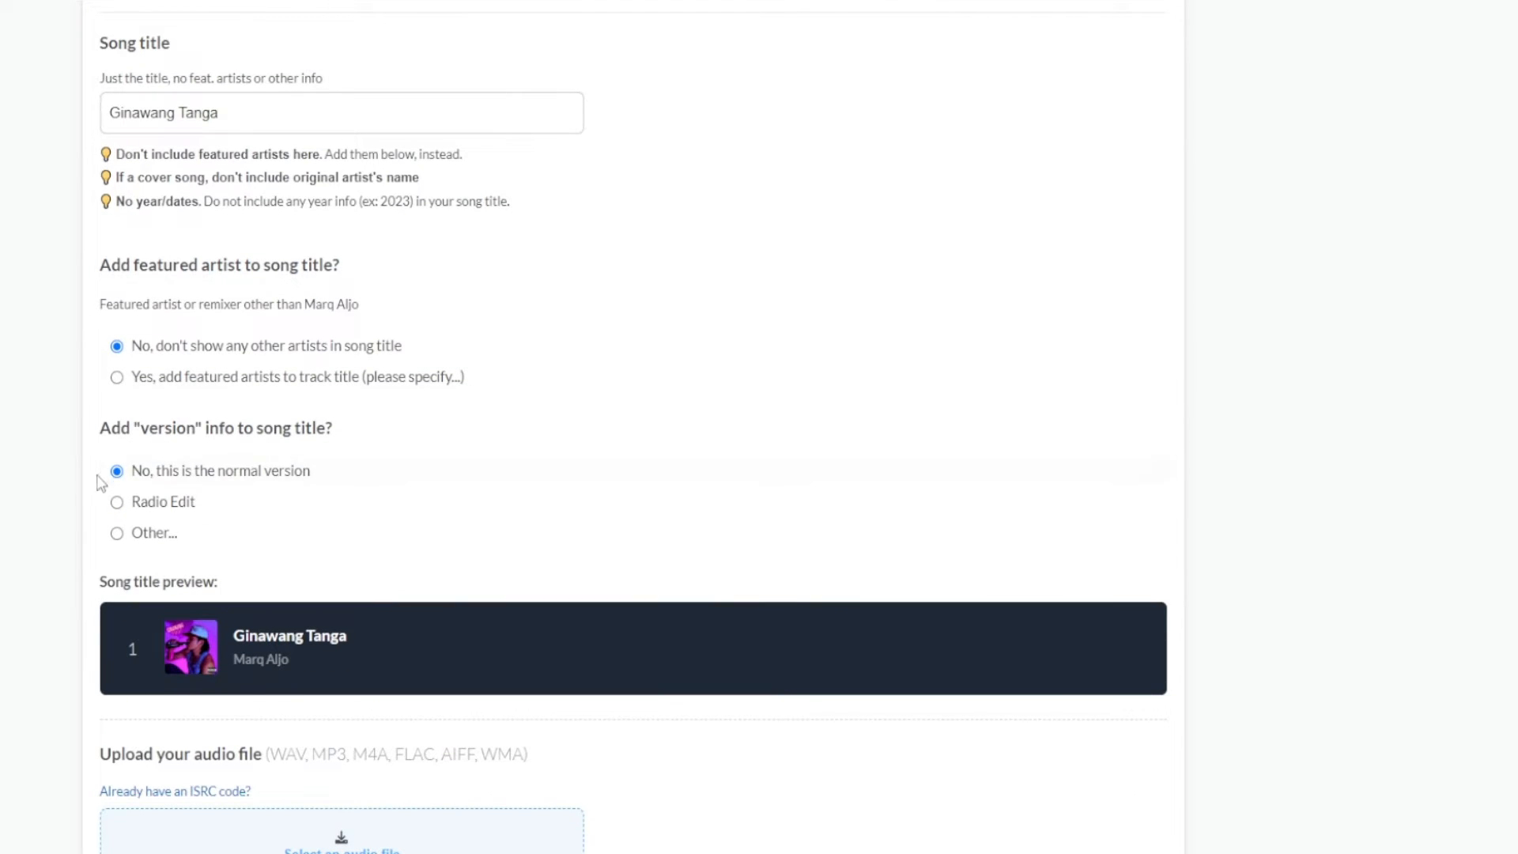
scroll(657, 554, down, 1)
scroll(660, 561, down, 2)
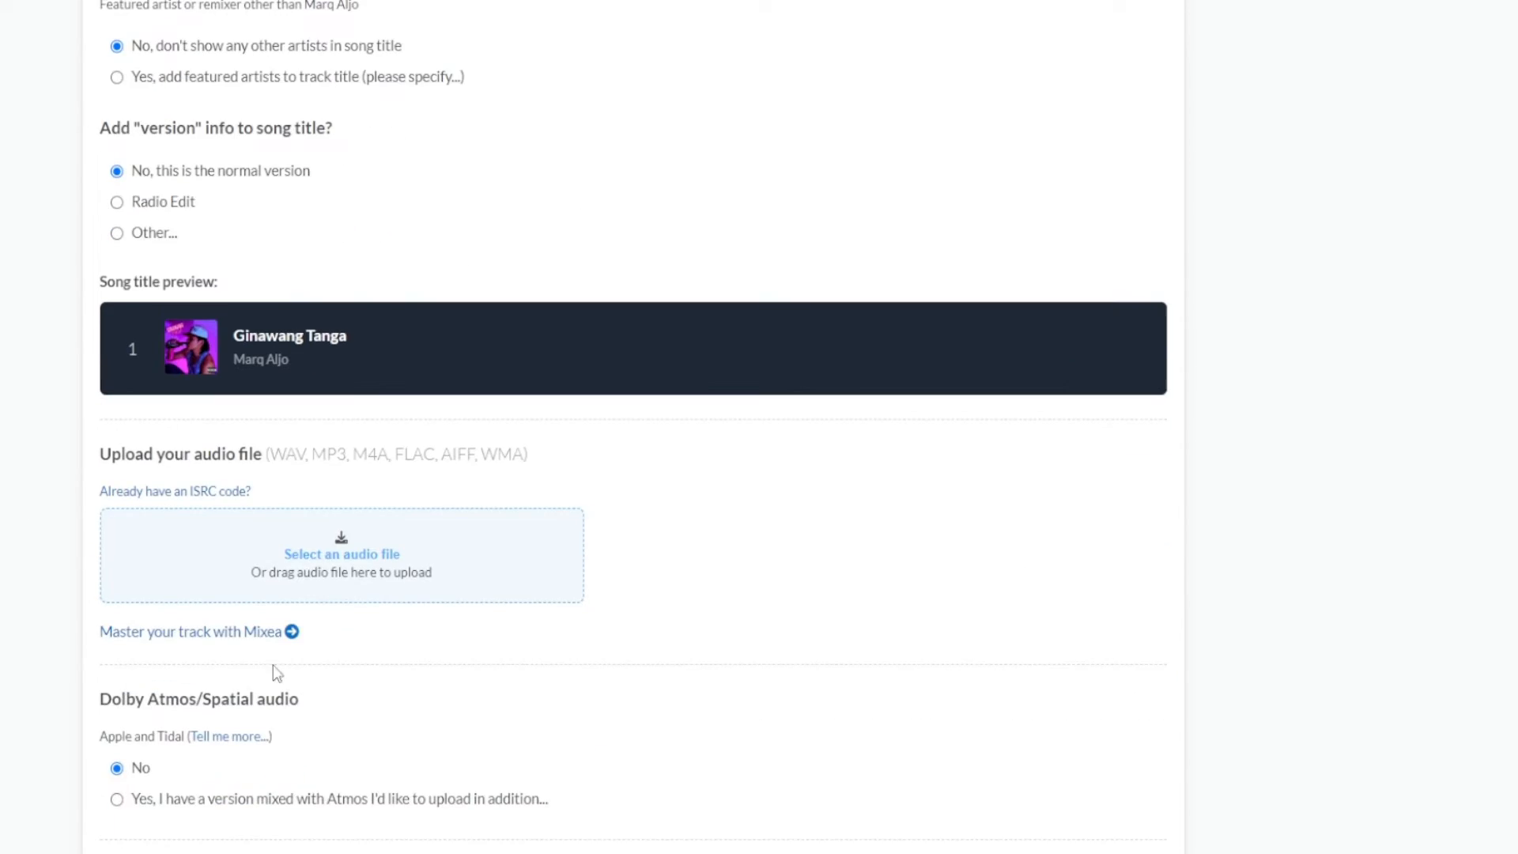
click(325, 572)
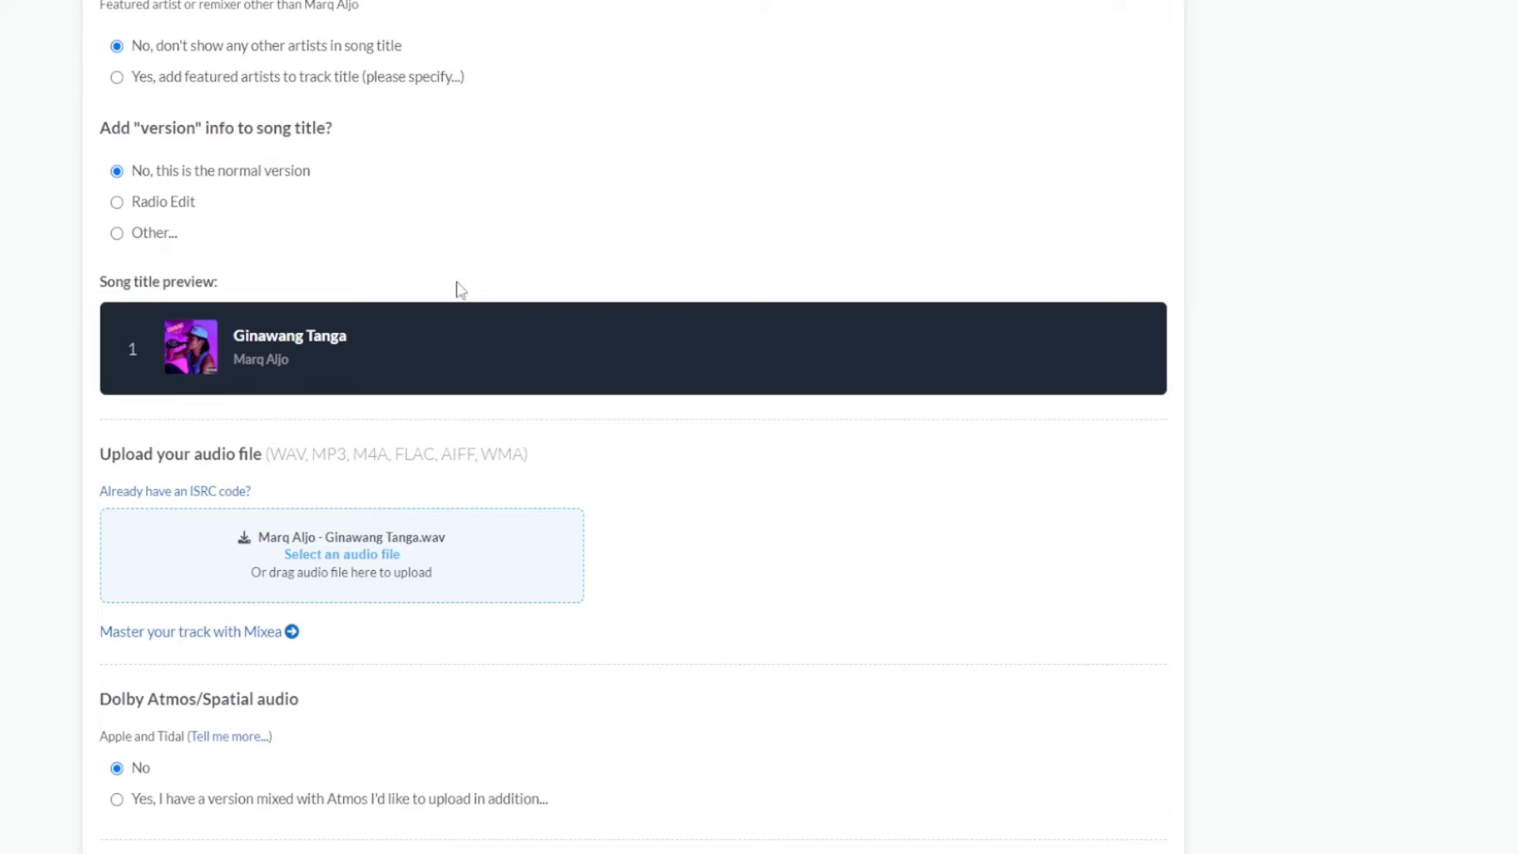
Step: Fill in the songwriter's real first, middle and last name, credited for music and lyrics
scroll(148, 537, down, 2)
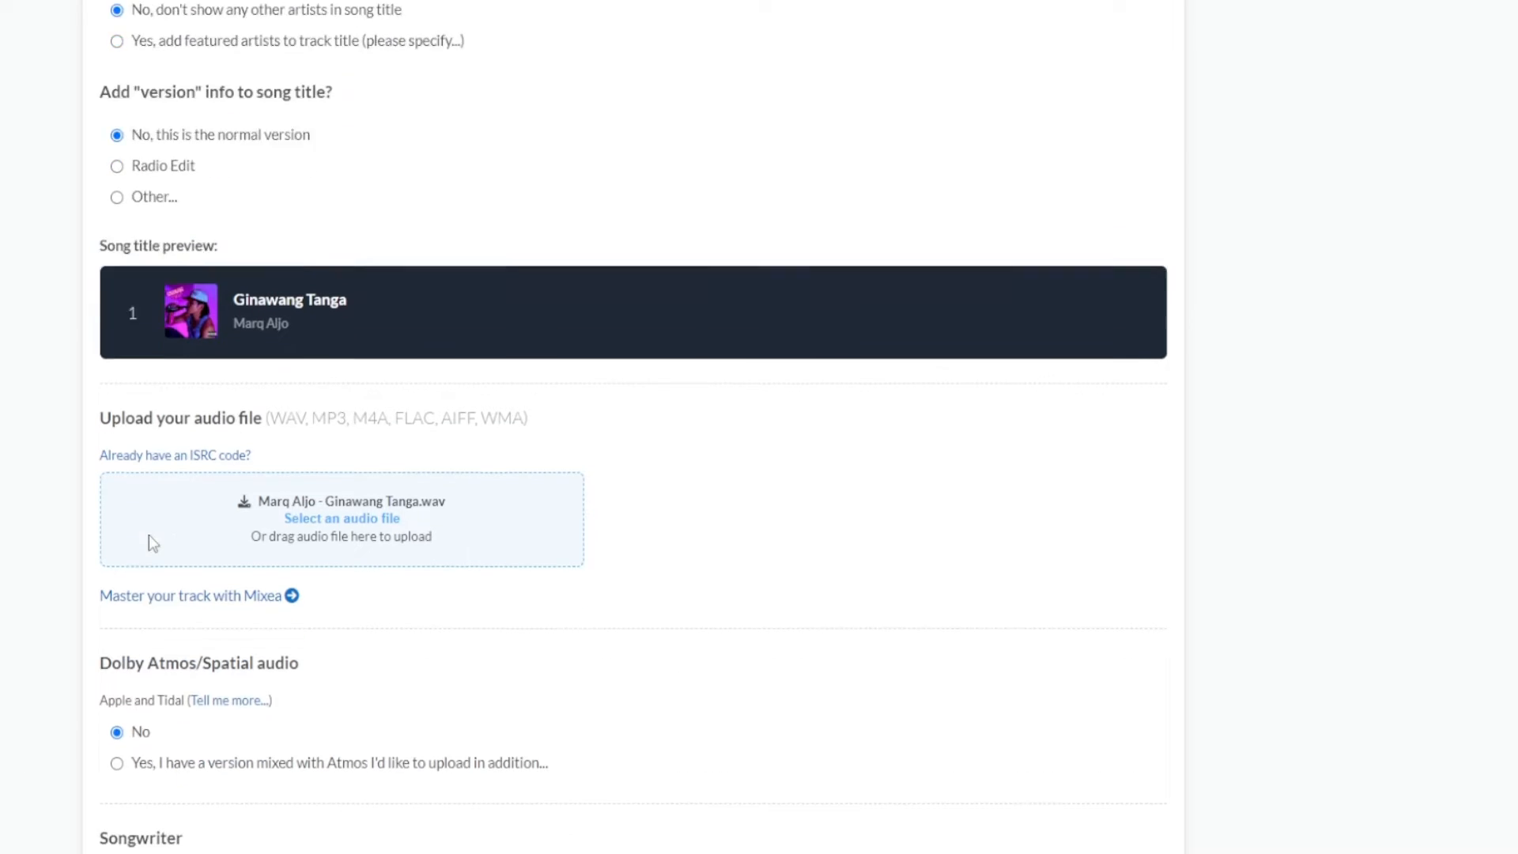
scroll(237, 411, down, 2)
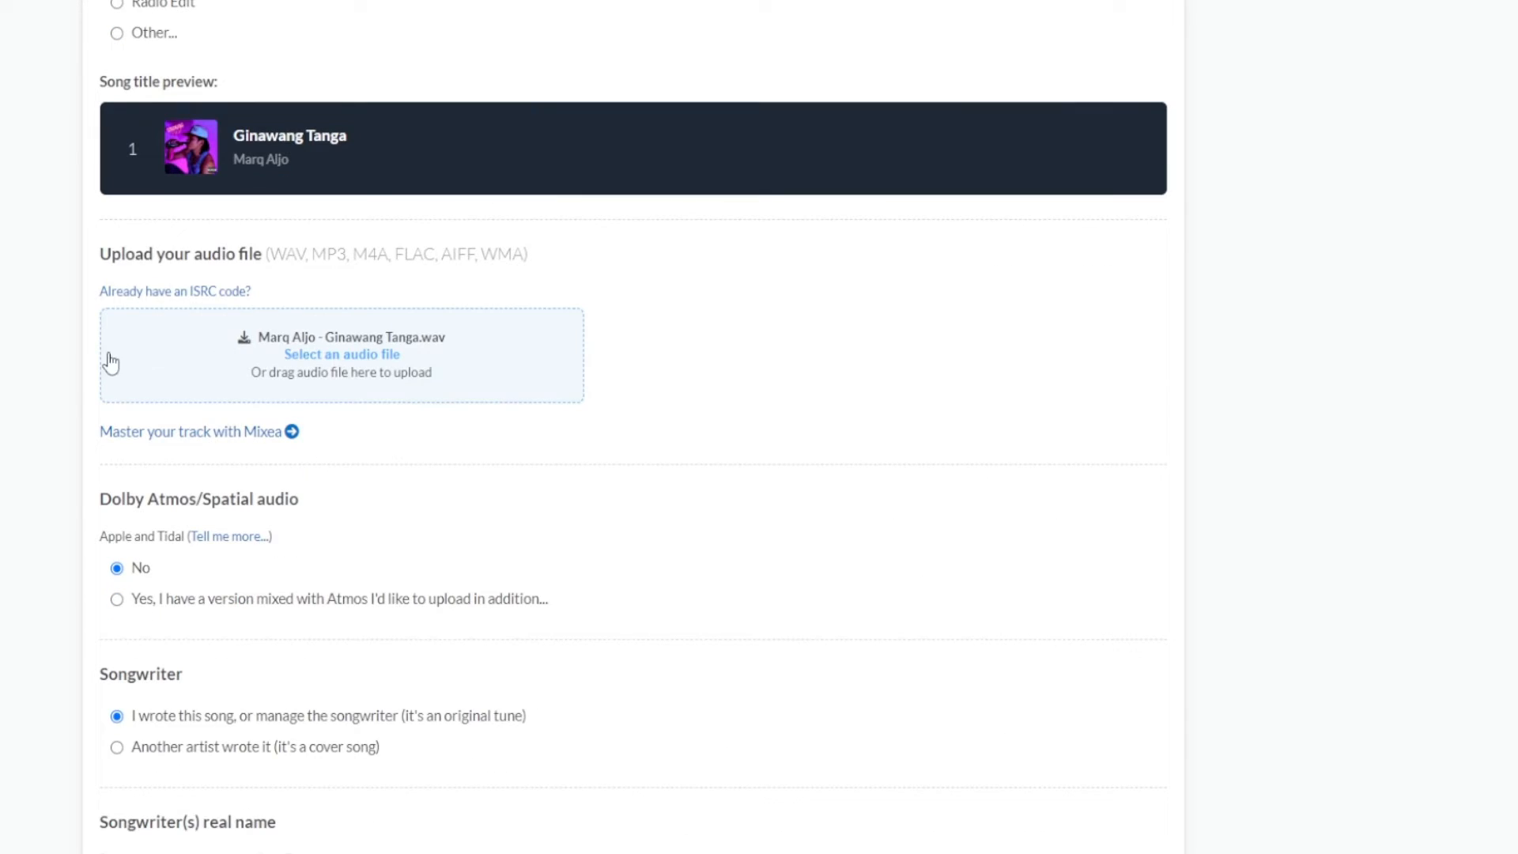
scroll(332, 336, down, 1)
scroll(144, 425, down, 1)
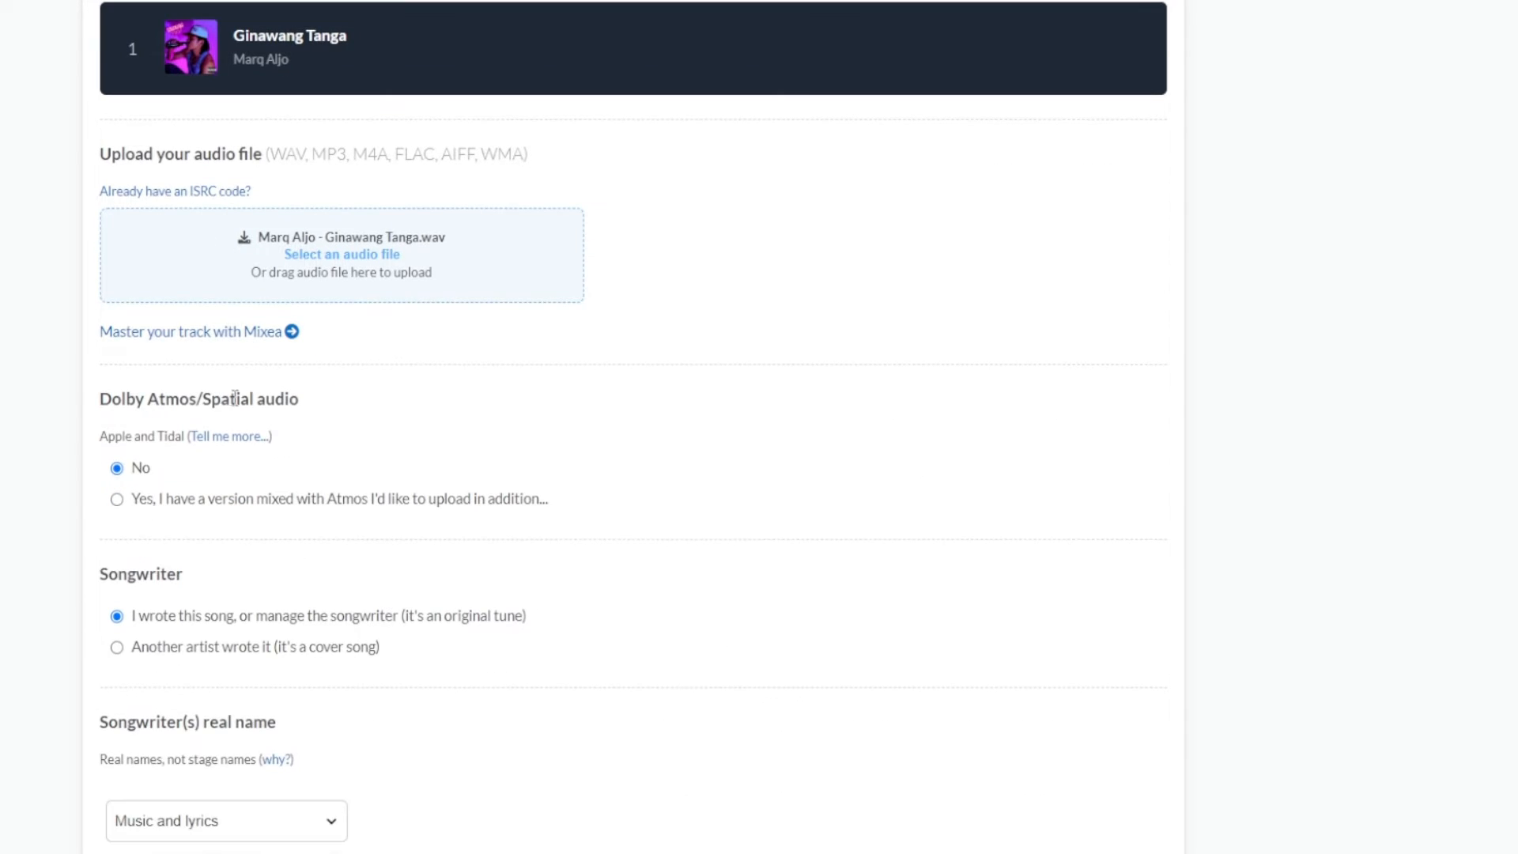
scroll(61, 524, down, 2)
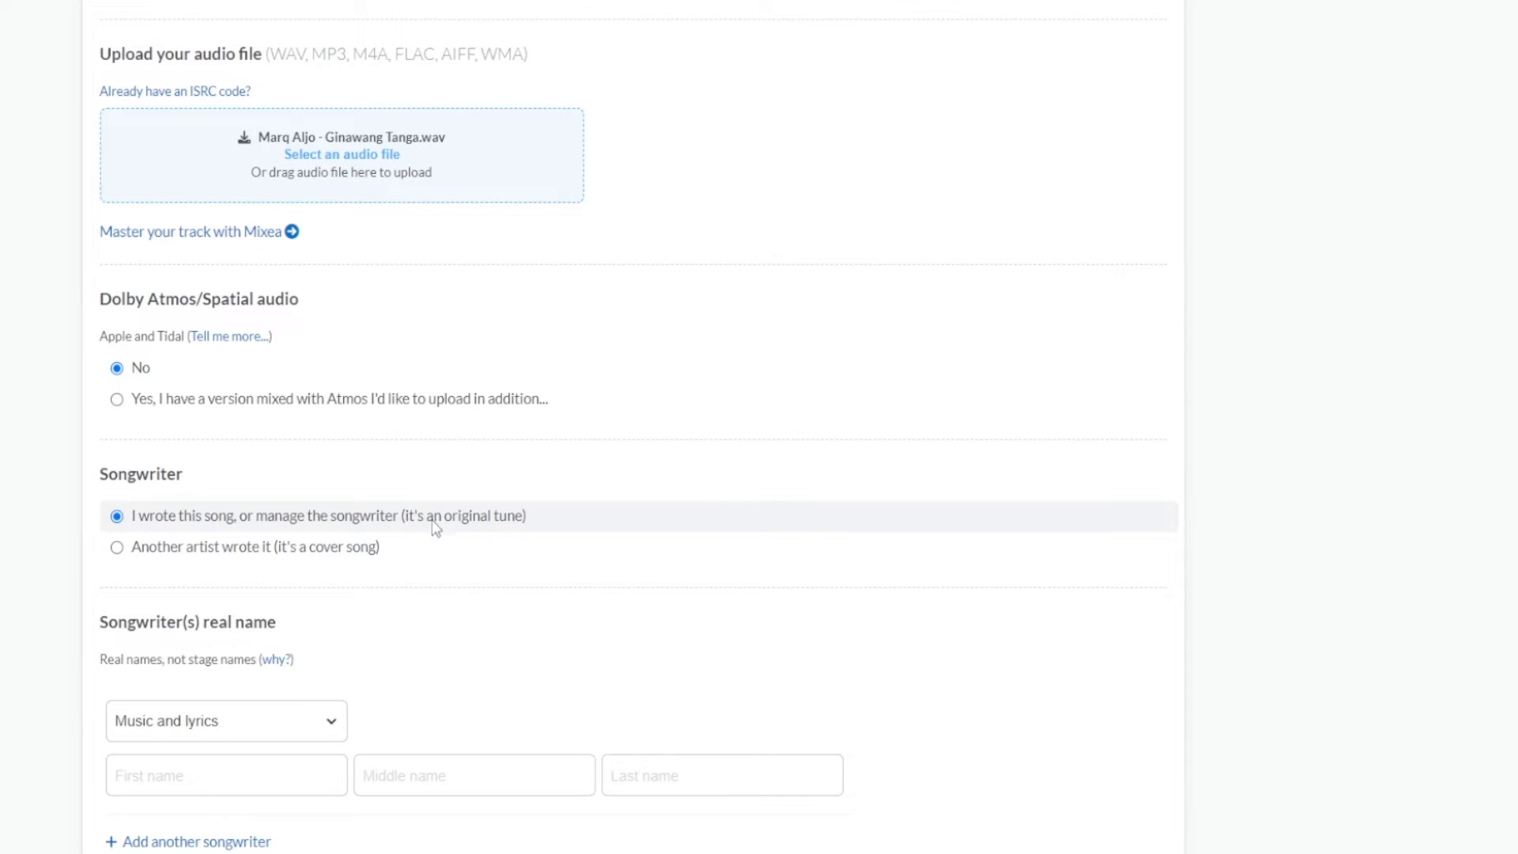
scroll(75, 634, down, 2)
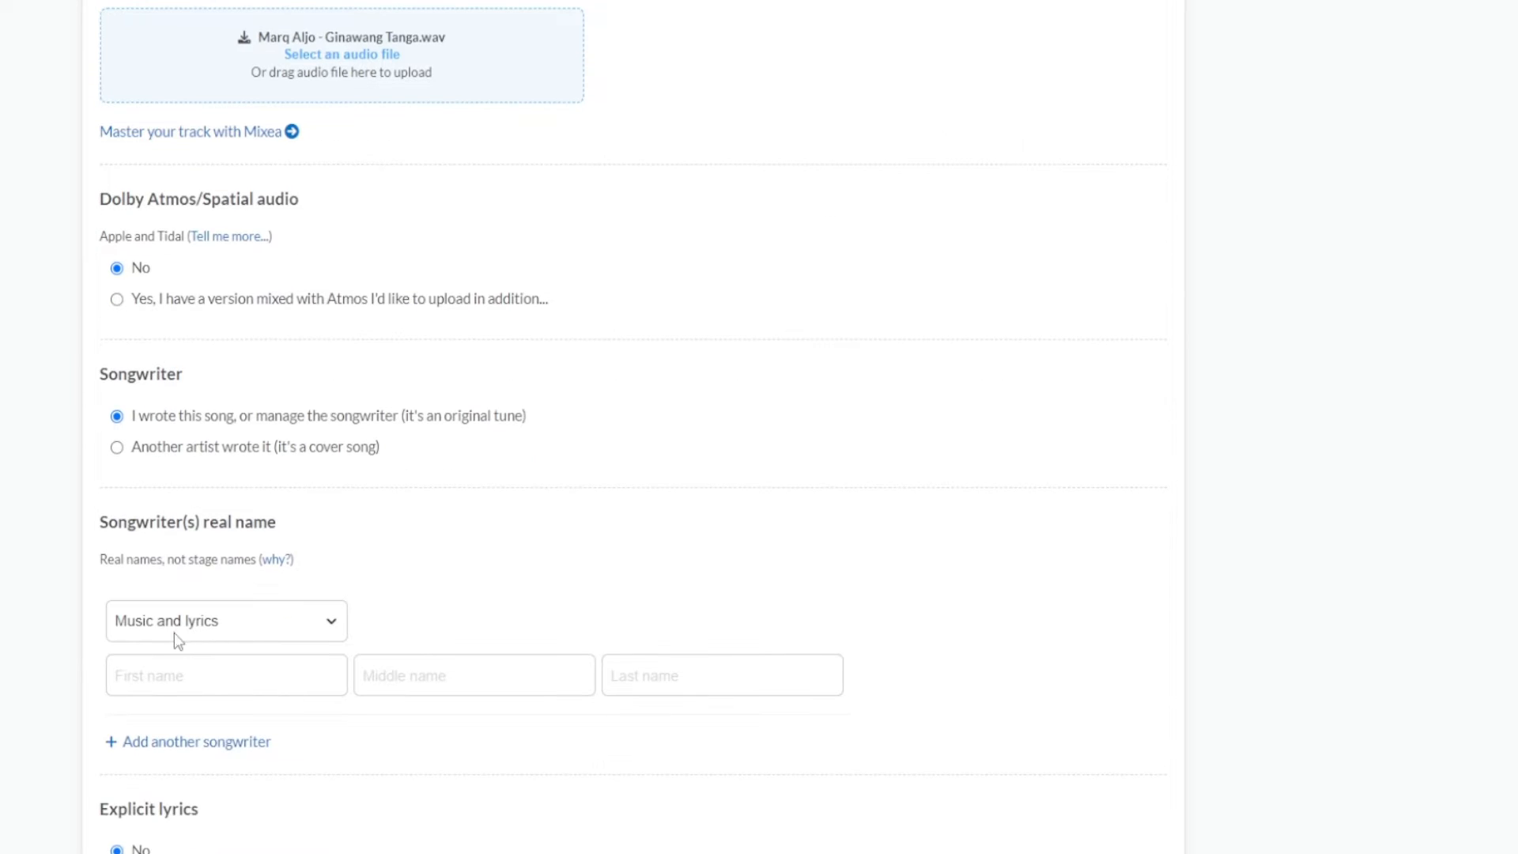
scroll(173, 639, down, 1)
click(179, 581)
click(370, 621)
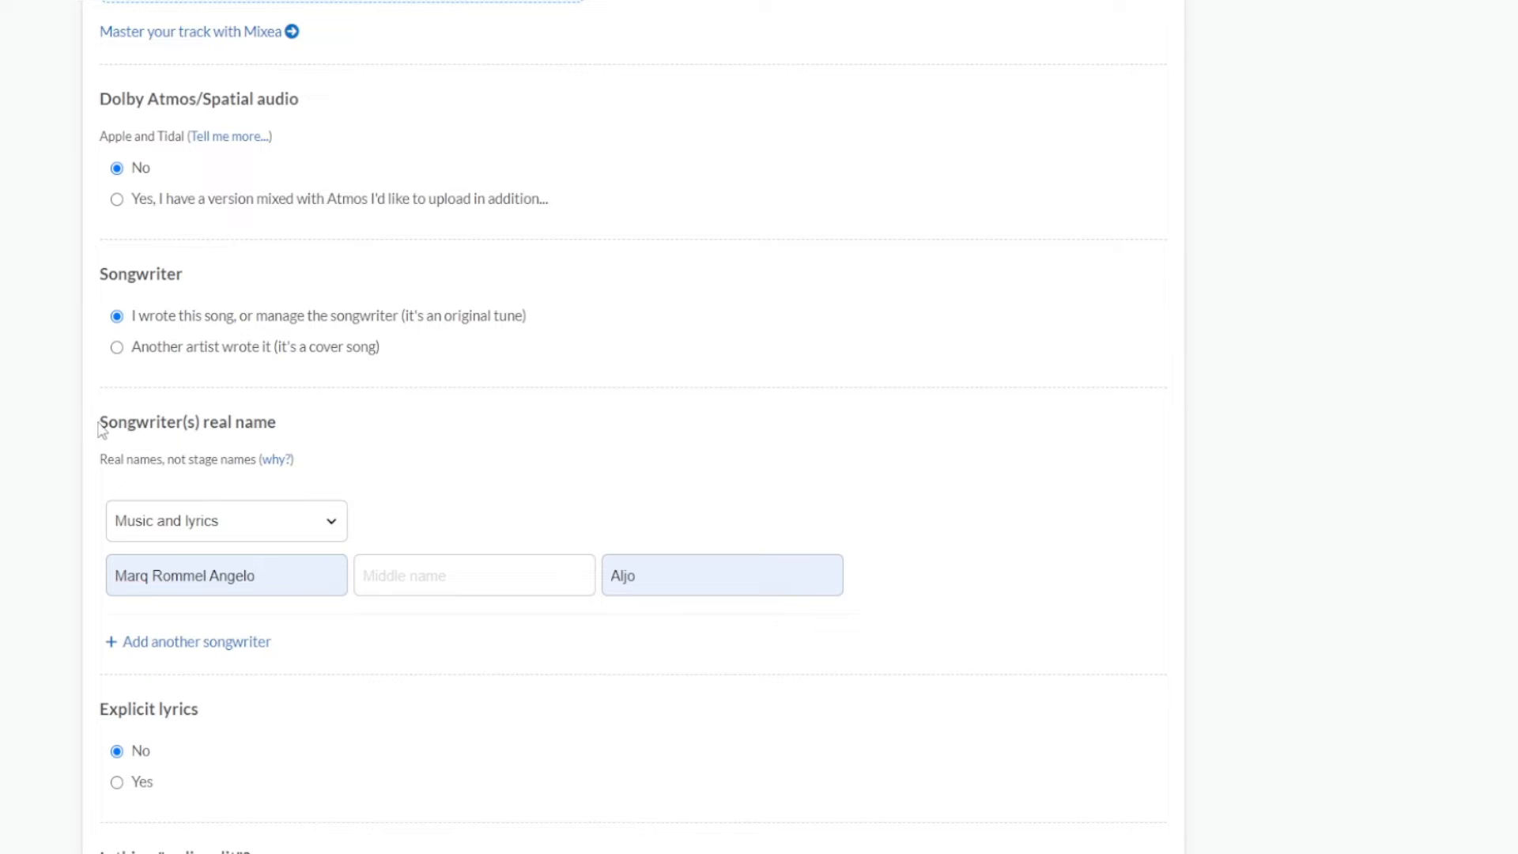
drag(99, 423, 296, 421)
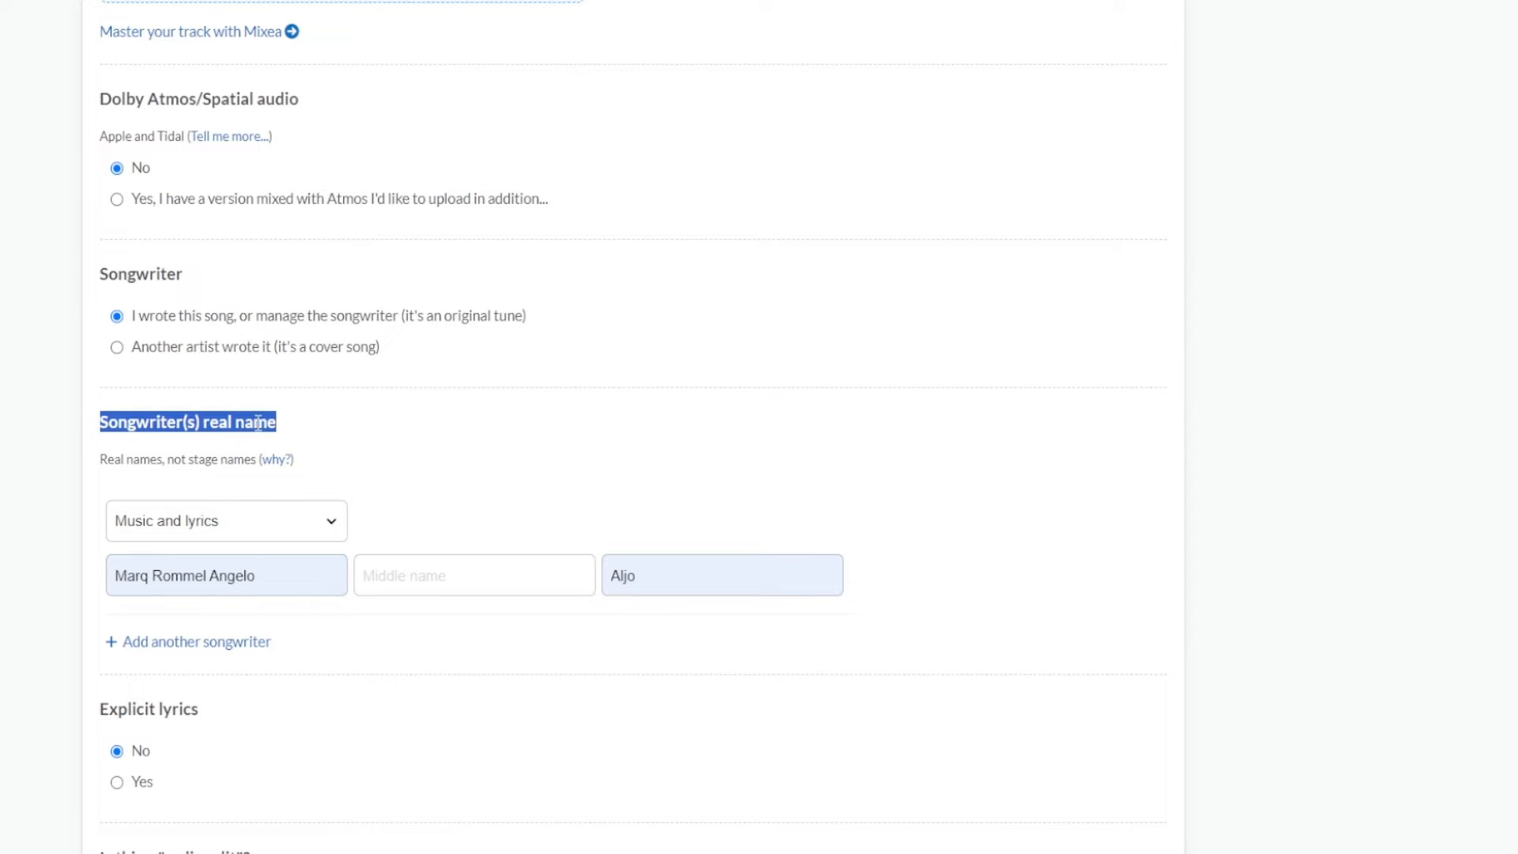
click(258, 423)
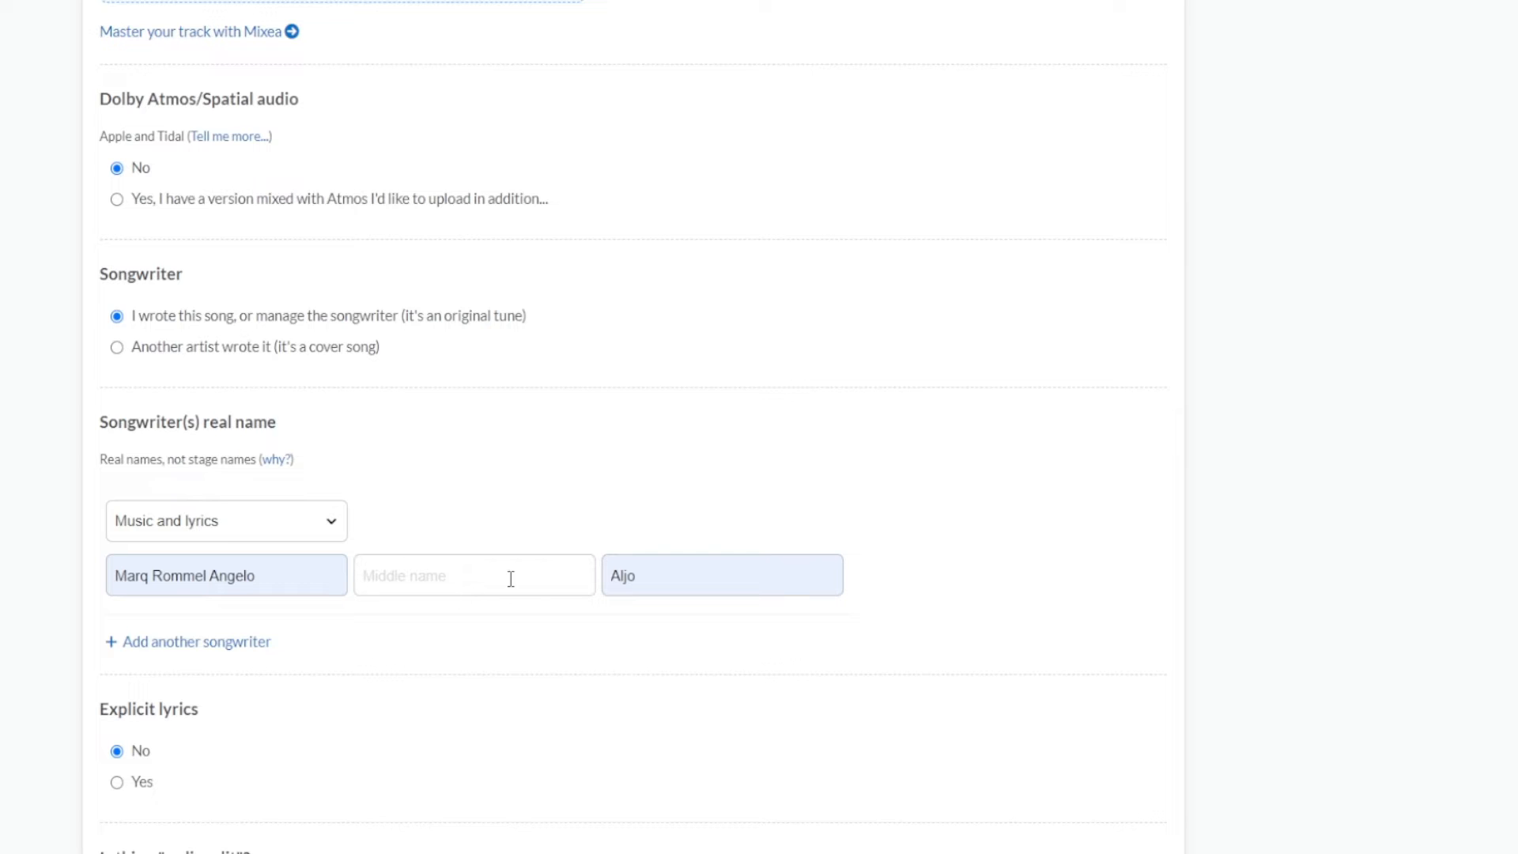
text(Mutia)
Step: Mark Track 1 as having explicit lyrics and recheck the track details entered so far
scroll(131, 656, down, 3)
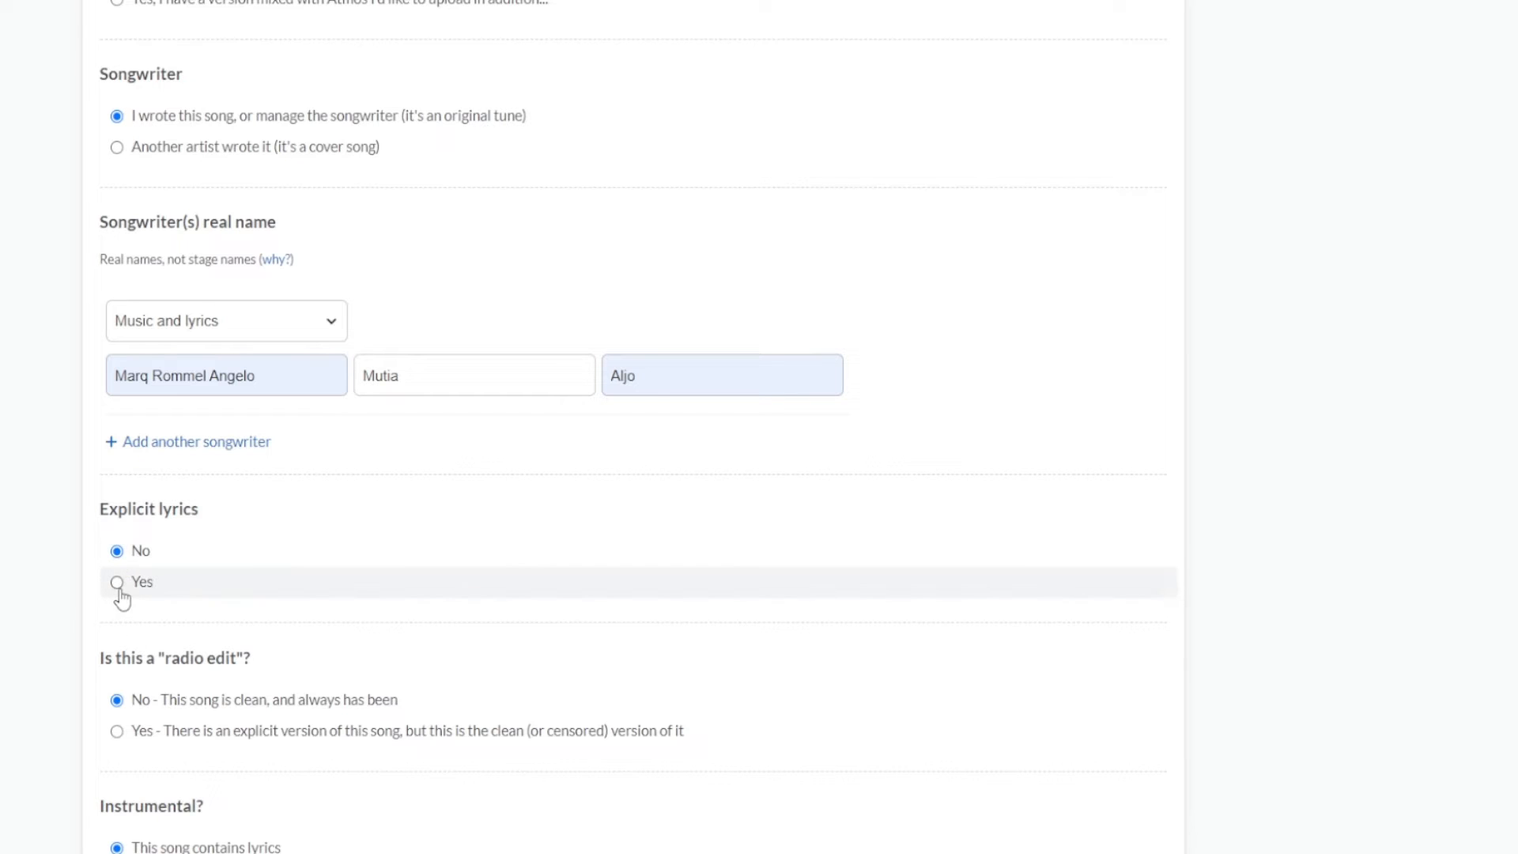
click(120, 592)
scroll(217, 461, up, 6)
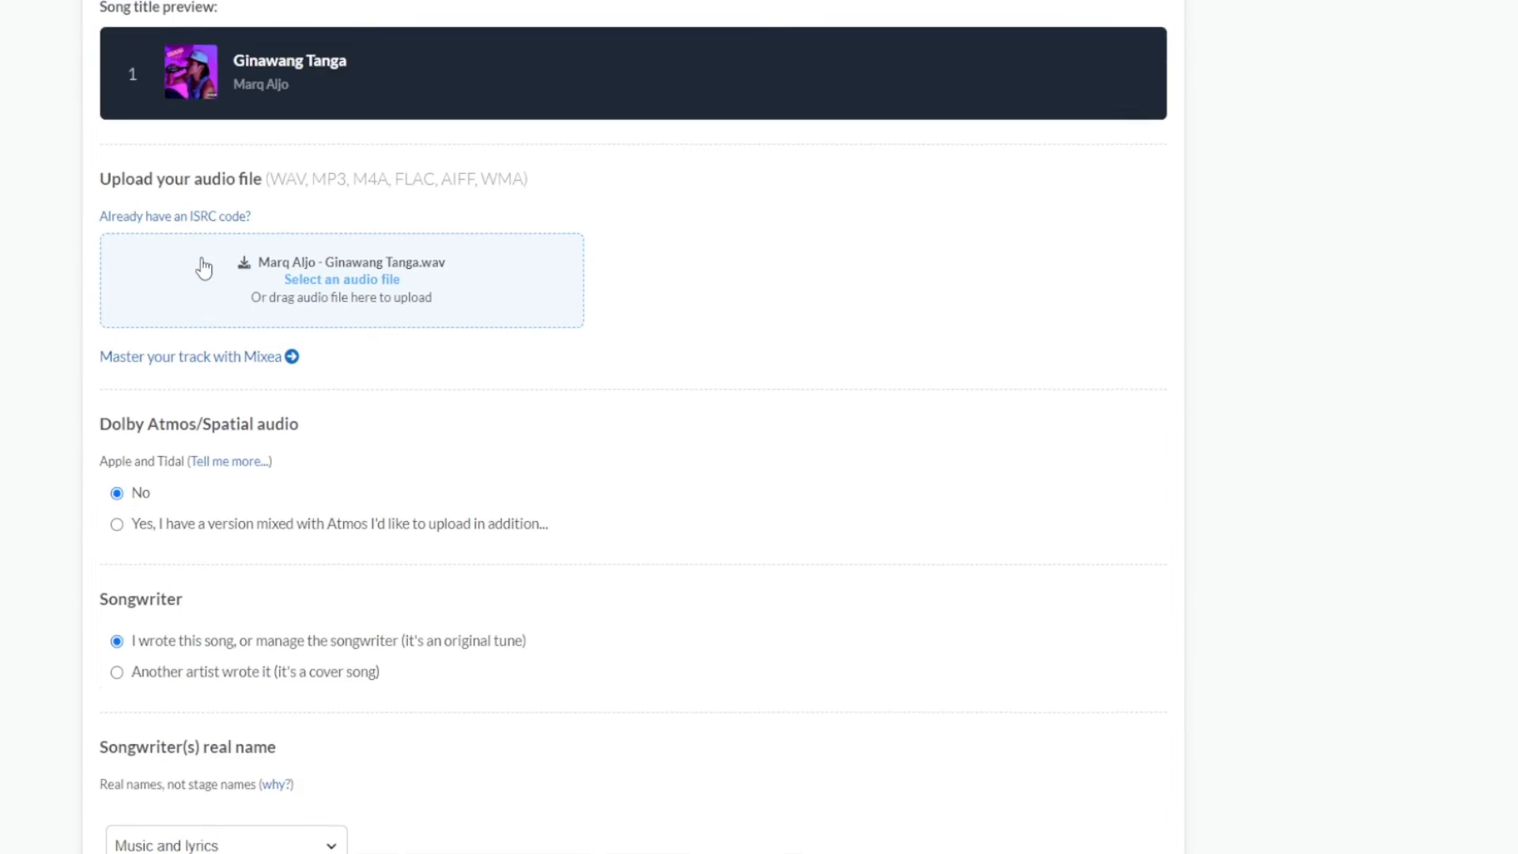
scroll(207, 265, up, 5)
scroll(324, 546, down, 8)
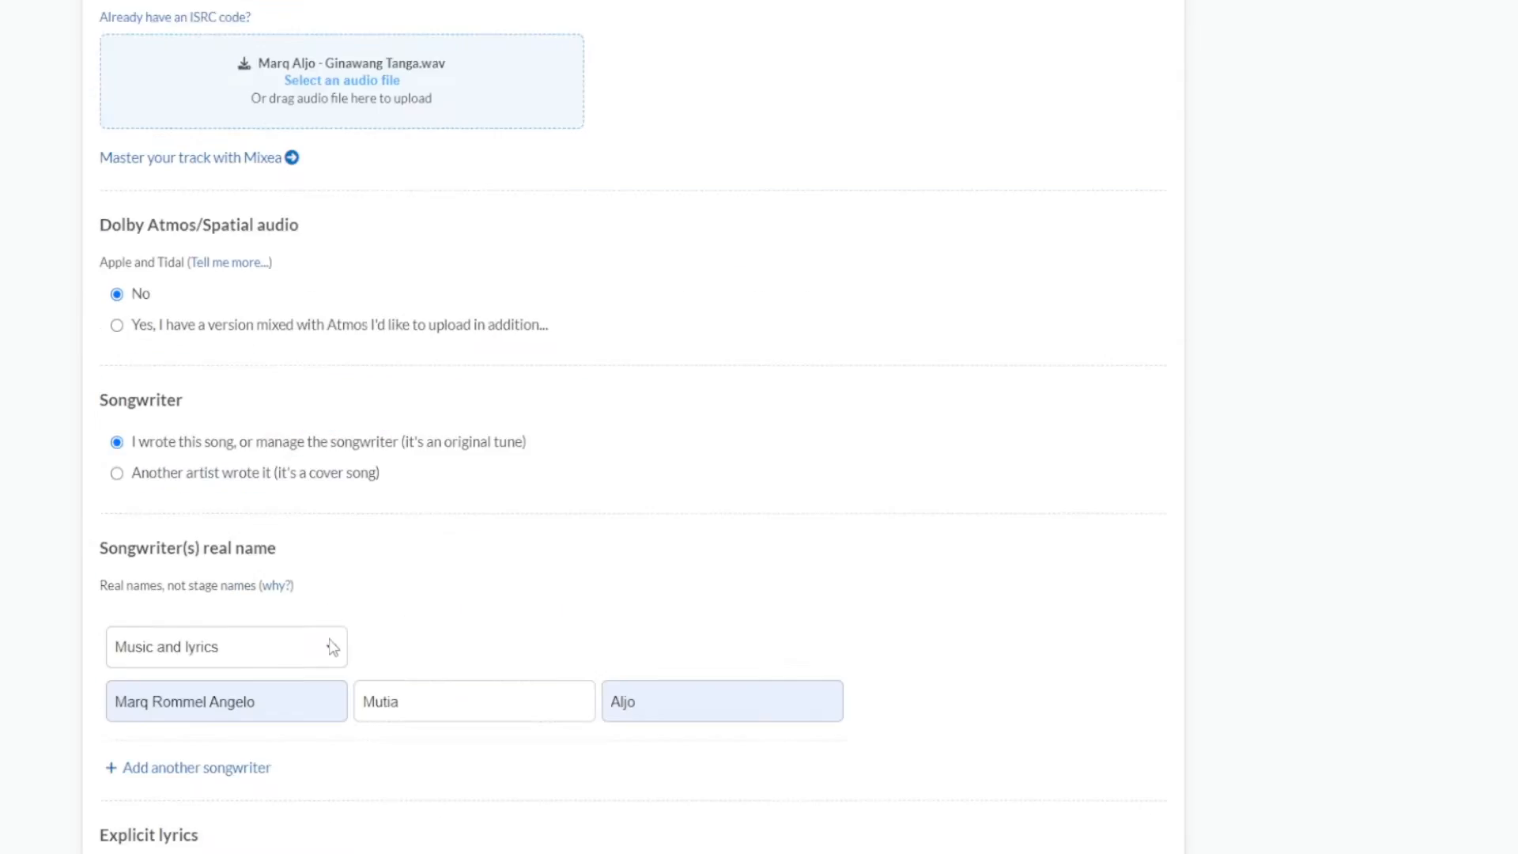
scroll(332, 647, down, 2)
scroll(138, 521, down, 4)
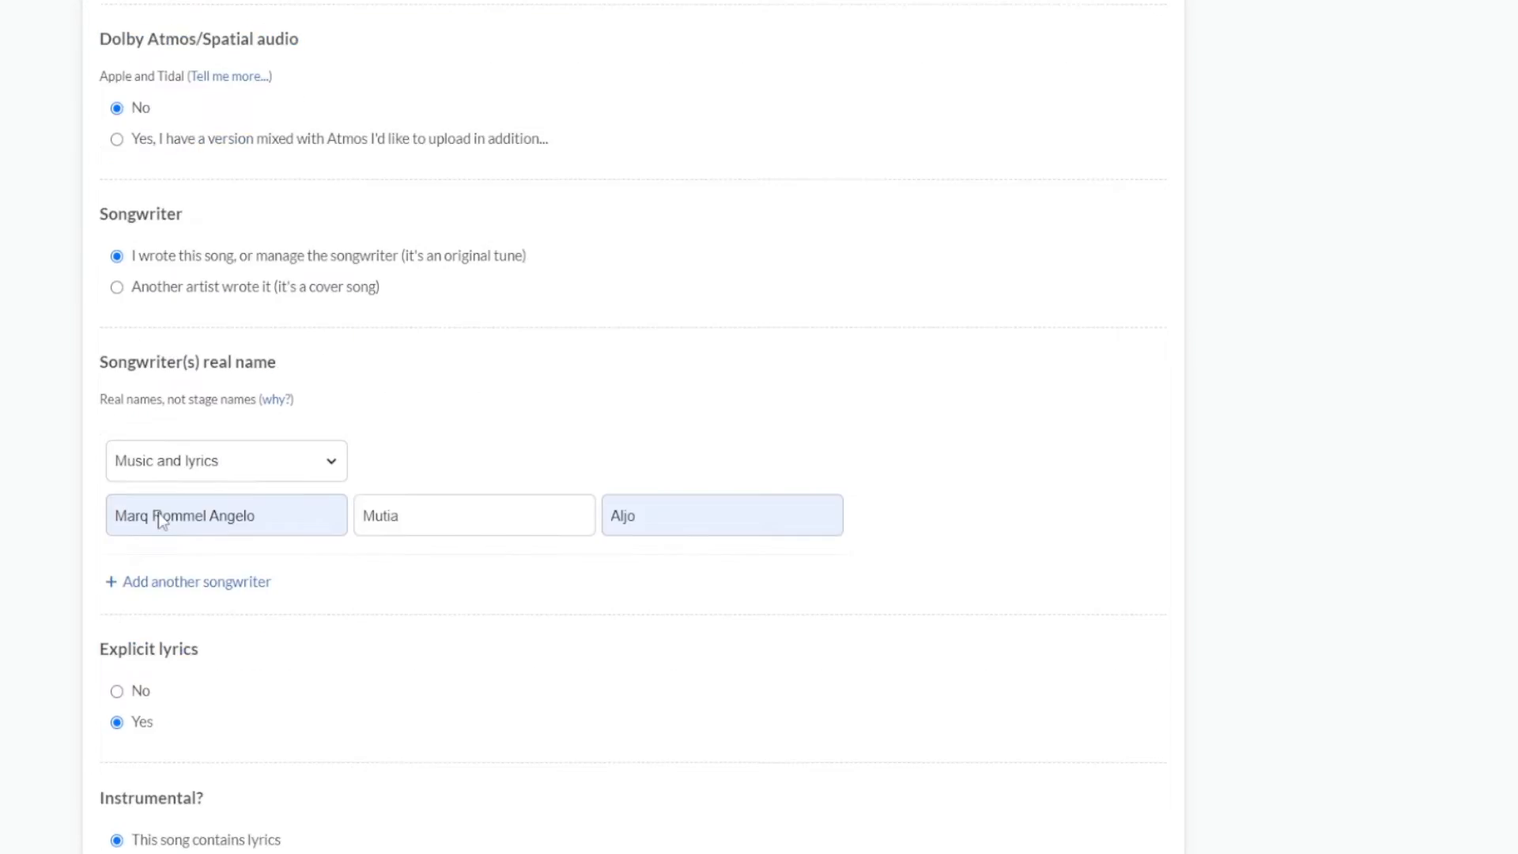
Step: Choose to specify when the good part starts and set Track 1's preview clip start time to 01:10
scroll(149, 584, down, 1)
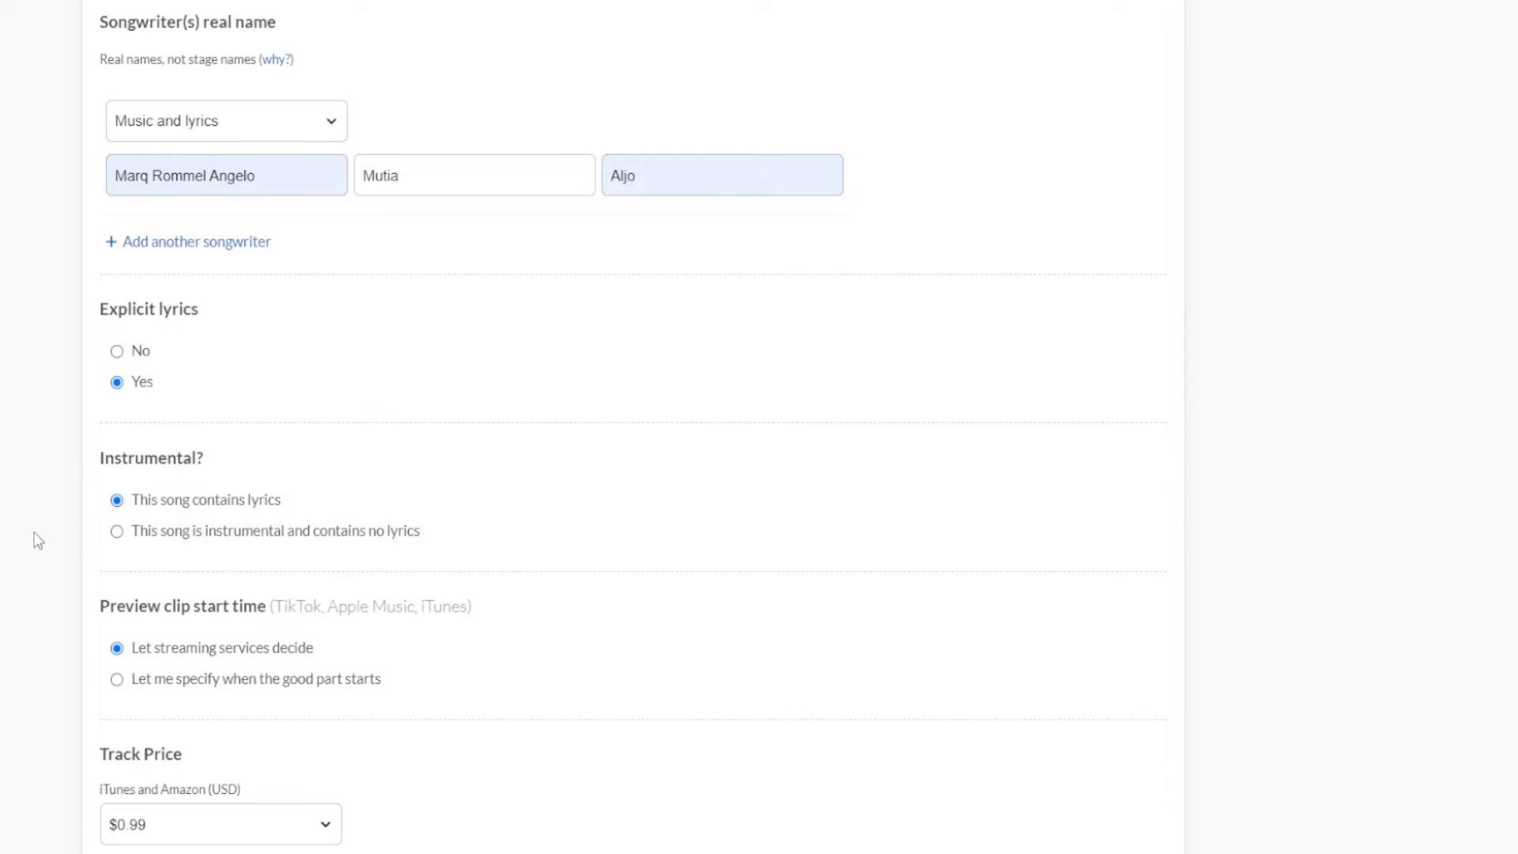
scroll(34, 538, down, 2)
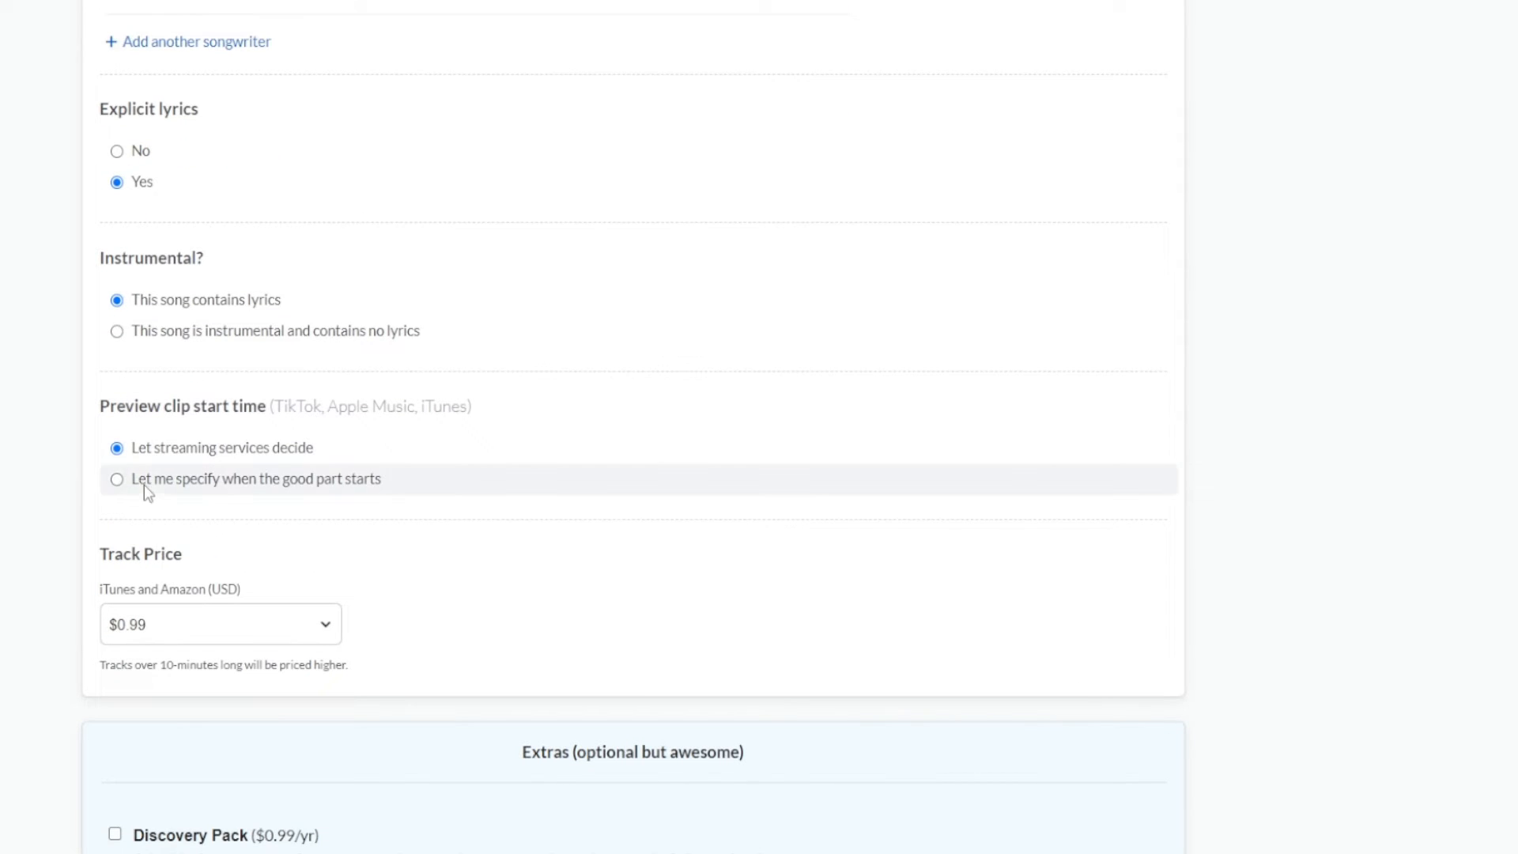
scroll(122, 454, down, 1)
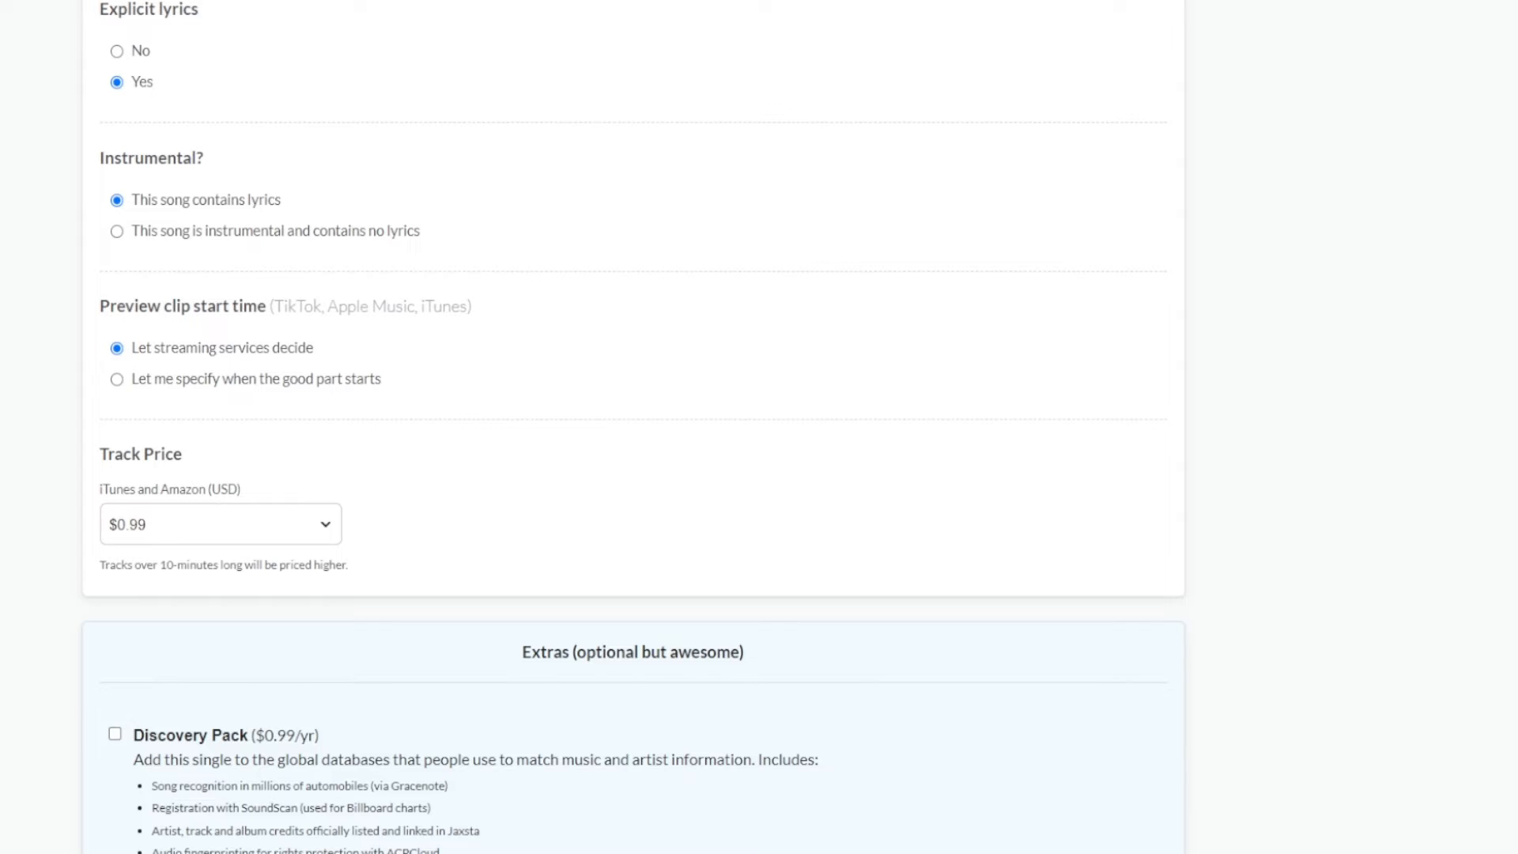
click(120, 383)
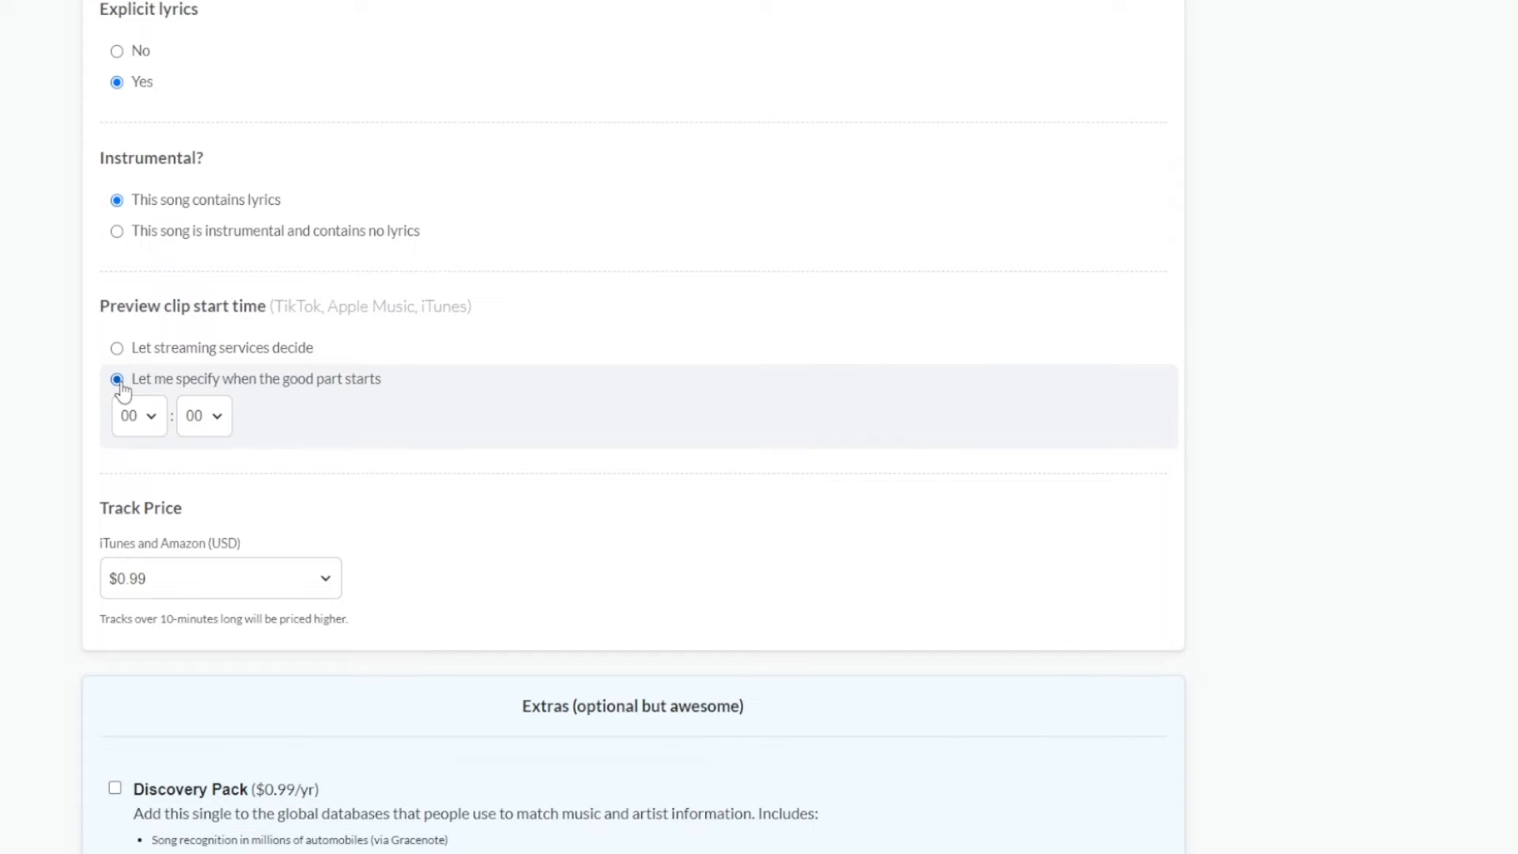
click(148, 428)
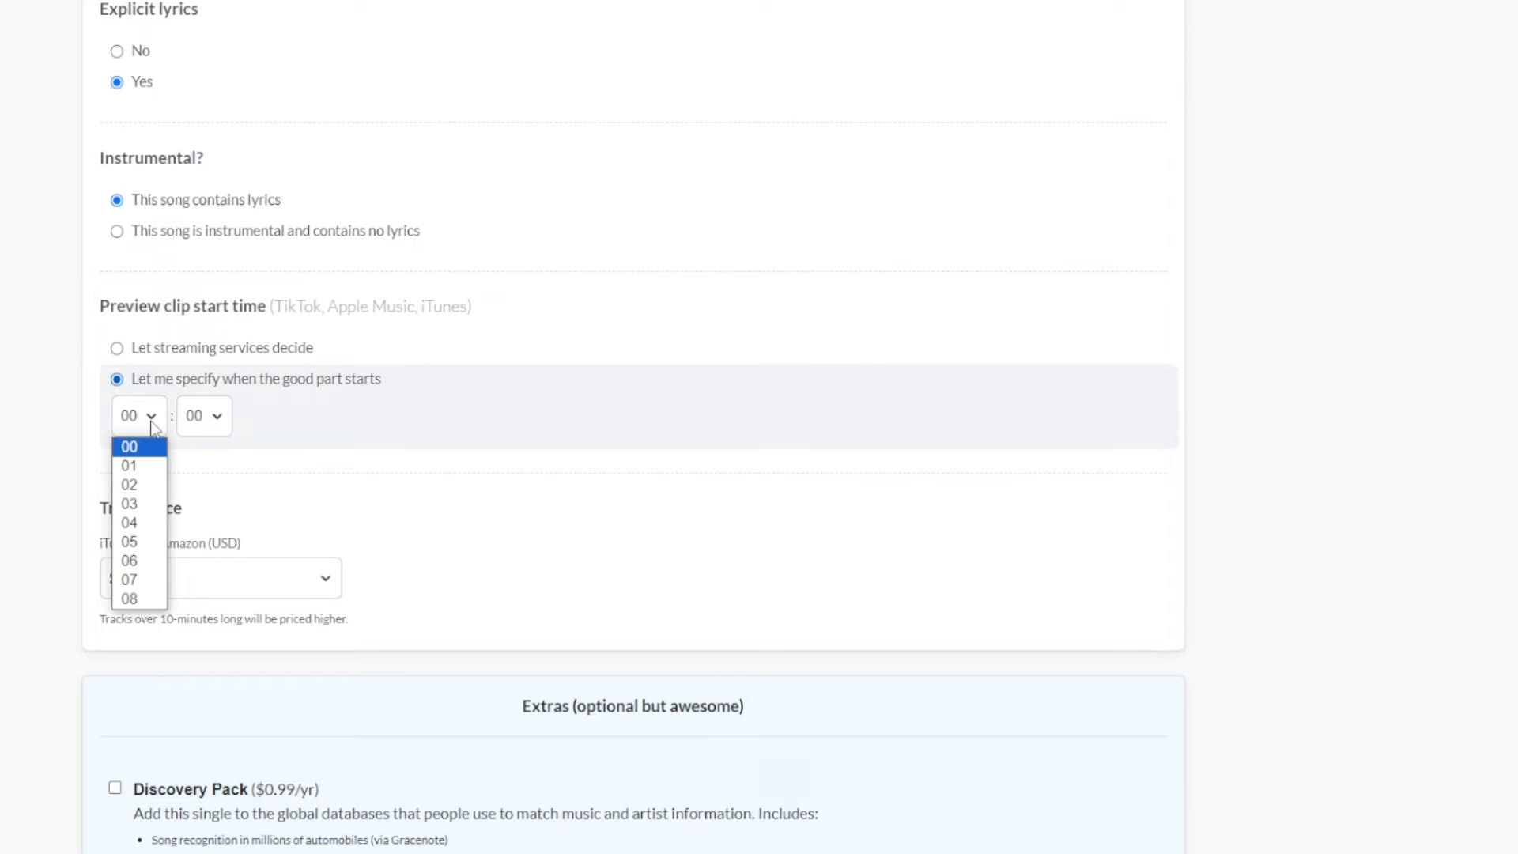
click(135, 465)
click(212, 419)
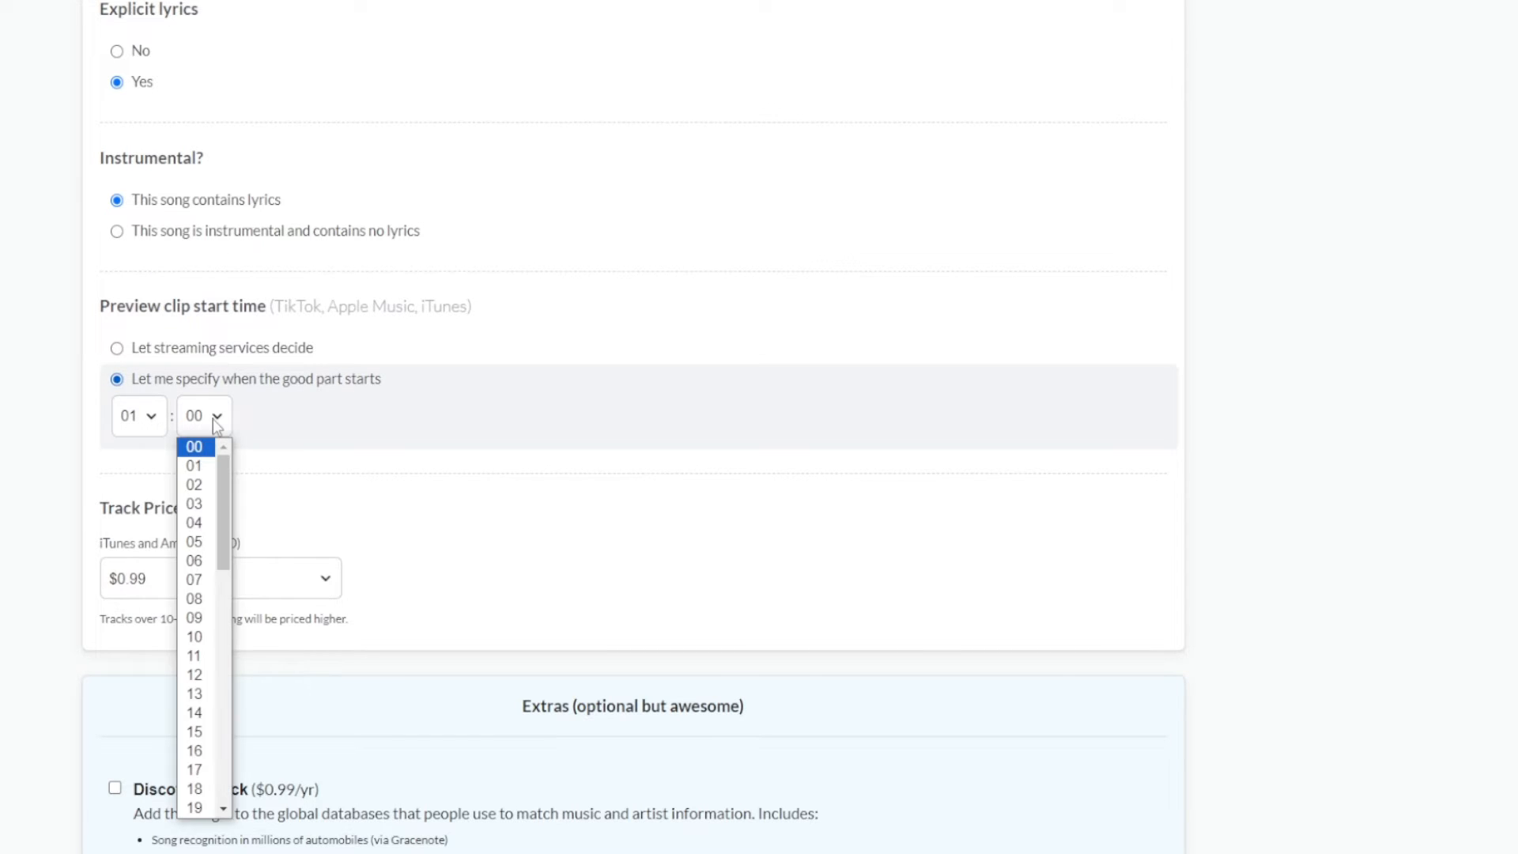
click(195, 637)
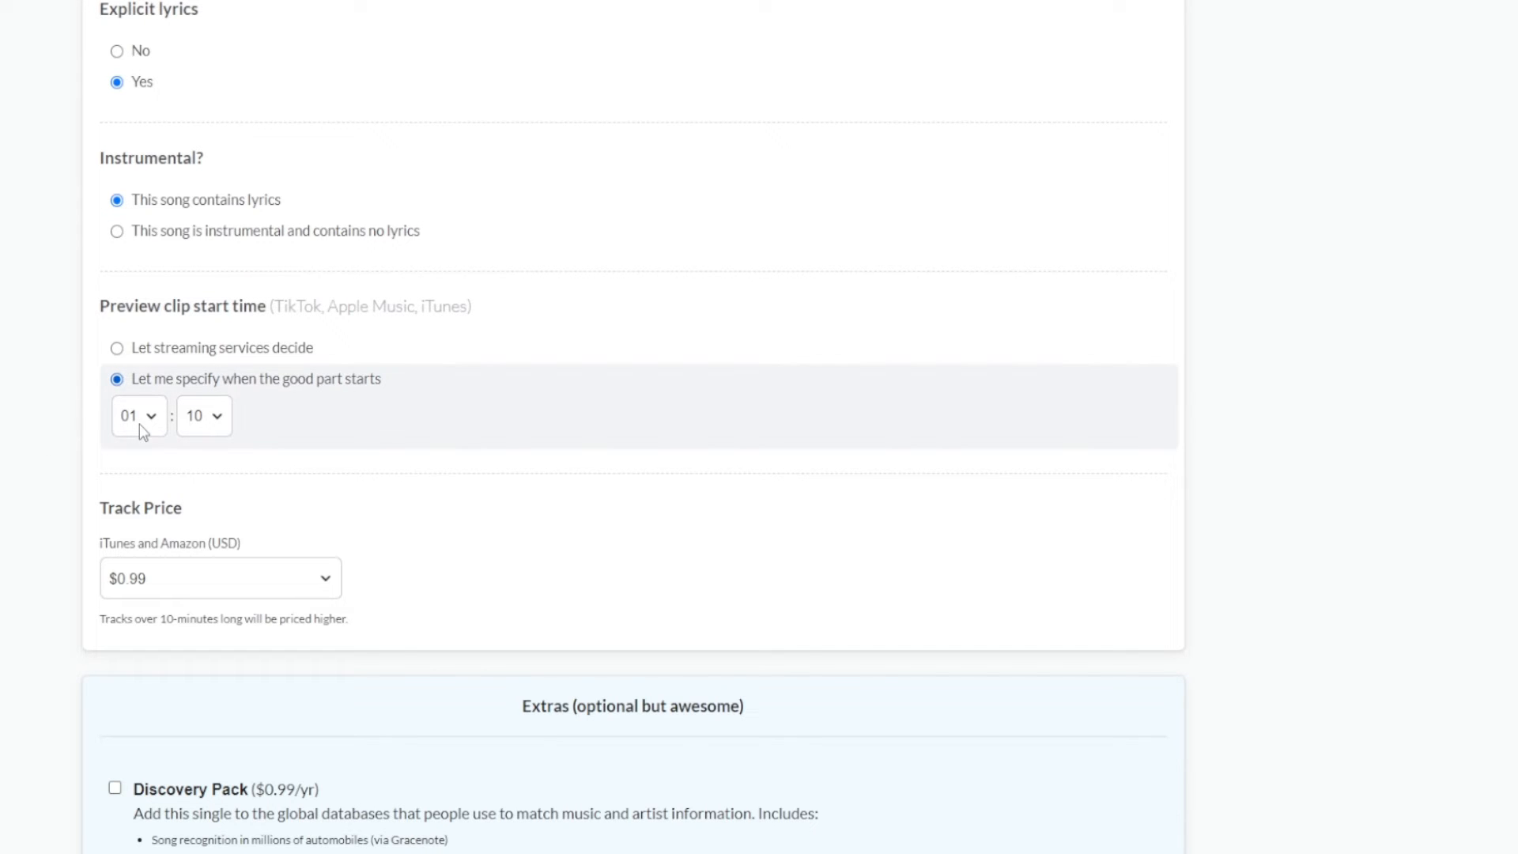
Step: Look through the iTunes and Amazon track price options, keeping $0.99
scroll(108, 617, down, 1)
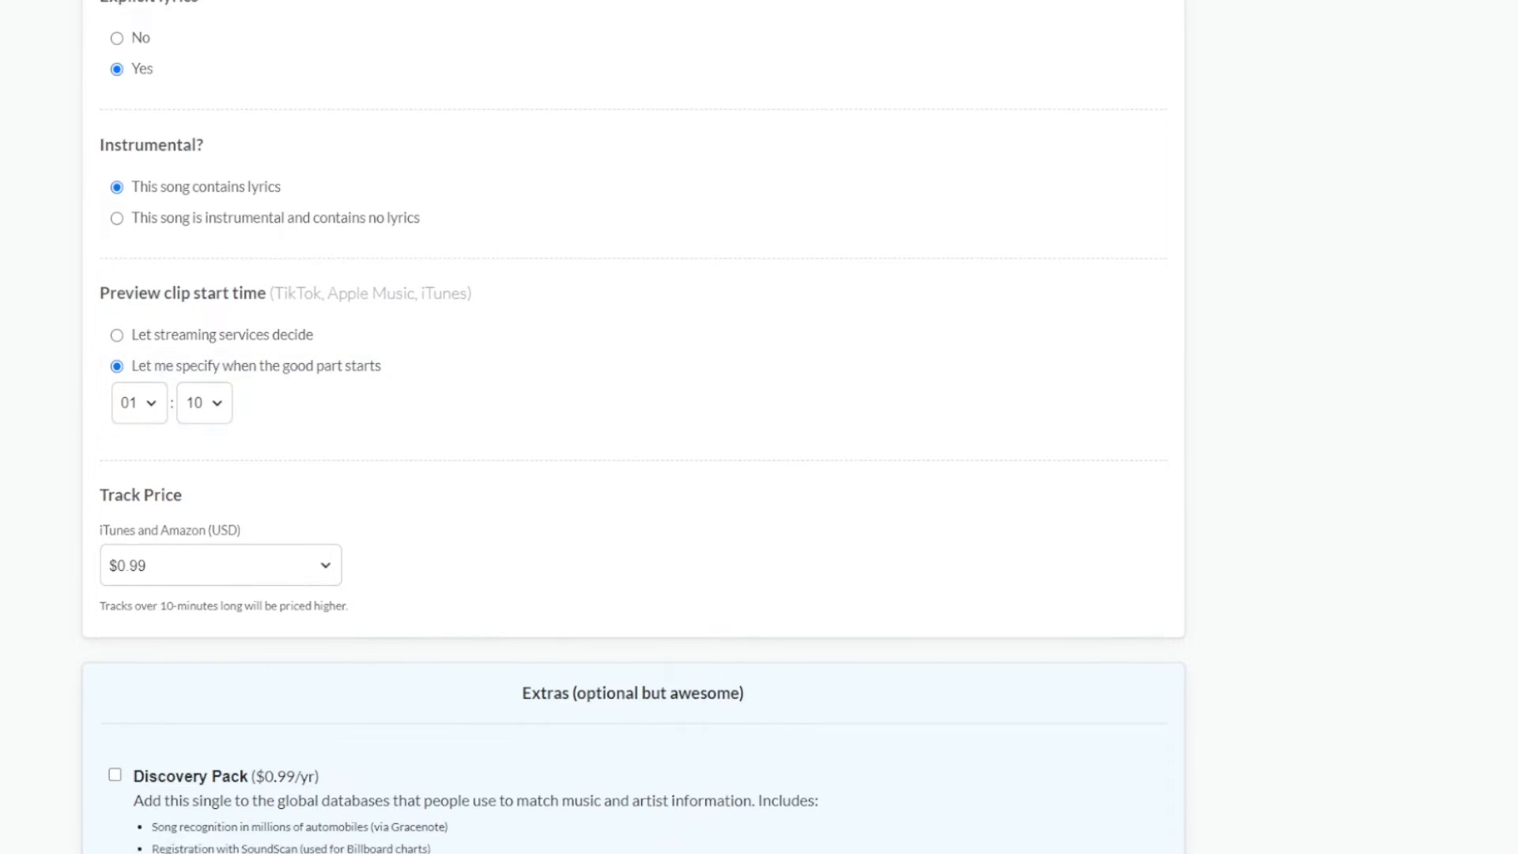
scroll(117, 521, down, 1)
click(224, 491)
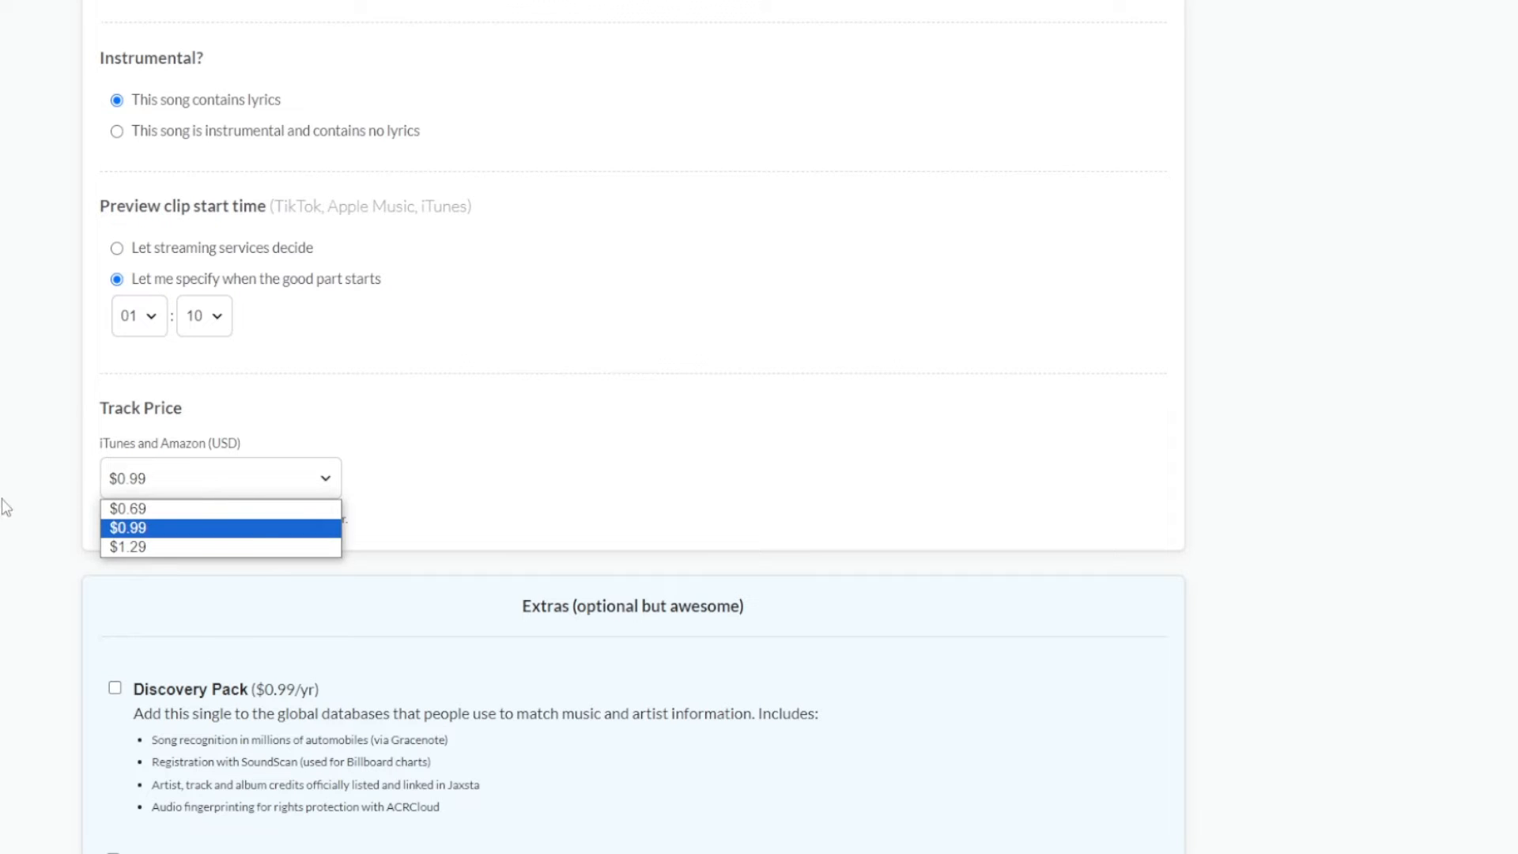
click(7, 507)
click(196, 477)
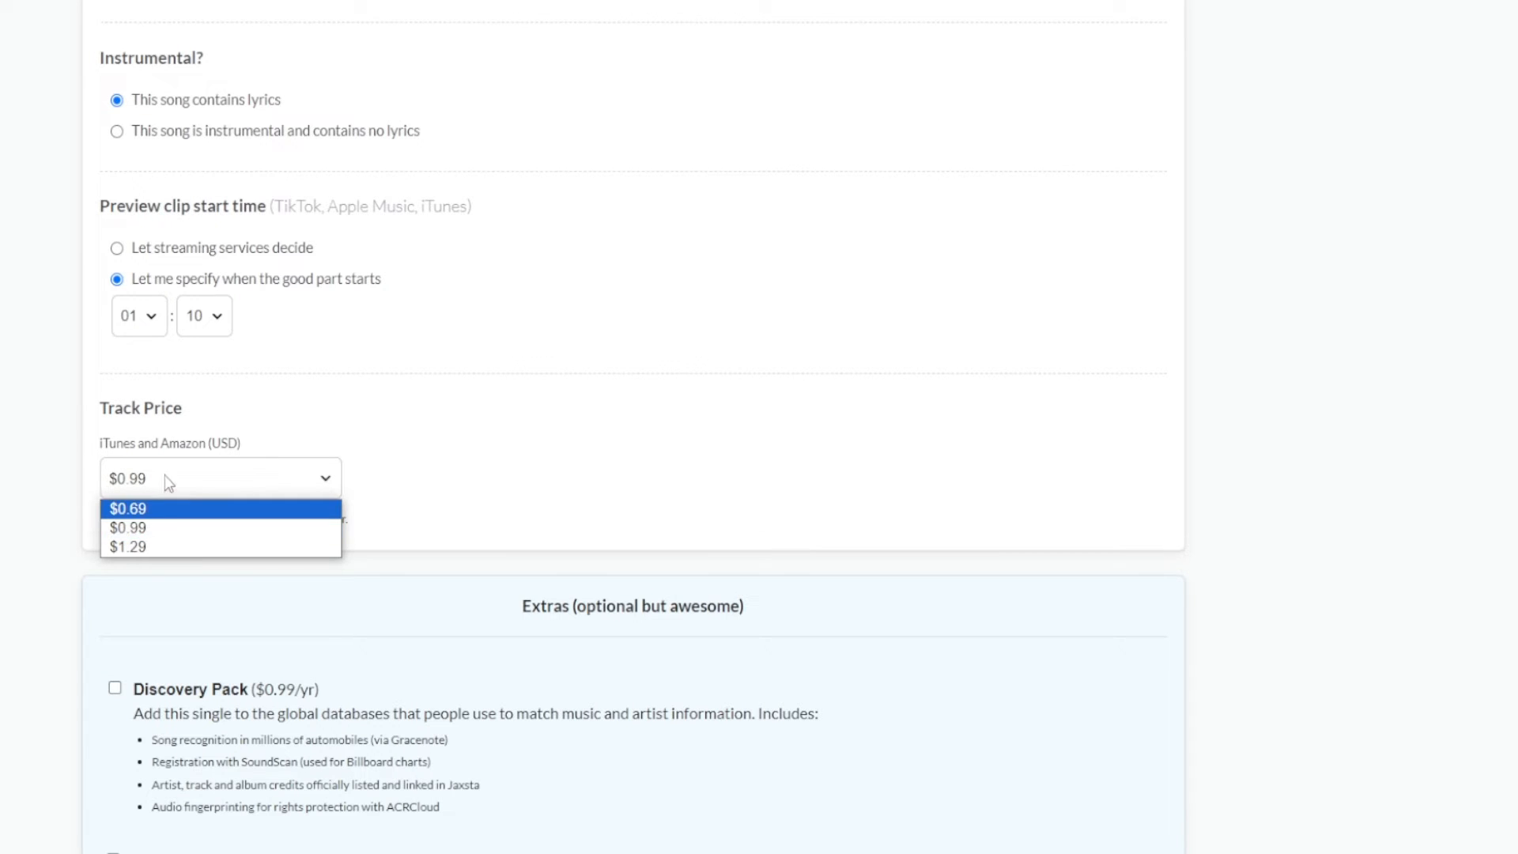
click(169, 481)
click(277, 485)
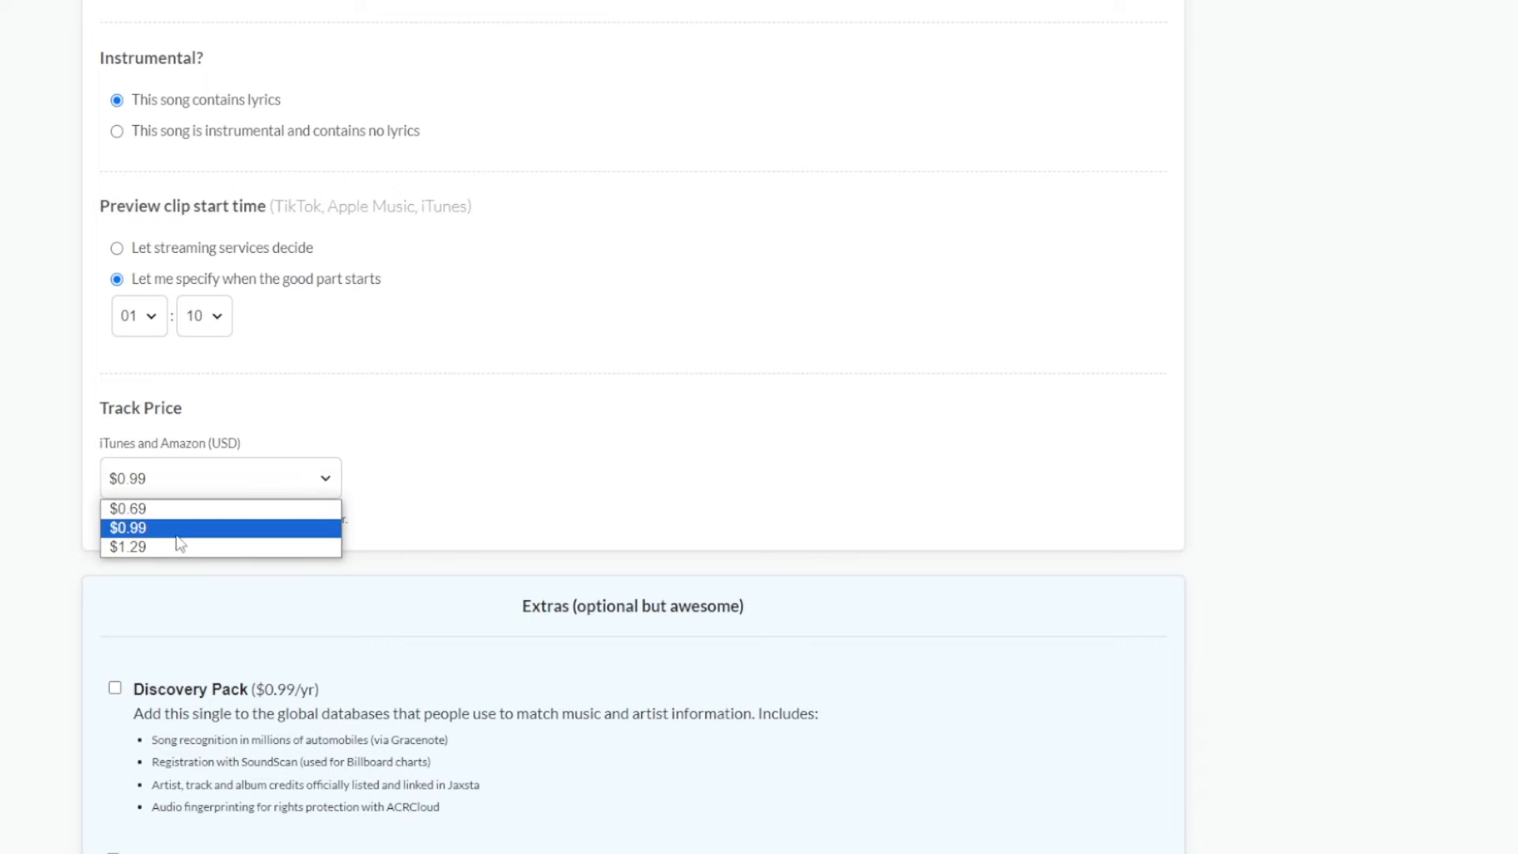
click(21, 539)
click(177, 480)
click(69, 557)
Step: Add the Discovery Pack extra at $0.99/yr to the single
scroll(695, 451, down, 3)
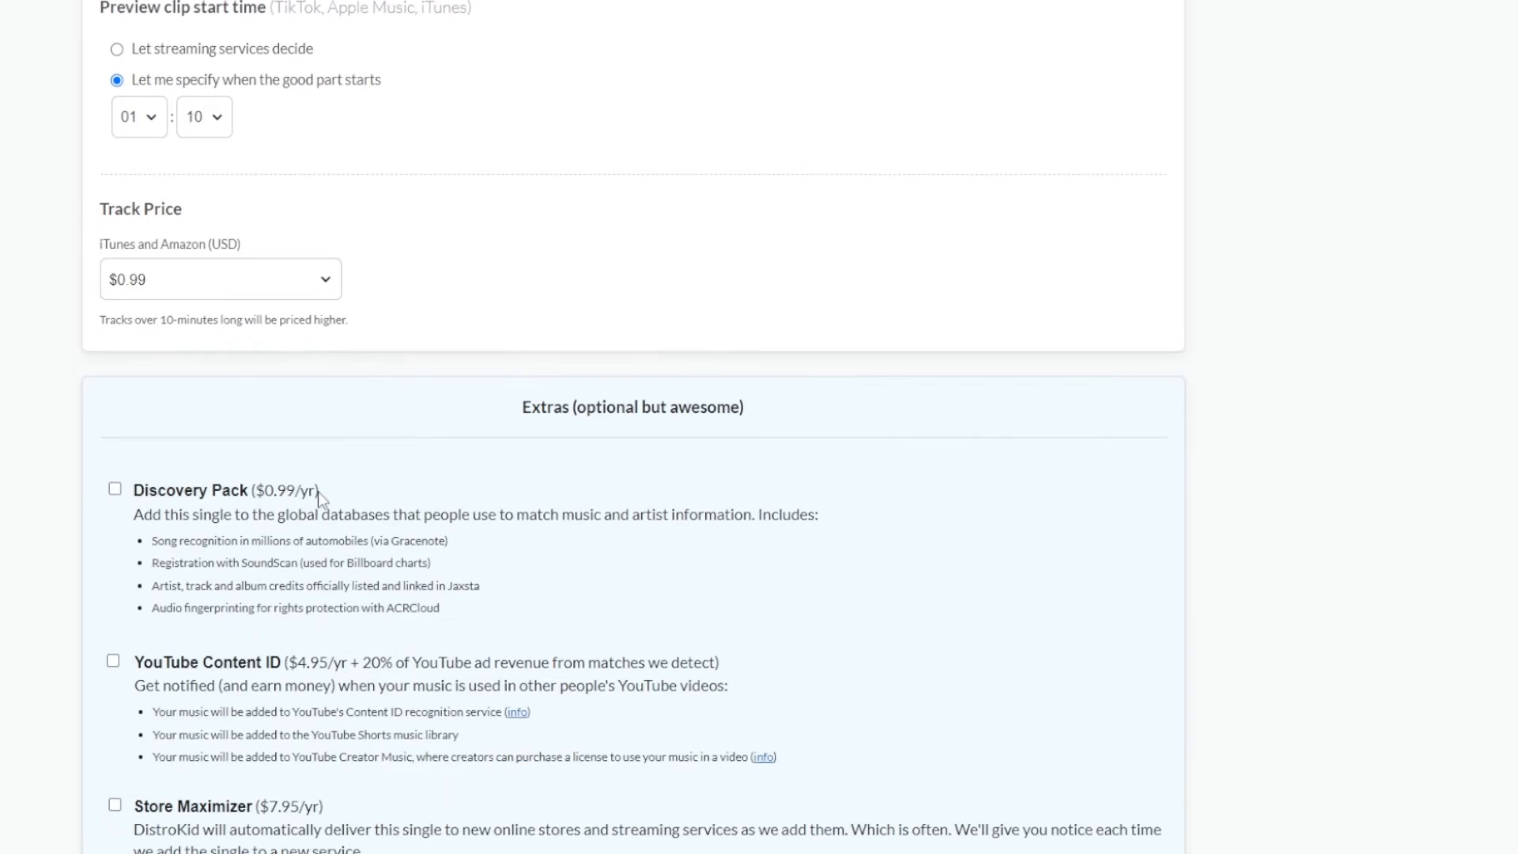
scroll(320, 494, down, 3)
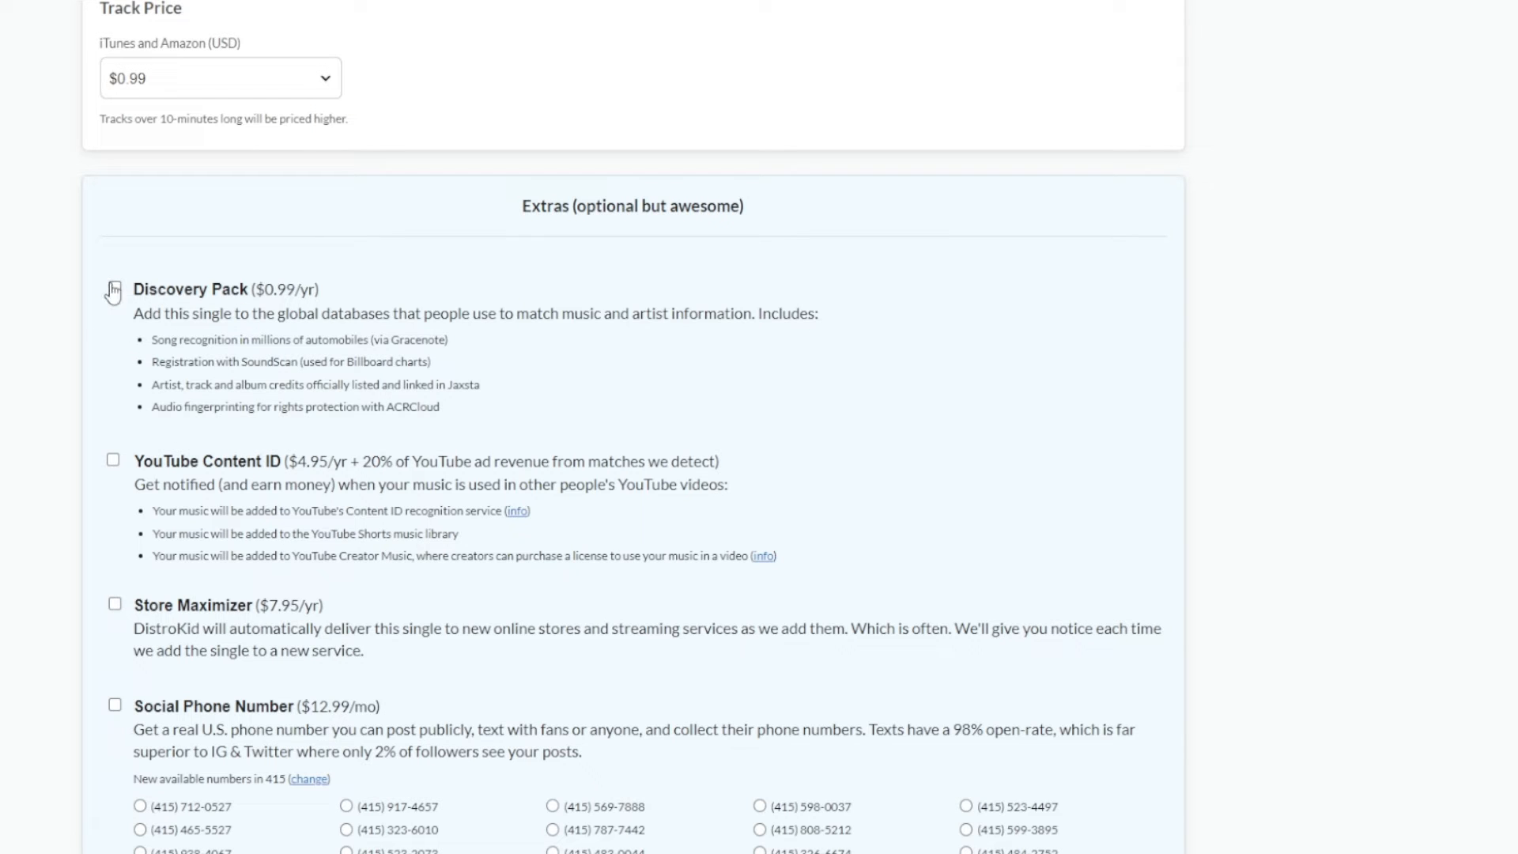
scroll(297, 253, down, 1)
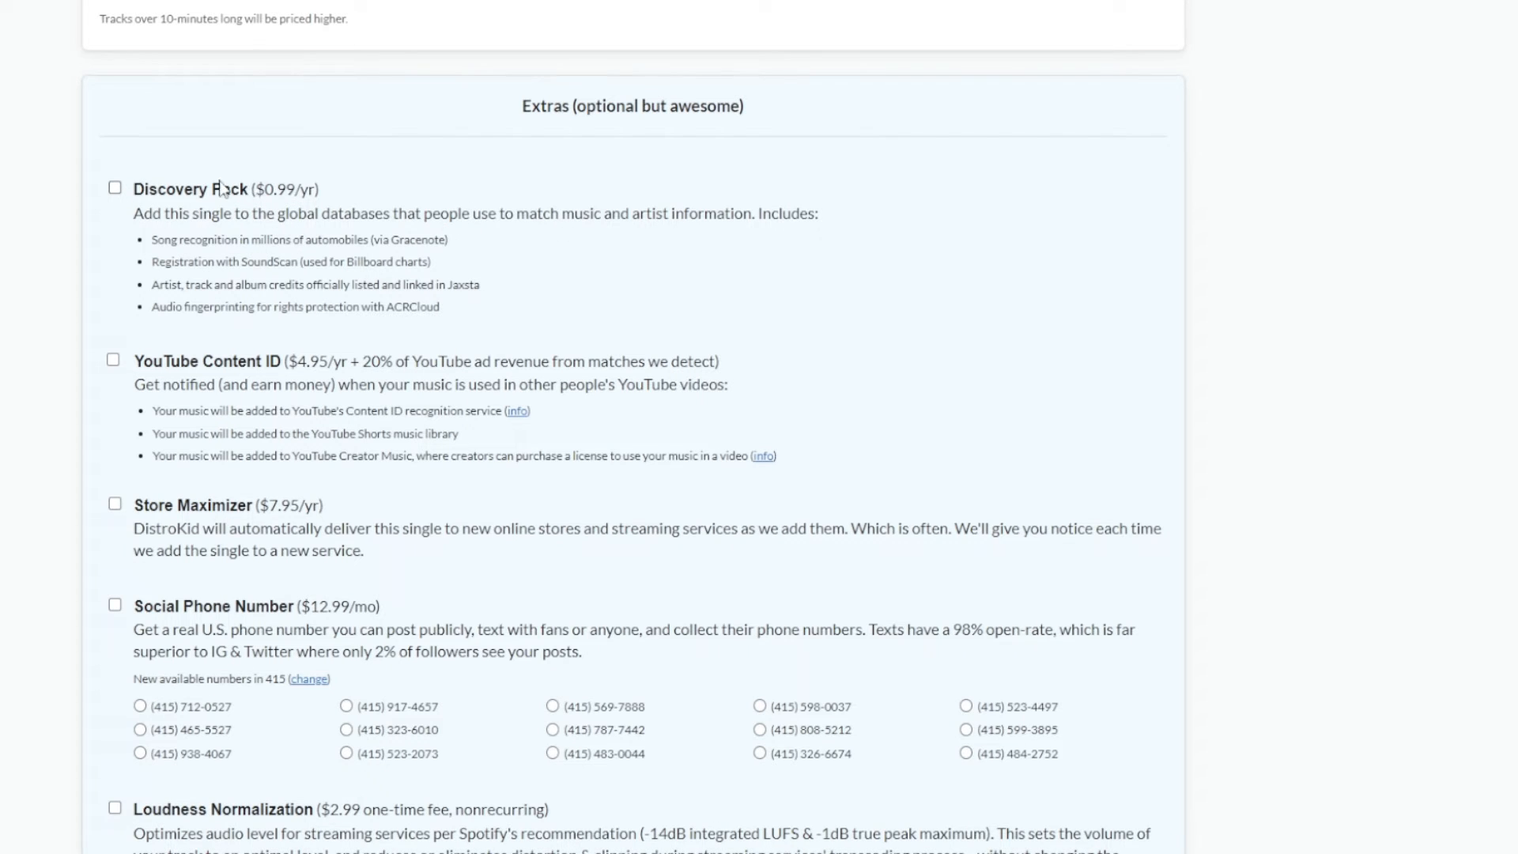
drag(254, 190, 319, 192)
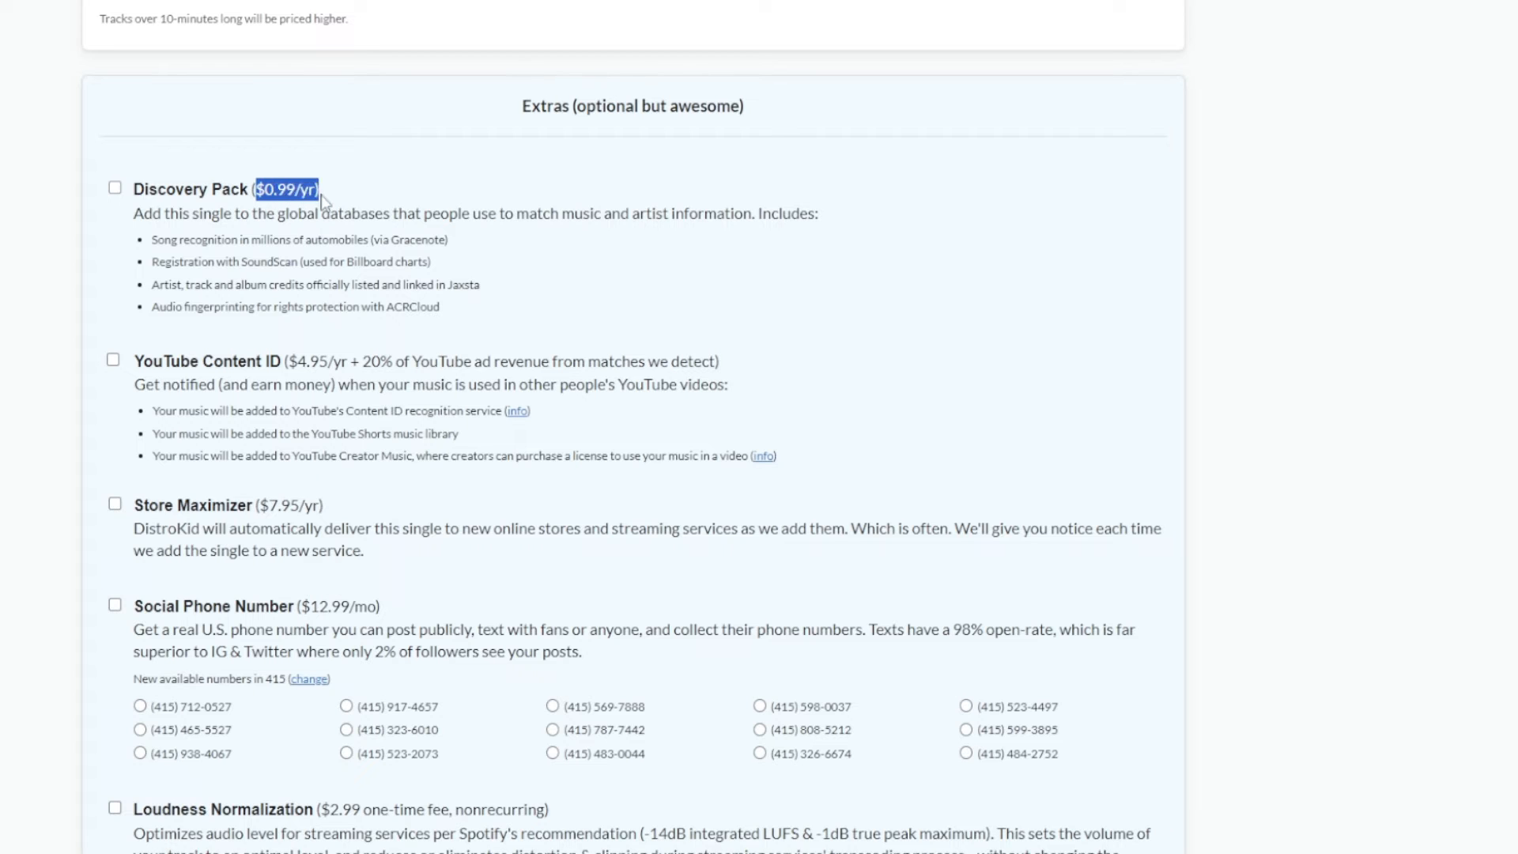
click(319, 193)
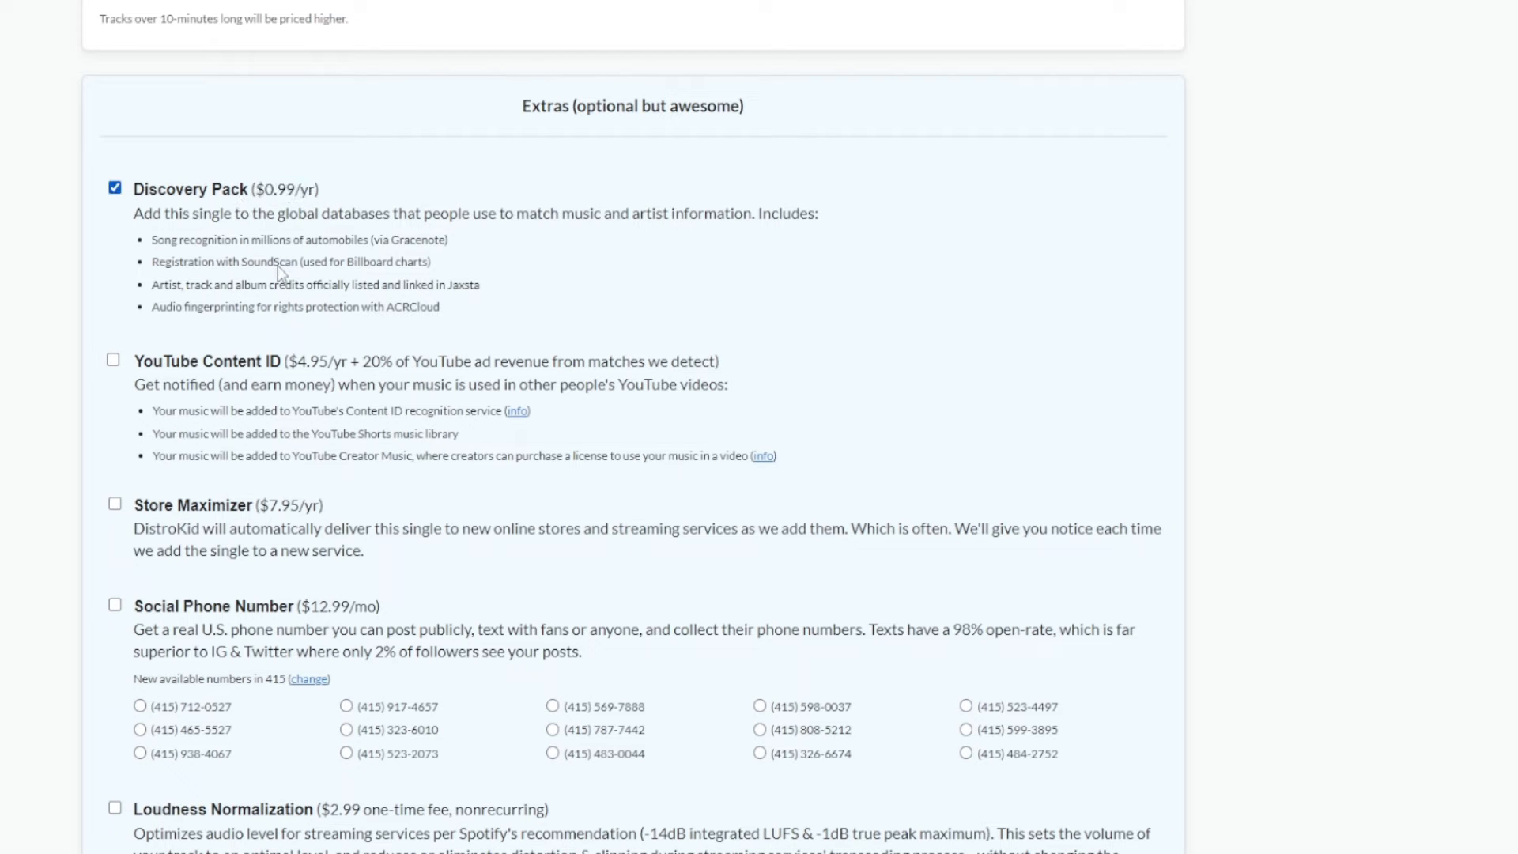
Step: Leave the remaining extras unselected and tick all five mandatory checkboxes, including agreement to the DistroKid Distribution Agreement
scroll(201, 474, down, 2)
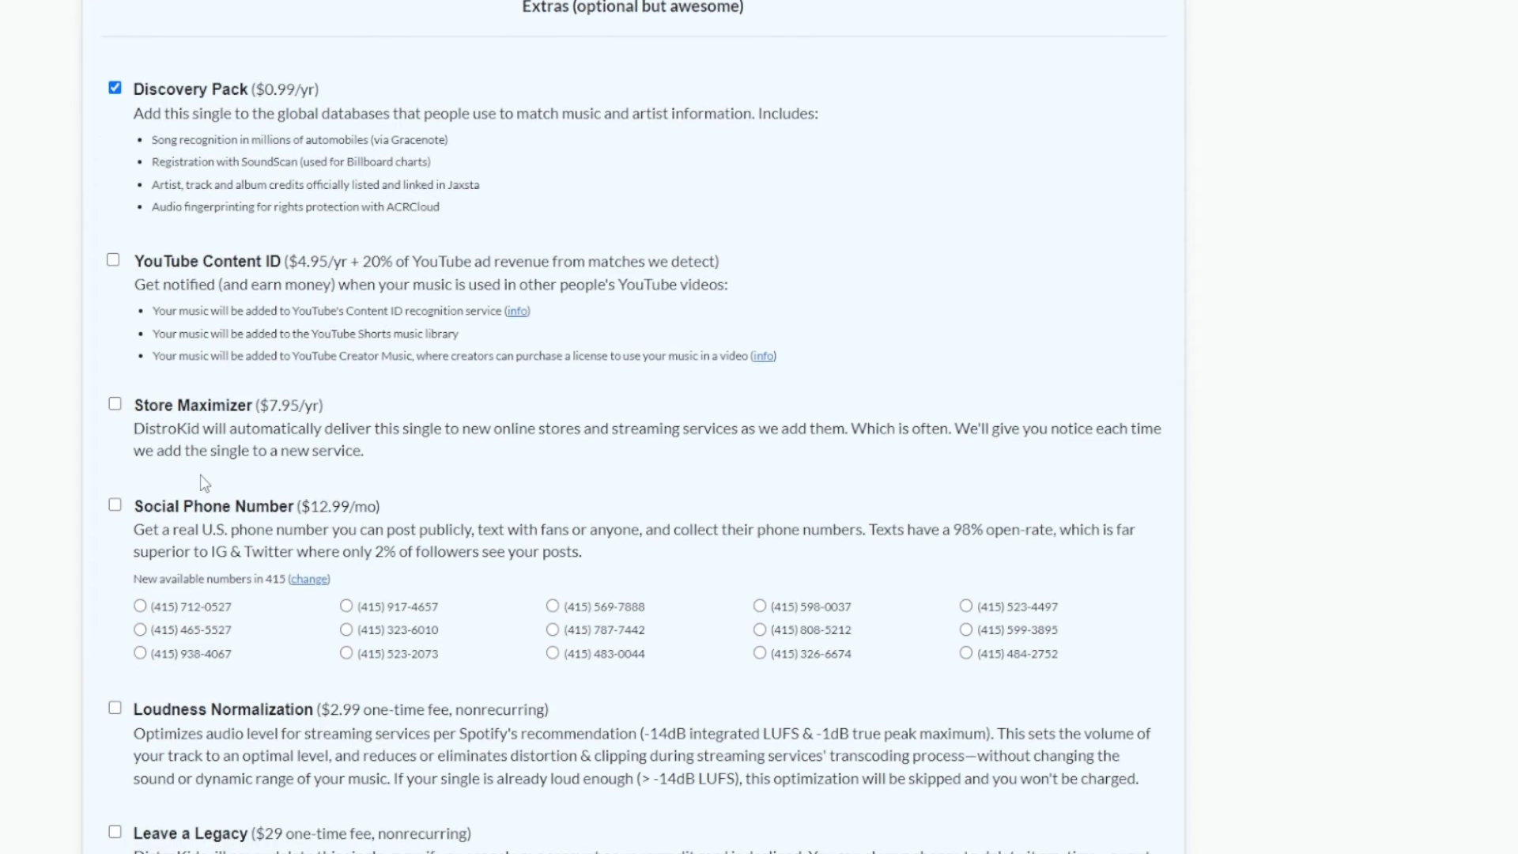
scroll(202, 470, down, 4)
scroll(208, 459, down, 4)
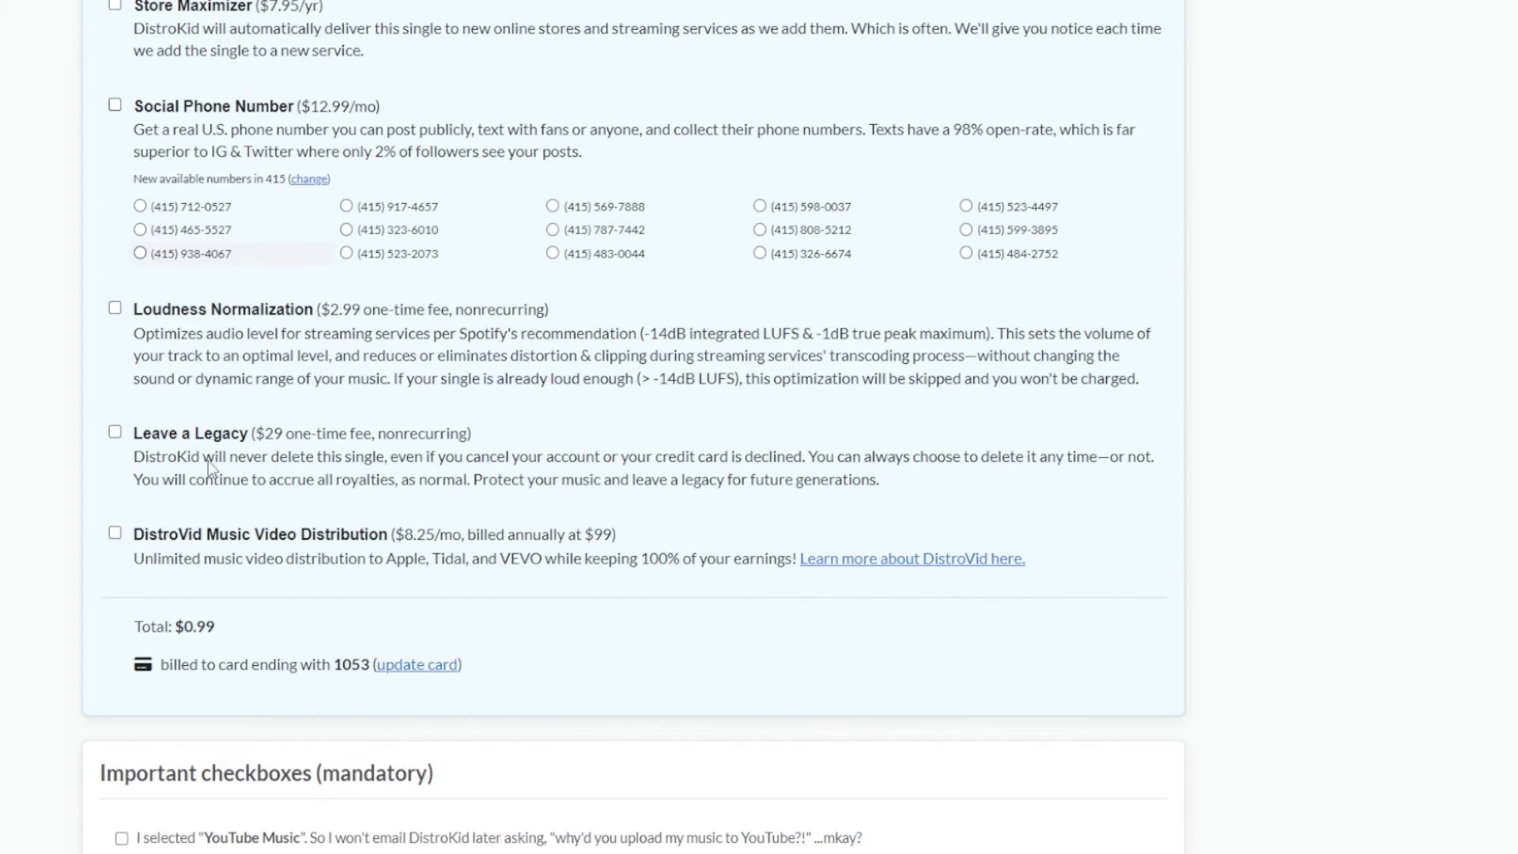
scroll(476, 443, down, 4)
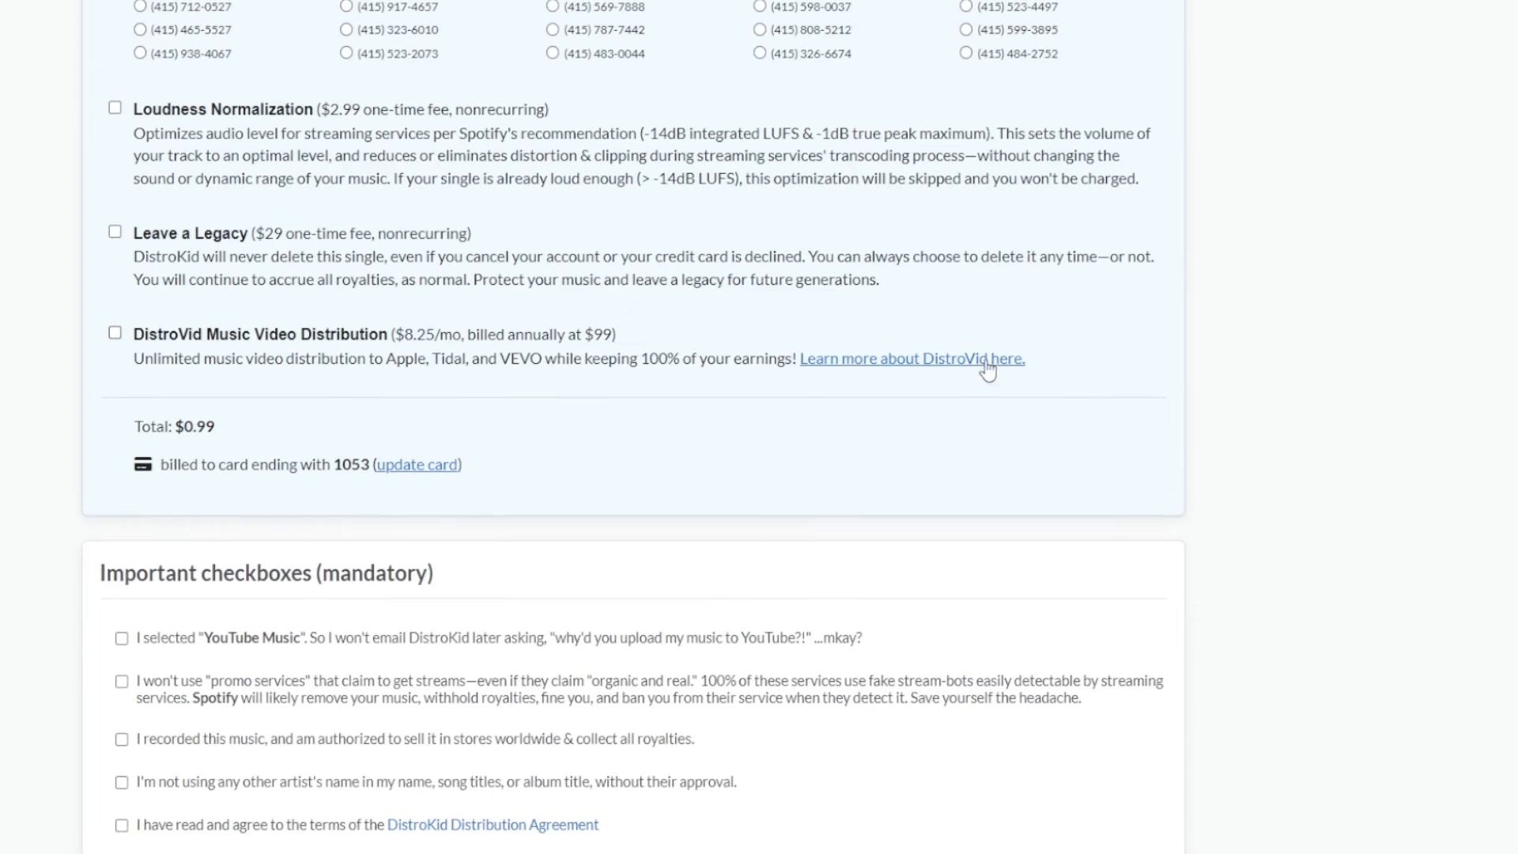
scroll(987, 369, down, 4)
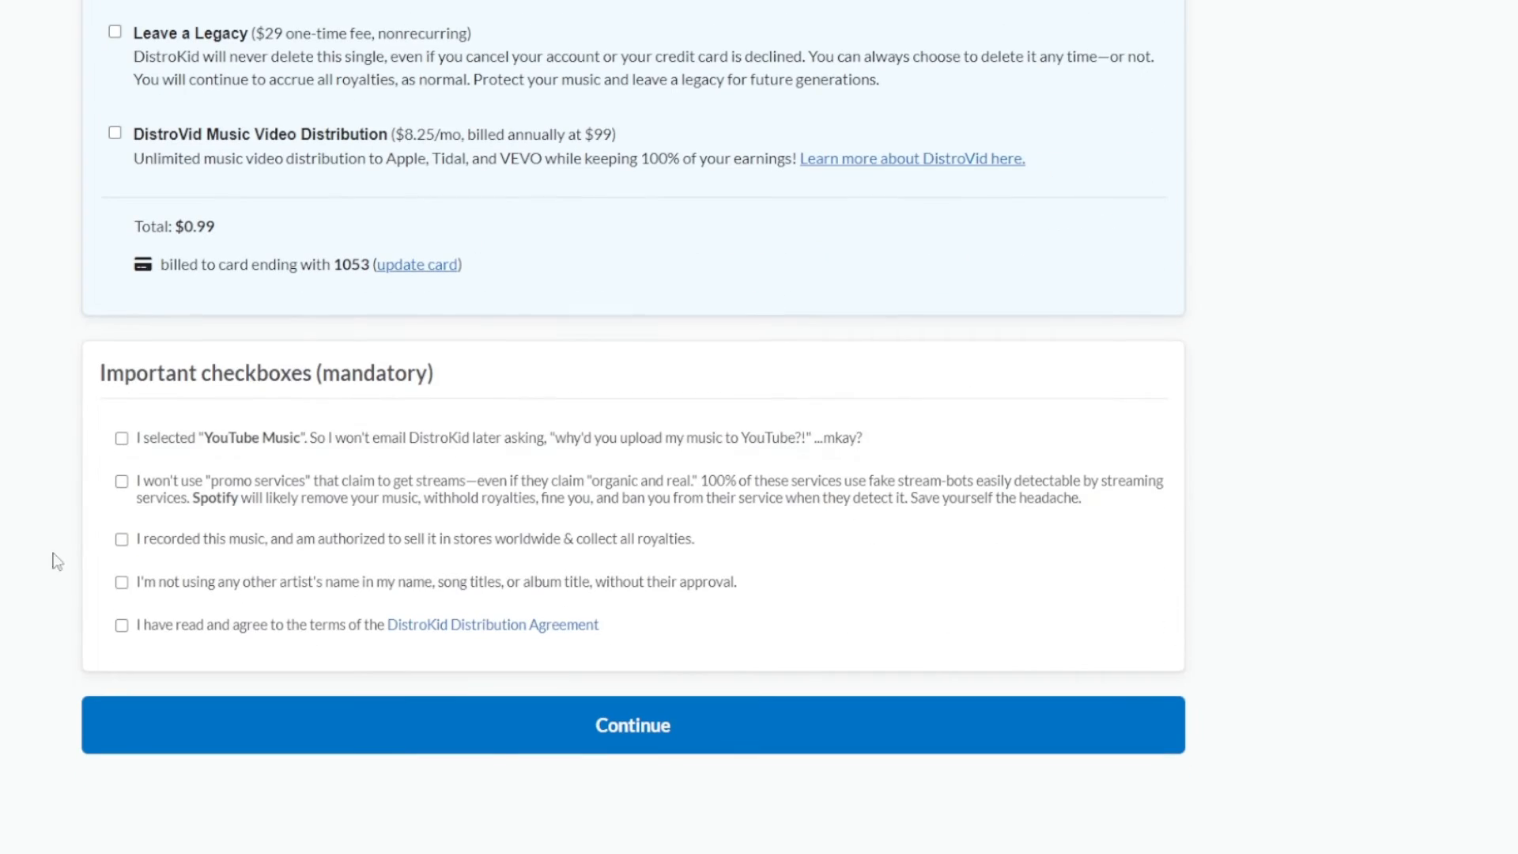
click(123, 440)
click(122, 482)
click(122, 540)
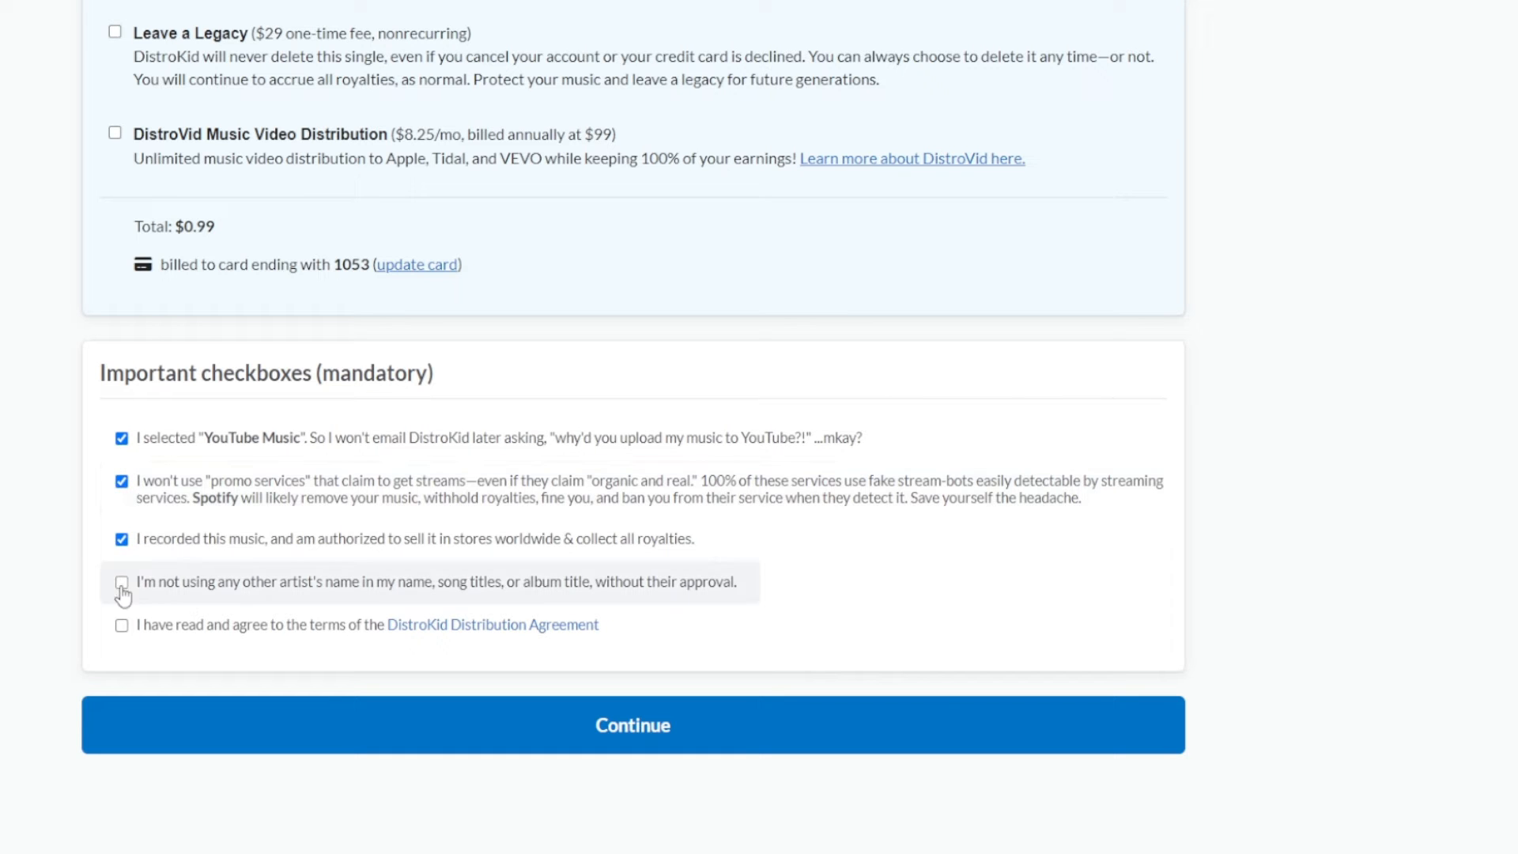
click(122, 583)
click(121, 626)
Step: Switch the previously released answer for the single to No, then back to Yes
scroll(118, 627, up, 20)
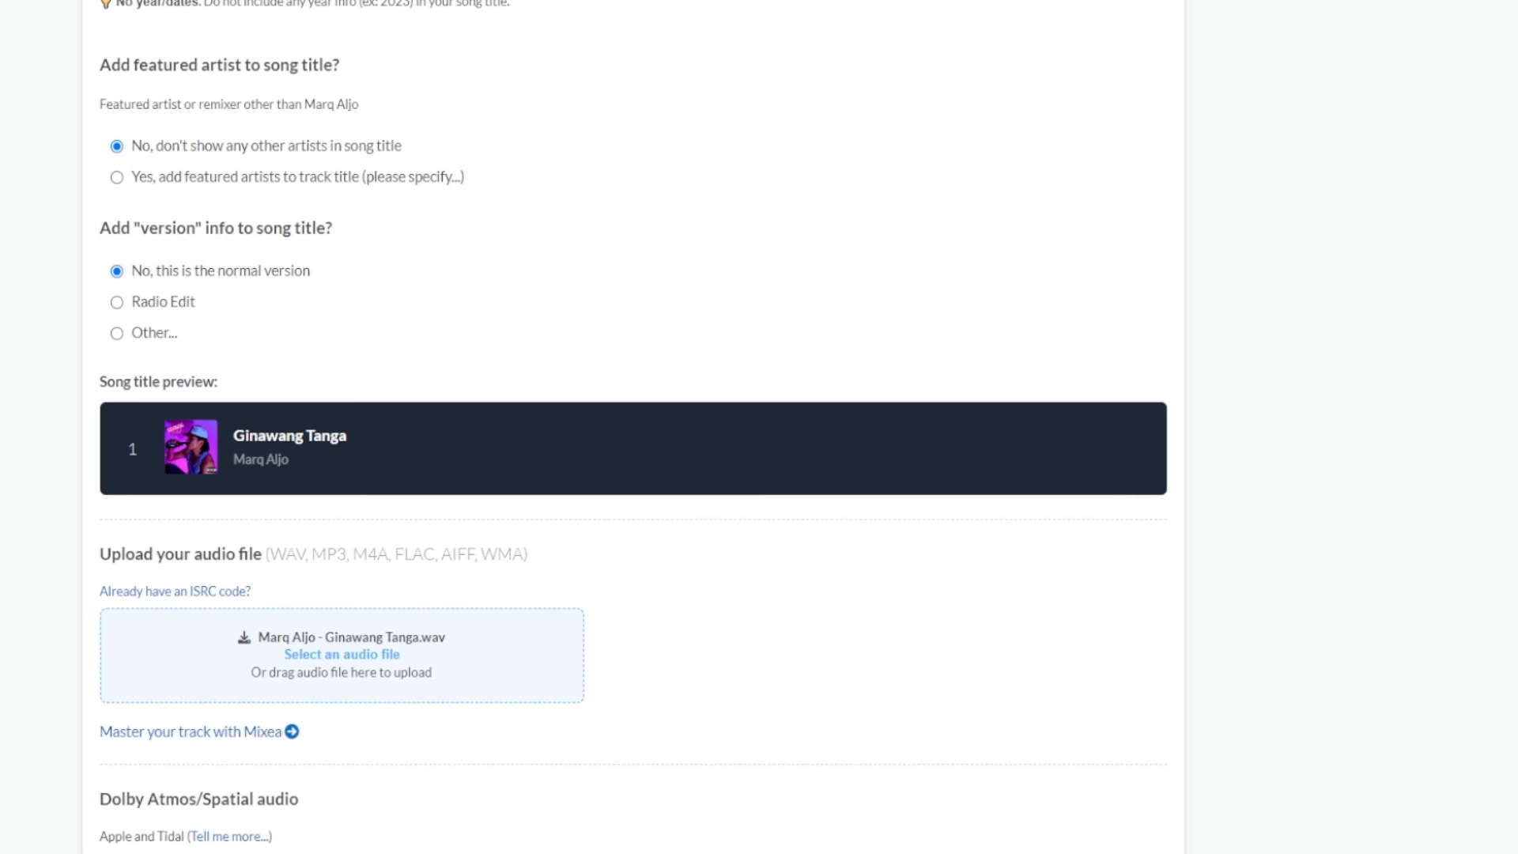
scroll(624, 427, up, 20)
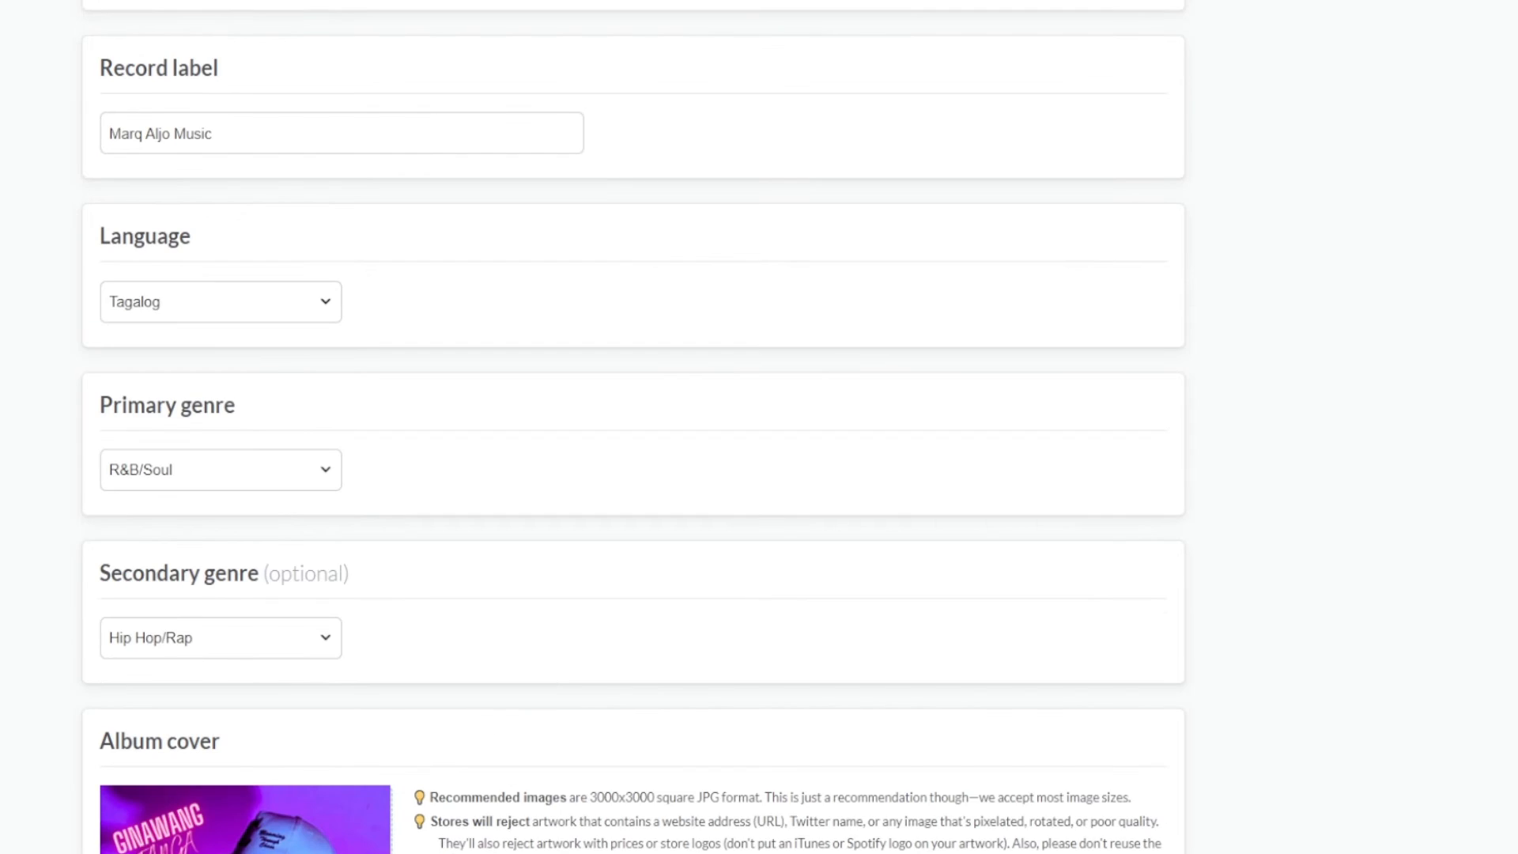
scroll(632, 427, up, 20)
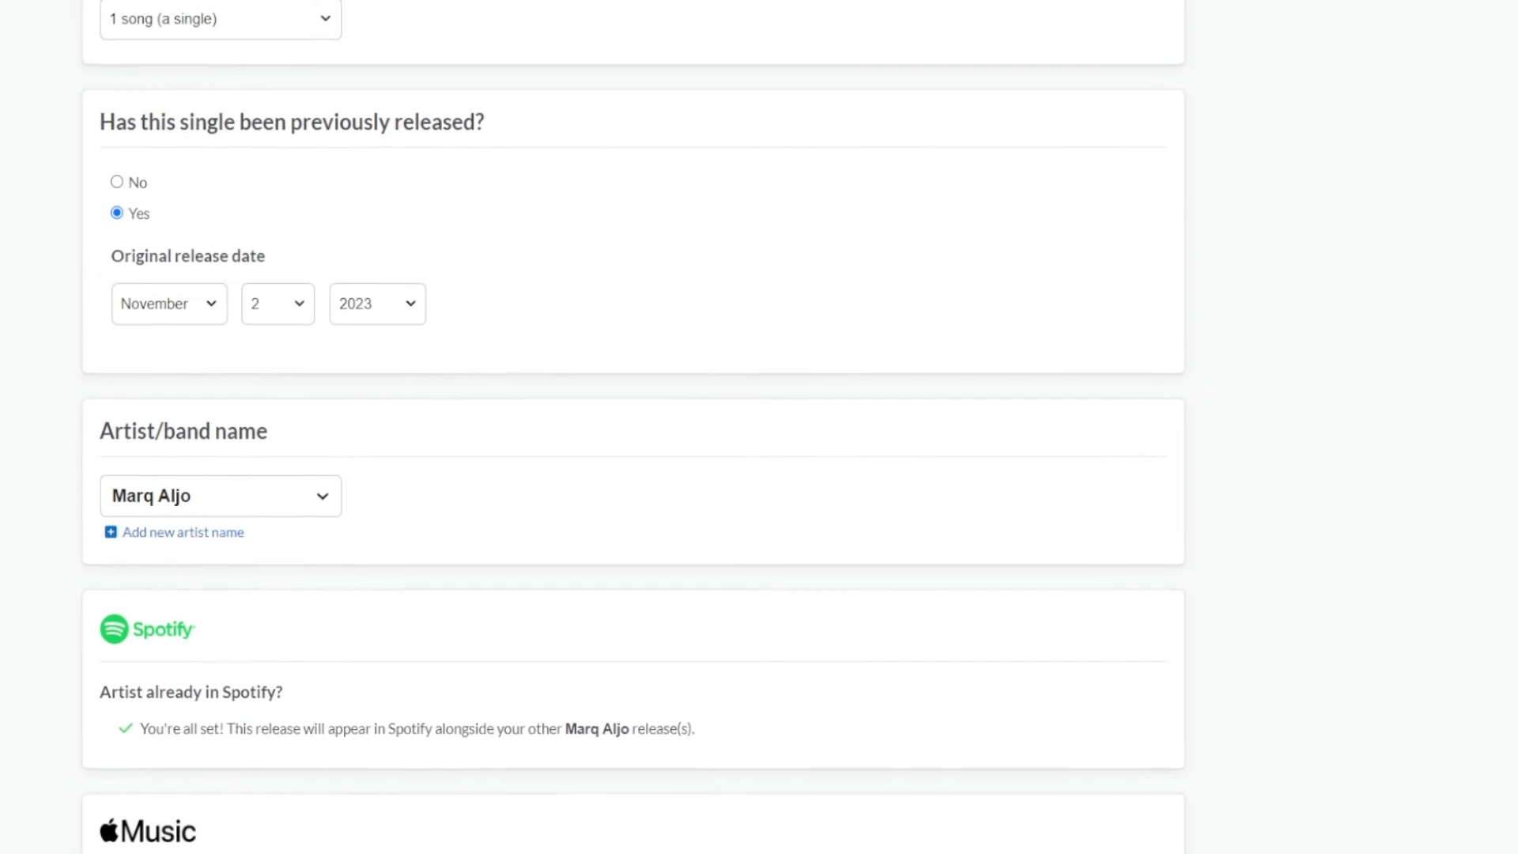
scroll(34, 318, up, 3)
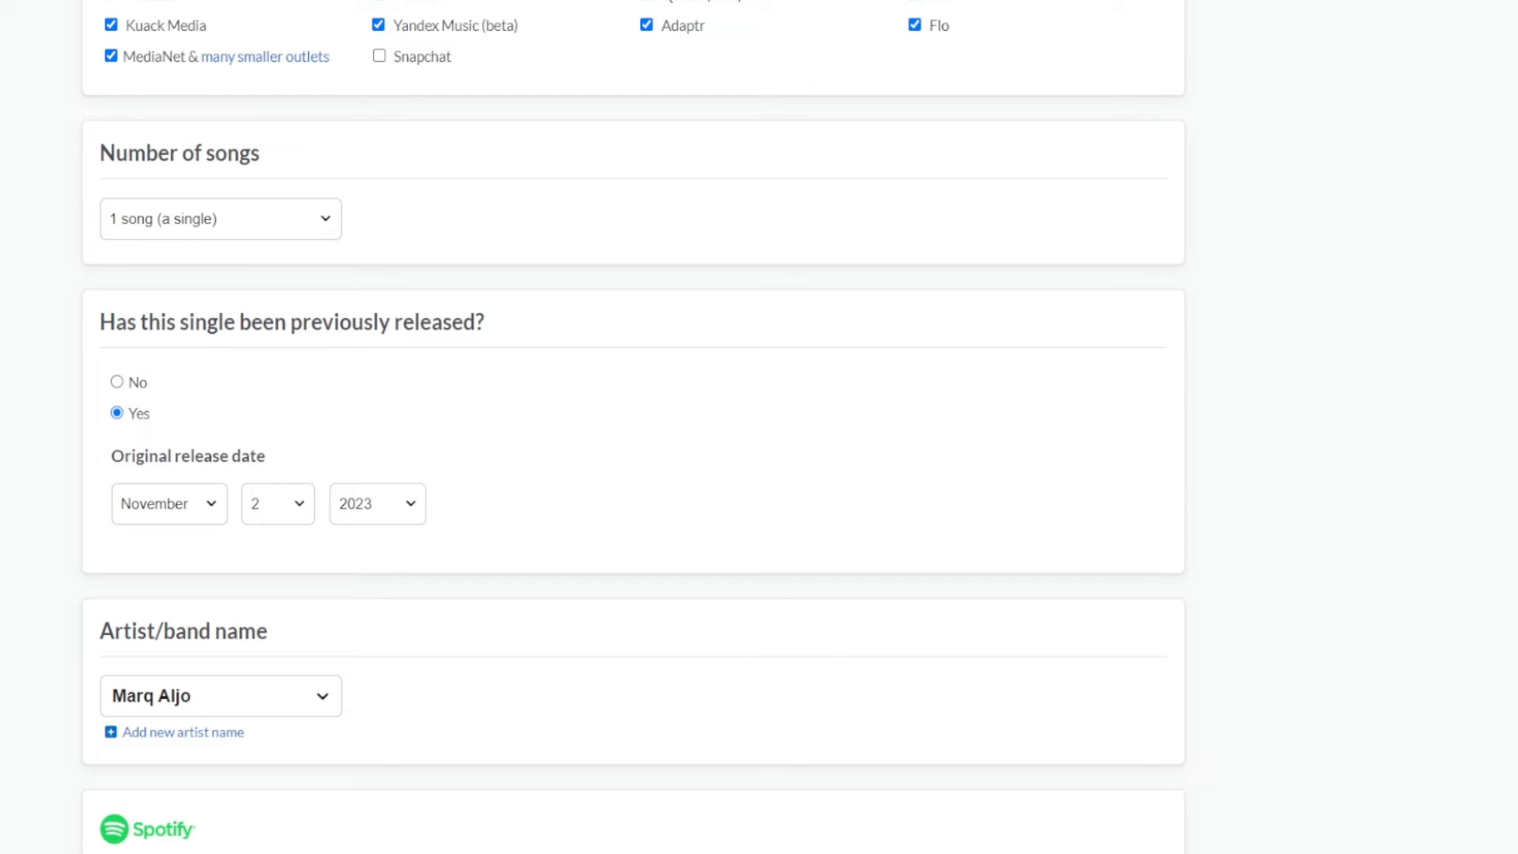
click(135, 382)
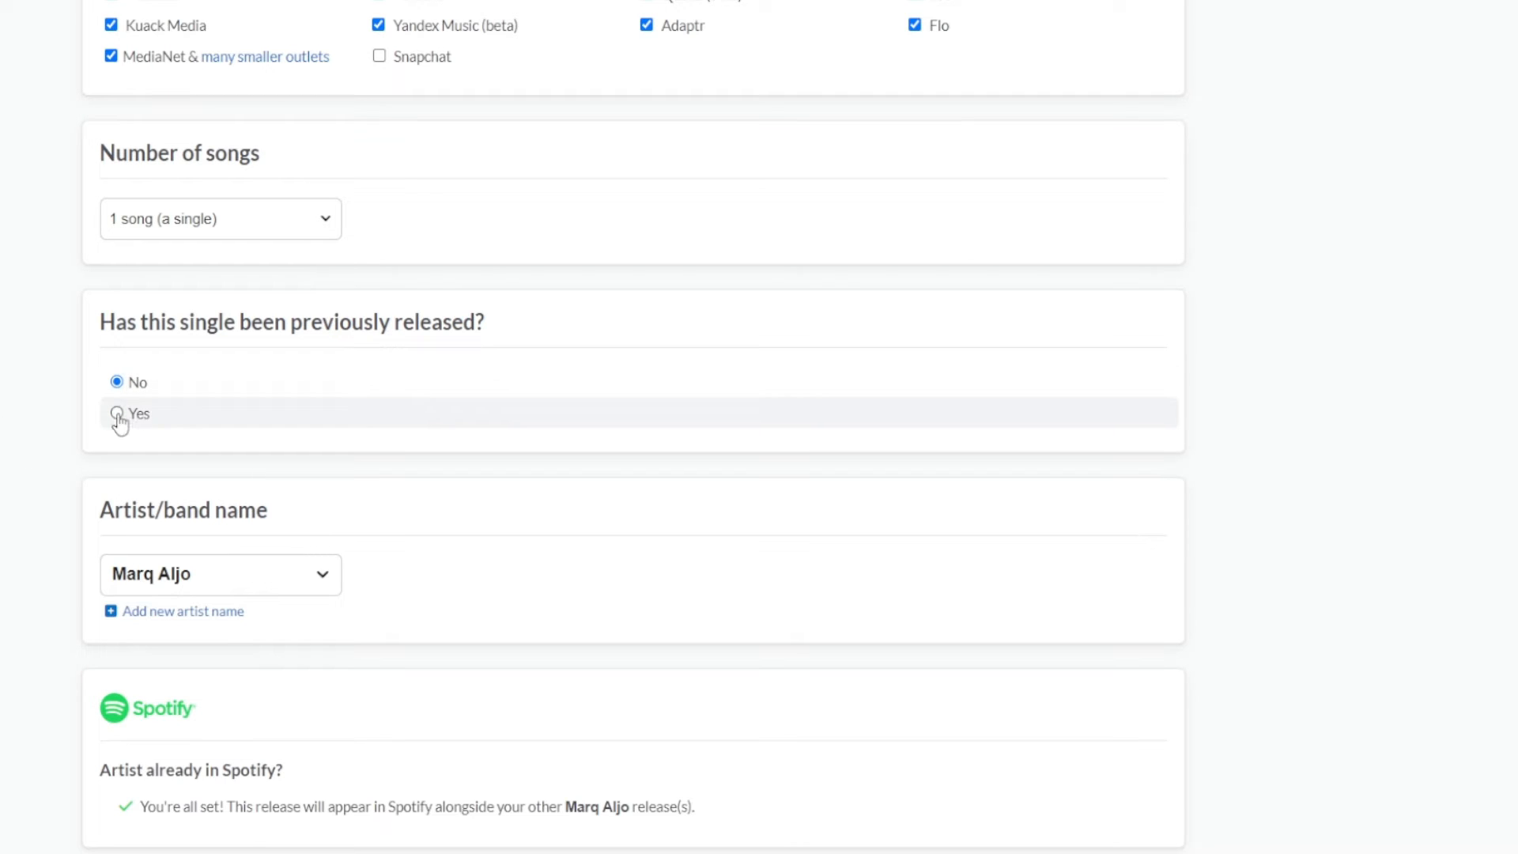
click(118, 417)
Step: Review the whole upload form, from the services list through artist pages, genres, cover and track details to the extras
scroll(23, 421, up, 4)
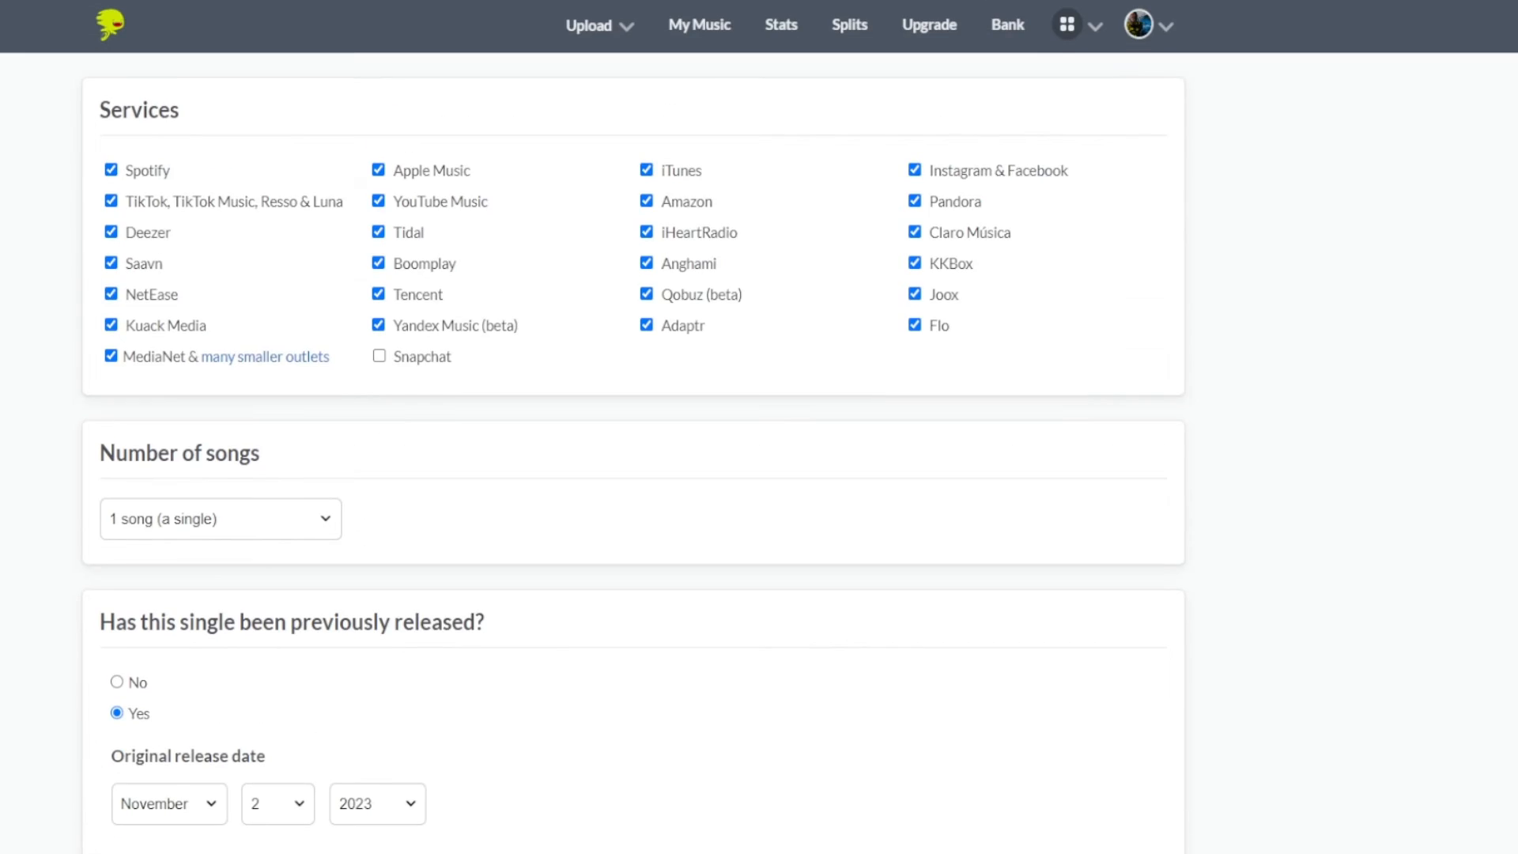
scroll(633, 427, down, 19)
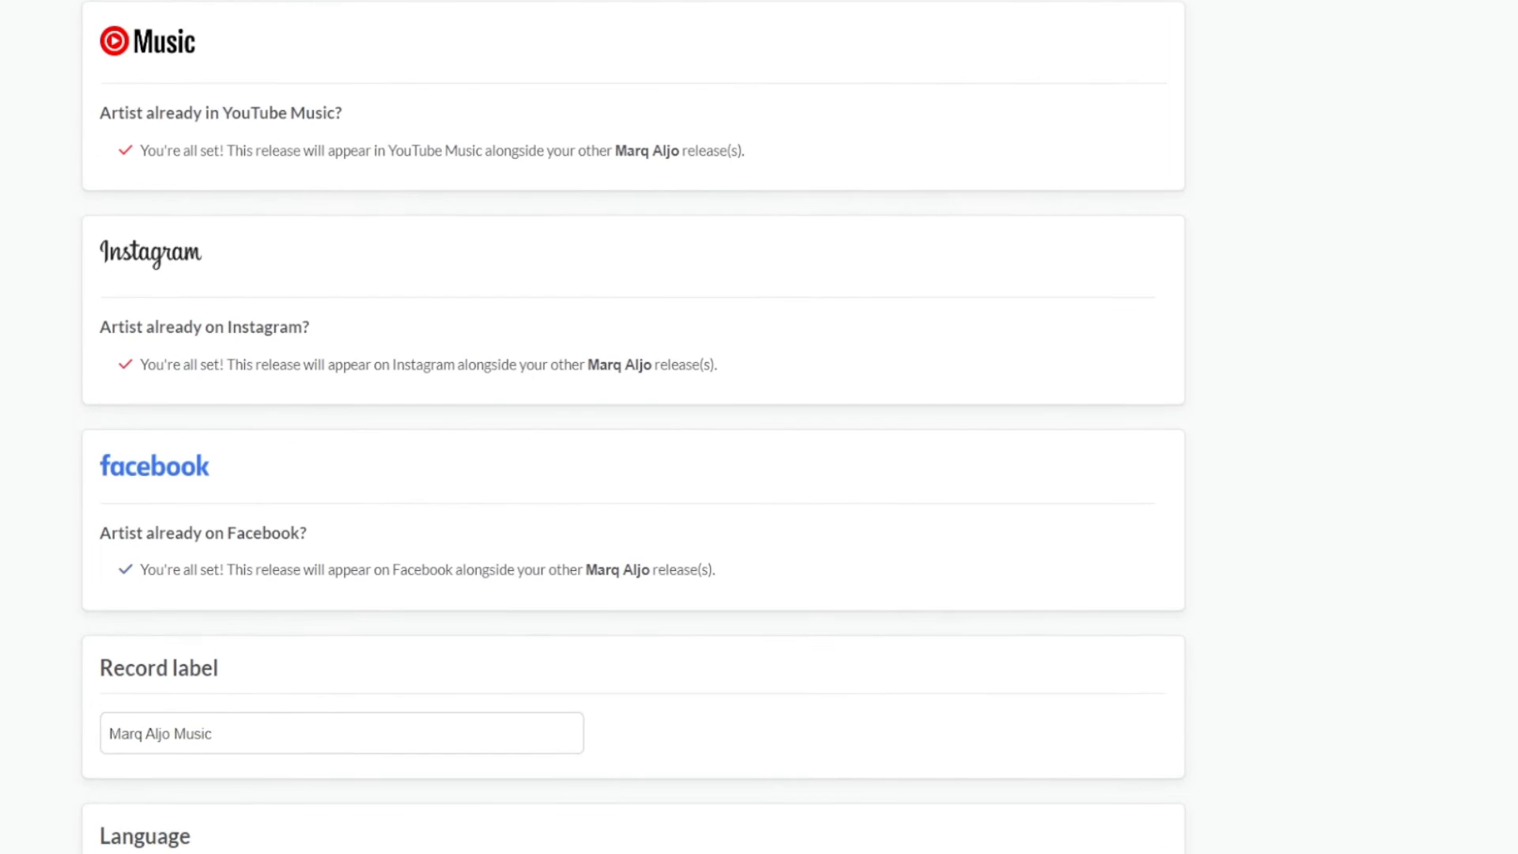
scroll(632, 427, down, 5)
scroll(632, 426, down, 4)
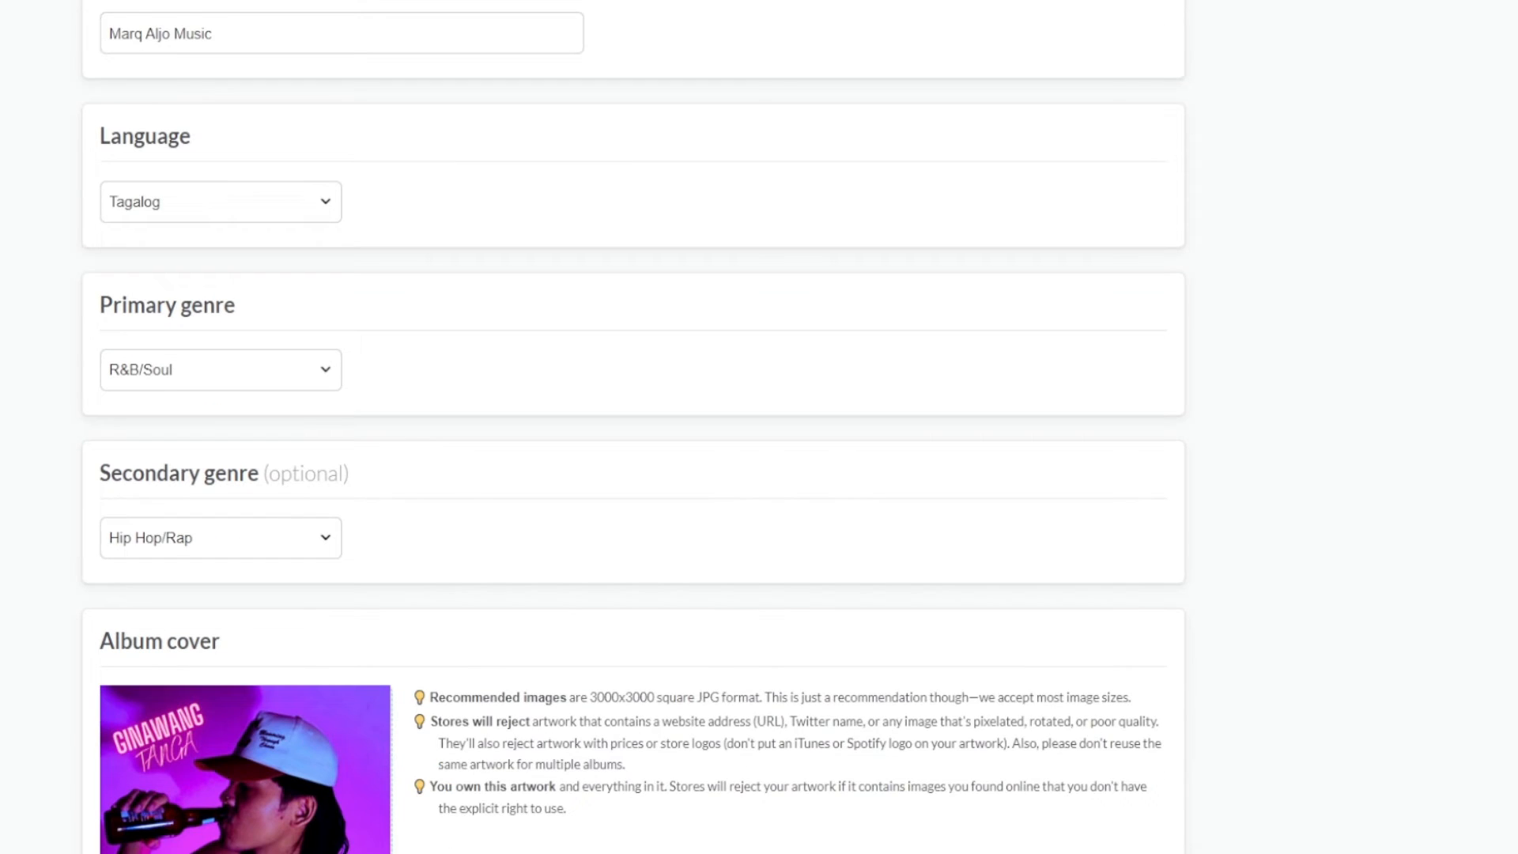
scroll(632, 427, down, 14)
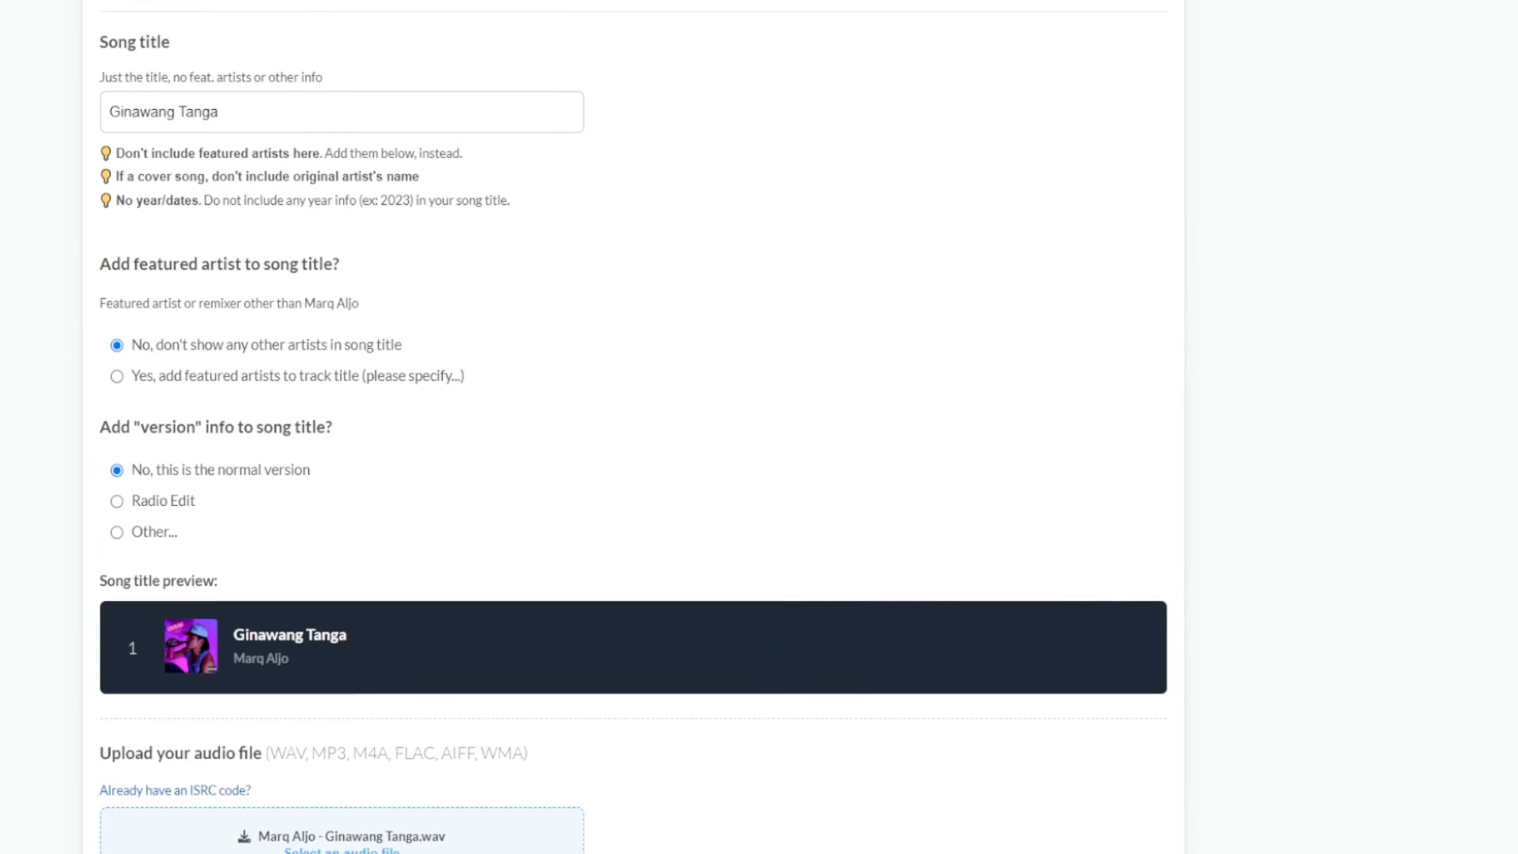
scroll(633, 427, down, 8)
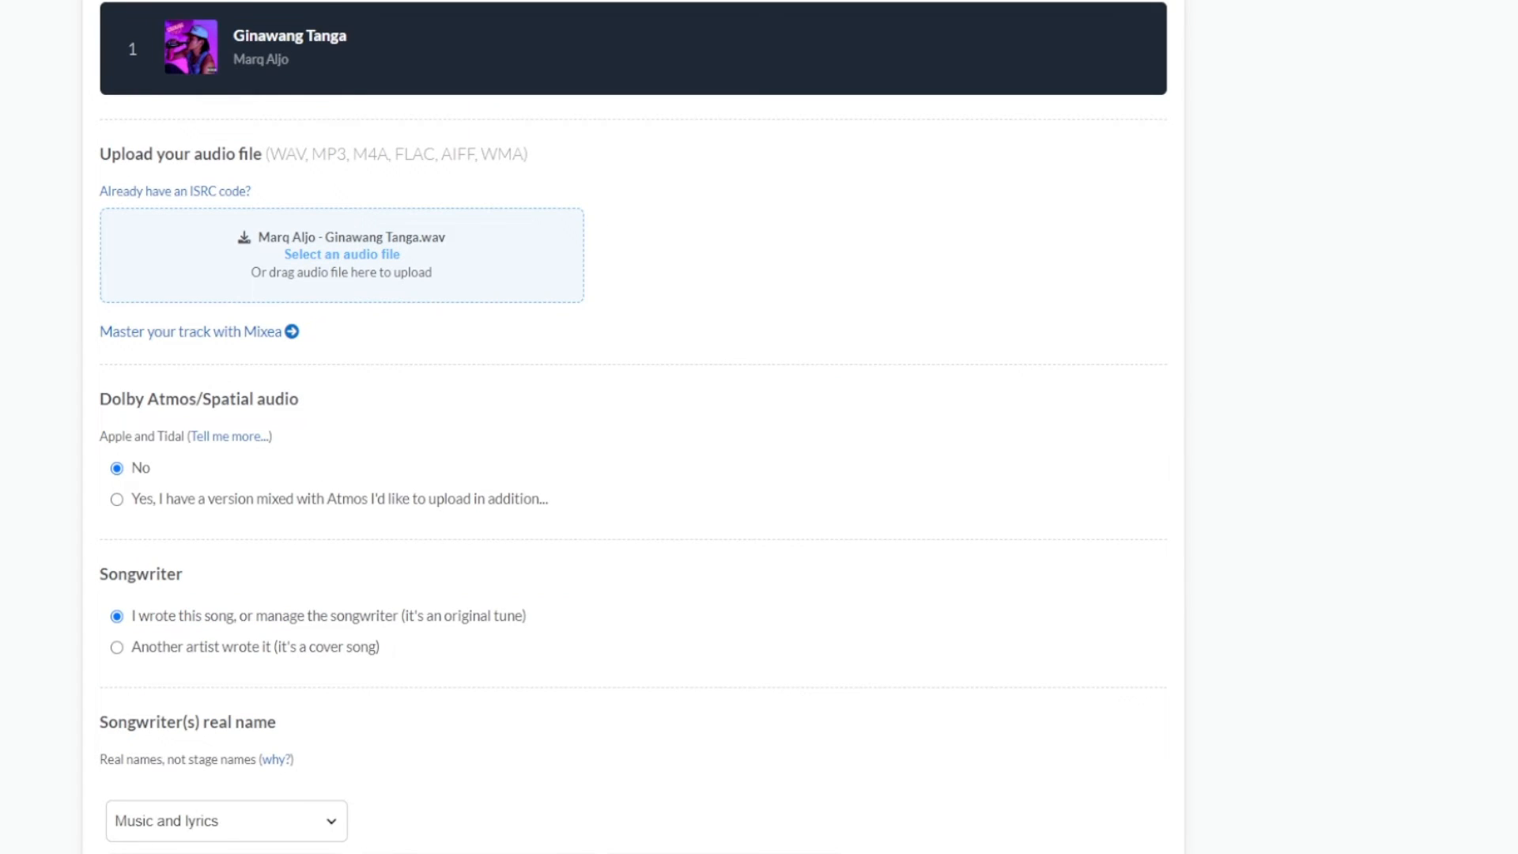
scroll(632, 427, down, 6)
scroll(1116, 447, down, 20)
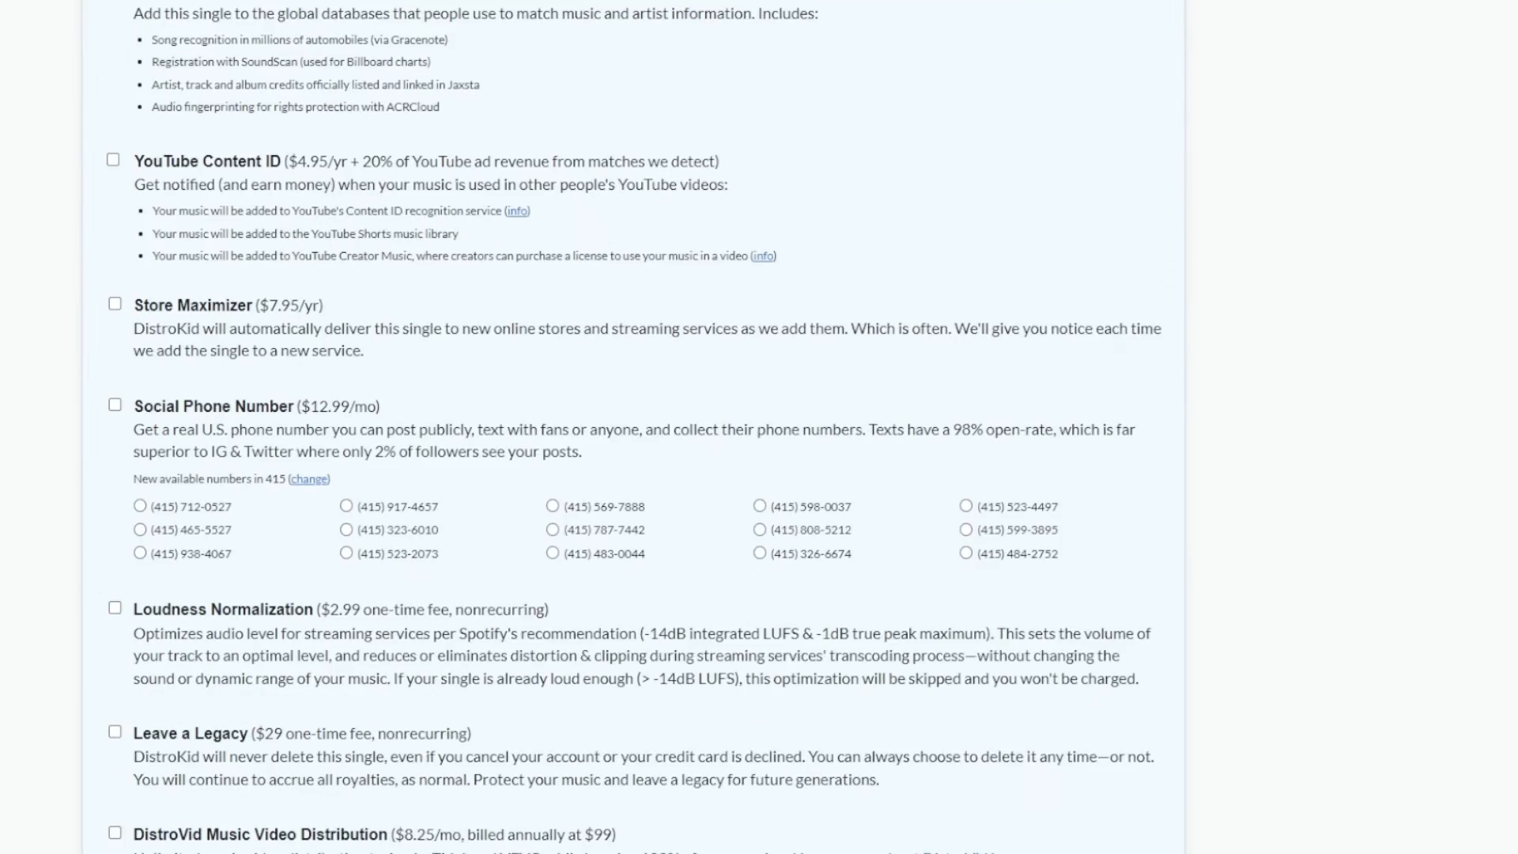
scroll(1467, 156, up, 20)
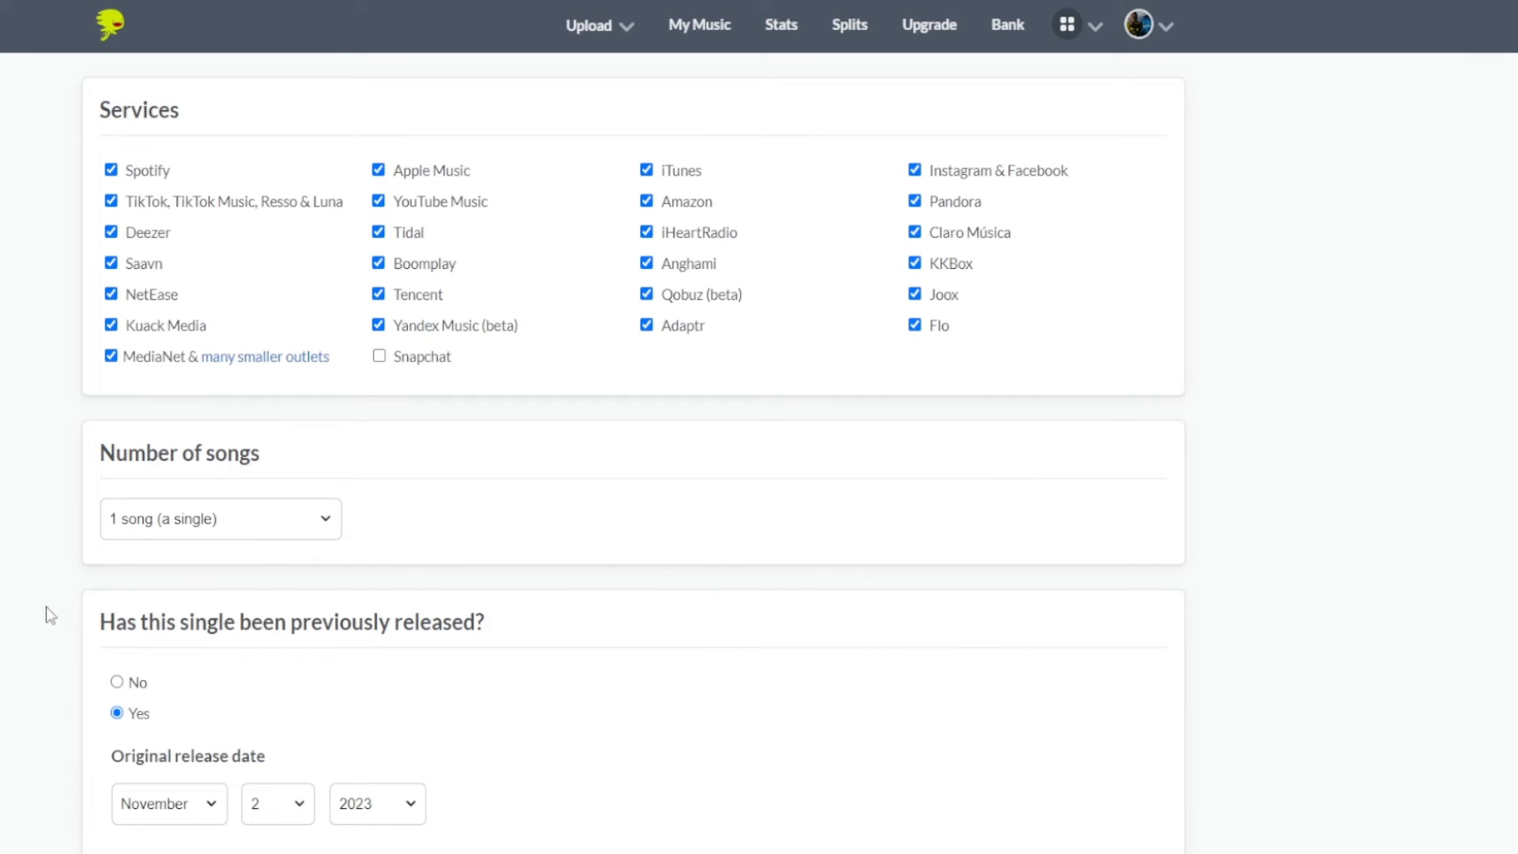
Step: Mark the single as not previously released and recheck the artist and streaming profile sections
click(116, 682)
scroll(119, 681, down, 6)
scroll(632, 427, down, 13)
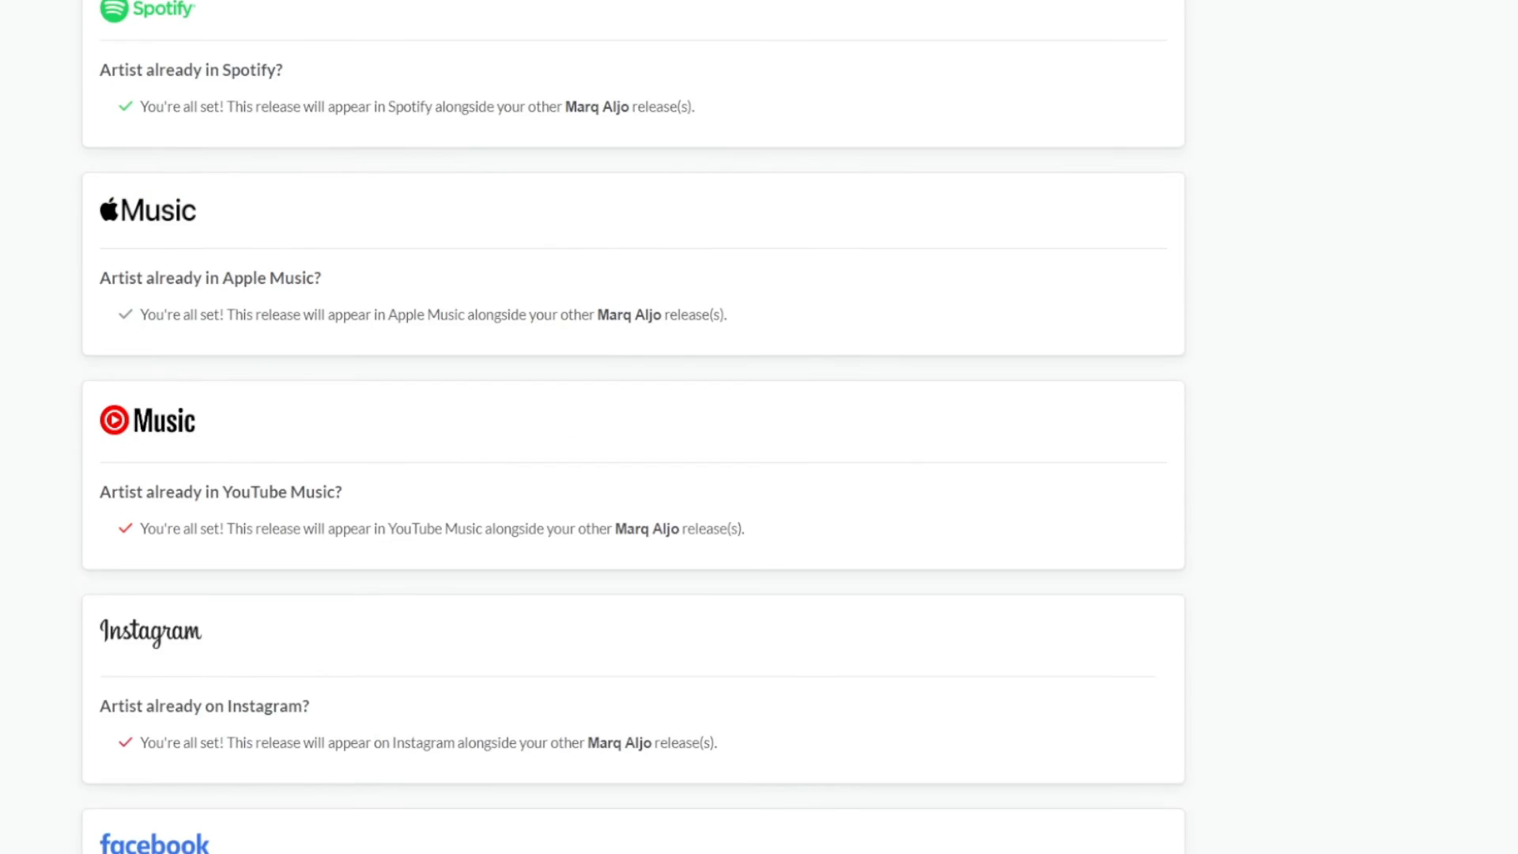
scroll(121, 352, up, 16)
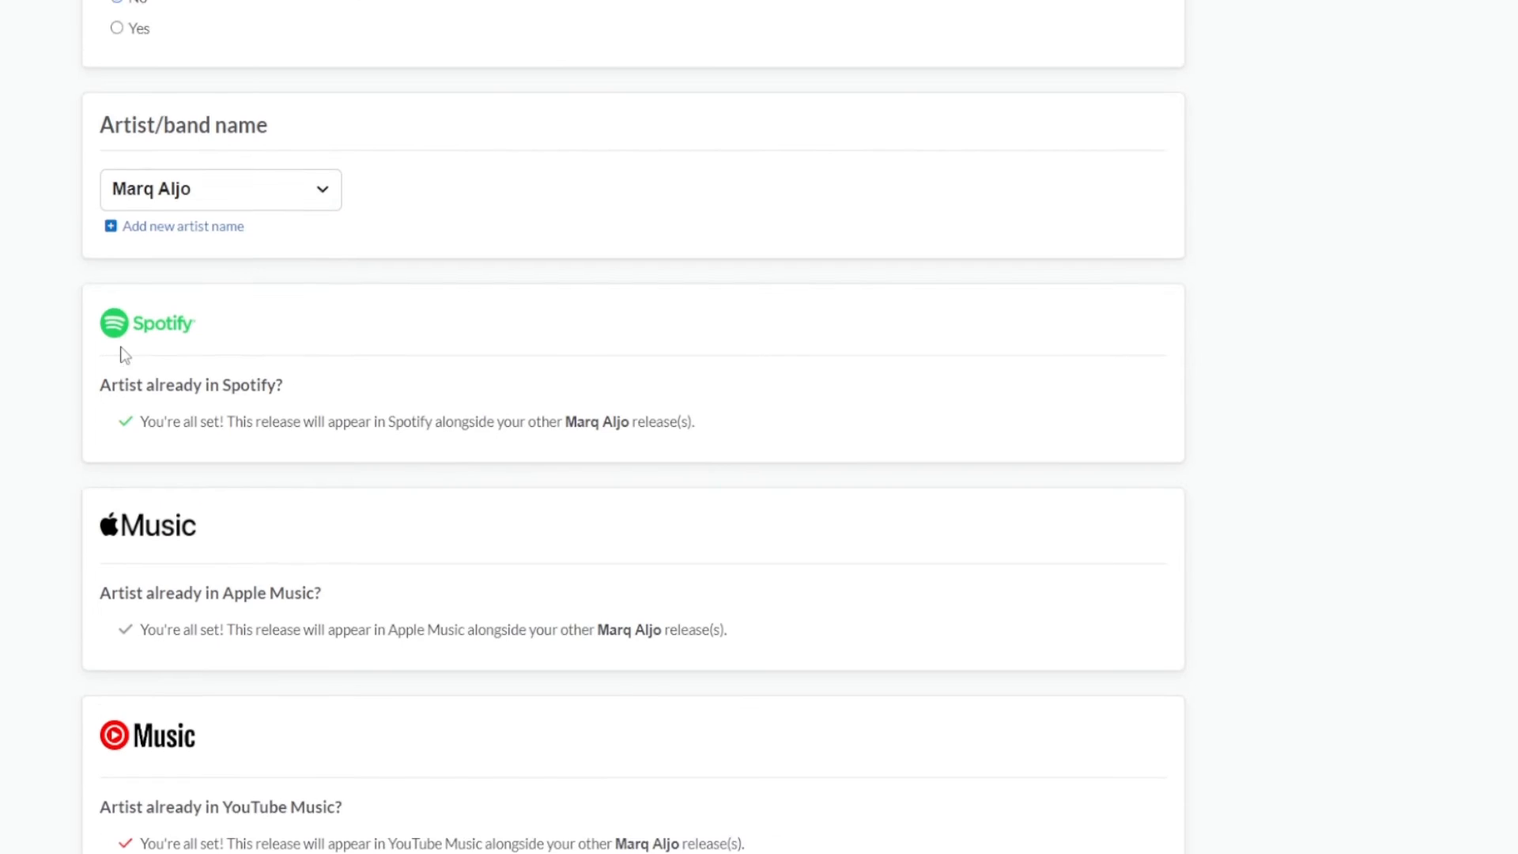
Step: Switch the previously released answer to Yes, check the sections below, and keep the number of songs at 1 song (a single)
click(117, 512)
scroll(6, 592, down, 18)
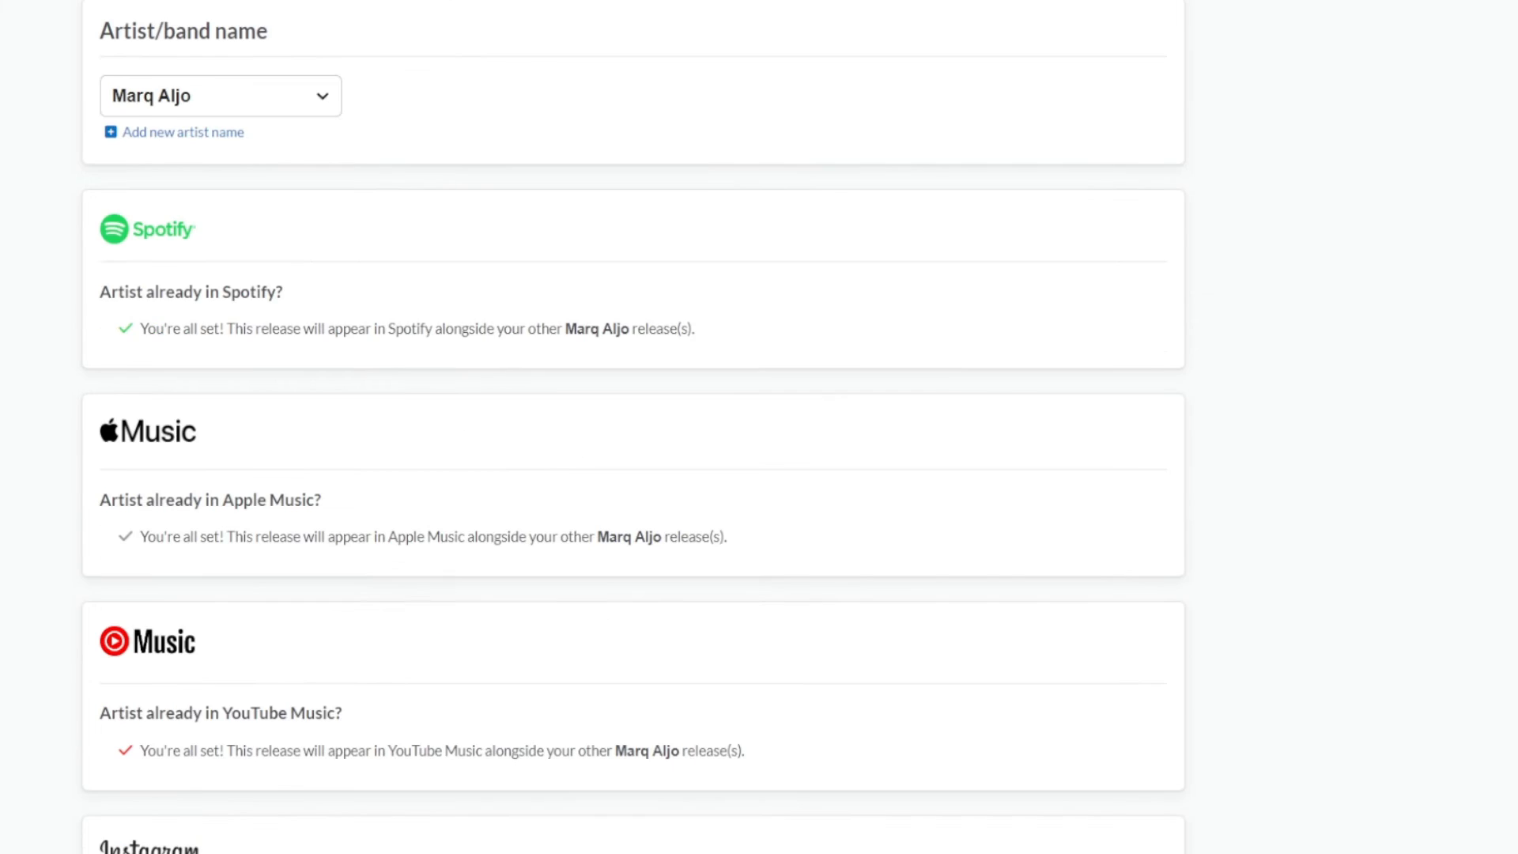
scroll(302, 633, down, 6)
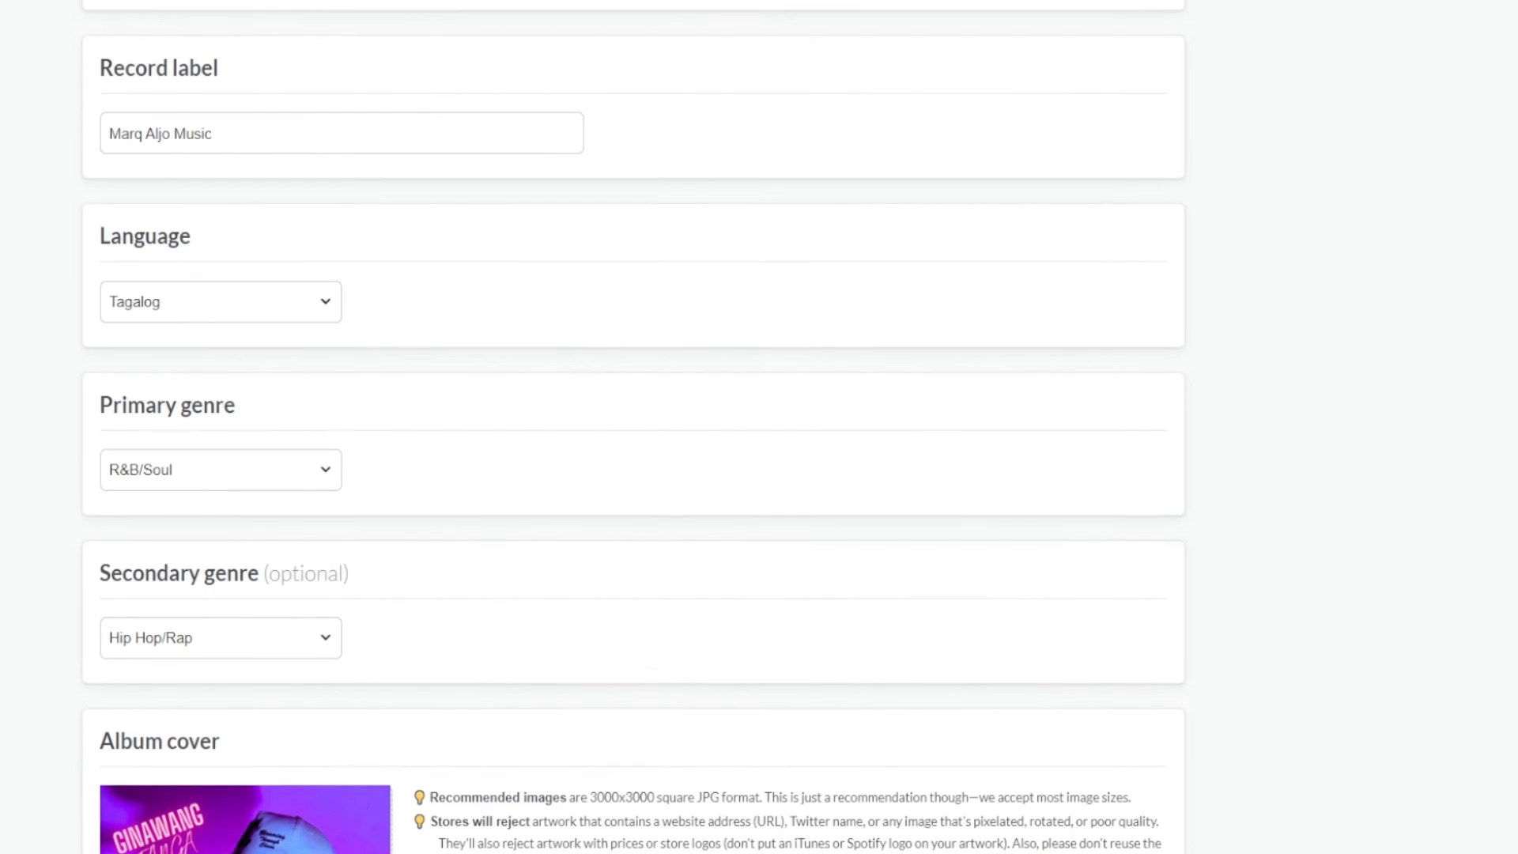
scroll(301, 633, up, 6)
scroll(41, 595, up, 19)
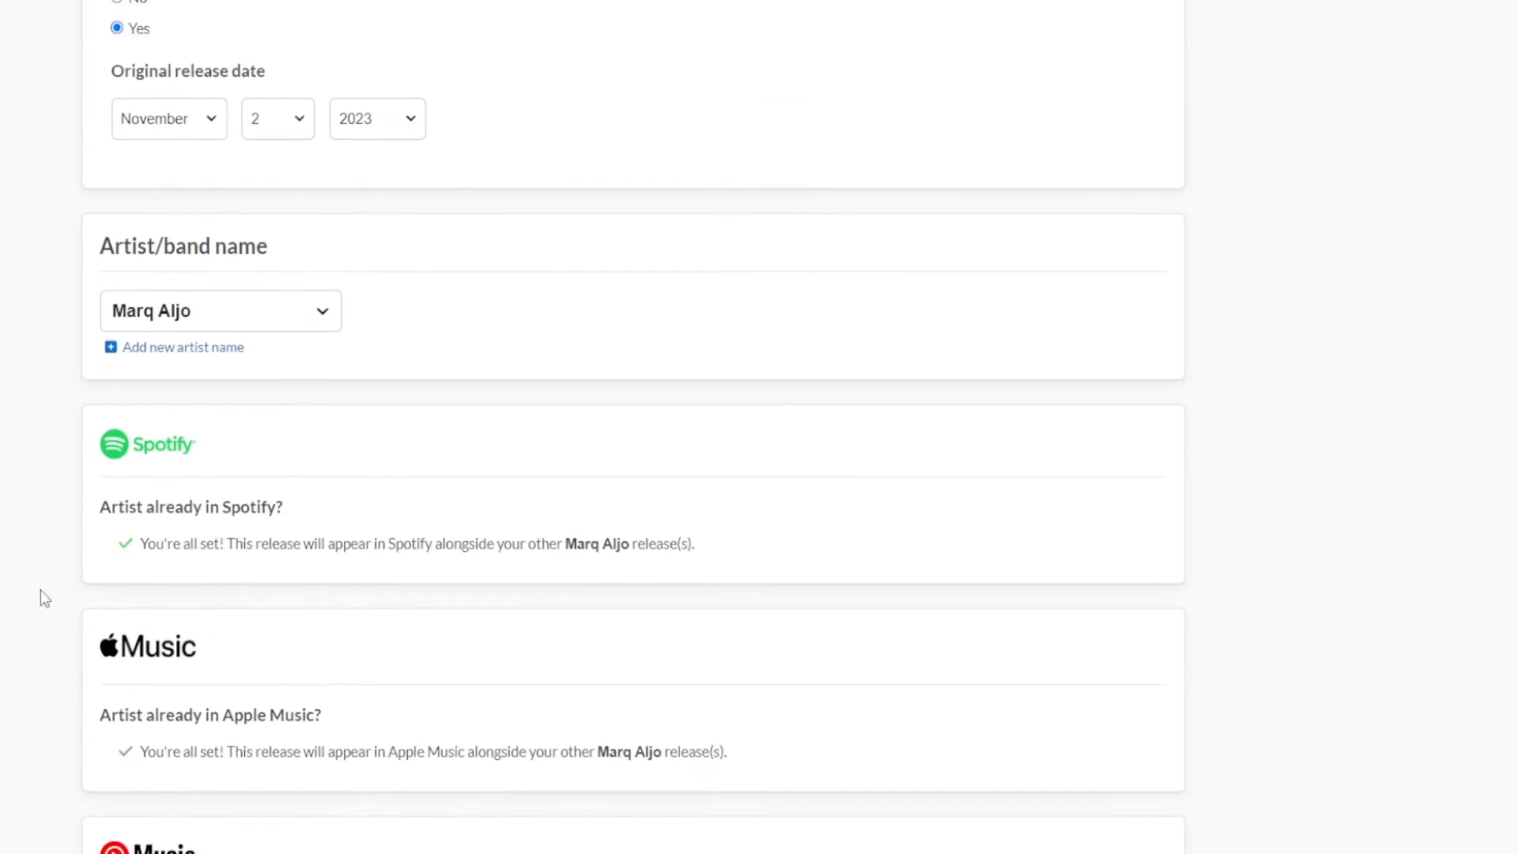
click(237, 319)
click(191, 350)
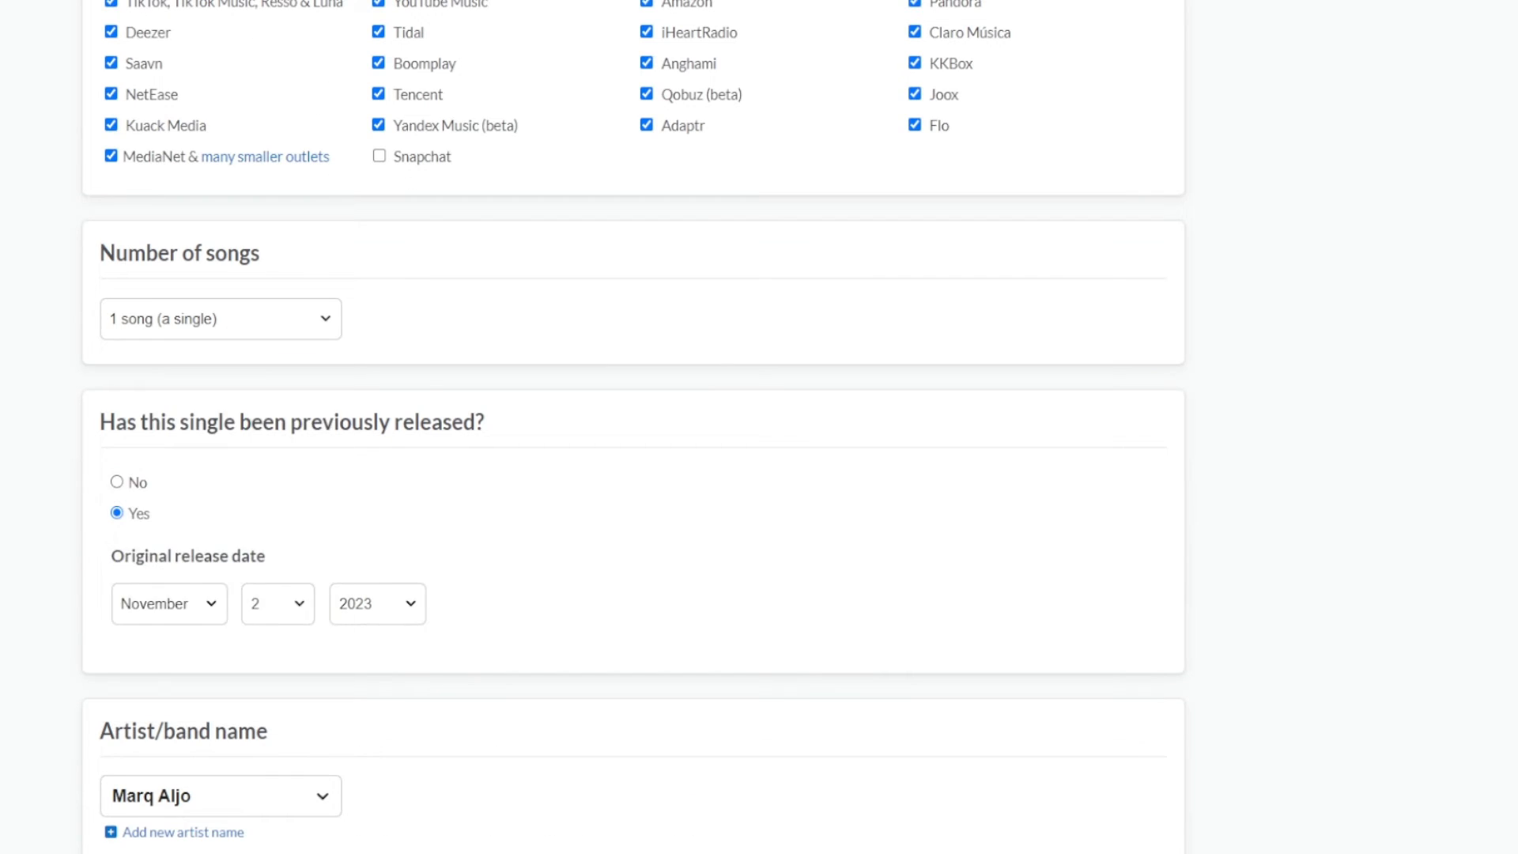
Step: Set the previously released answer to No and read the release date advice about scheduling at least one week ahead
click(119, 485)
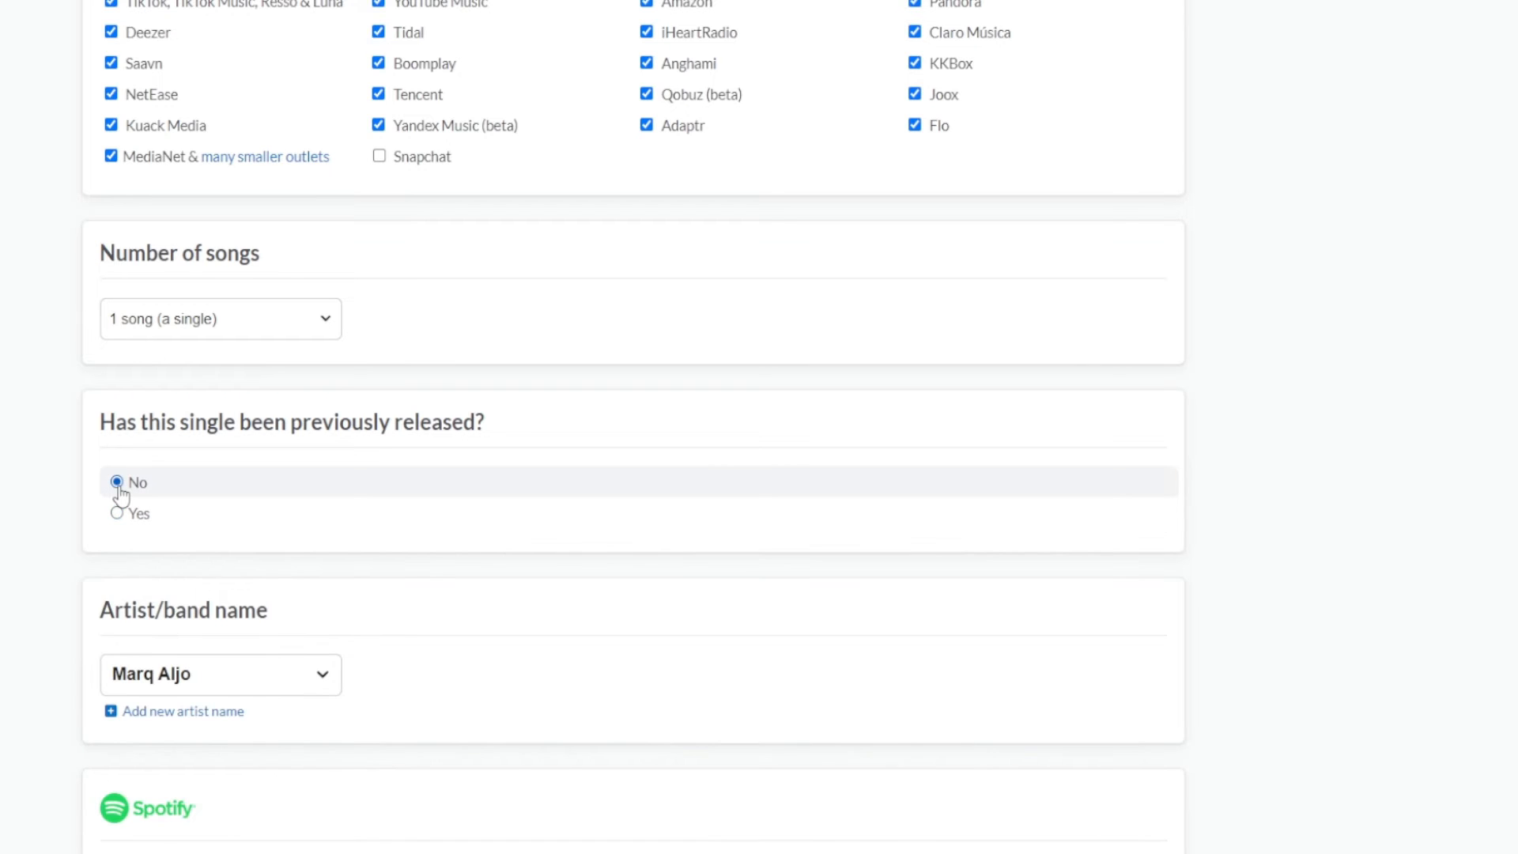
scroll(127, 498, down, 3)
scroll(145, 479, down, 12)
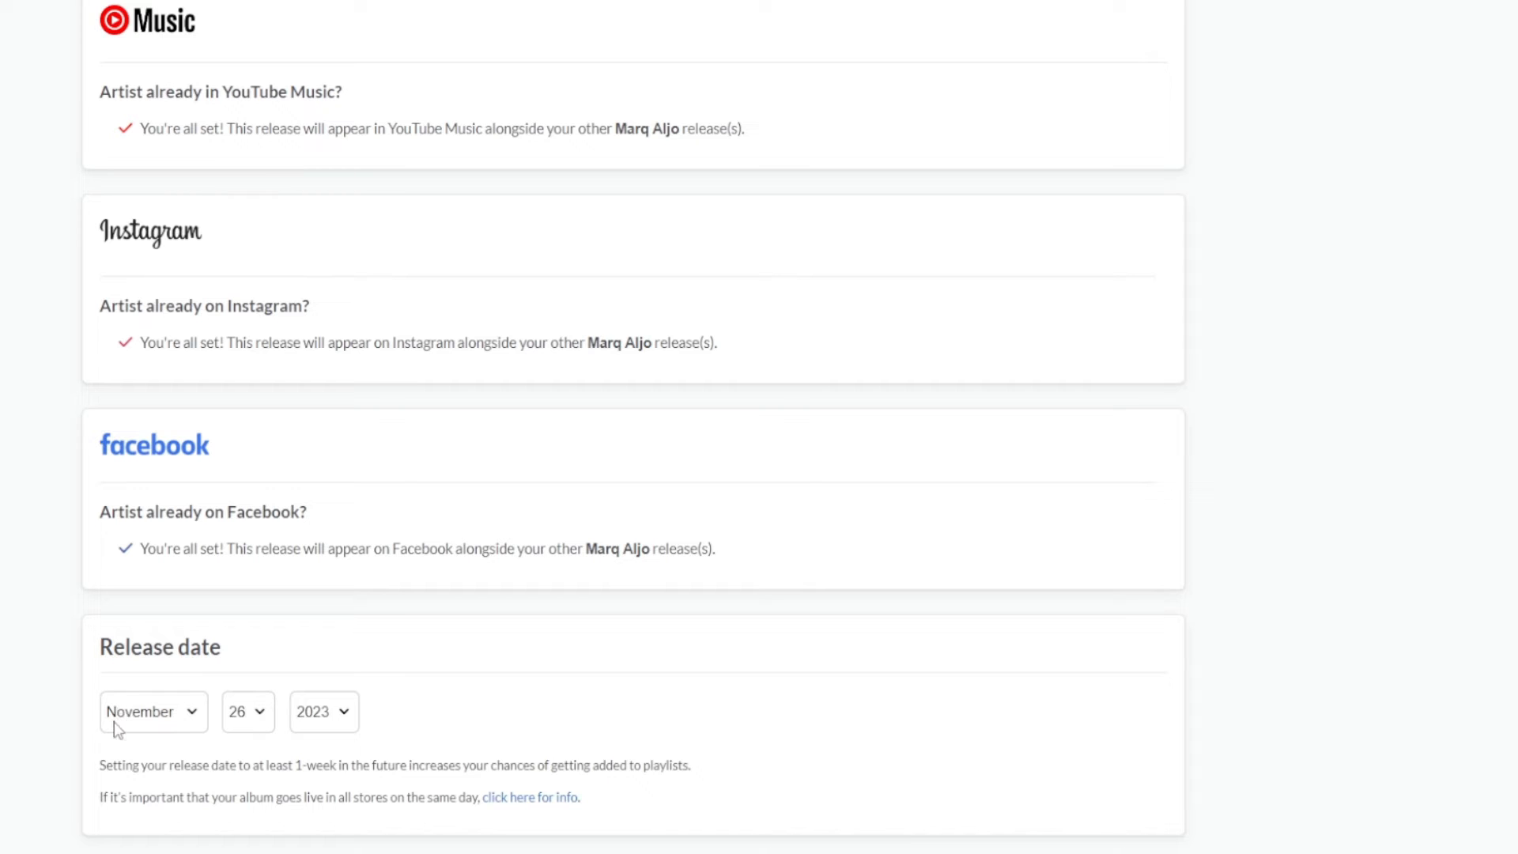
scroll(2, 656, down, 1)
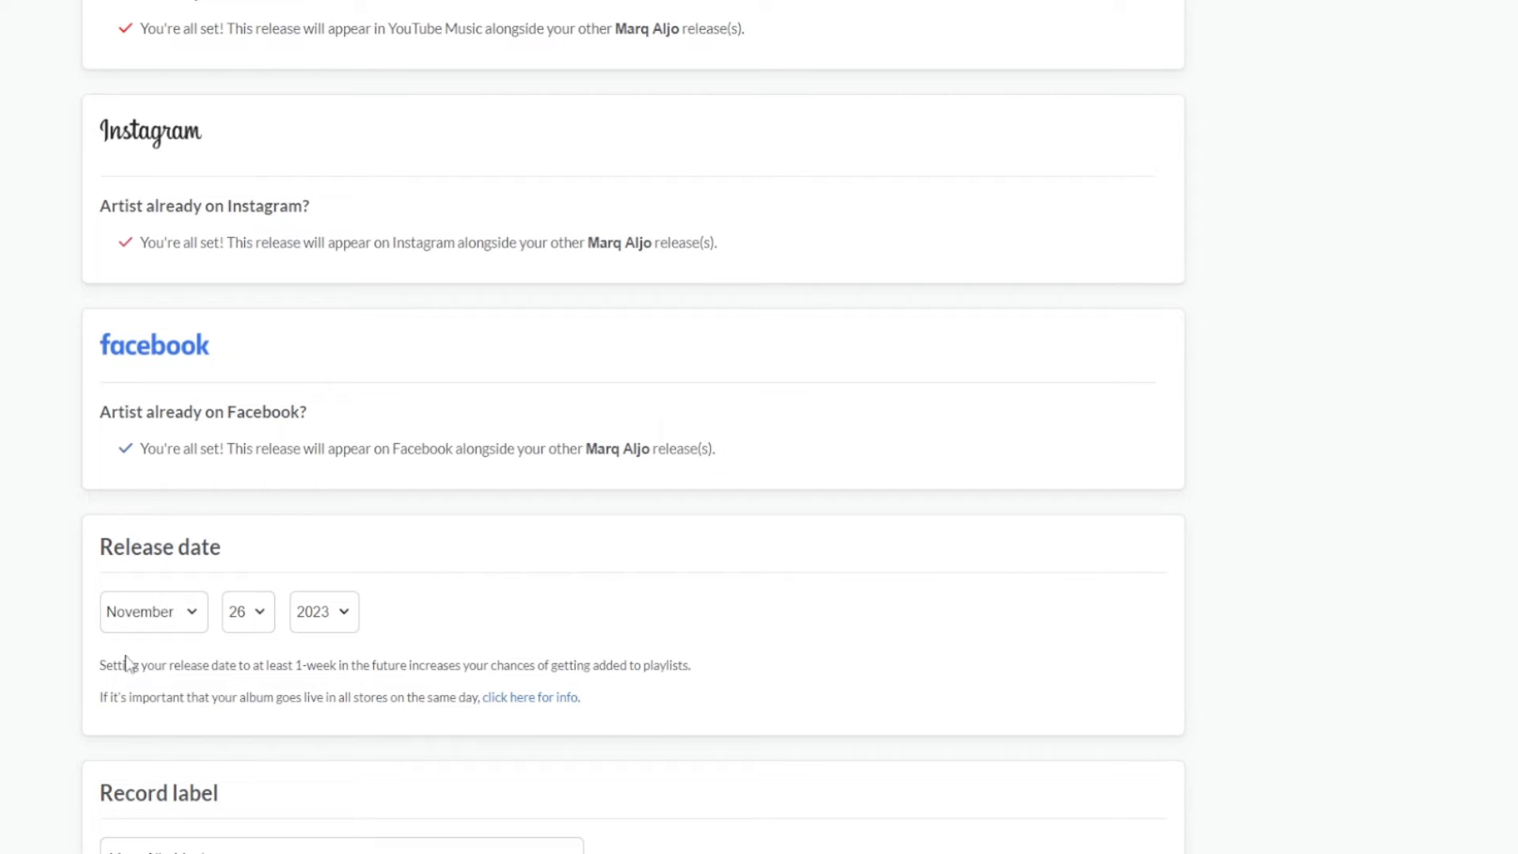
scroll(130, 664, down, 1)
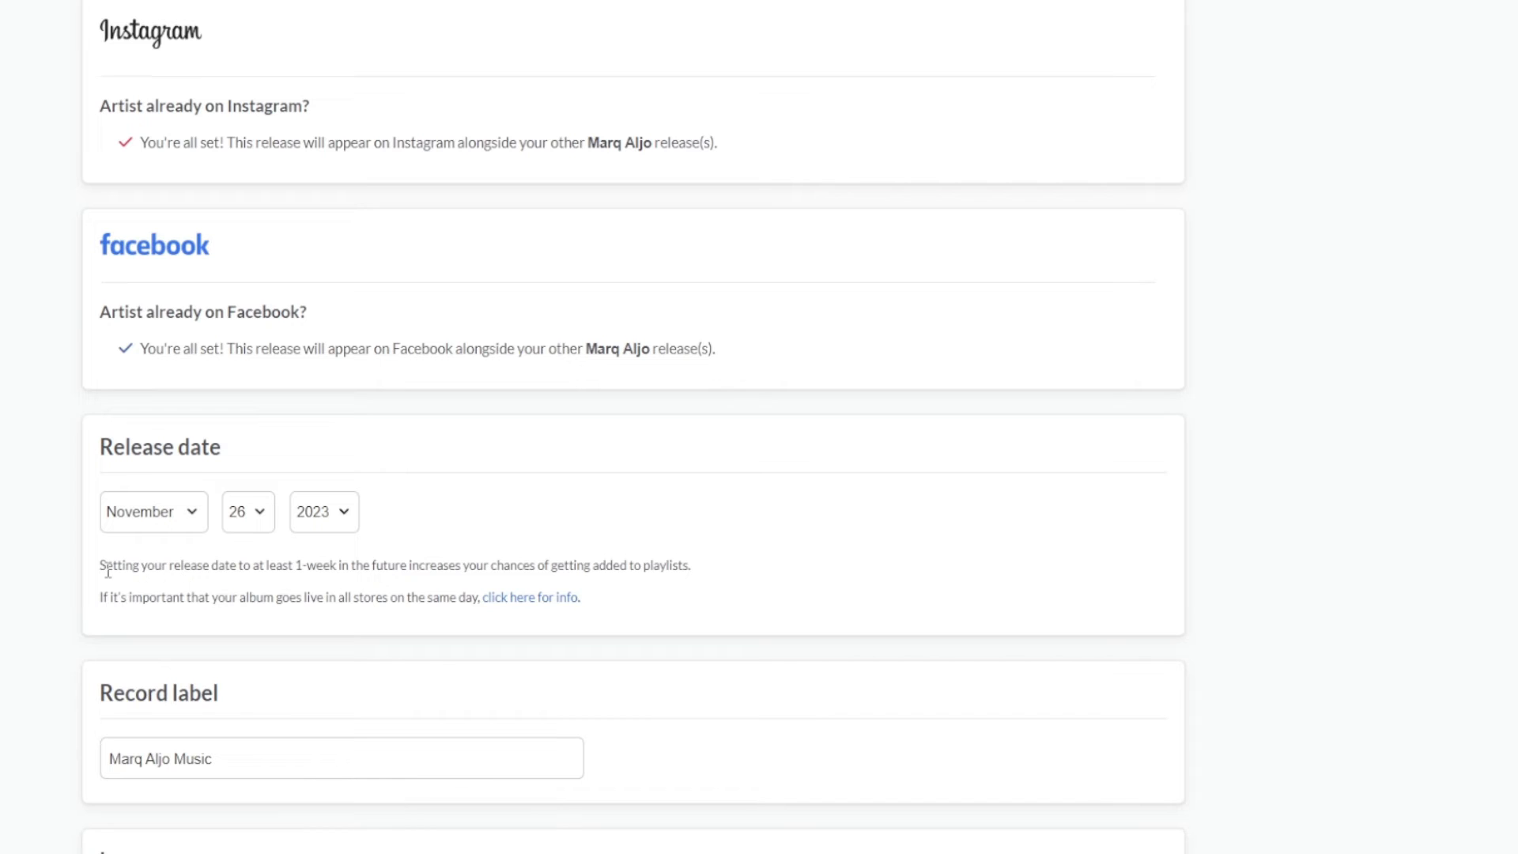
drag(100, 566, 237, 566)
click(313, 567)
drag(297, 565, 339, 564)
click(44, 533)
Step: Try Yes for the previously released question and compare the sections between Facebook and Record label
scroll(44, 522, up, 20)
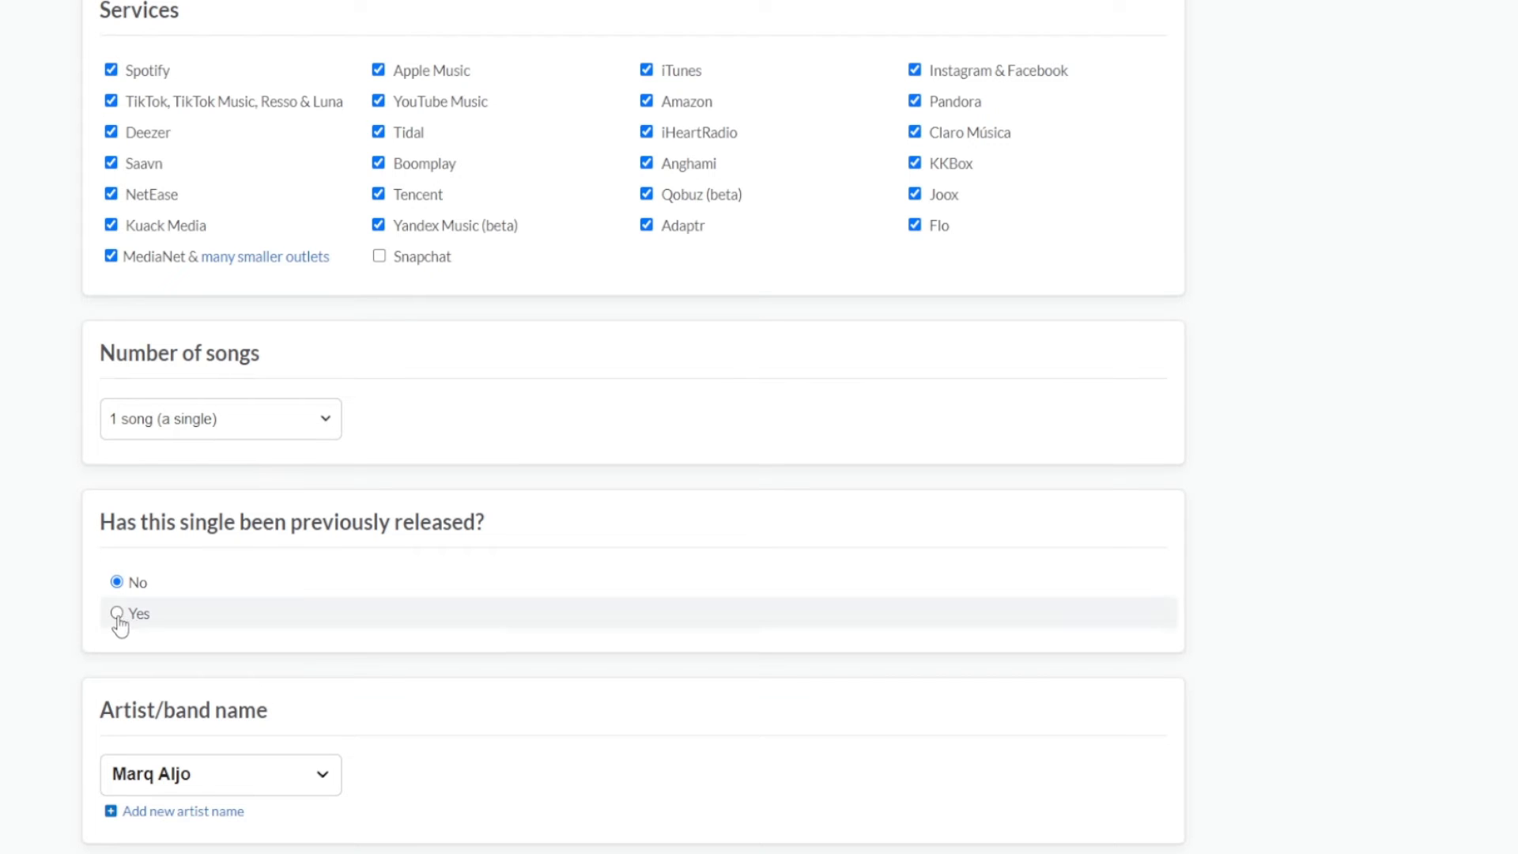
click(116, 615)
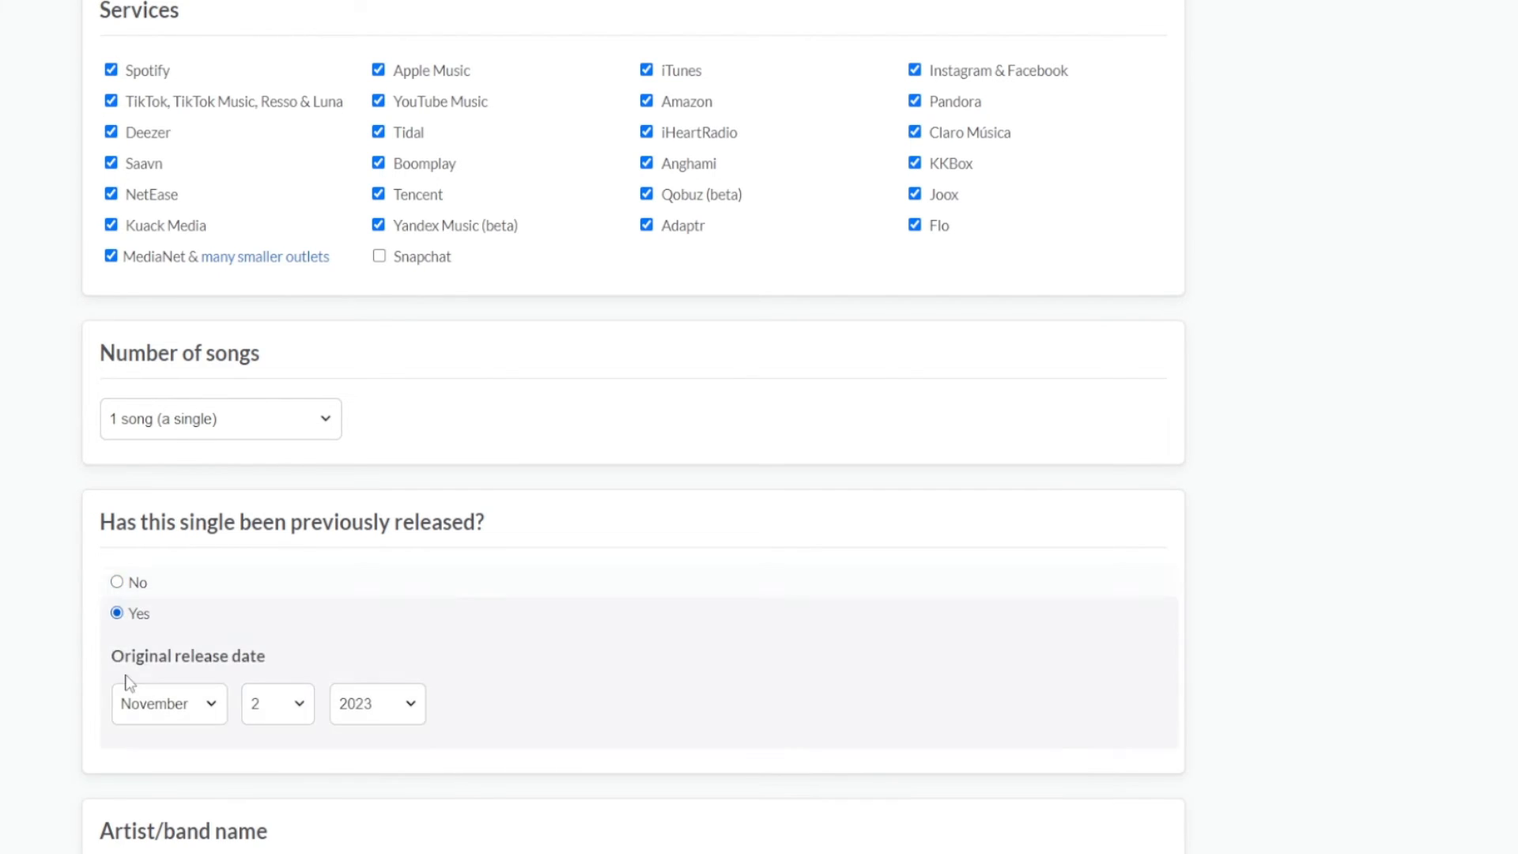
scroll(131, 633, down, 20)
scroll(195, 664, down, 3)
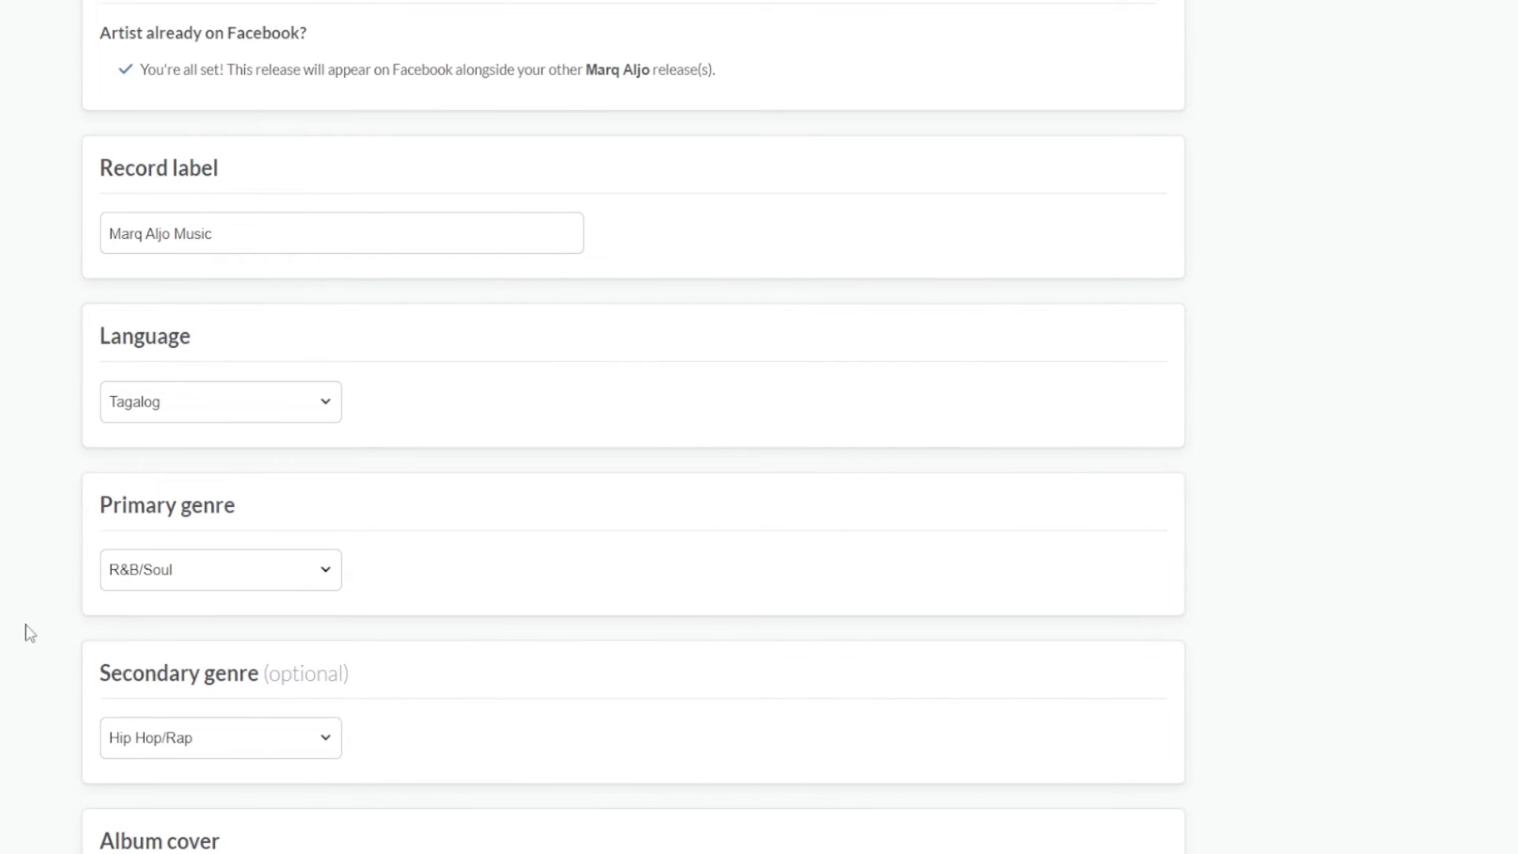
scroll(13, 692, up, 20)
scroll(186, 661, down, 2)
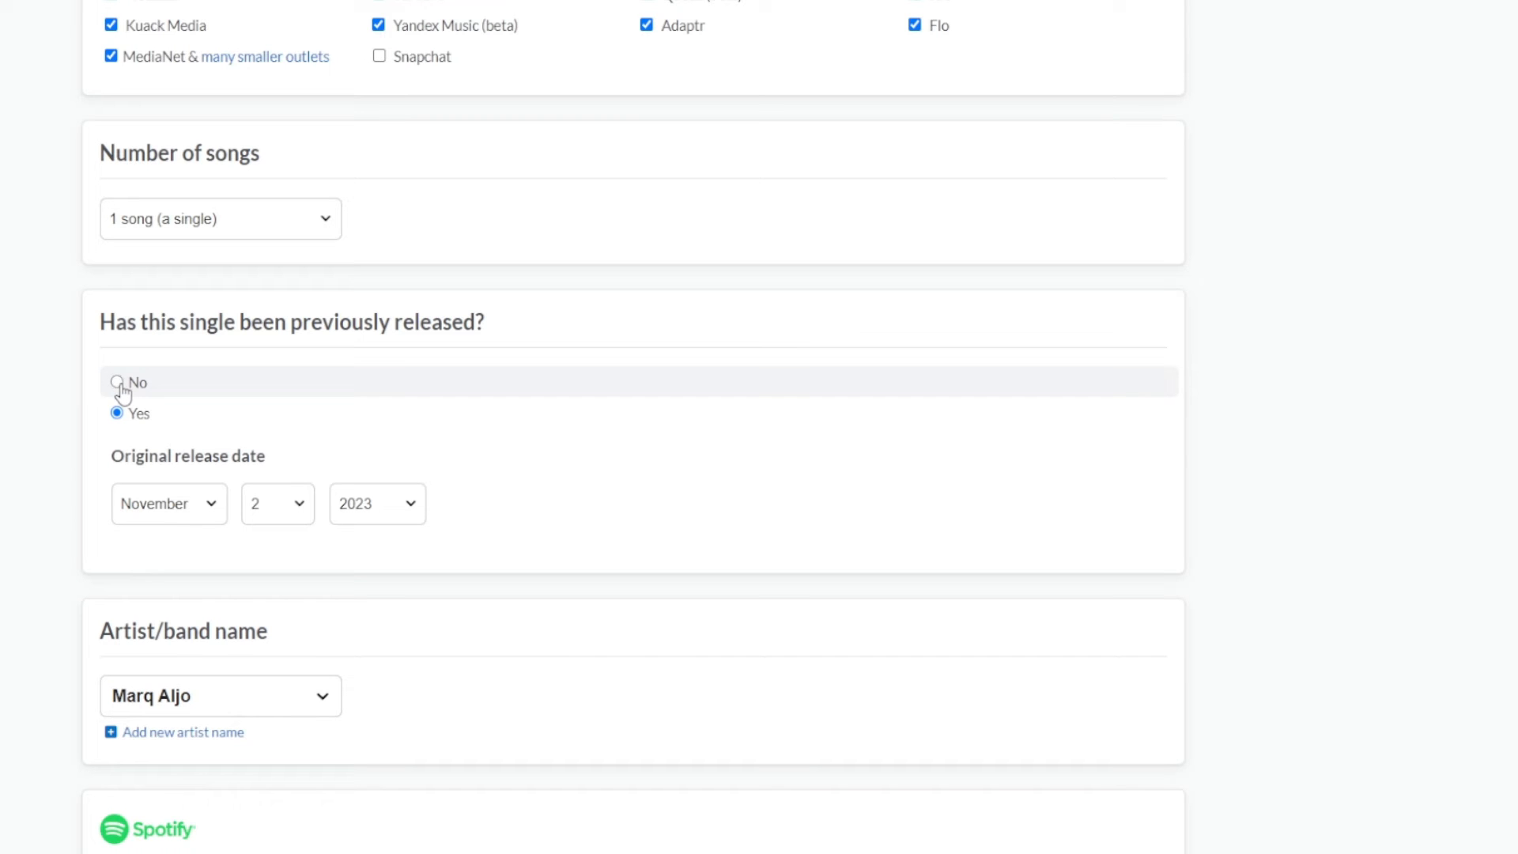
Step: Answer No to whether the single was previously released and bring up its Release date settings
click(118, 382)
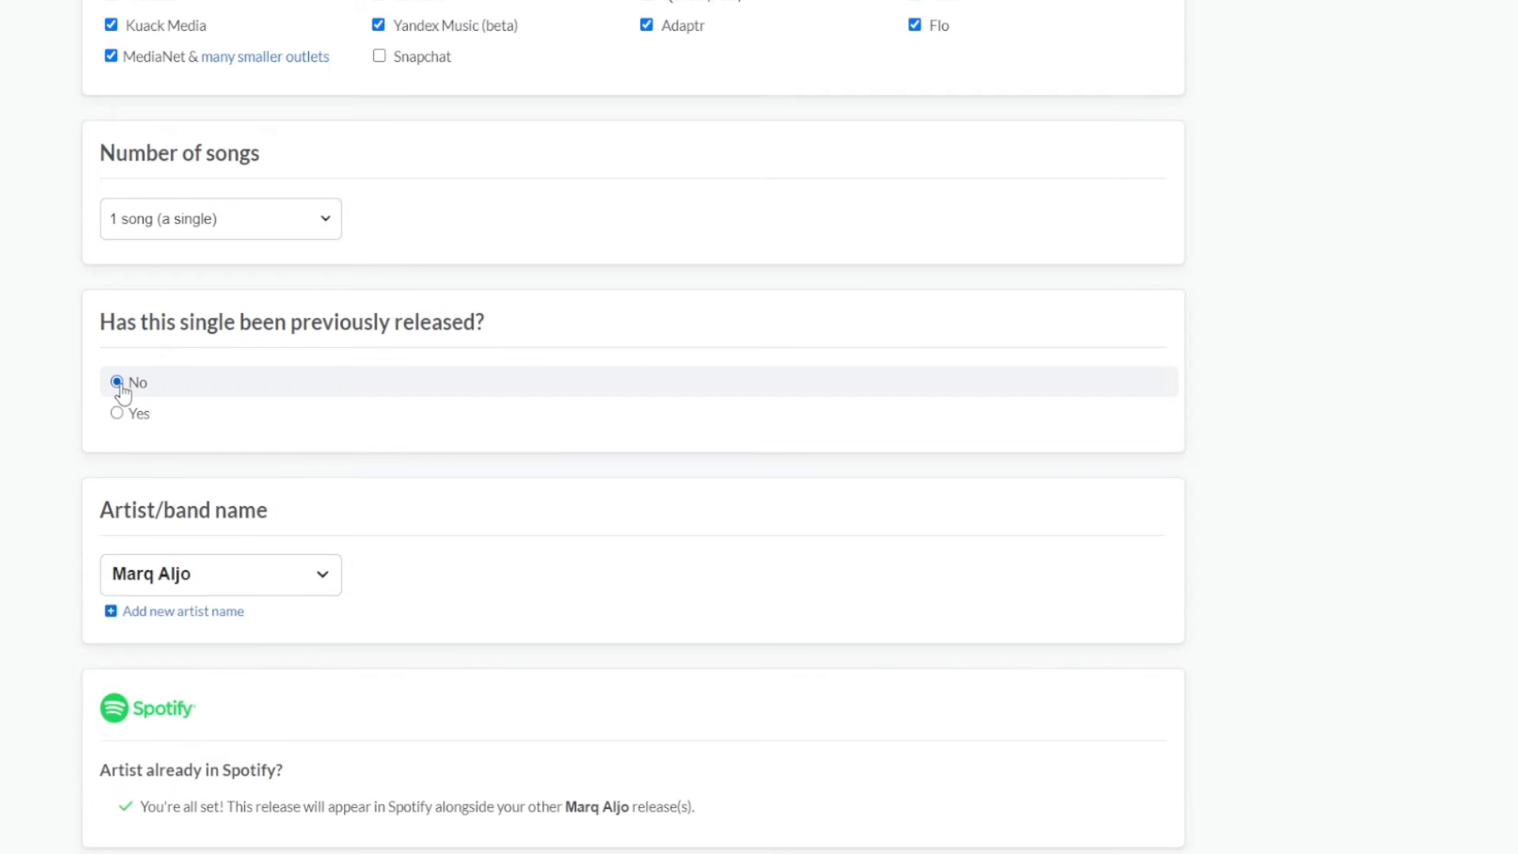
scroll(57, 454, down, 12)
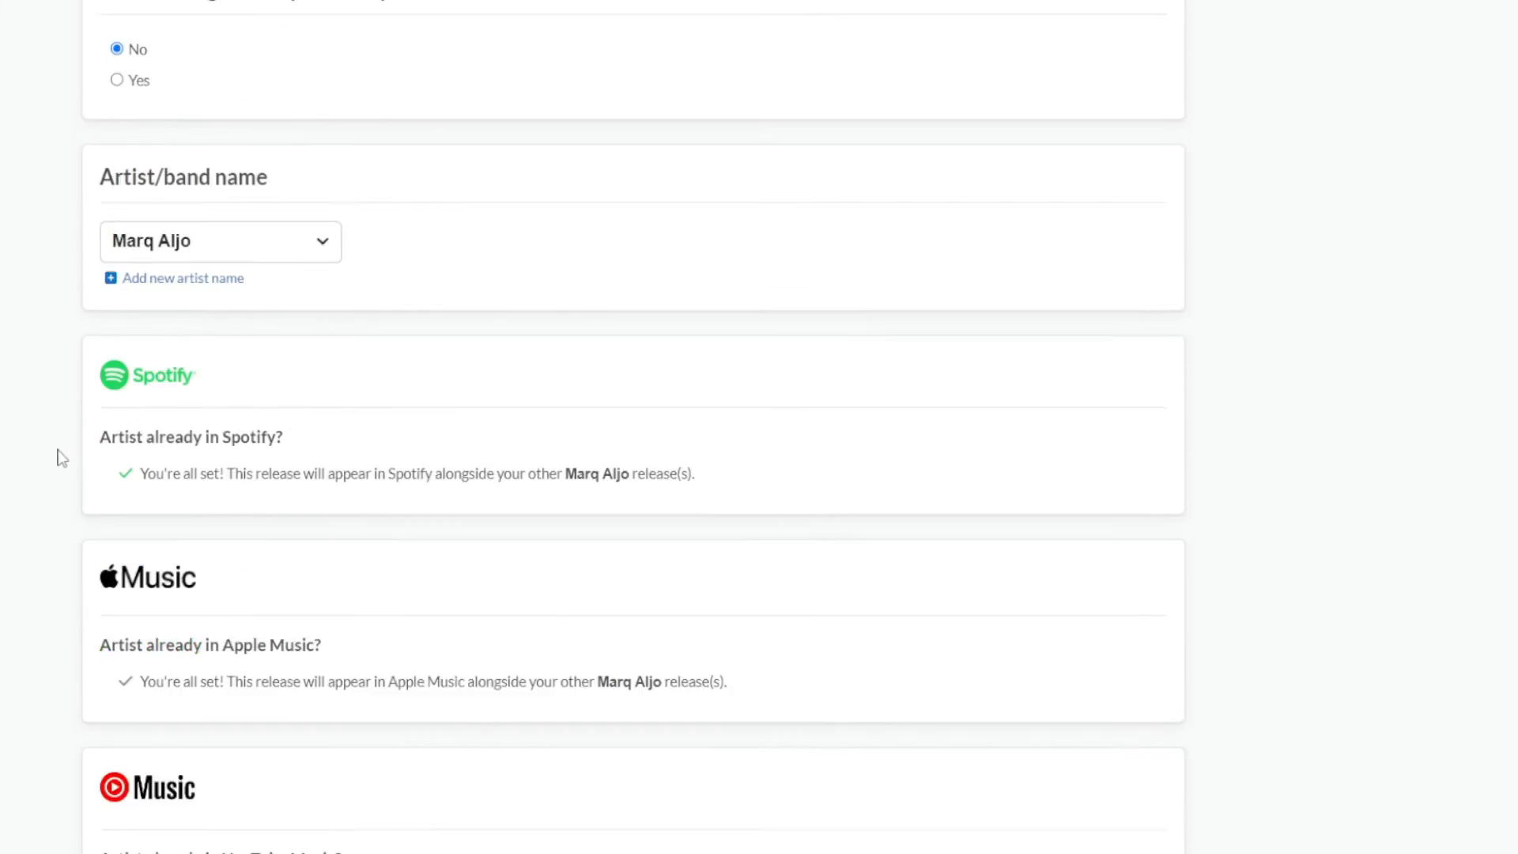
scroll(29, 522, down, 1)
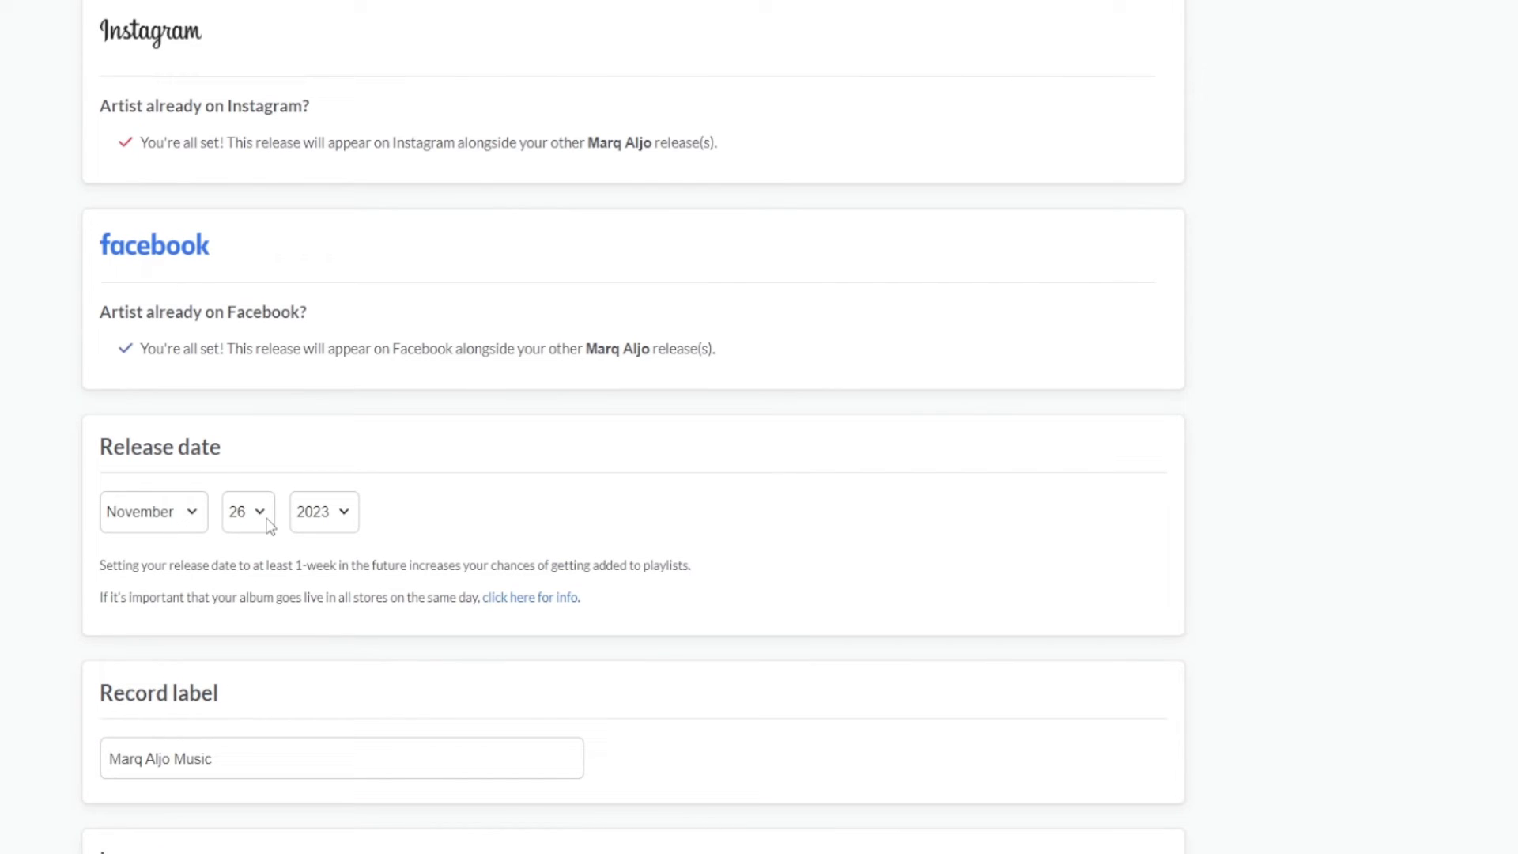
scroll(106, 554, down, 1)
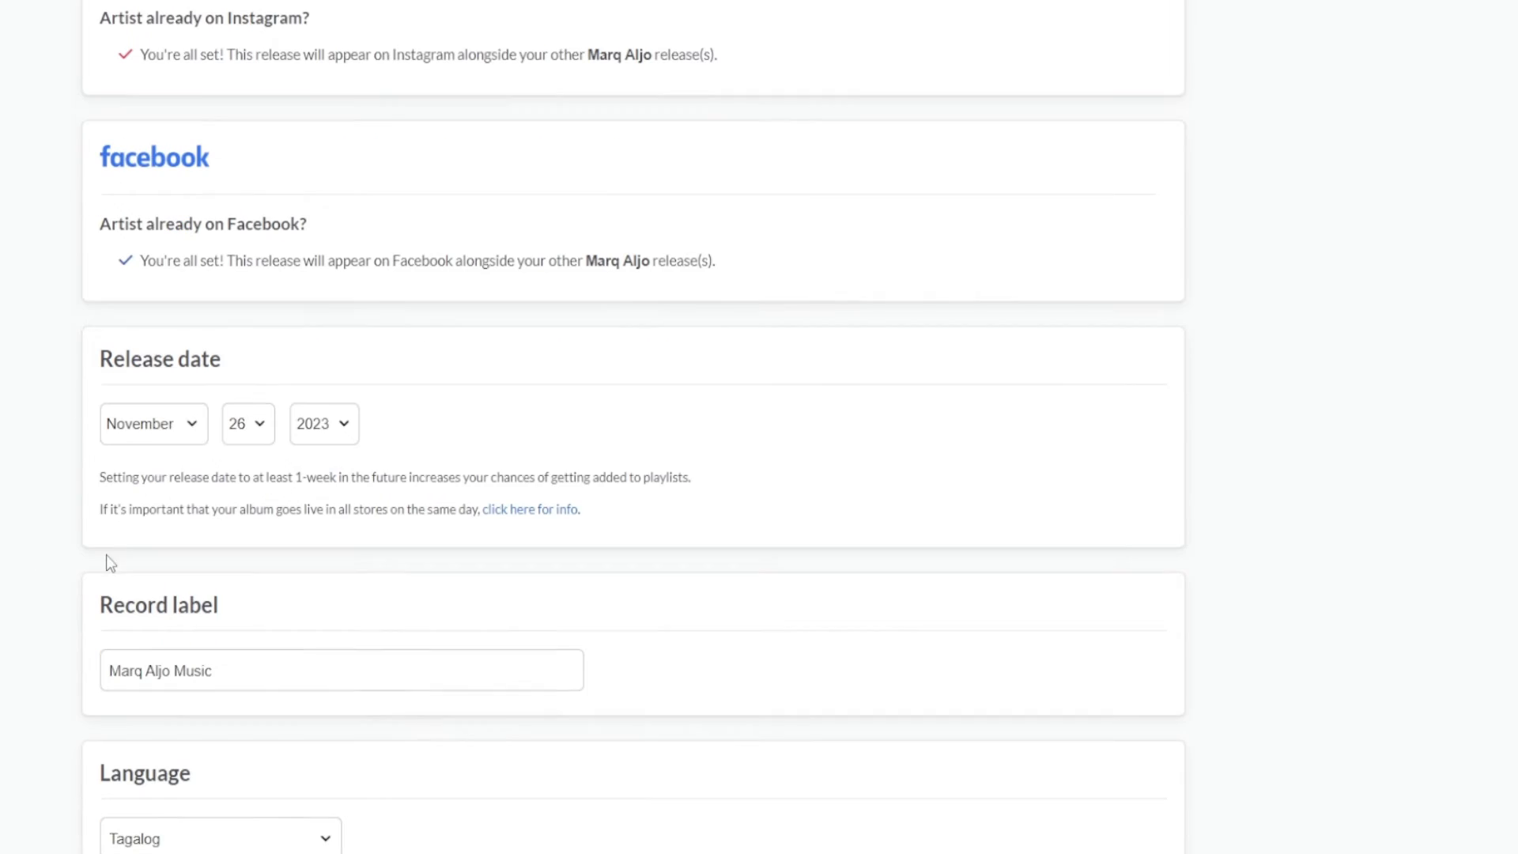
Step: Open the system calendar and compare the November and December 2023 dates for choosing a release day
click(1506, 853)
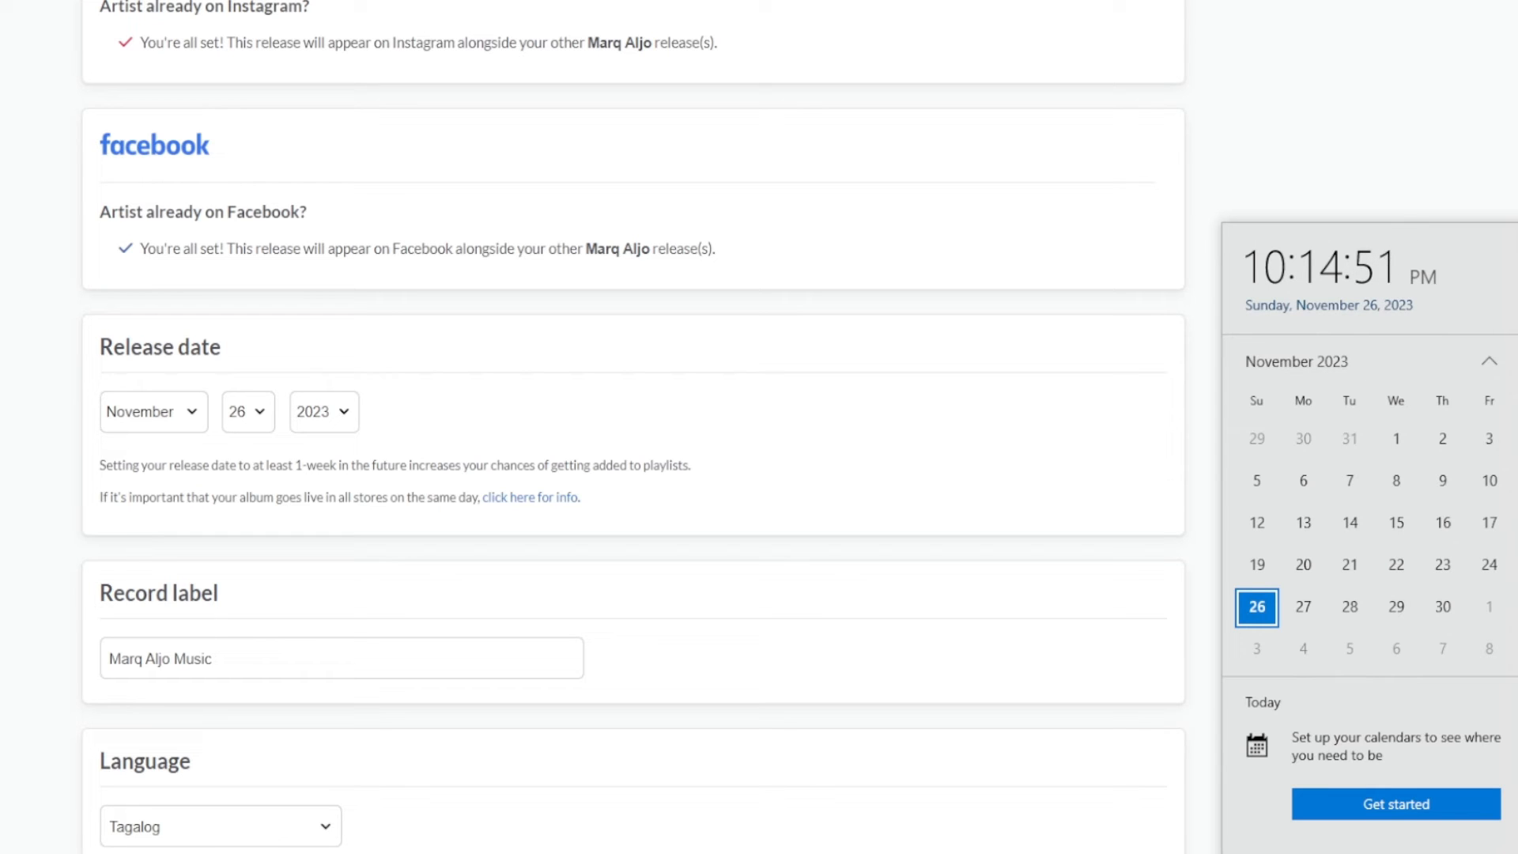
click(1517, 362)
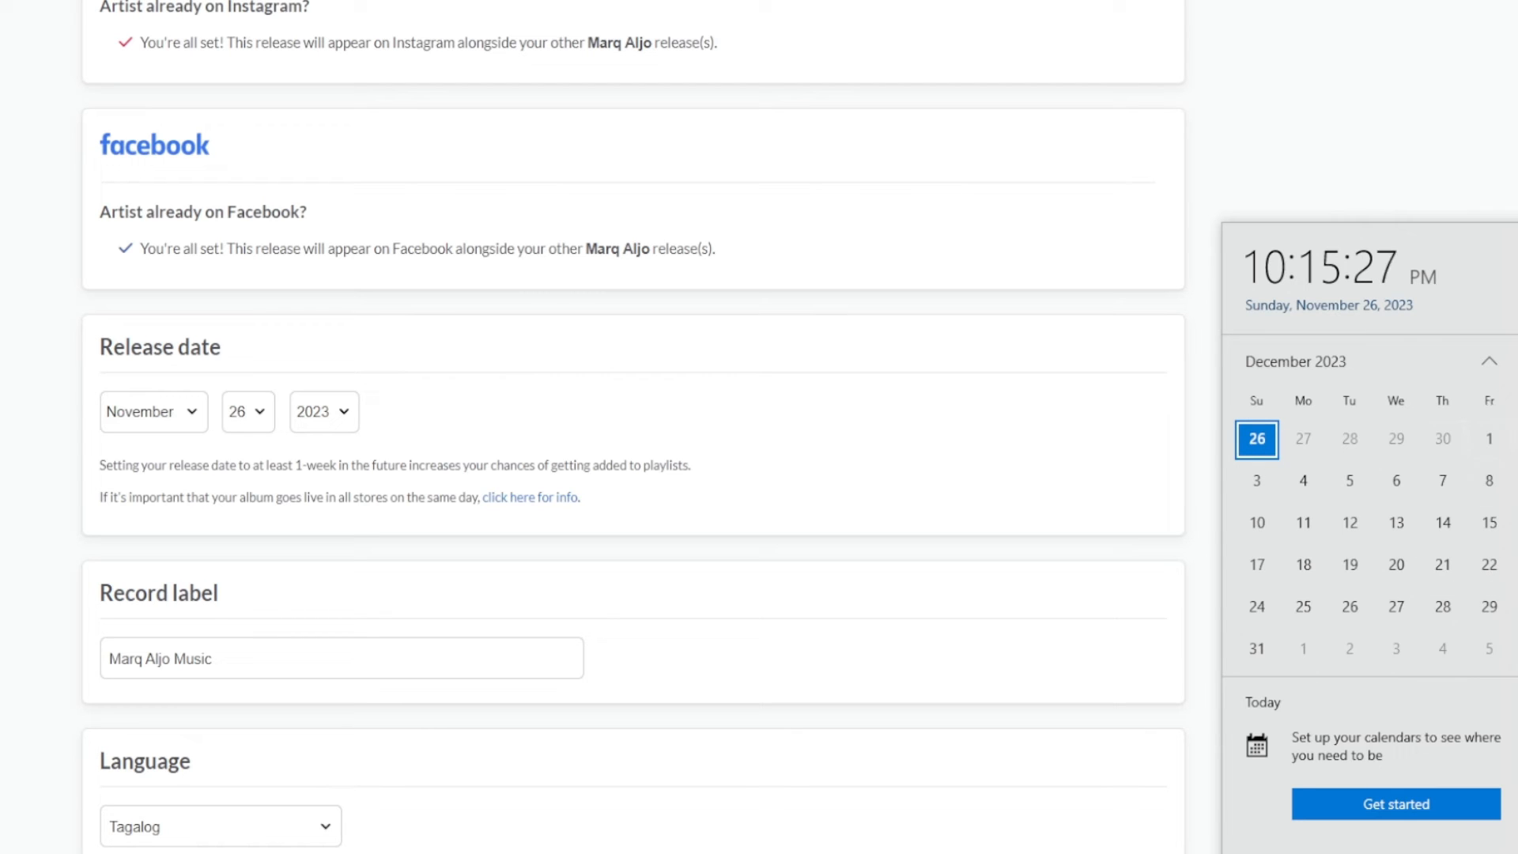
click(1488, 362)
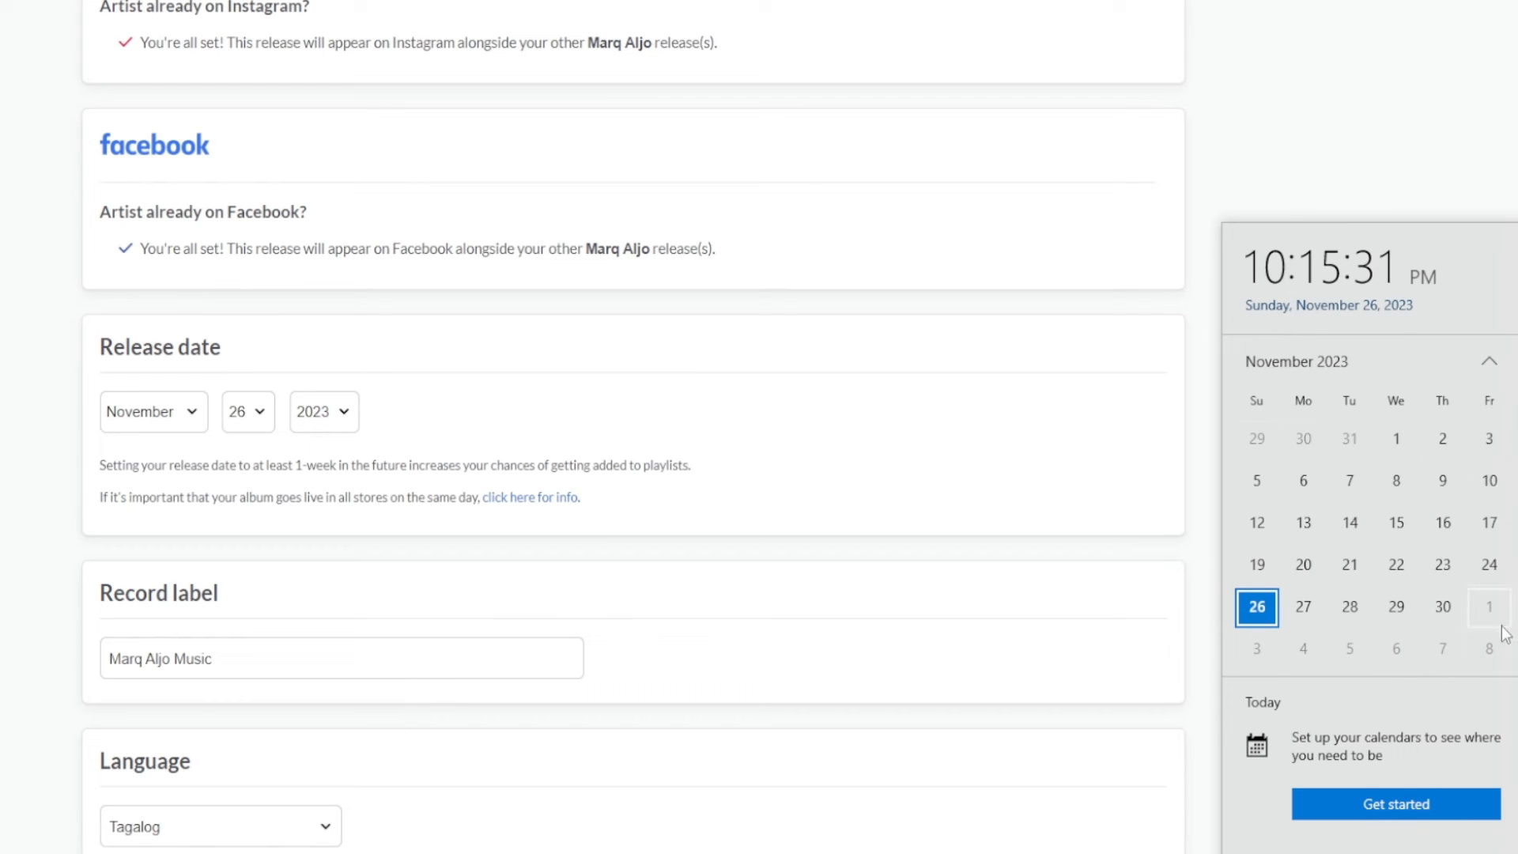
scroll(1287, 419, down, 1)
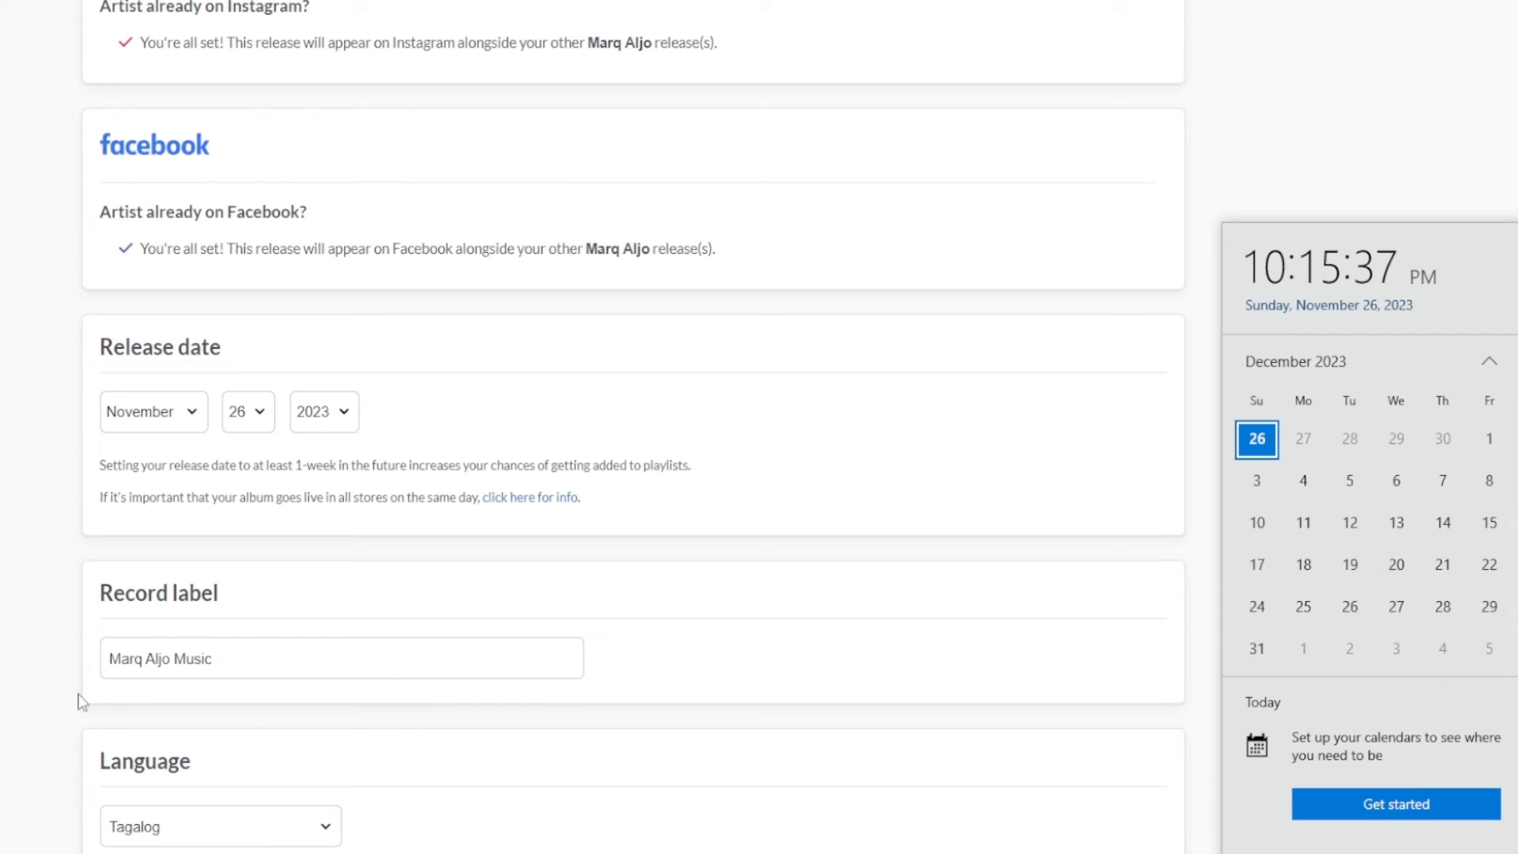
Step: Set the single's release date to December 22, 2023
click(196, 422)
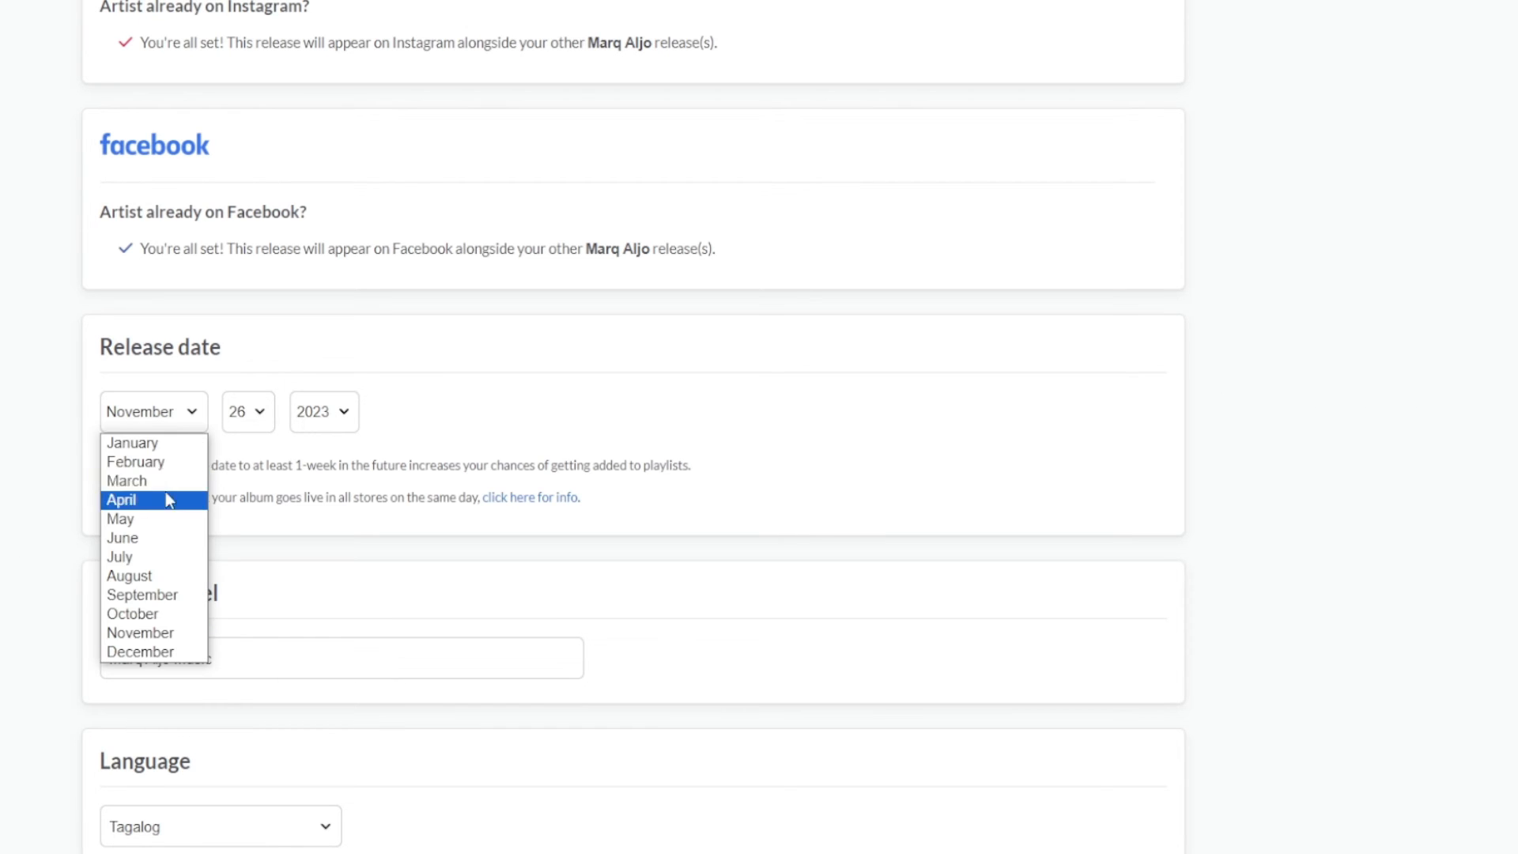
click(157, 651)
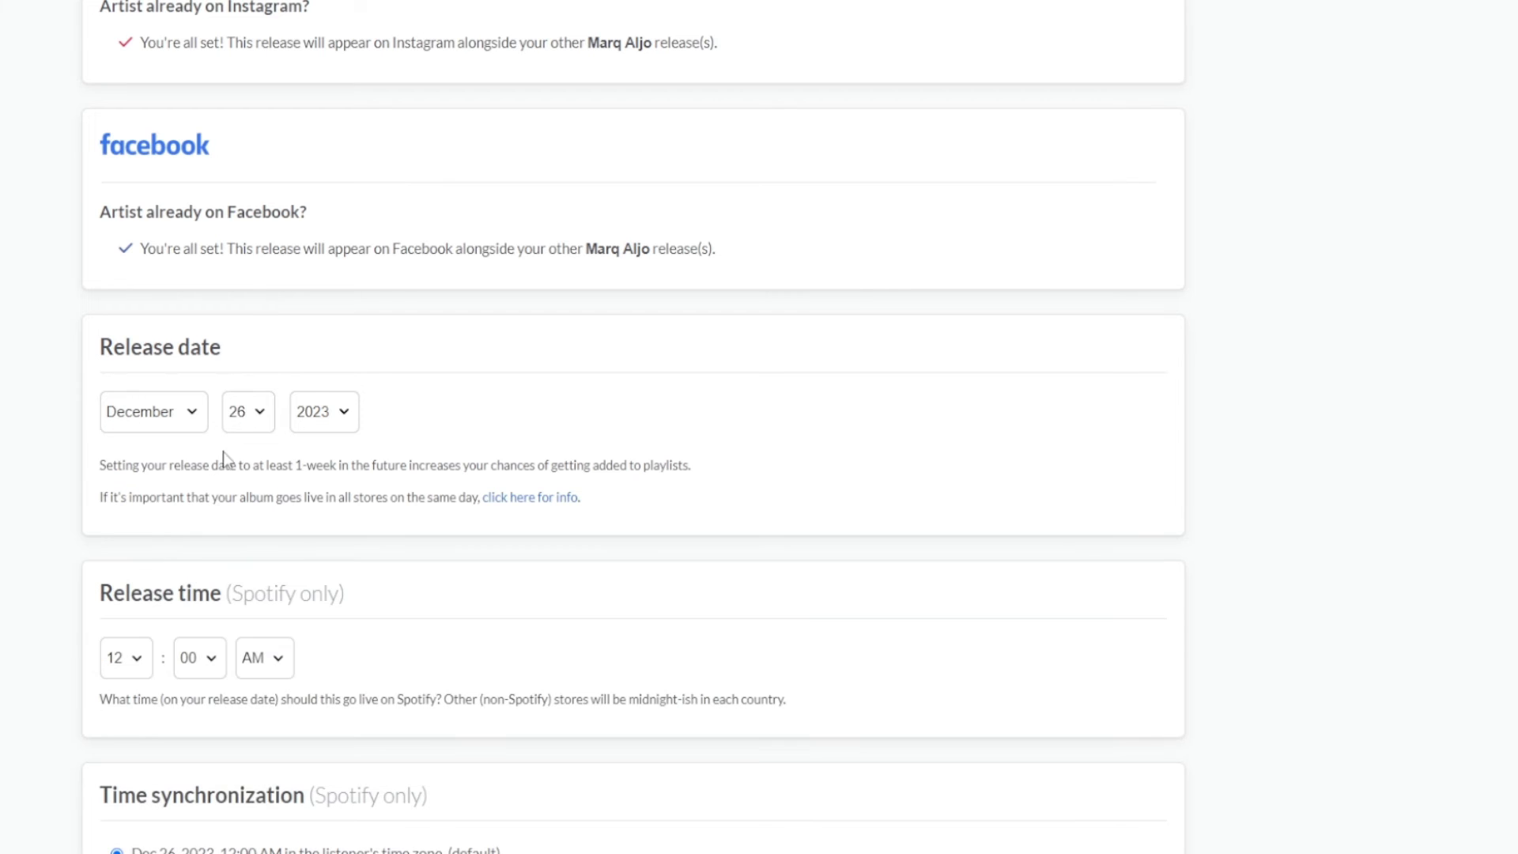
click(245, 413)
click(246, 736)
Step: Review the Spotify release time, time synchronization and preorder options, and the remaining sections down to the mandatory checkboxes
scroll(51, 494, down, 3)
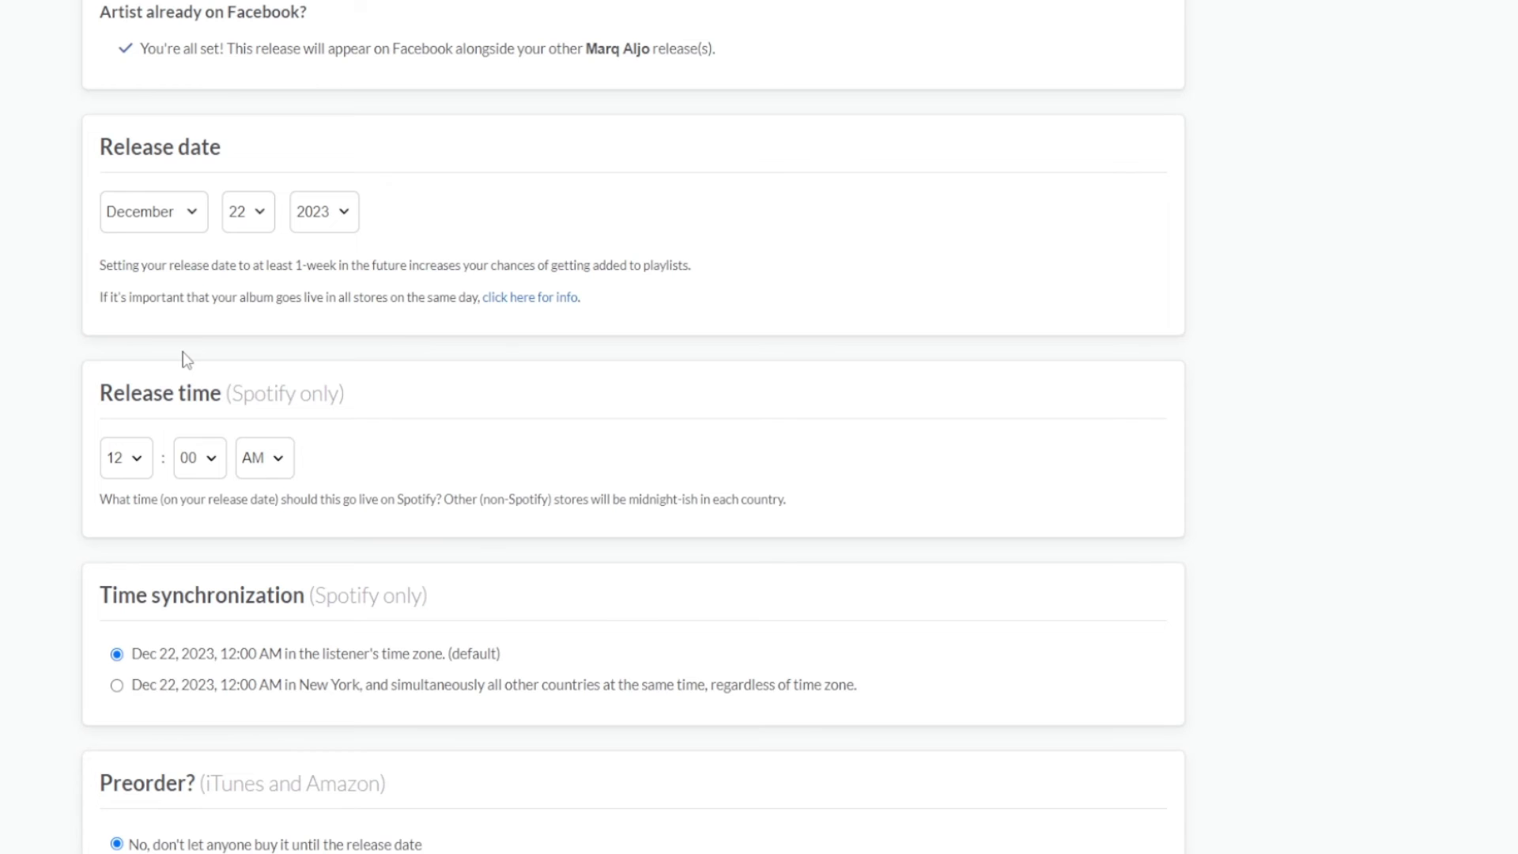
scroll(183, 352, down, 2)
scroll(57, 326, up, 4)
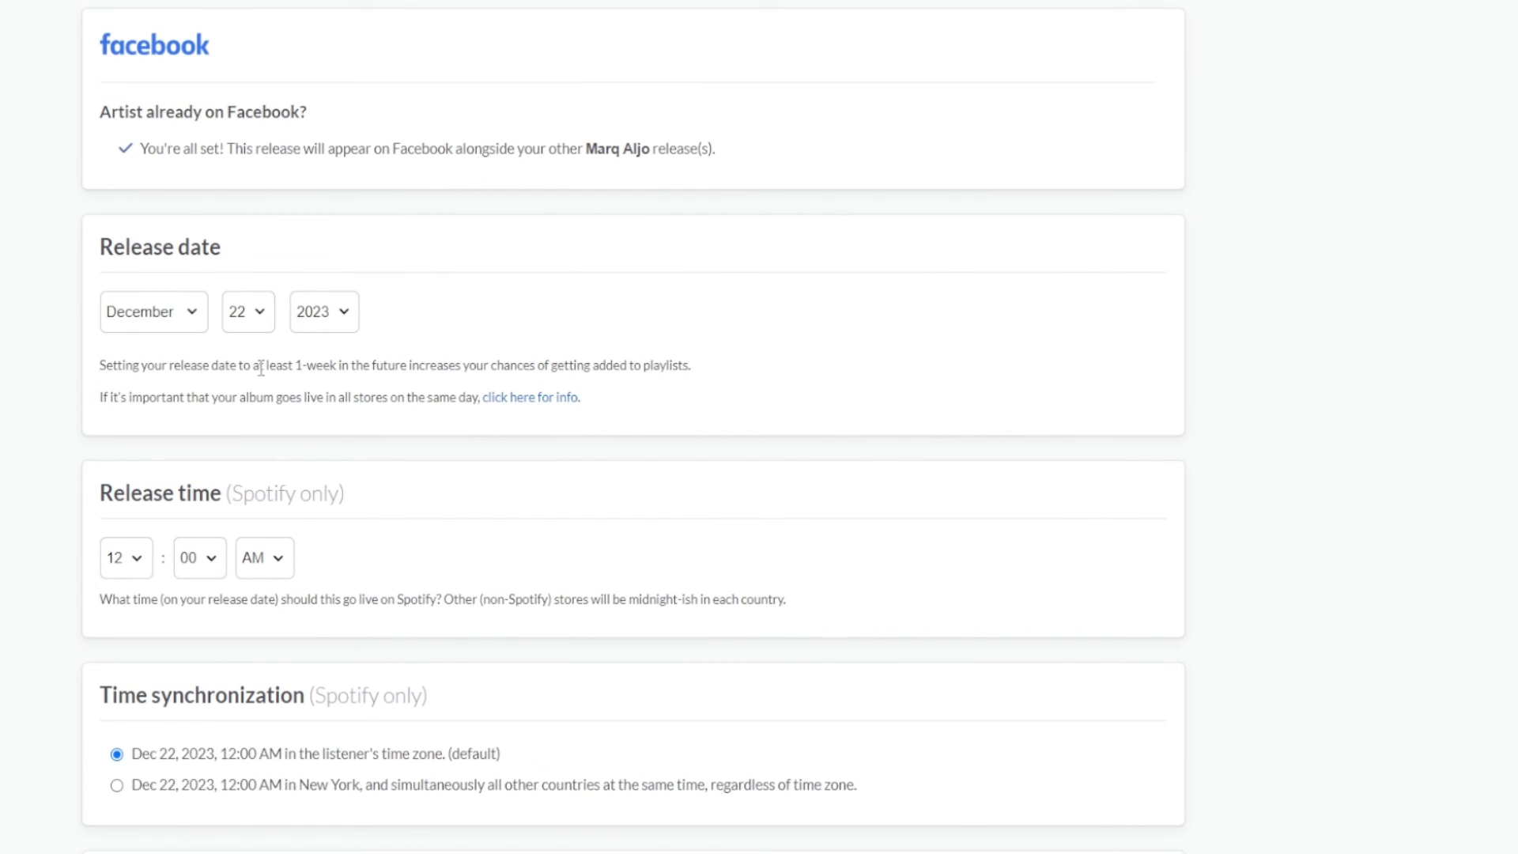
scroll(135, 481, down, 4)
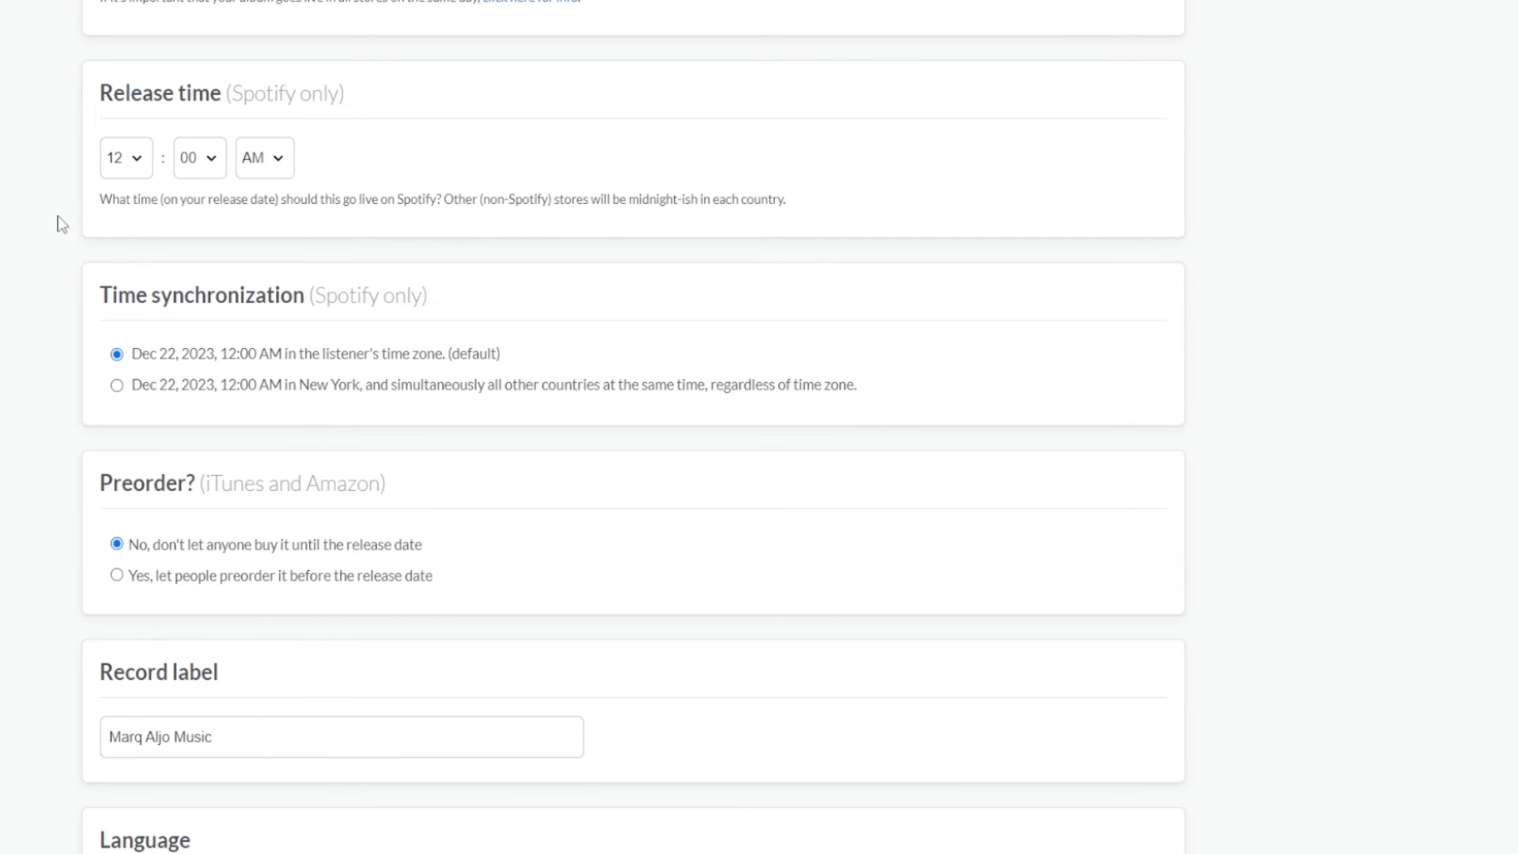
scroll(54, 292, up, 1)
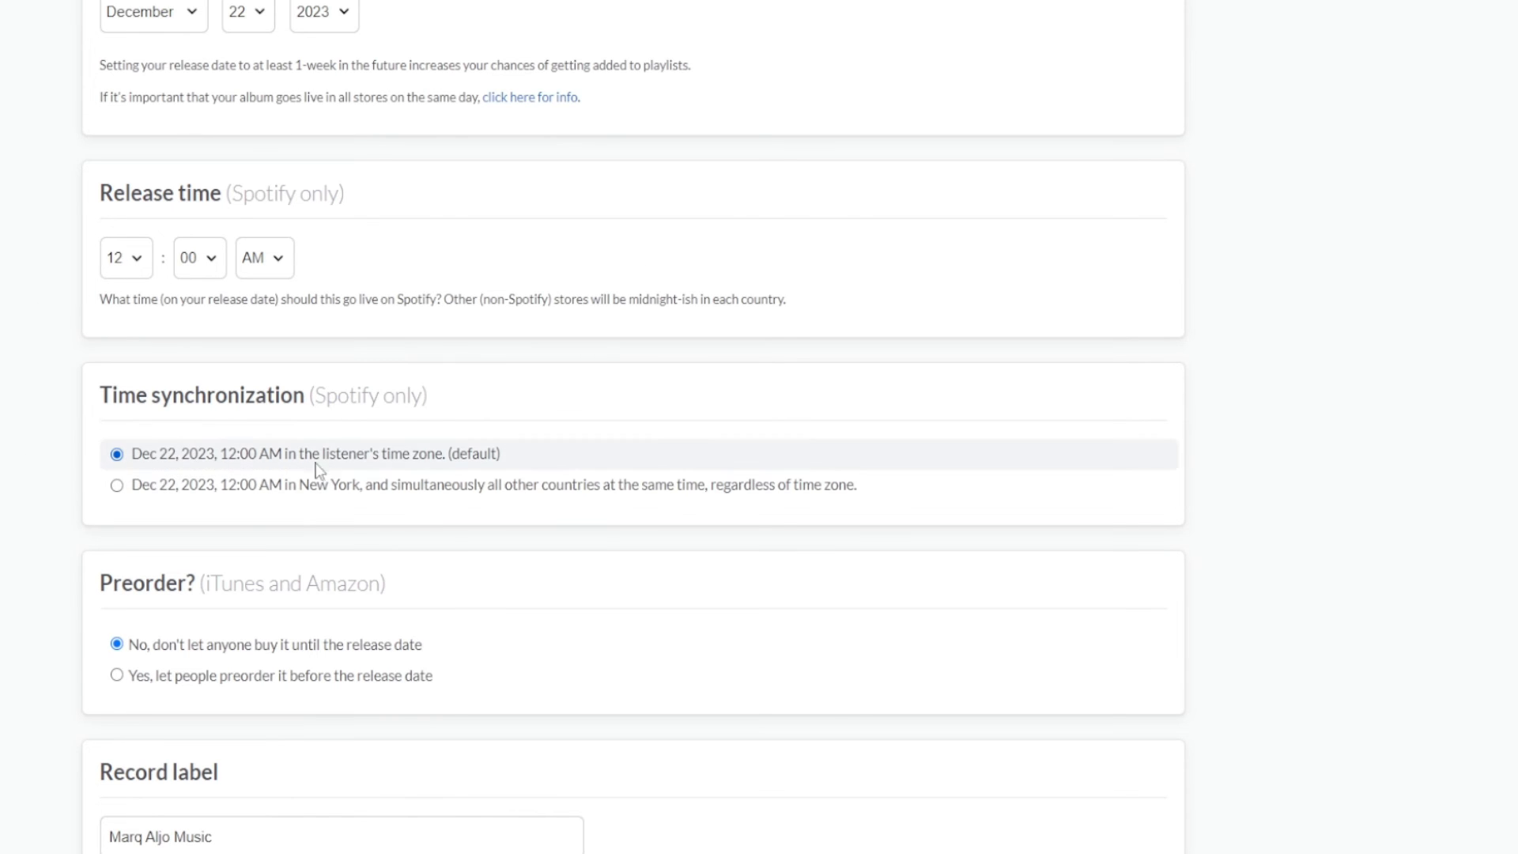
scroll(135, 308, down, 2)
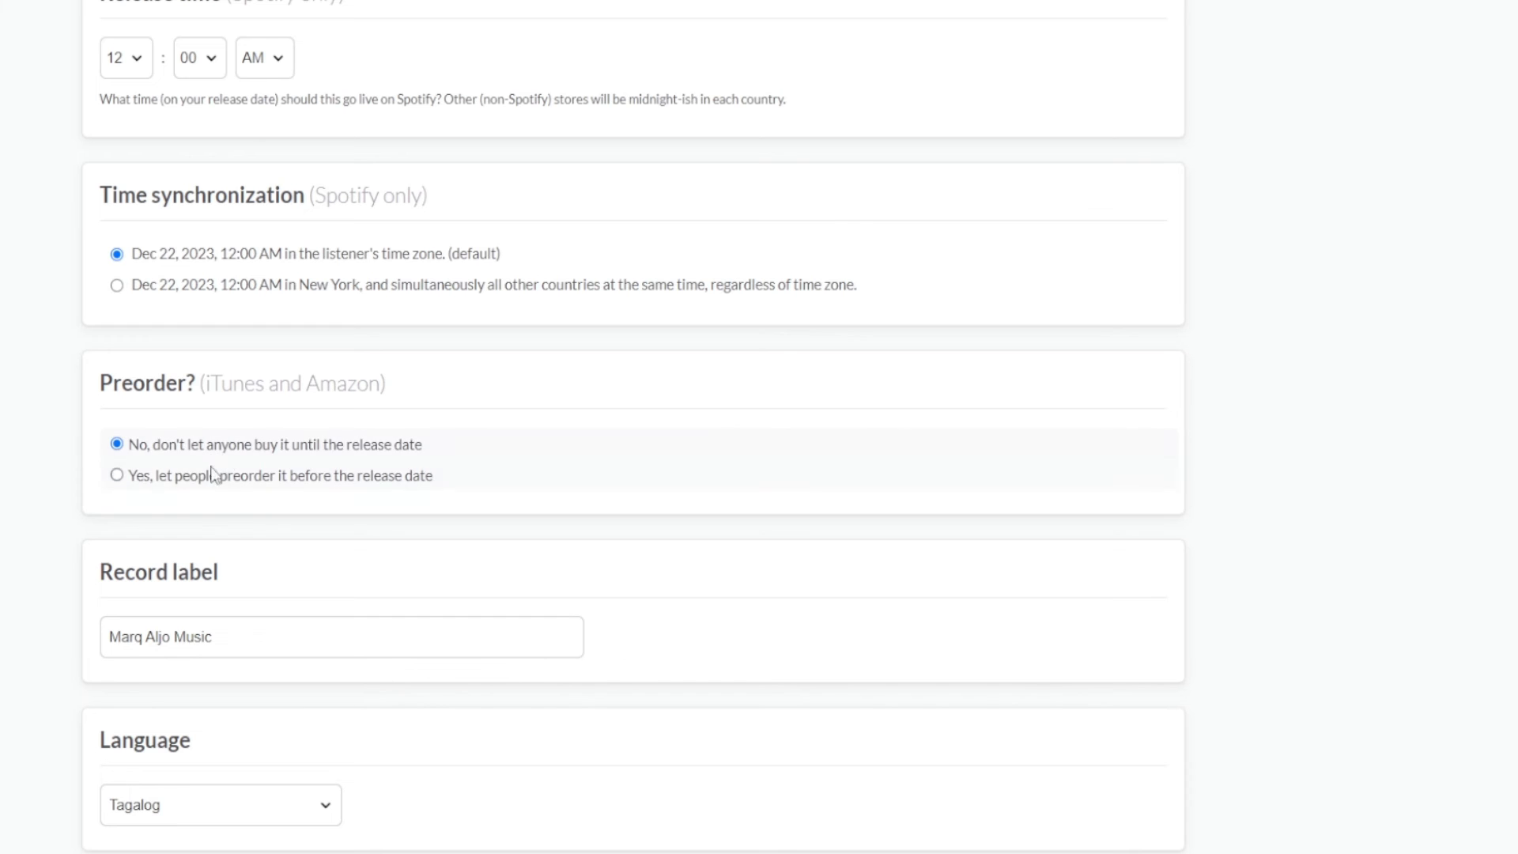
scroll(48, 502, down, 1)
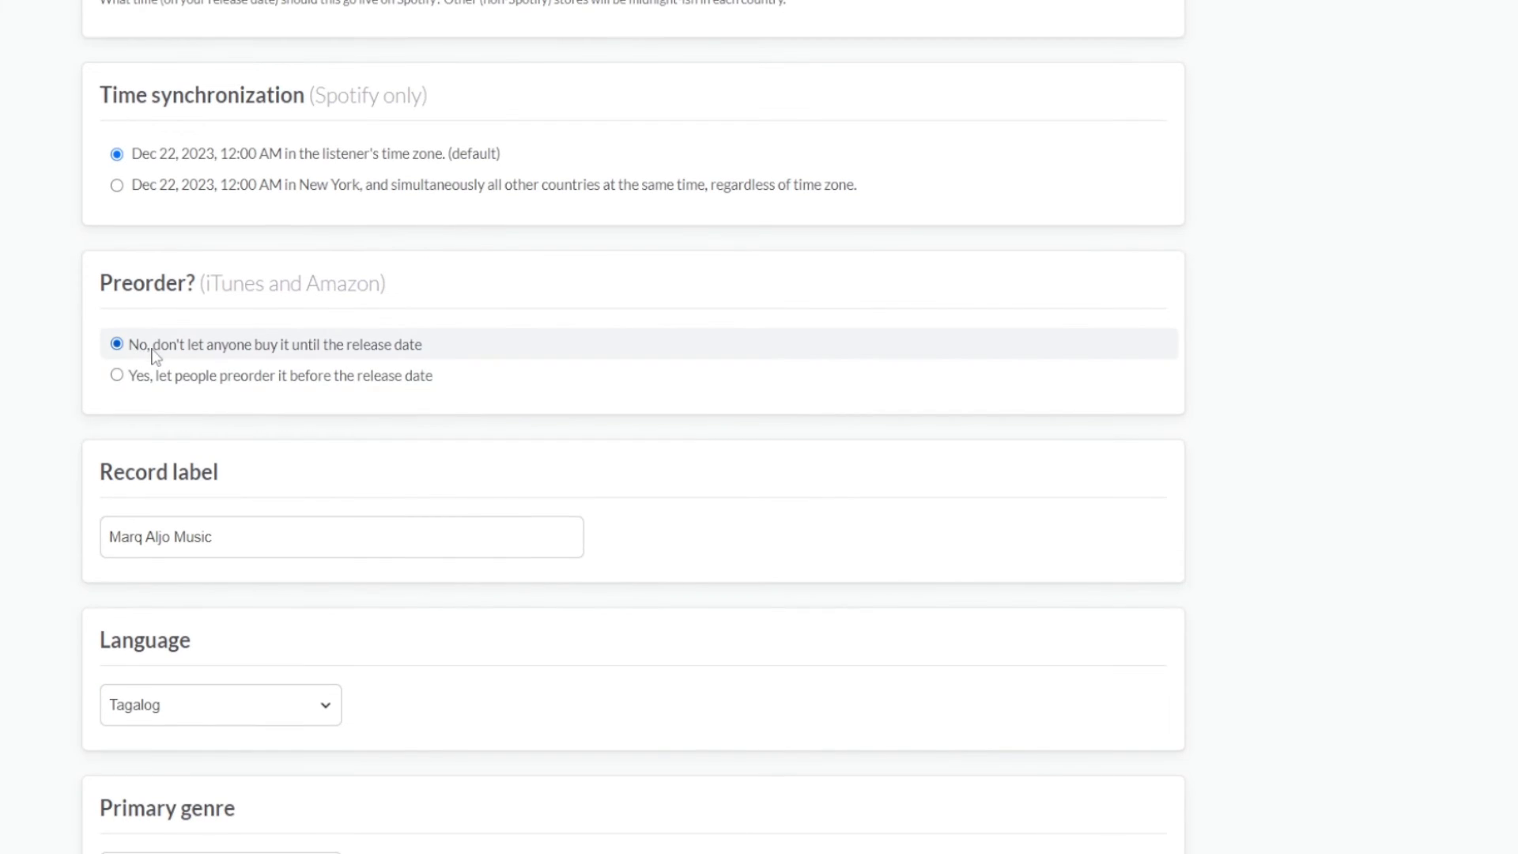
scroll(156, 357, down, 5)
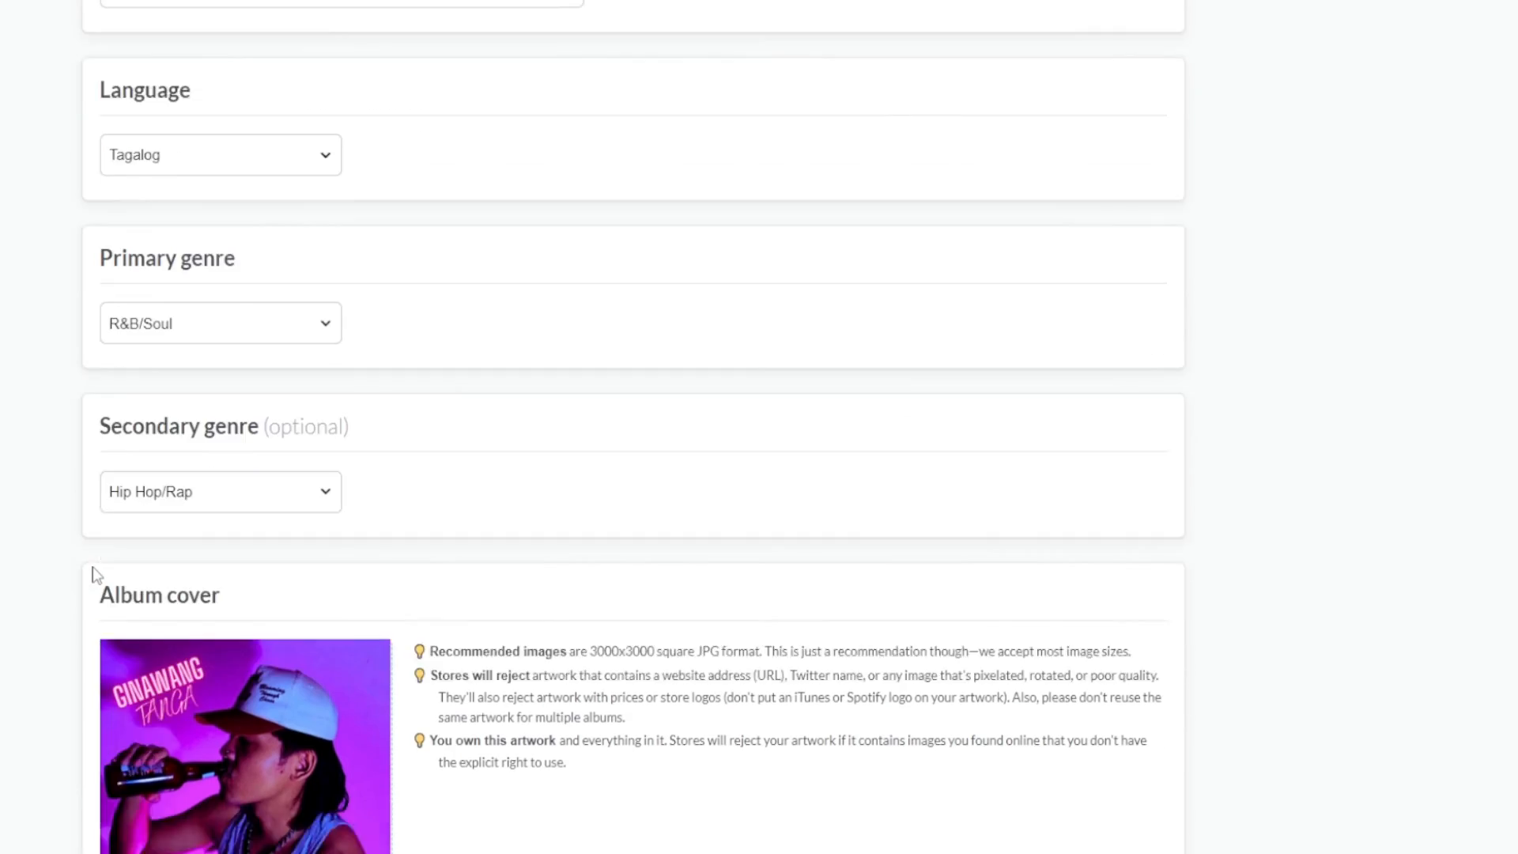
scroll(95, 573, down, 12)
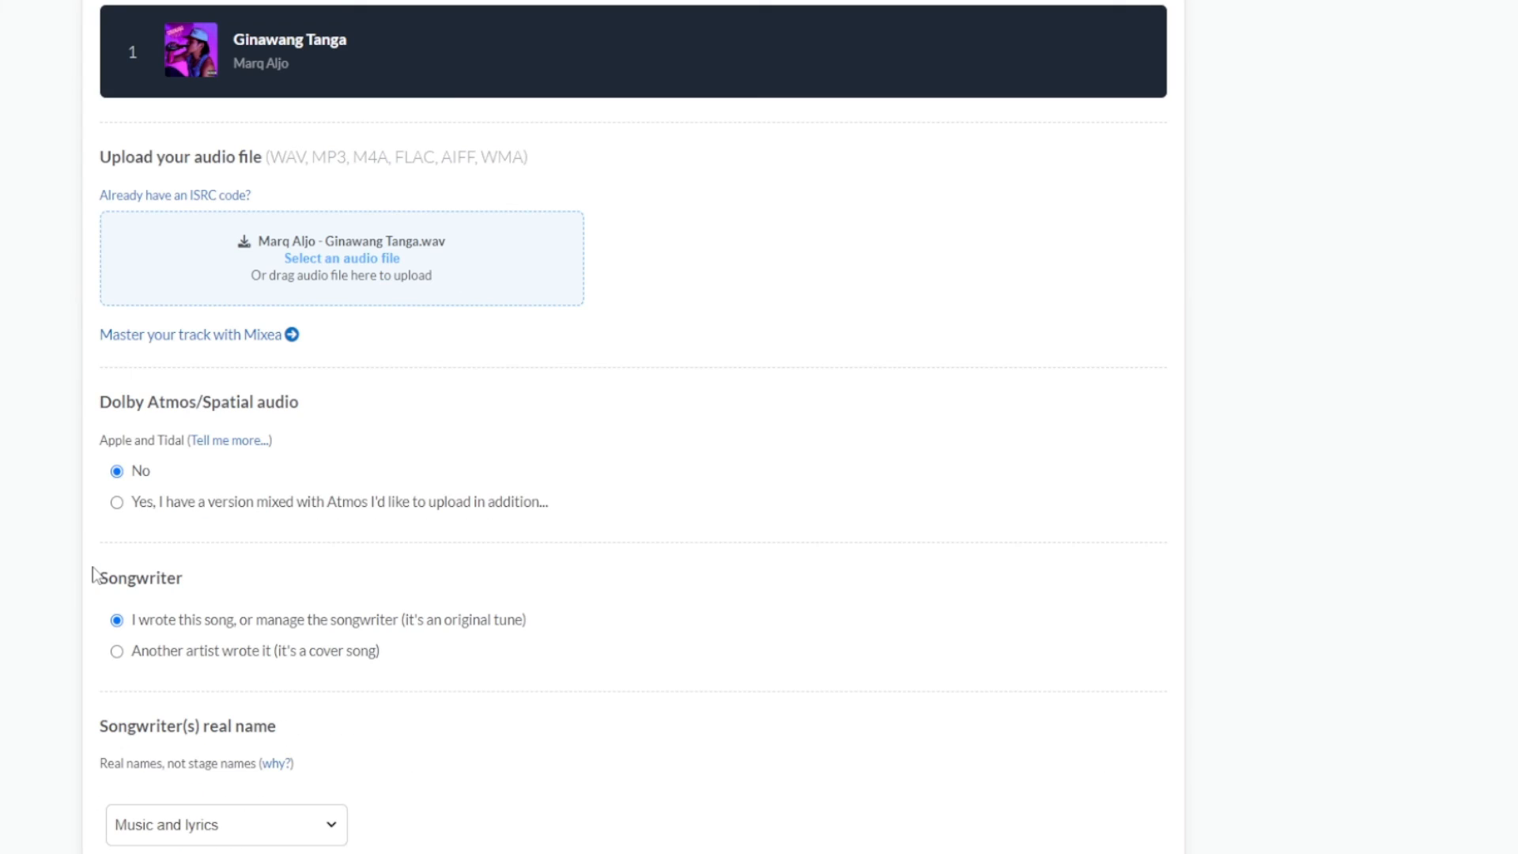
scroll(93, 575, up, 7)
scroll(95, 574, down, 18)
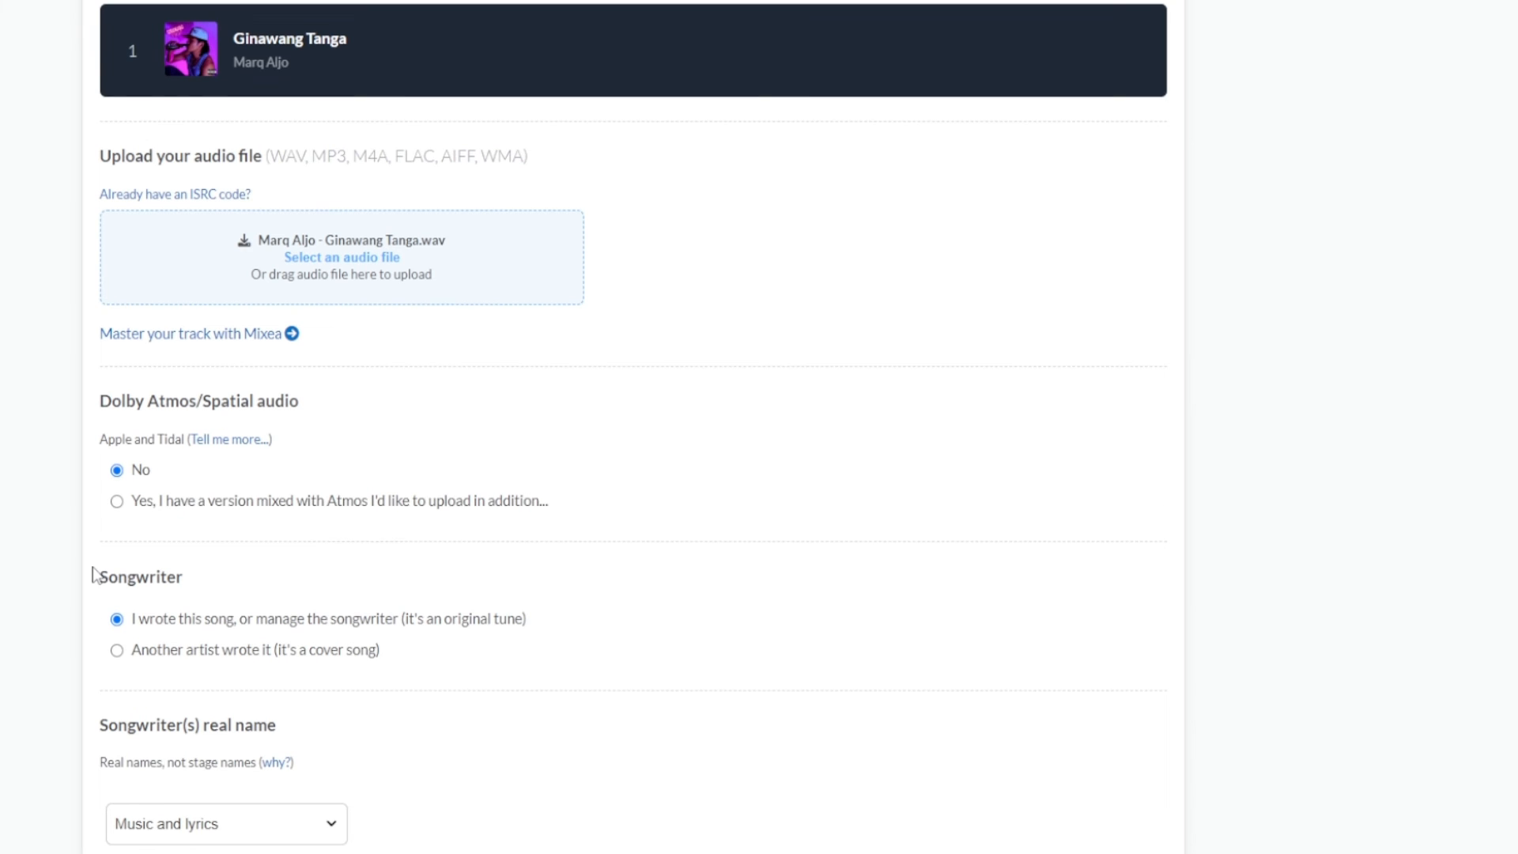
scroll(95, 575, down, 15)
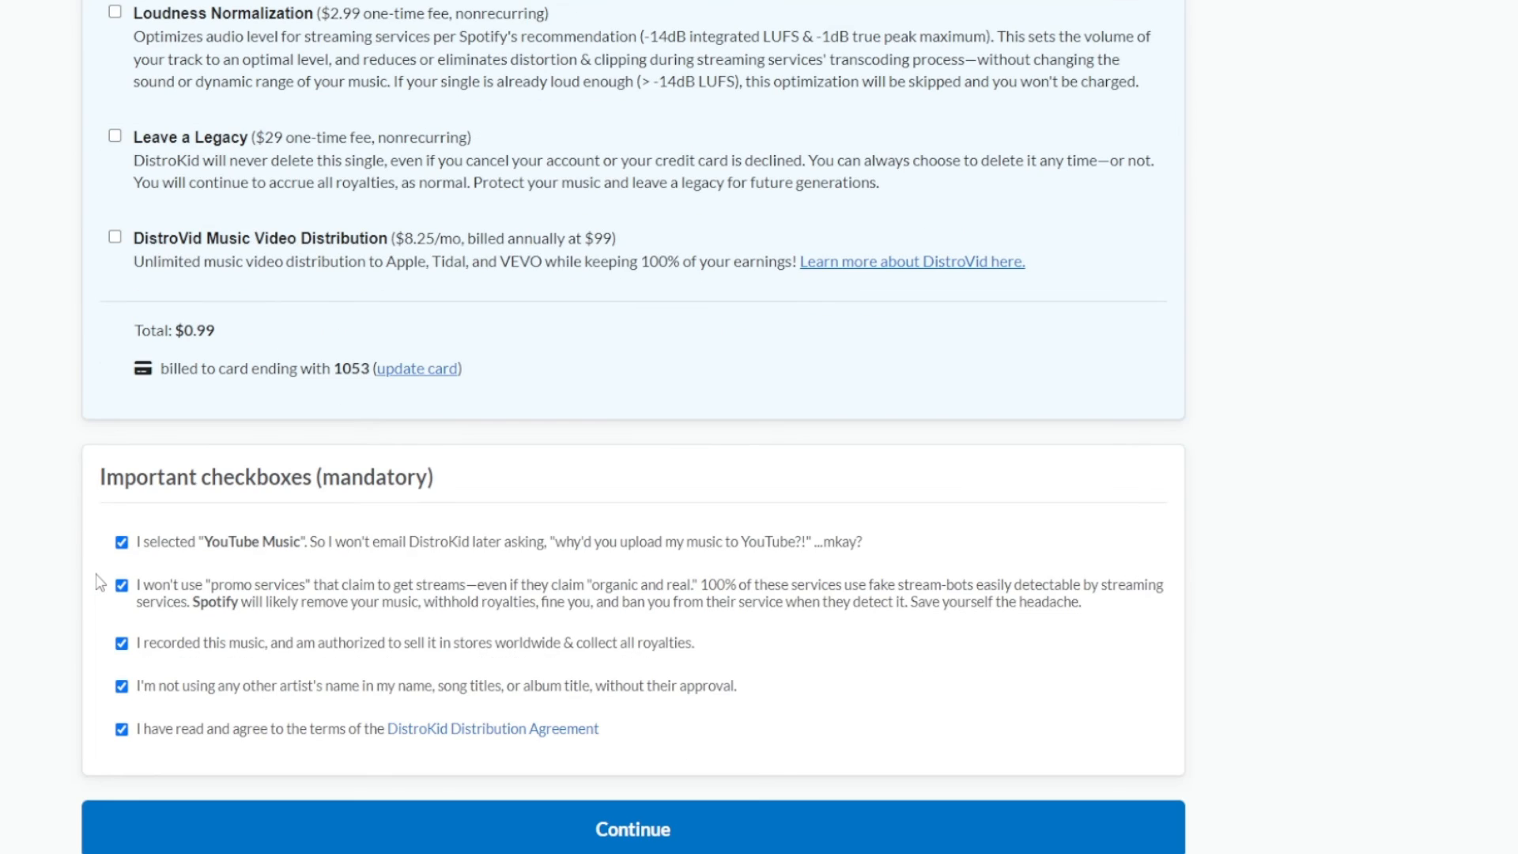
Step: Deselect the Discovery Pack extra and check the order total and mandatory checkboxes at the end of the form
scroll(98, 581, up, 8)
scroll(124, 452, up, 3)
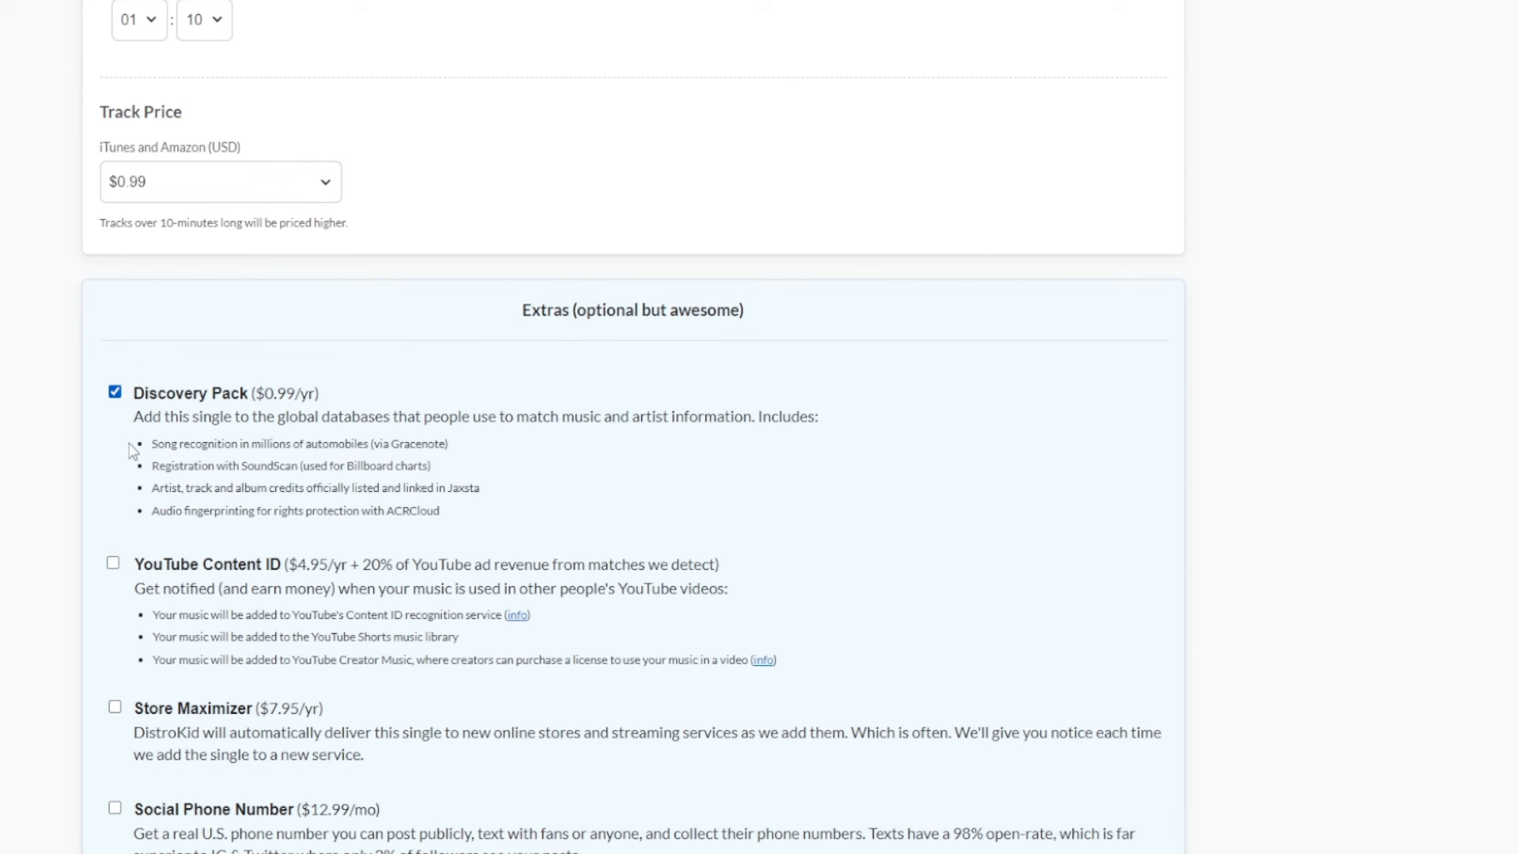
click(115, 391)
scroll(136, 534, down, 10)
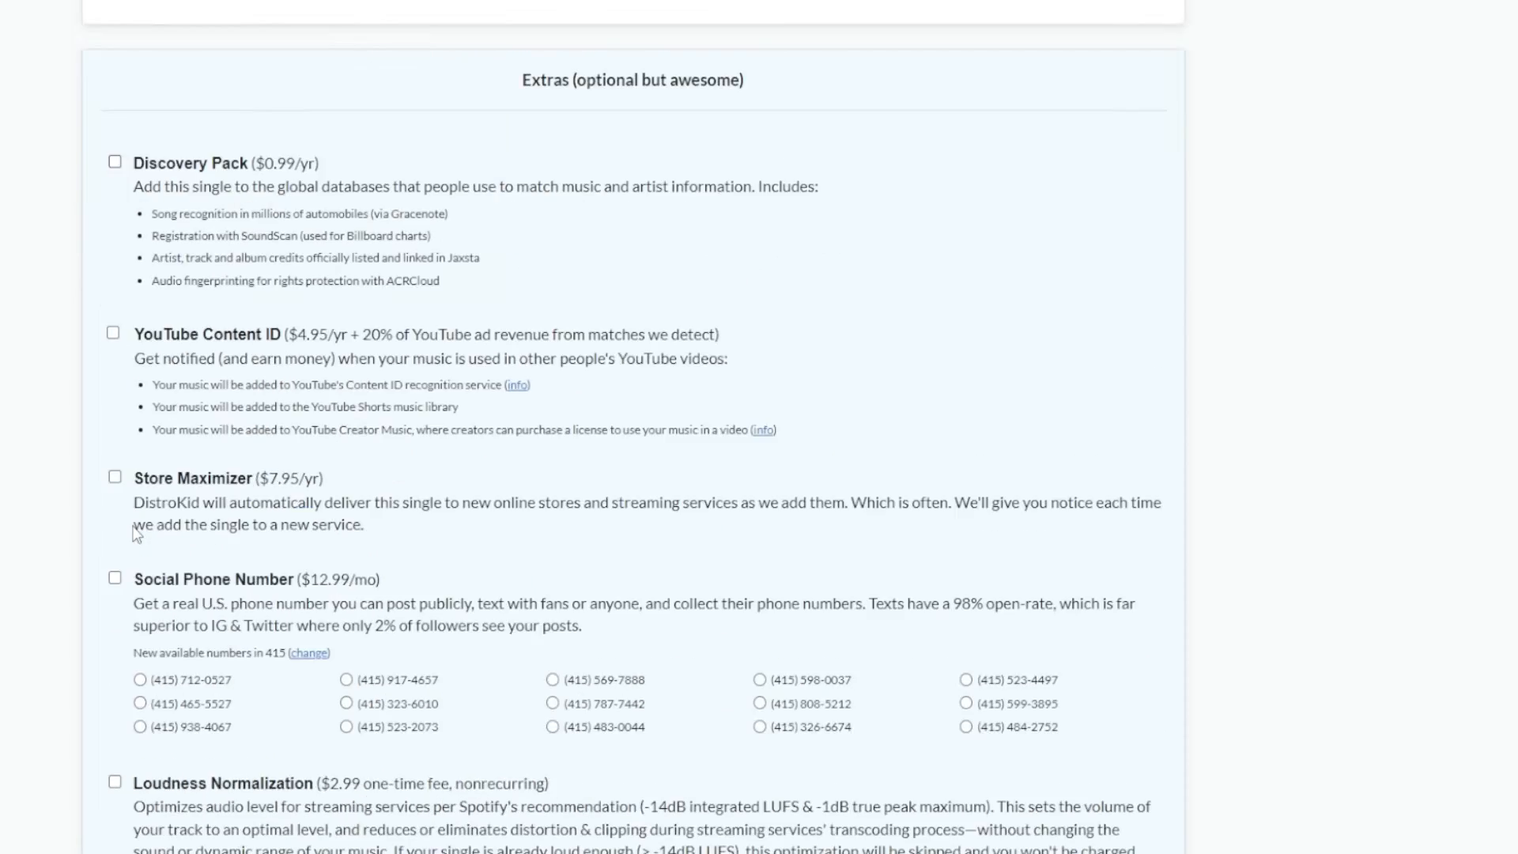
scroll(173, 674, down, 5)
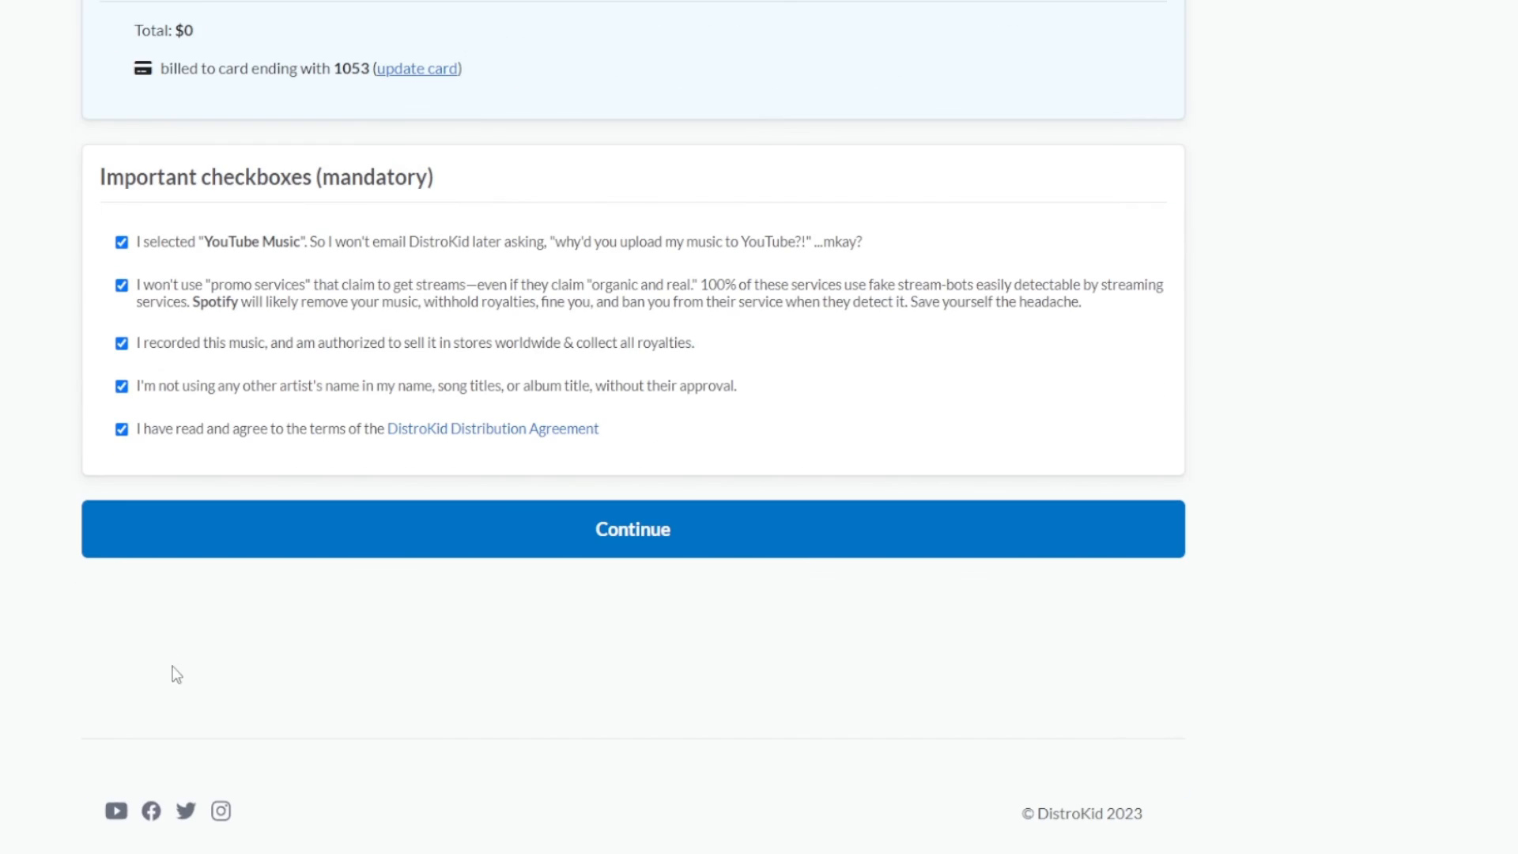
Step: Recheck the store selection, audio file, artist and release date sections of the upload form, and submit the single for upload
scroll(172, 674, up, 15)
scroll(1512, 834, up, 20)
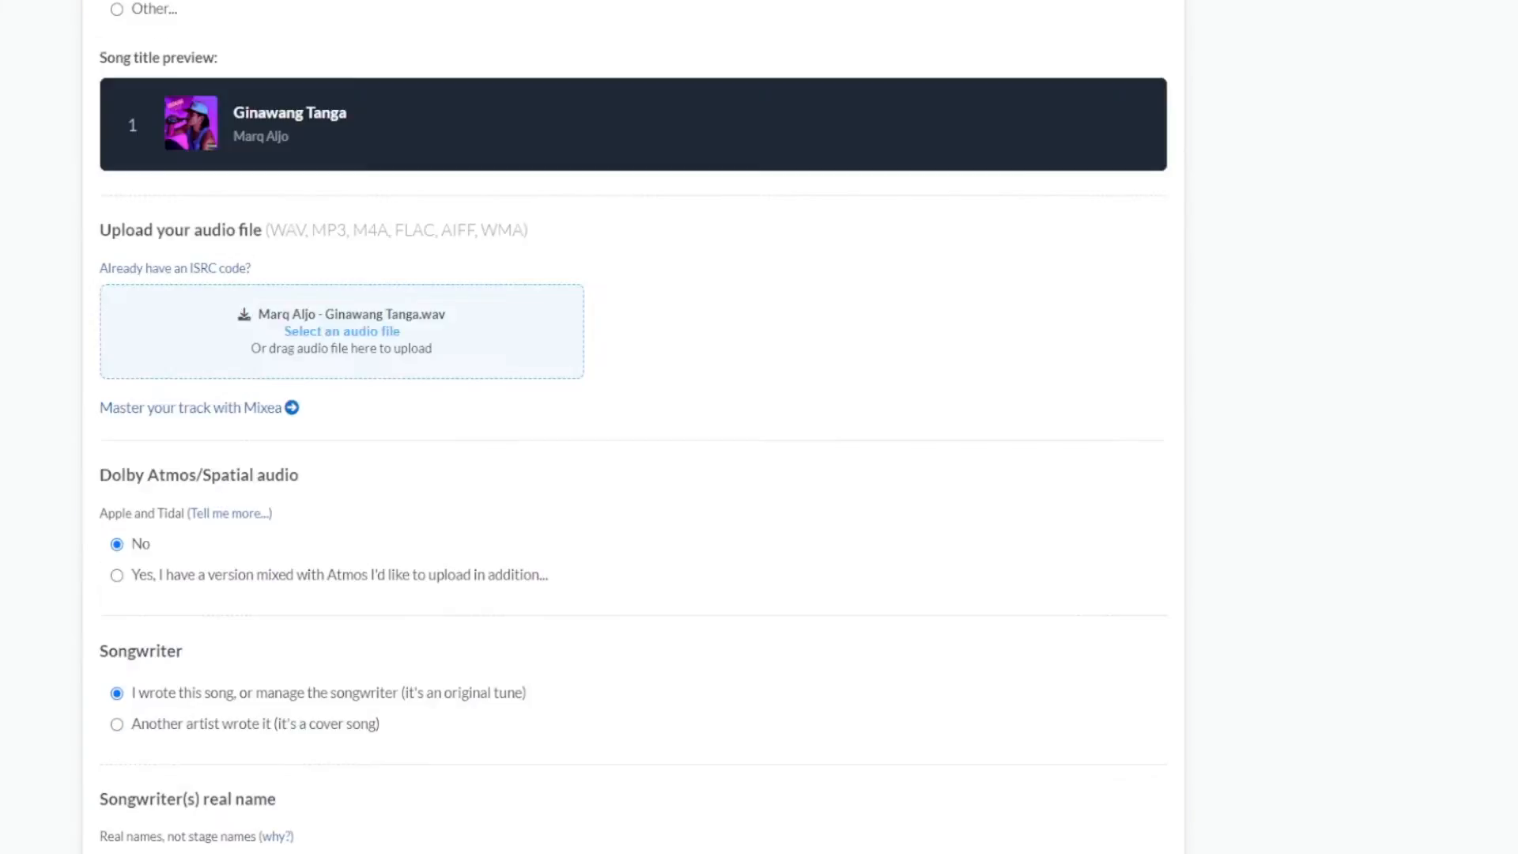
scroll(632, 427, down, 2)
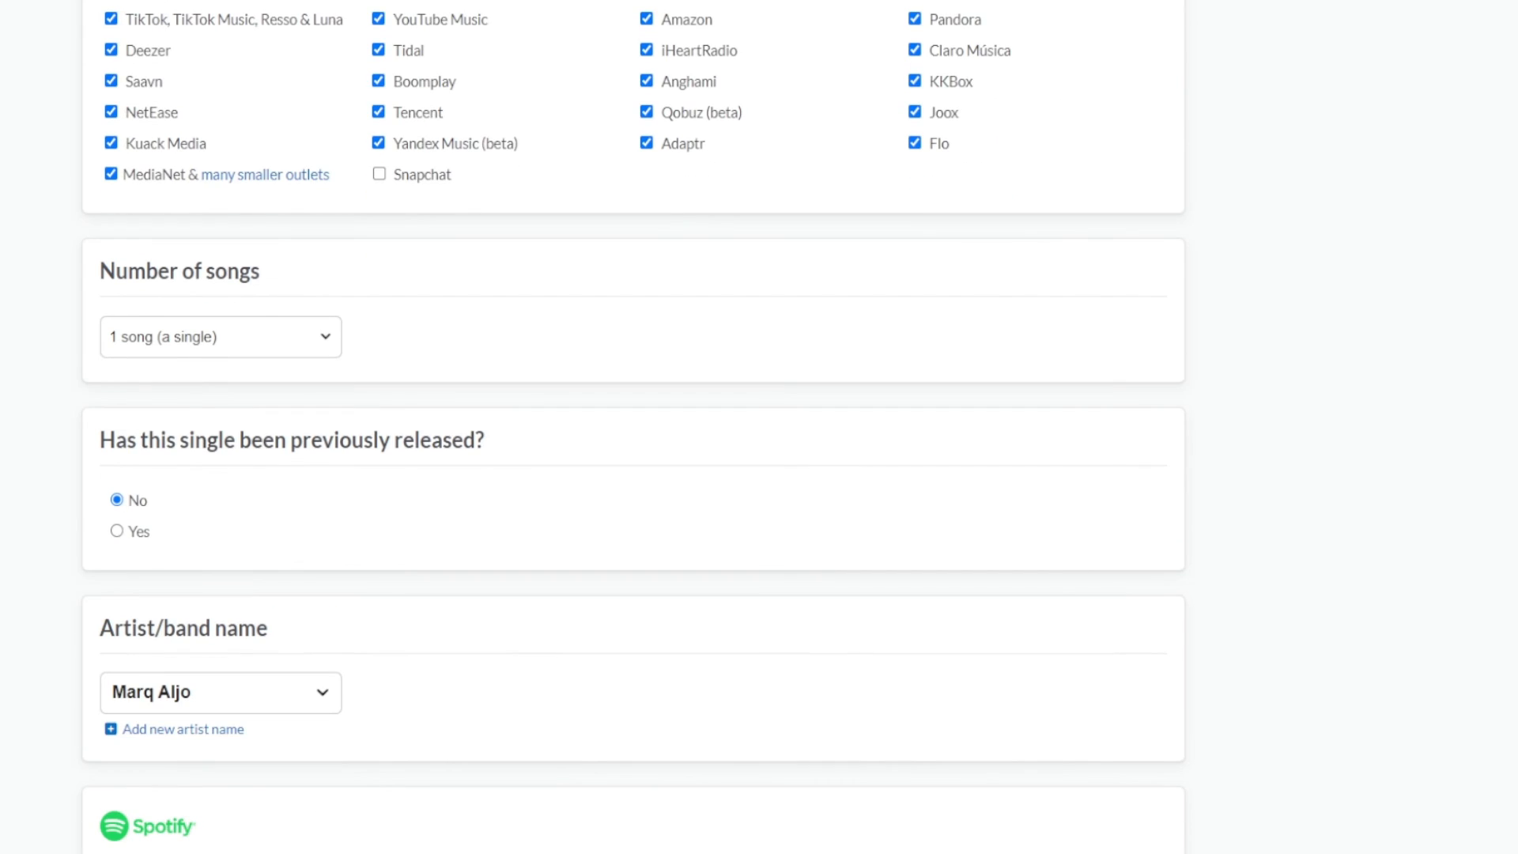
scroll(632, 426, down, 14)
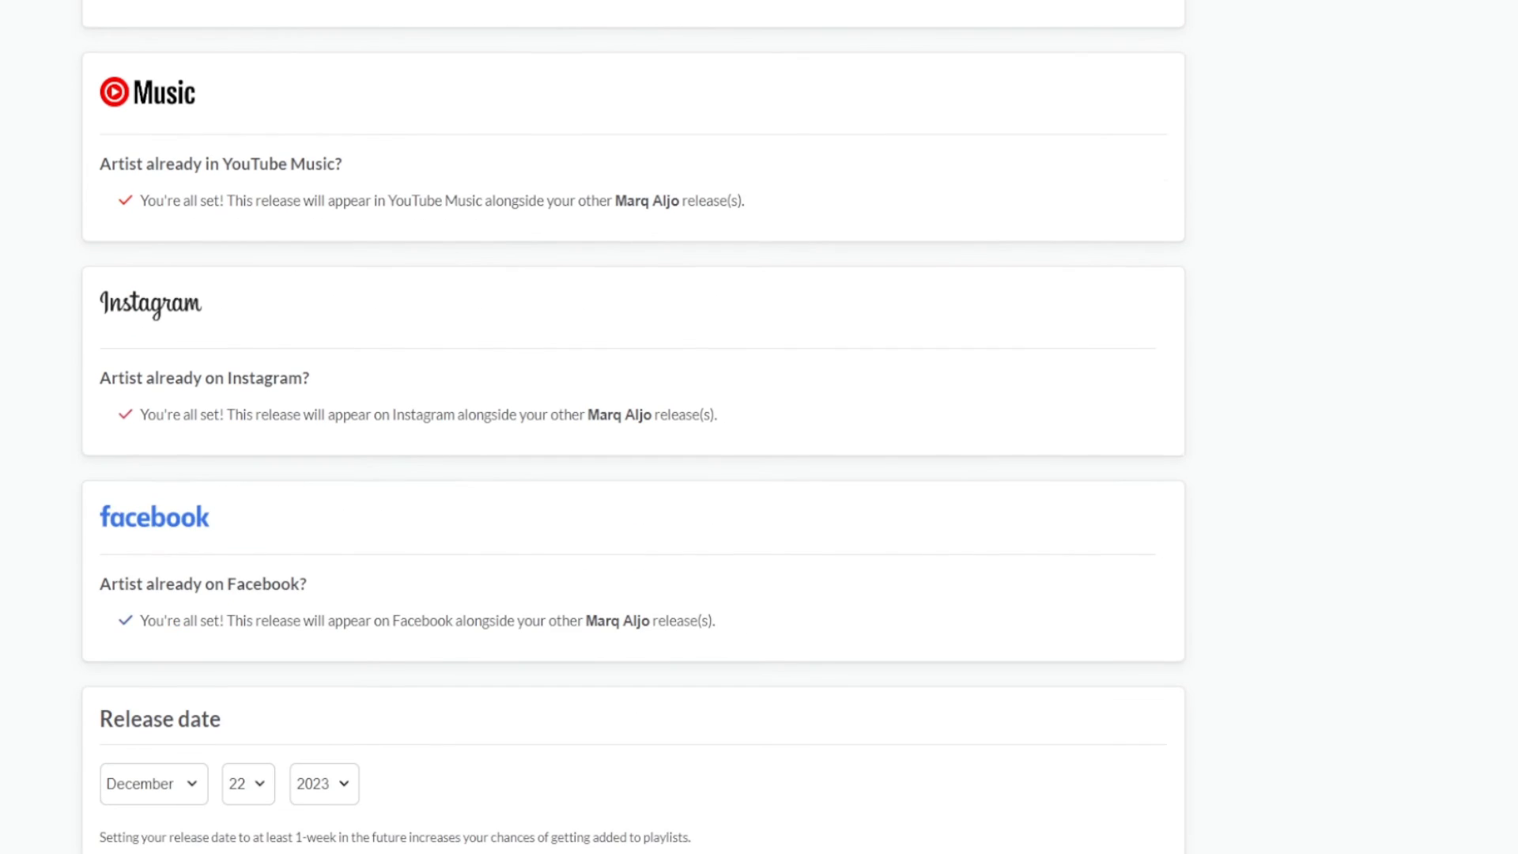
scroll(632, 427, down, 6)
scroll(632, 427, up, 20)
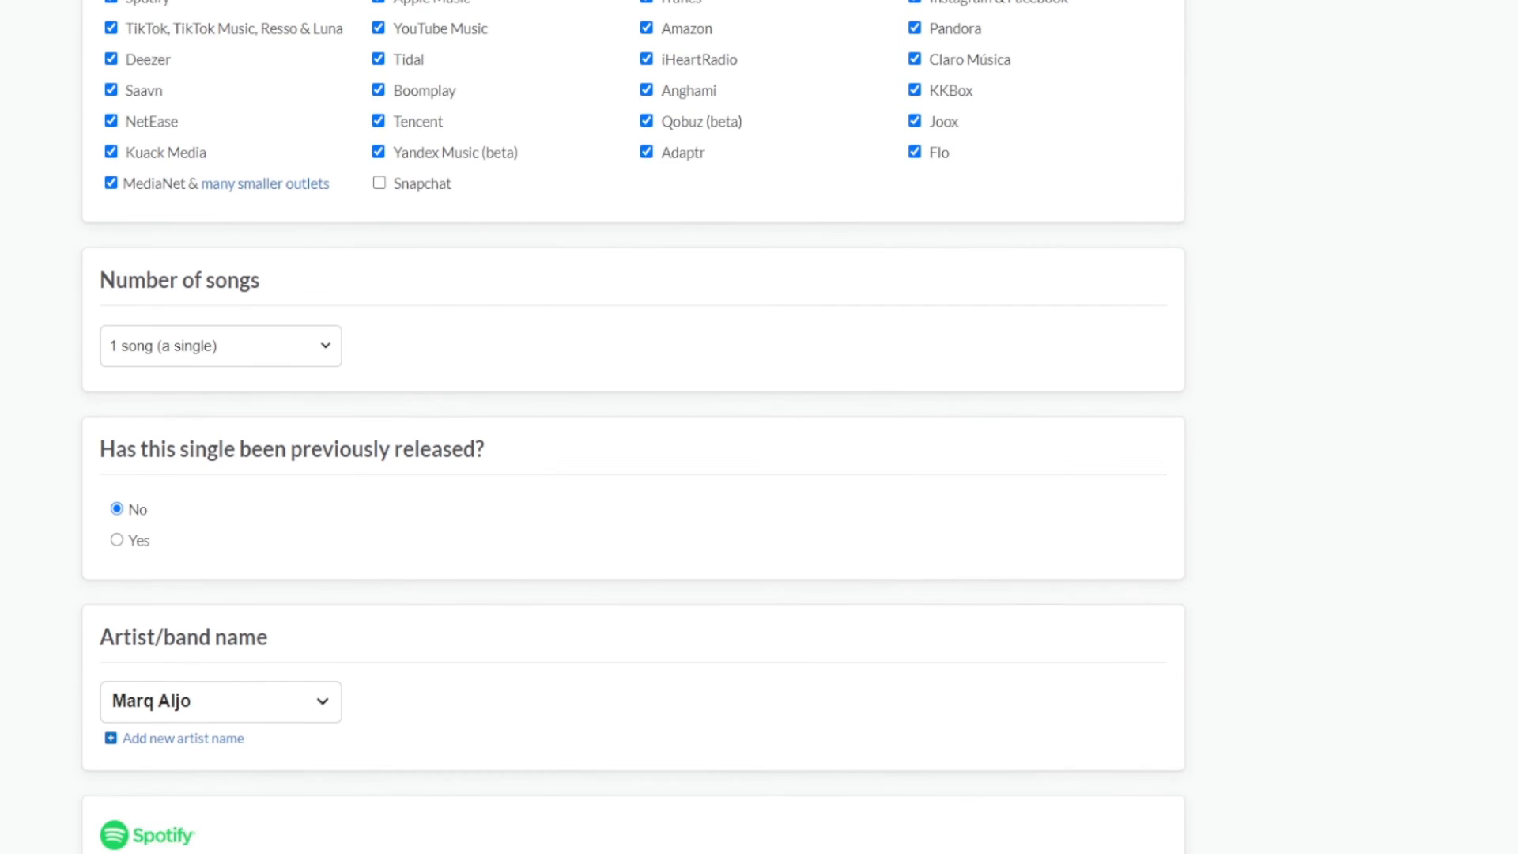
scroll(359, 617, down, 20)
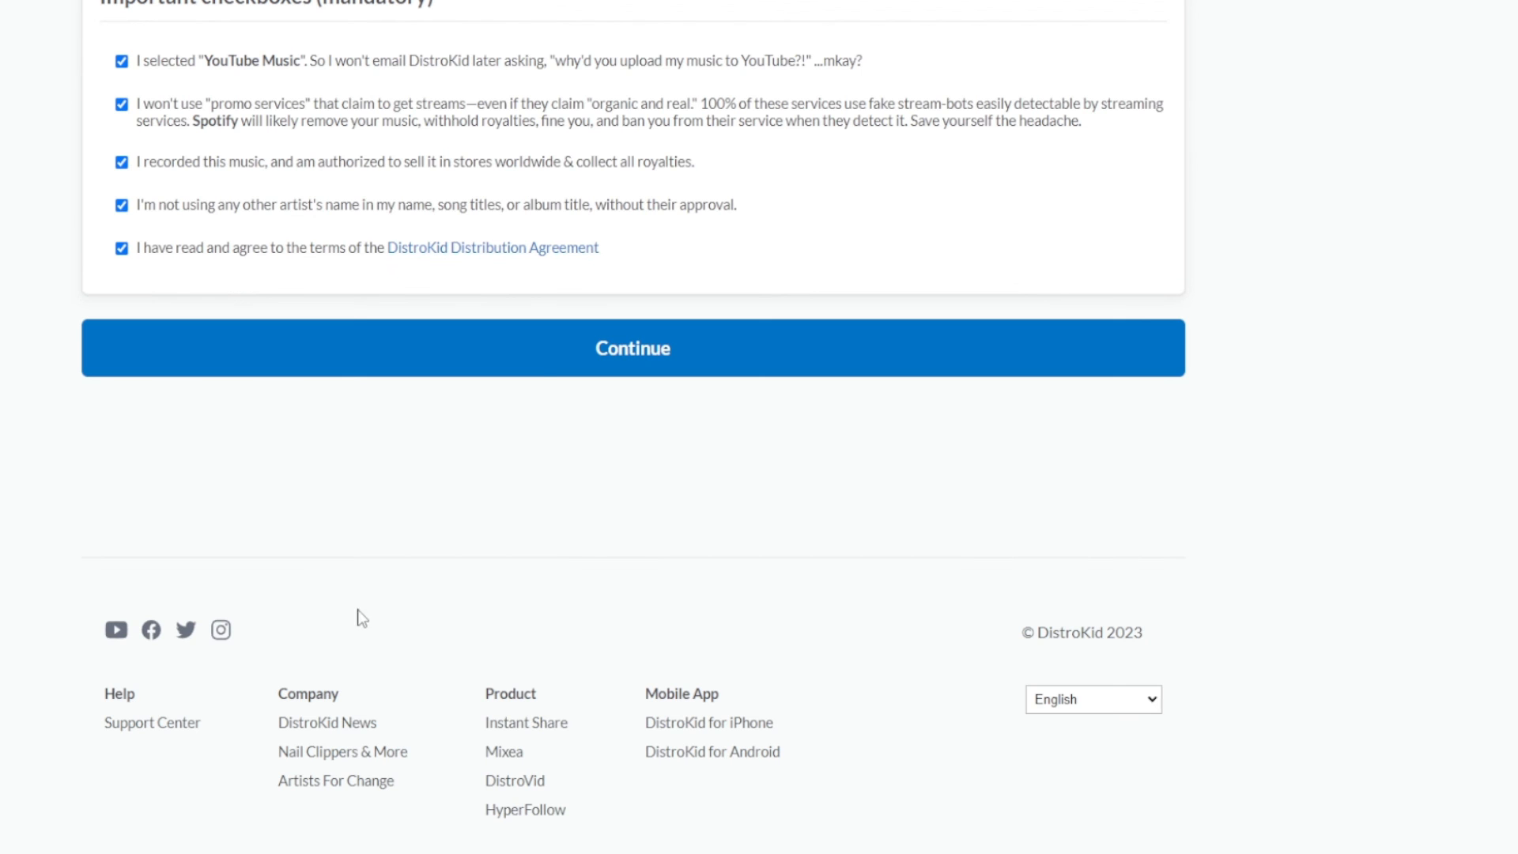
click(603, 346)
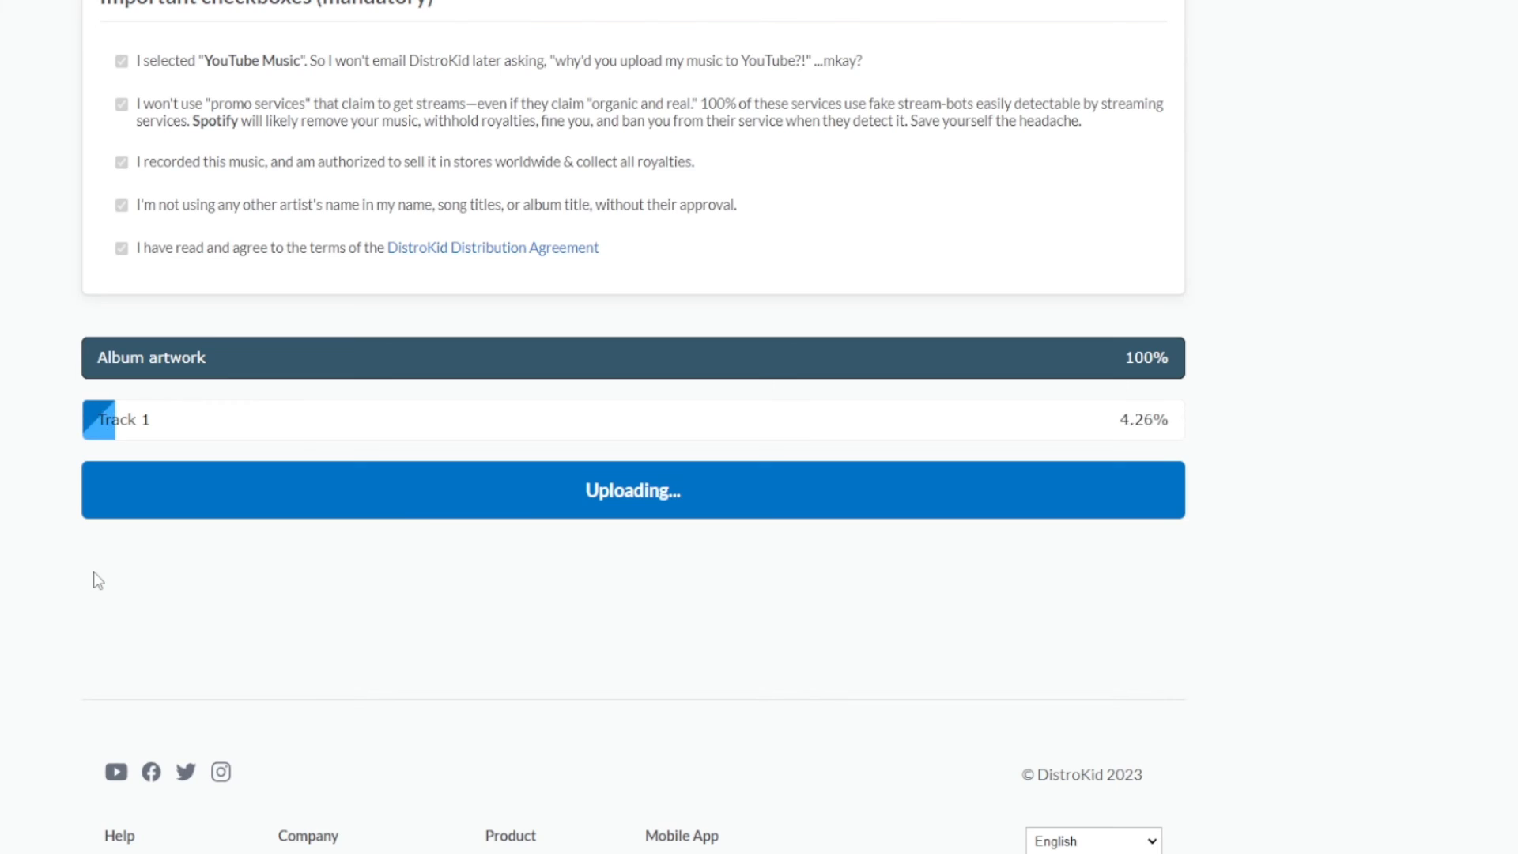
Step: Decline the paid Mixea track mastering and use the original version of the song
scroll(464, 505, down, 3)
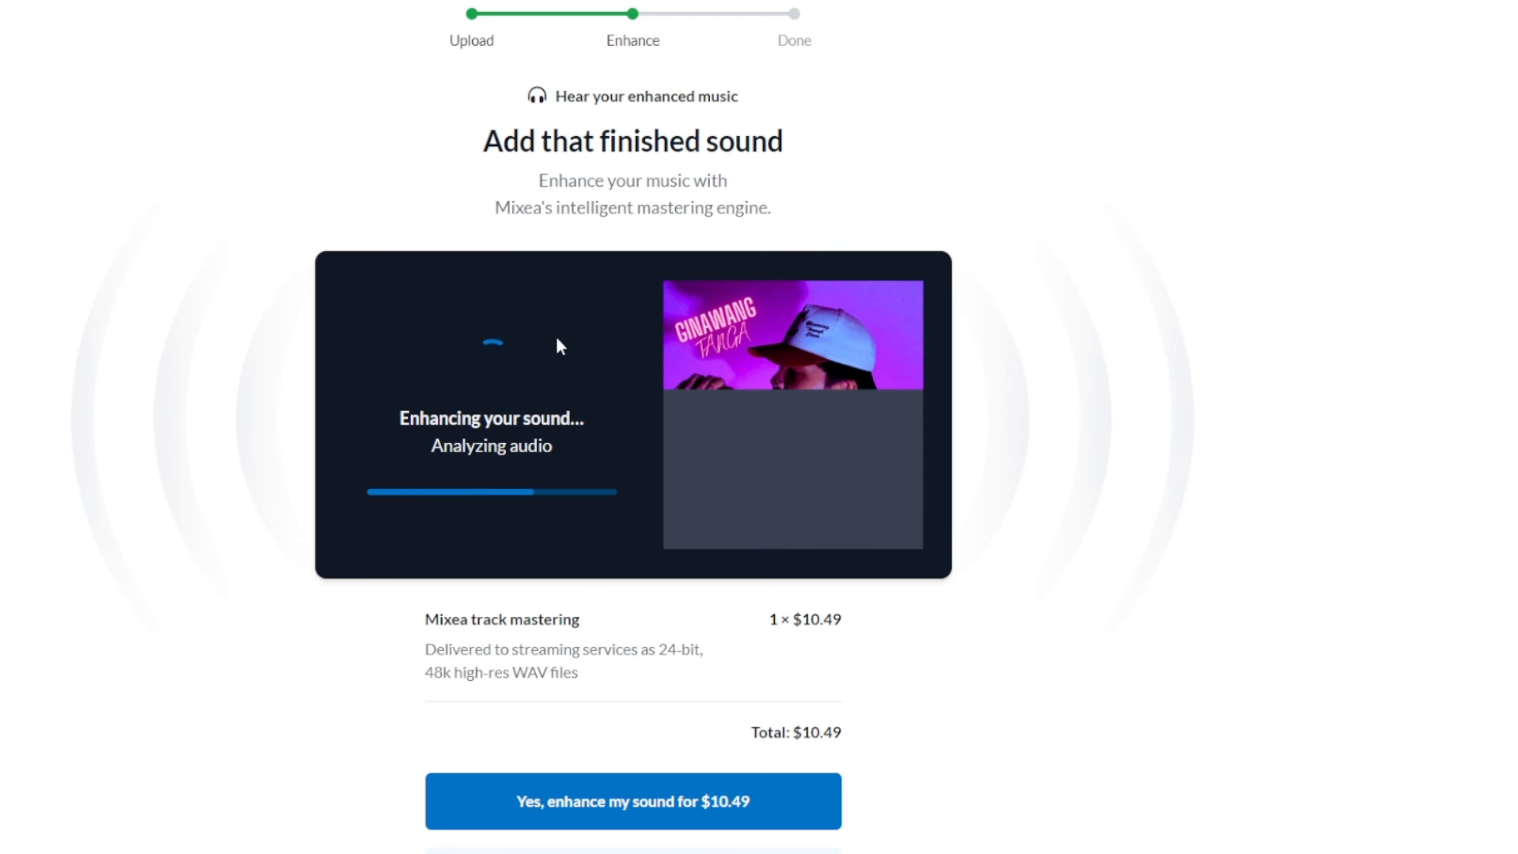
scroll(560, 346, down, 1)
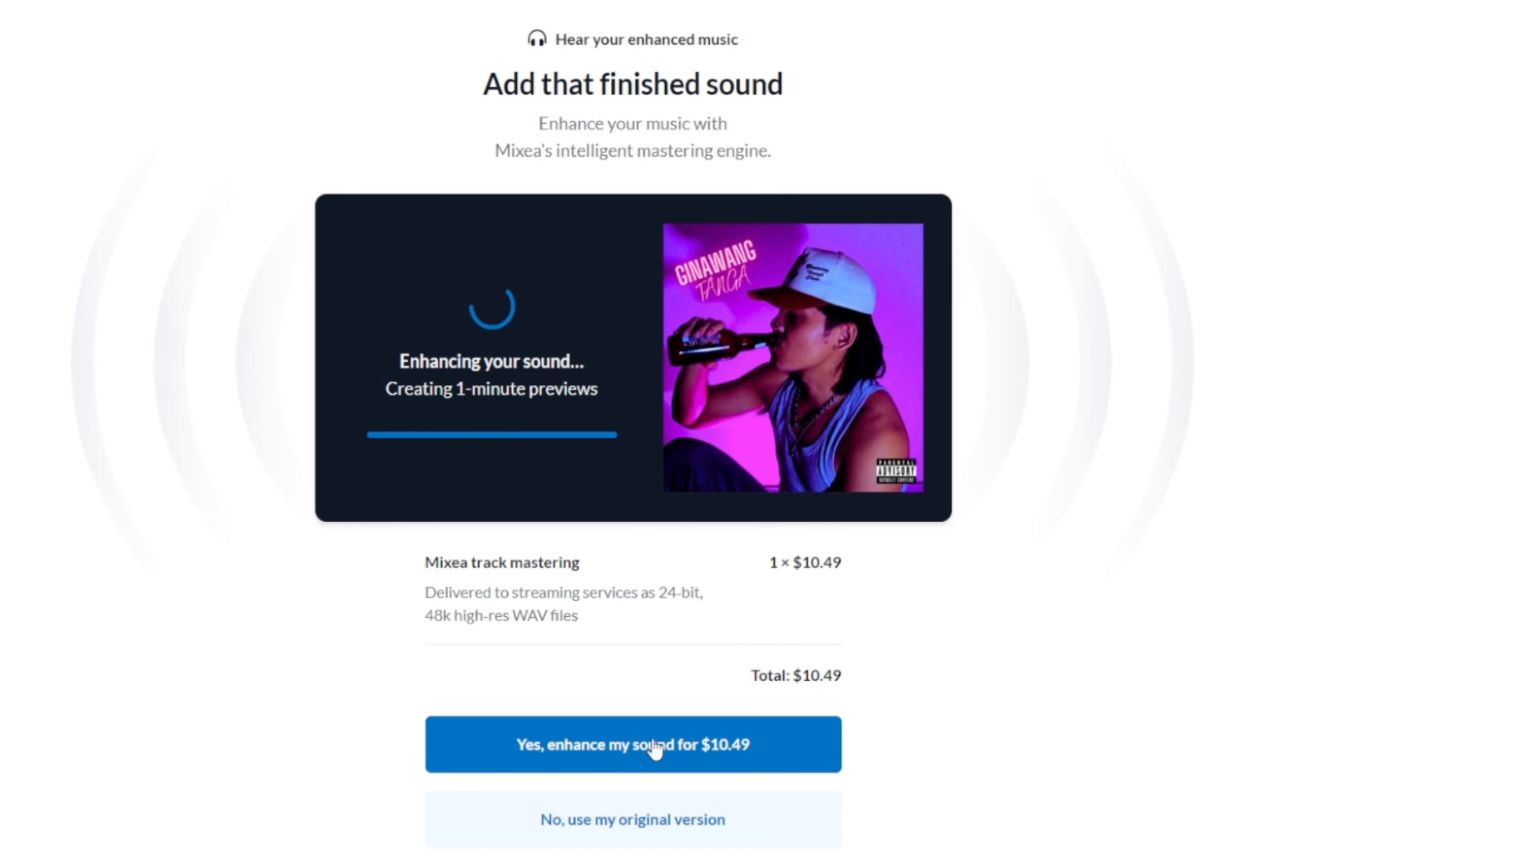
click(552, 826)
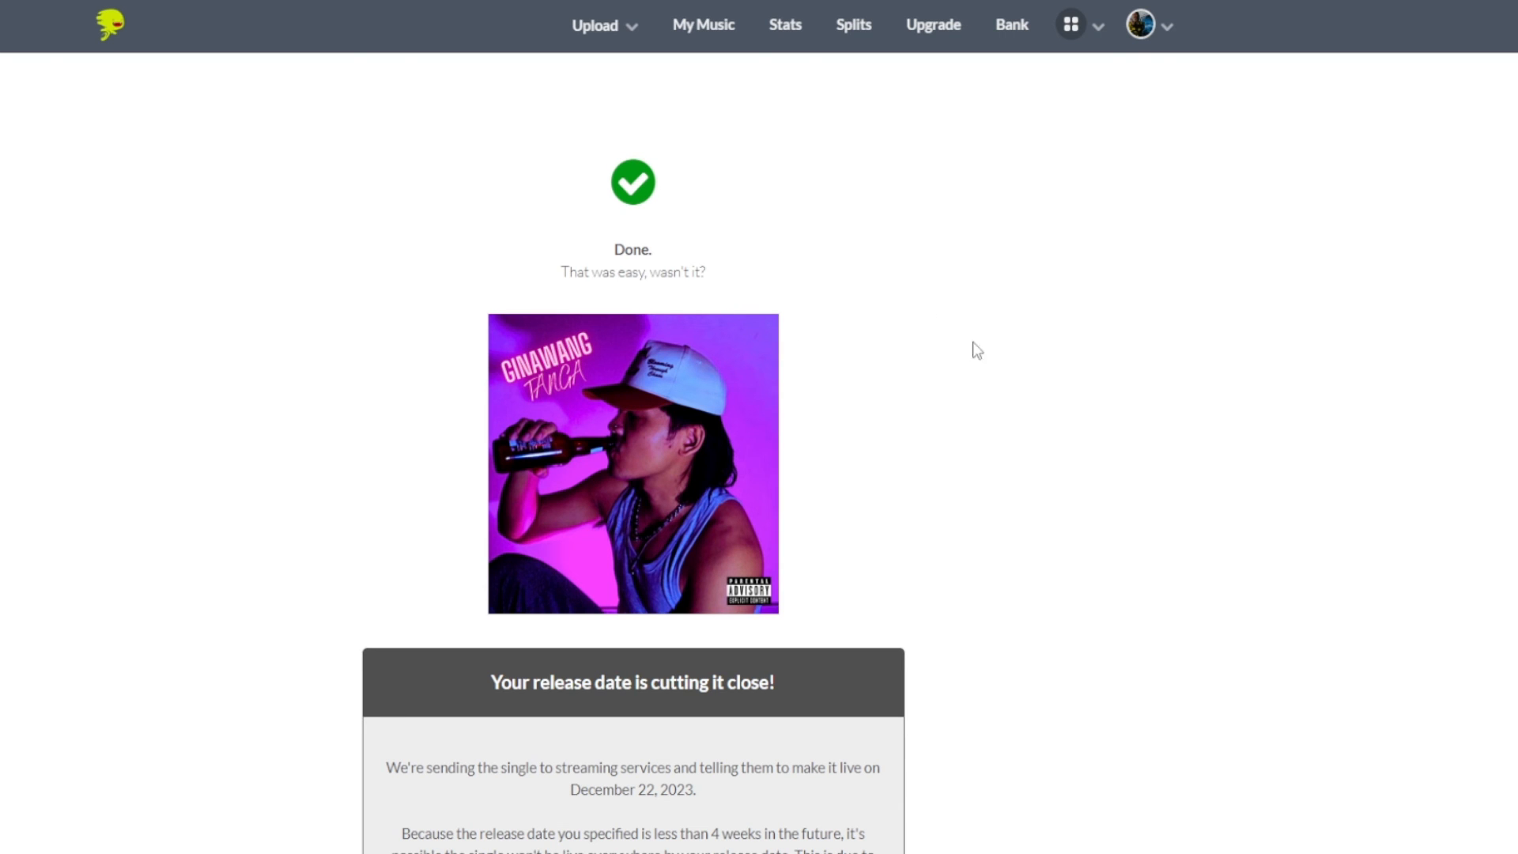
Step: Read the release date notice on the upload confirmation page, highlighting the date text
scroll(461, 617, down, 1)
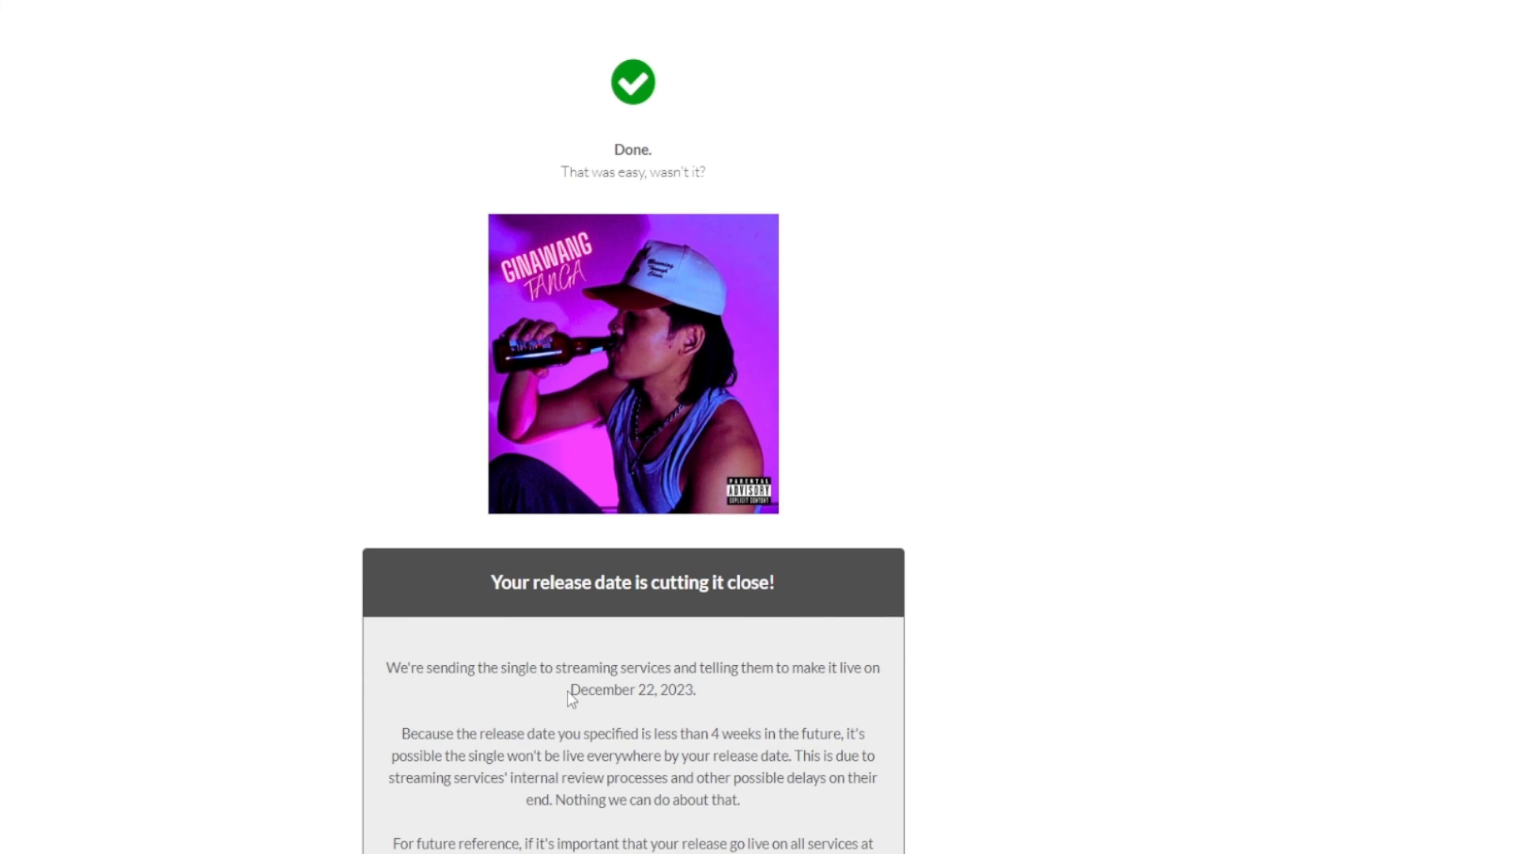
double_click(569, 690)
click(169, 772)
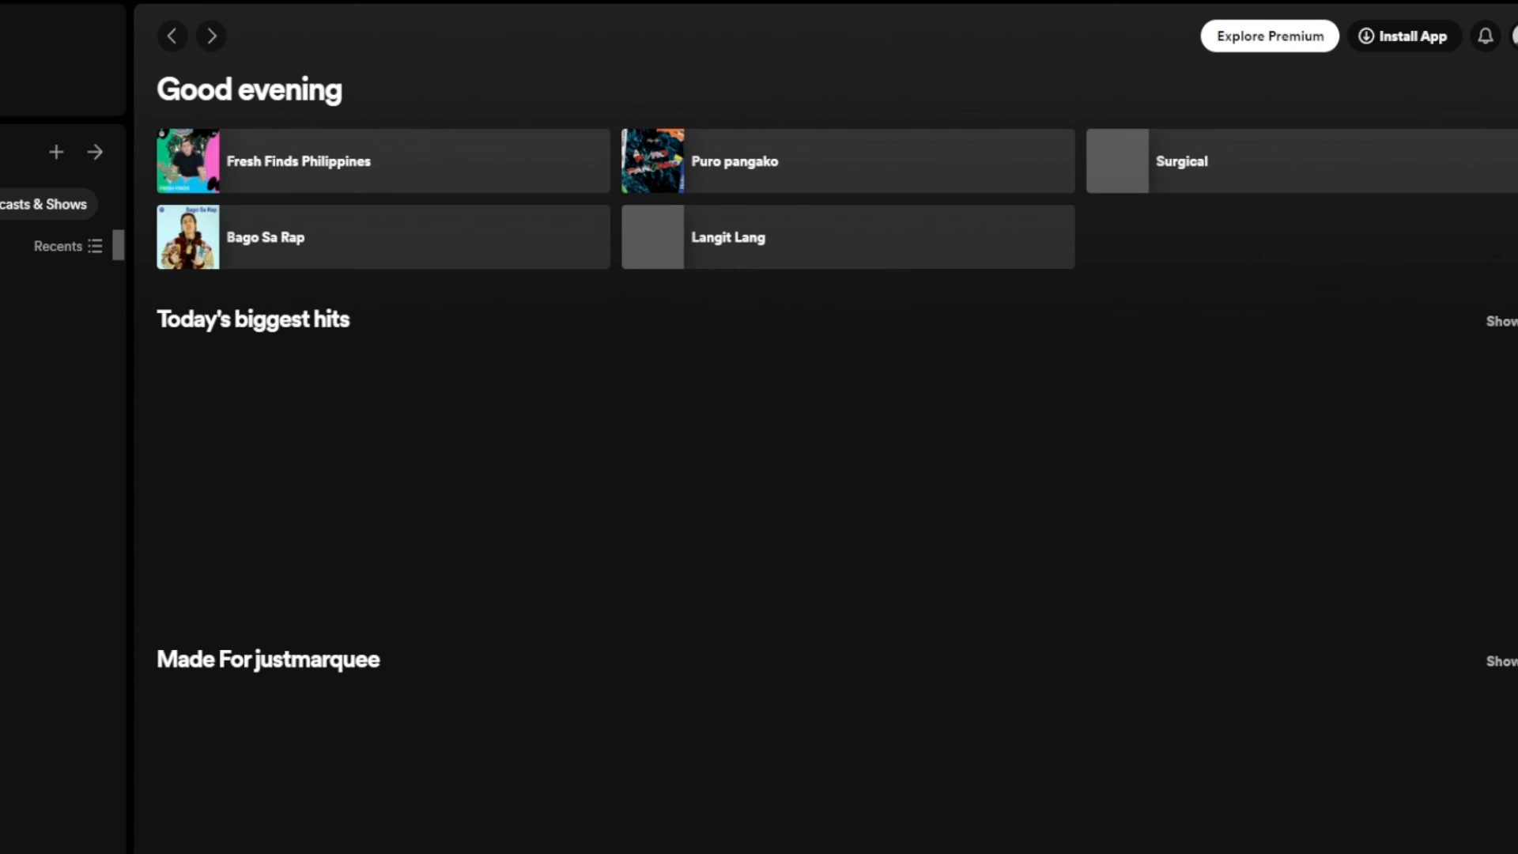
Step: Open the artist's profile on the Spotify web player and examine its popular songs, discography and featured playlists
click(24, 494)
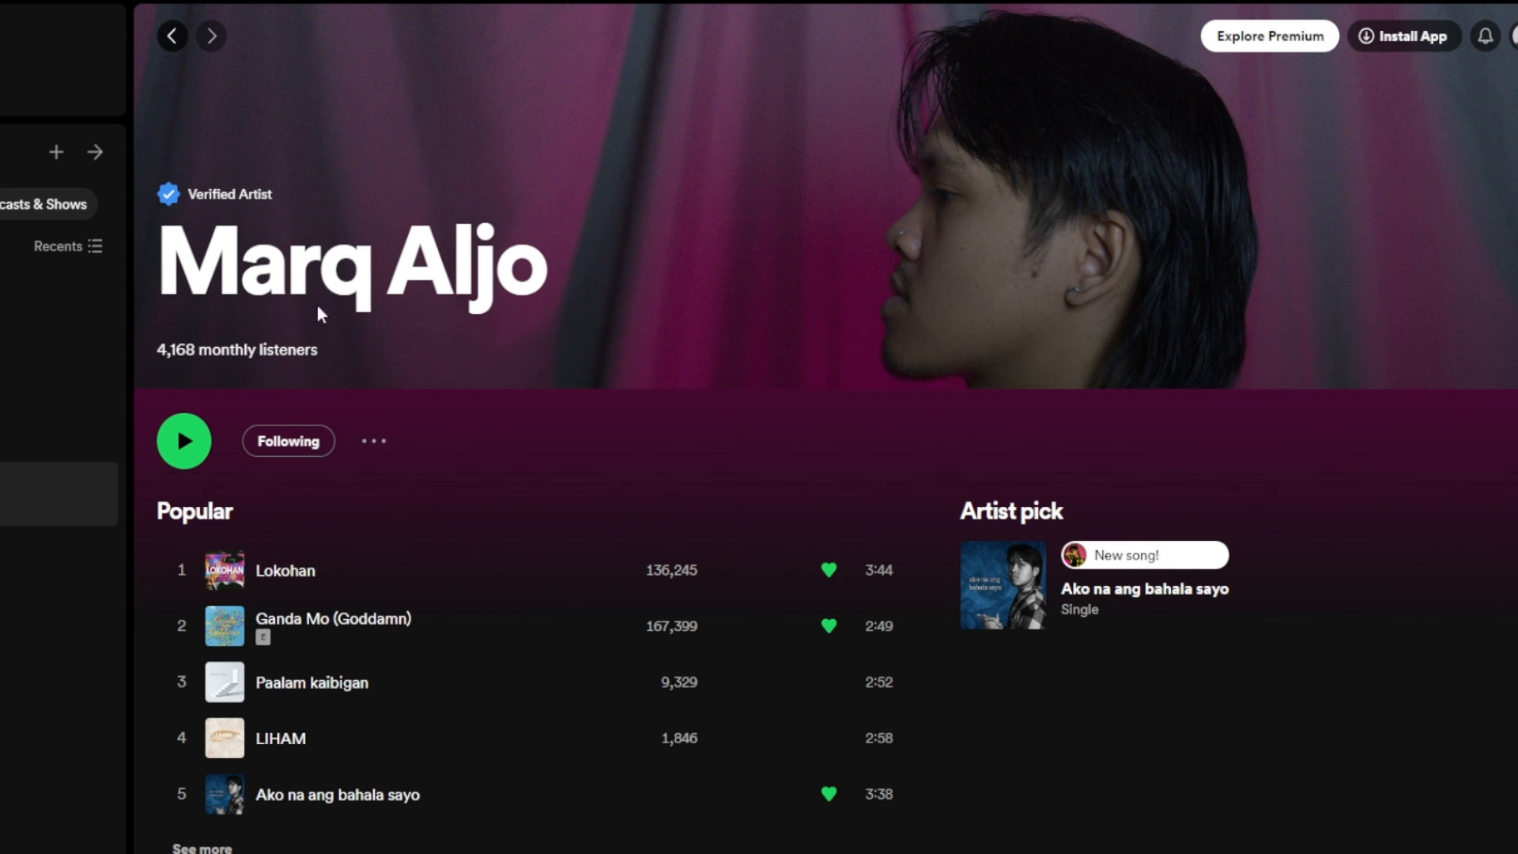
scroll(140, 296, down, 3)
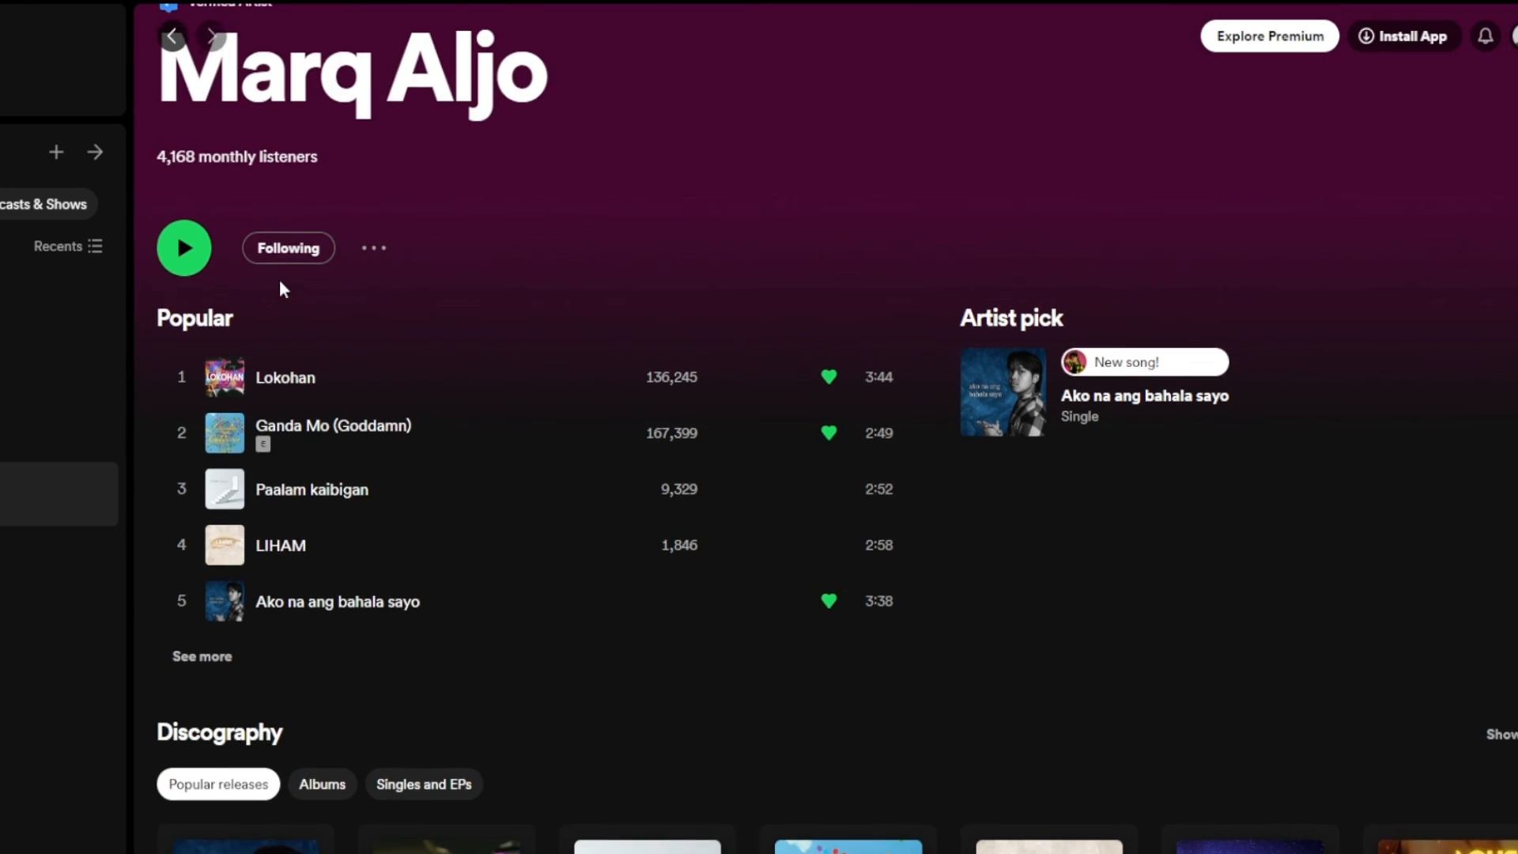
scroll(279, 278, up, 3)
scroll(525, 430, down, 1)
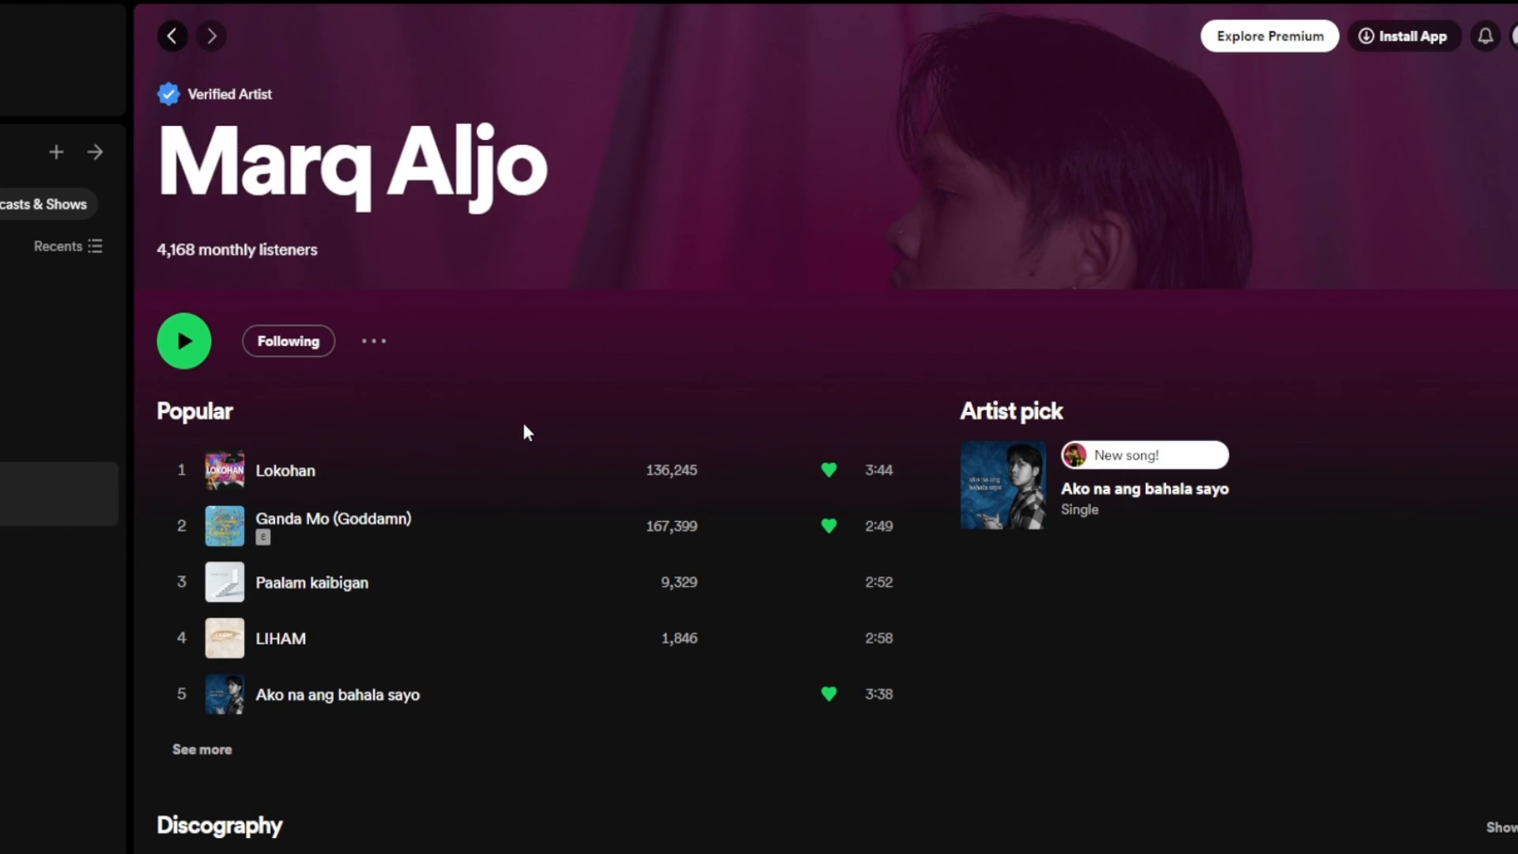
scroll(525, 586, down, 4)
scroll(527, 630, down, 3)
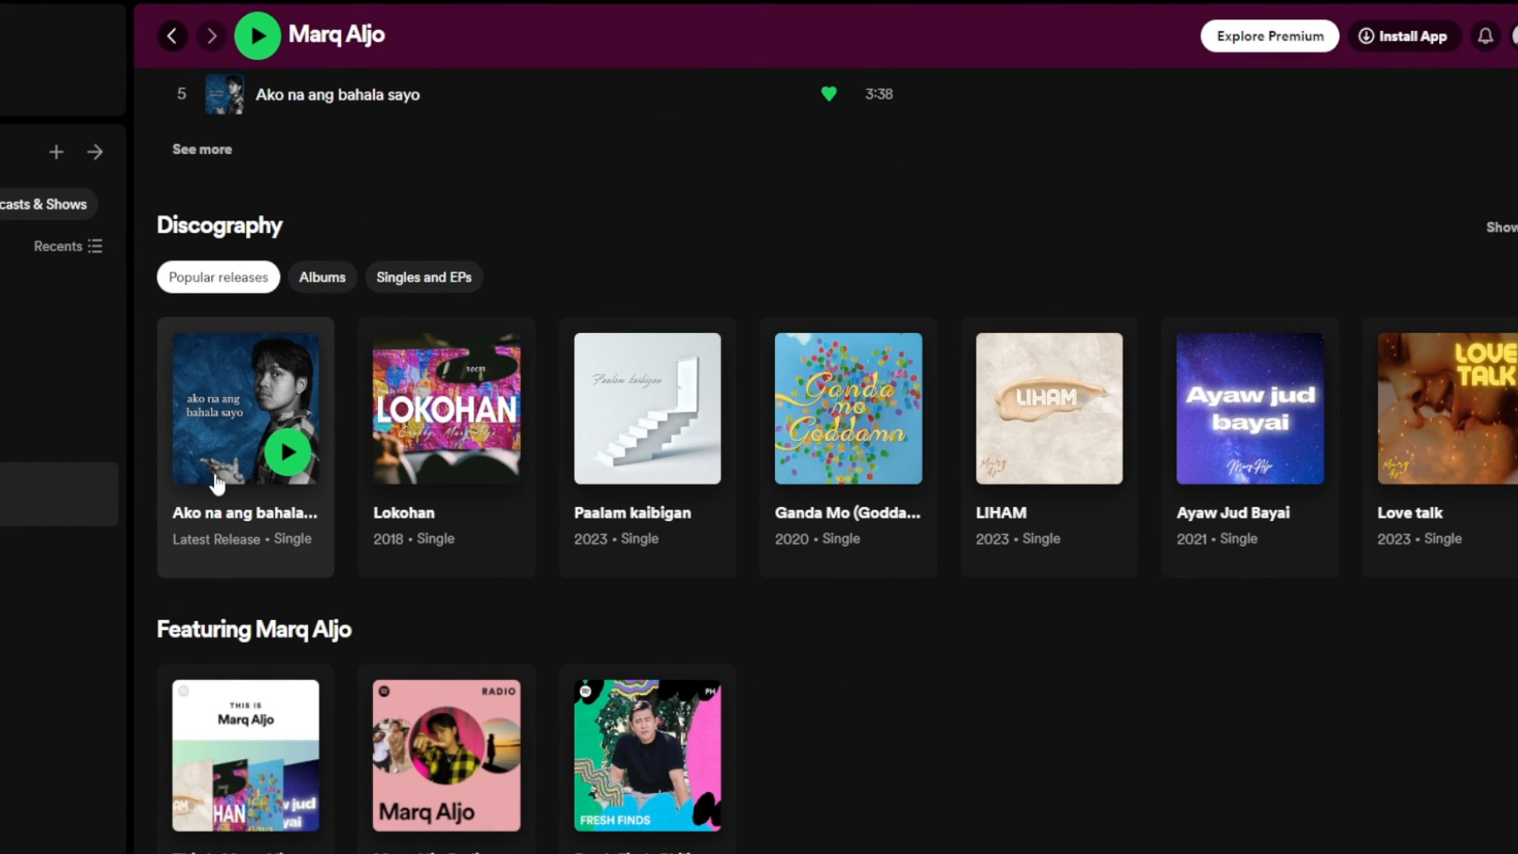
scroll(403, 552, down, 1)
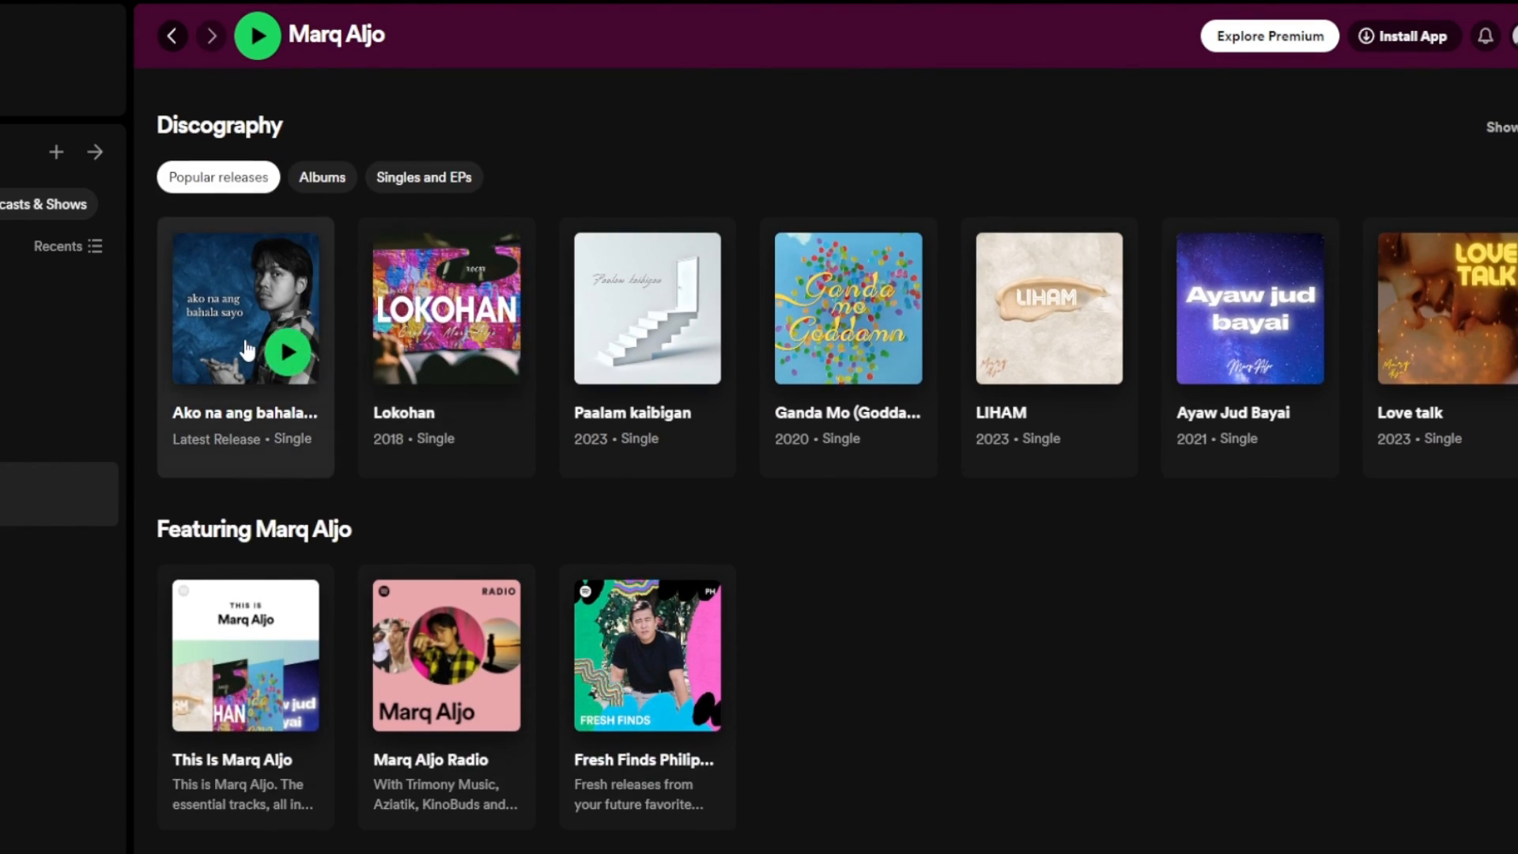
drag(160, 529, 390, 546)
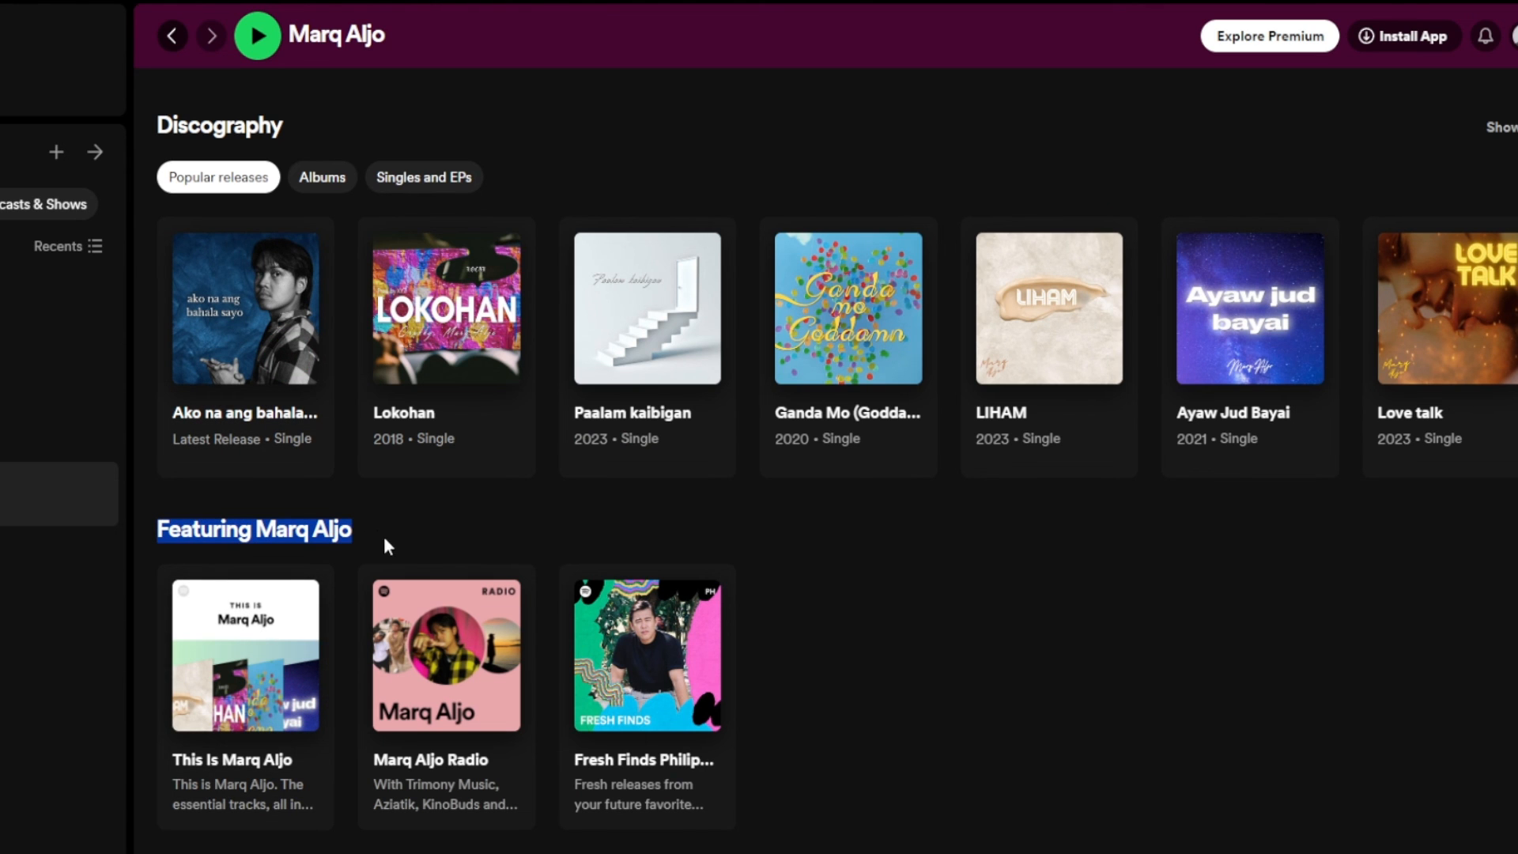
Step: Open the Fresh Finds Philippines playlist from the artist's featured playlists and save it to the library
scroll(661, 727, down, 2)
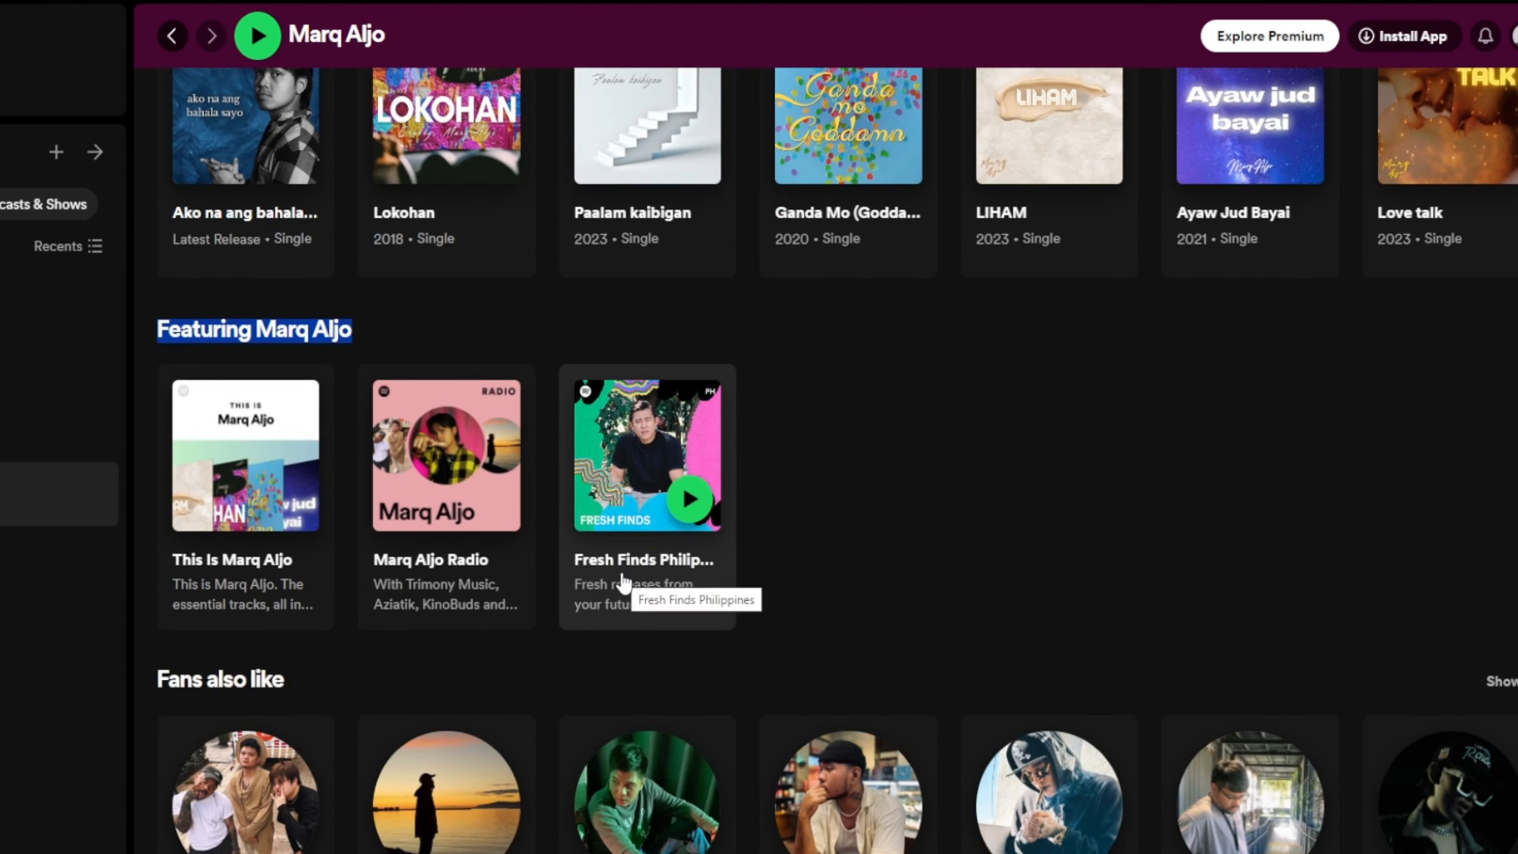
click(646, 593)
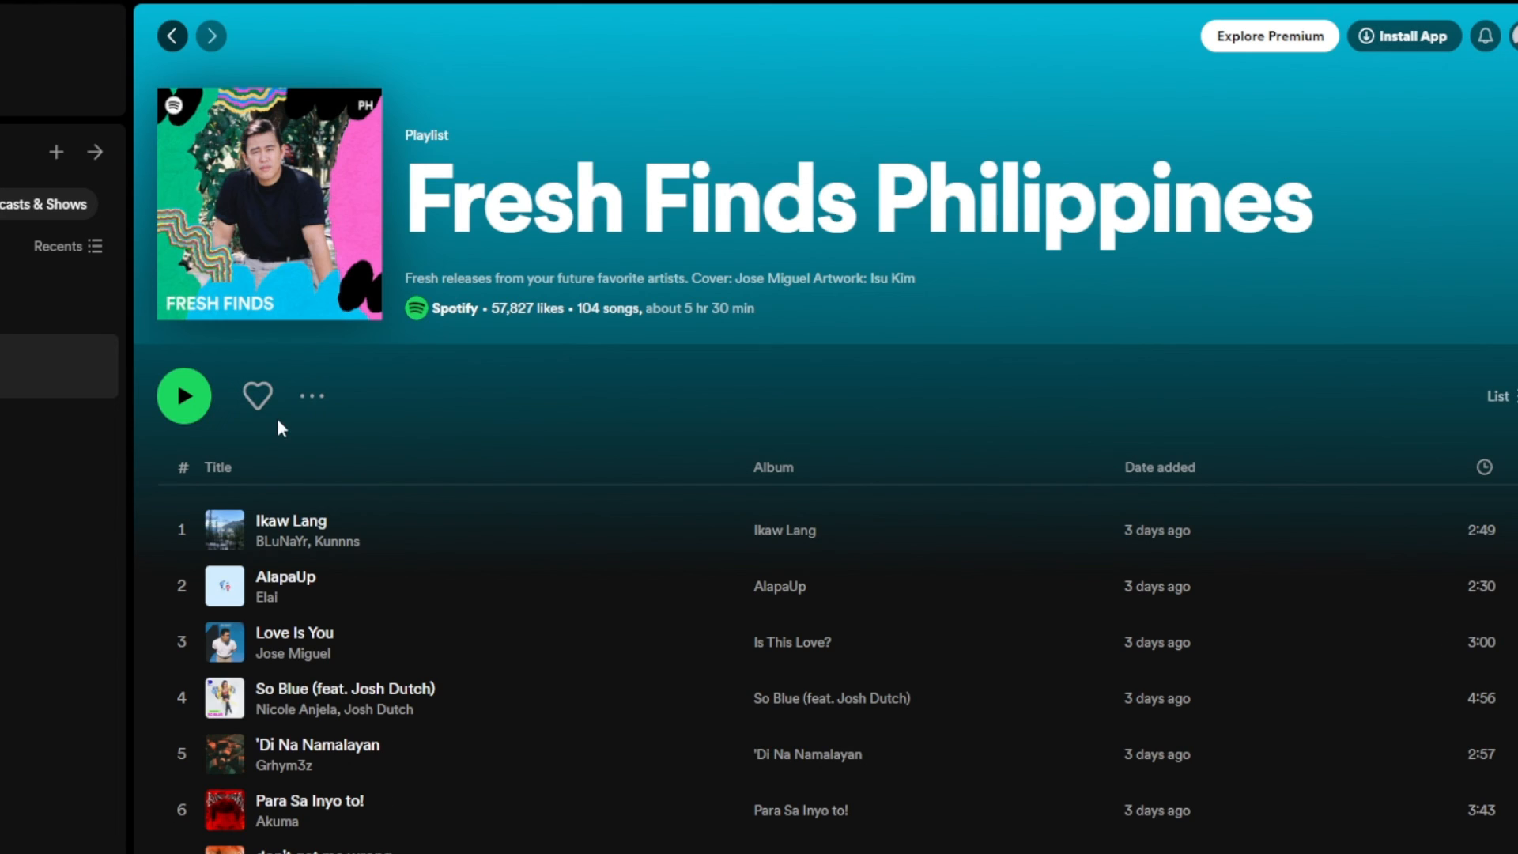
click(258, 396)
Step: Look through the Fresh Finds Philippines track list to find the song "Ako na ang bahala sayo"
scroll(427, 395, down, 1)
scroll(210, 338, down, 15)
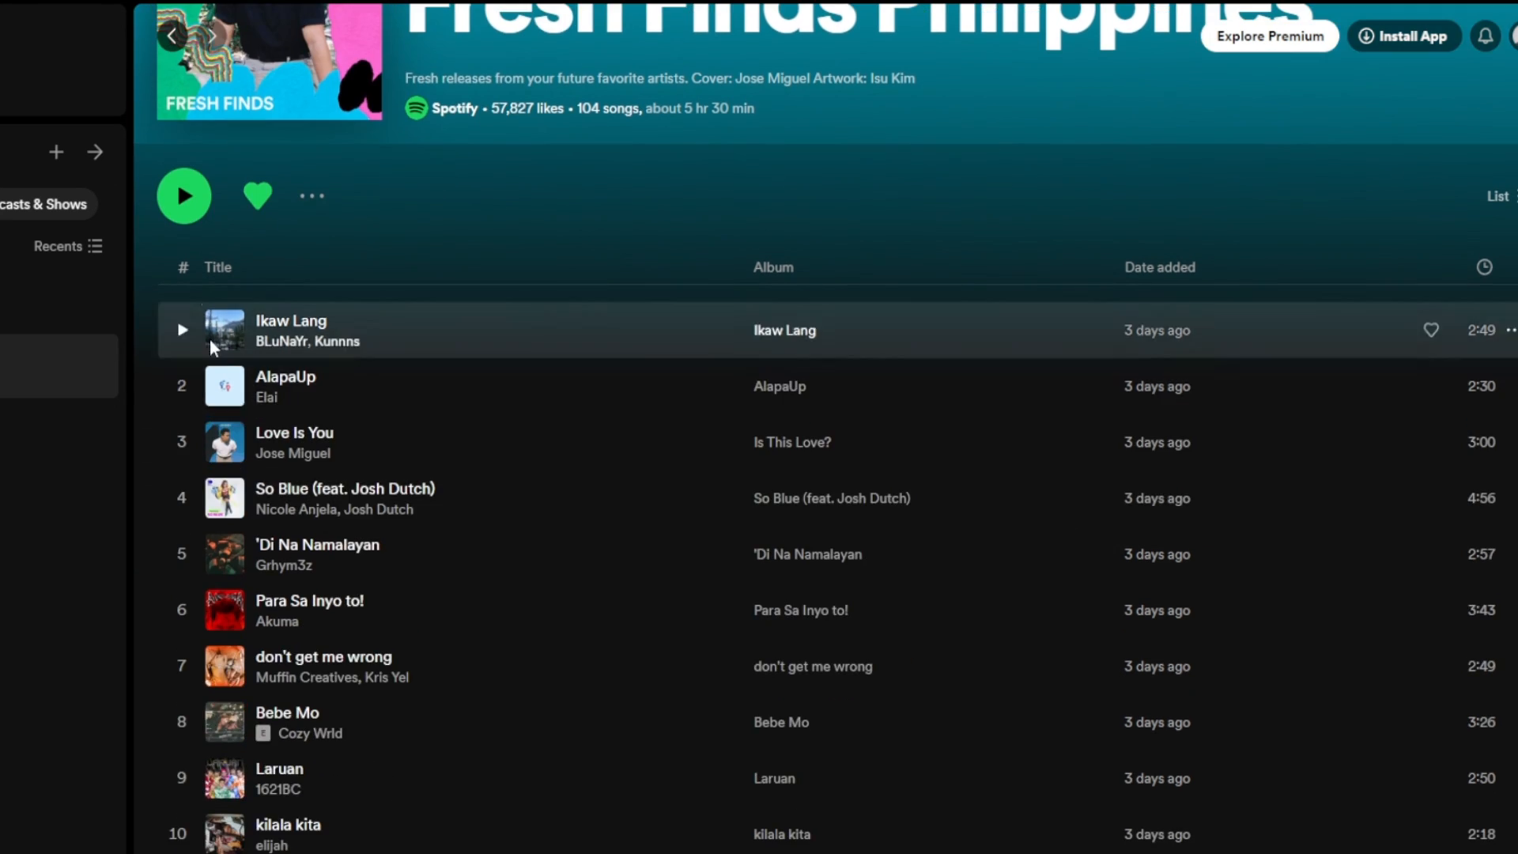
scroll(223, 471, down, 6)
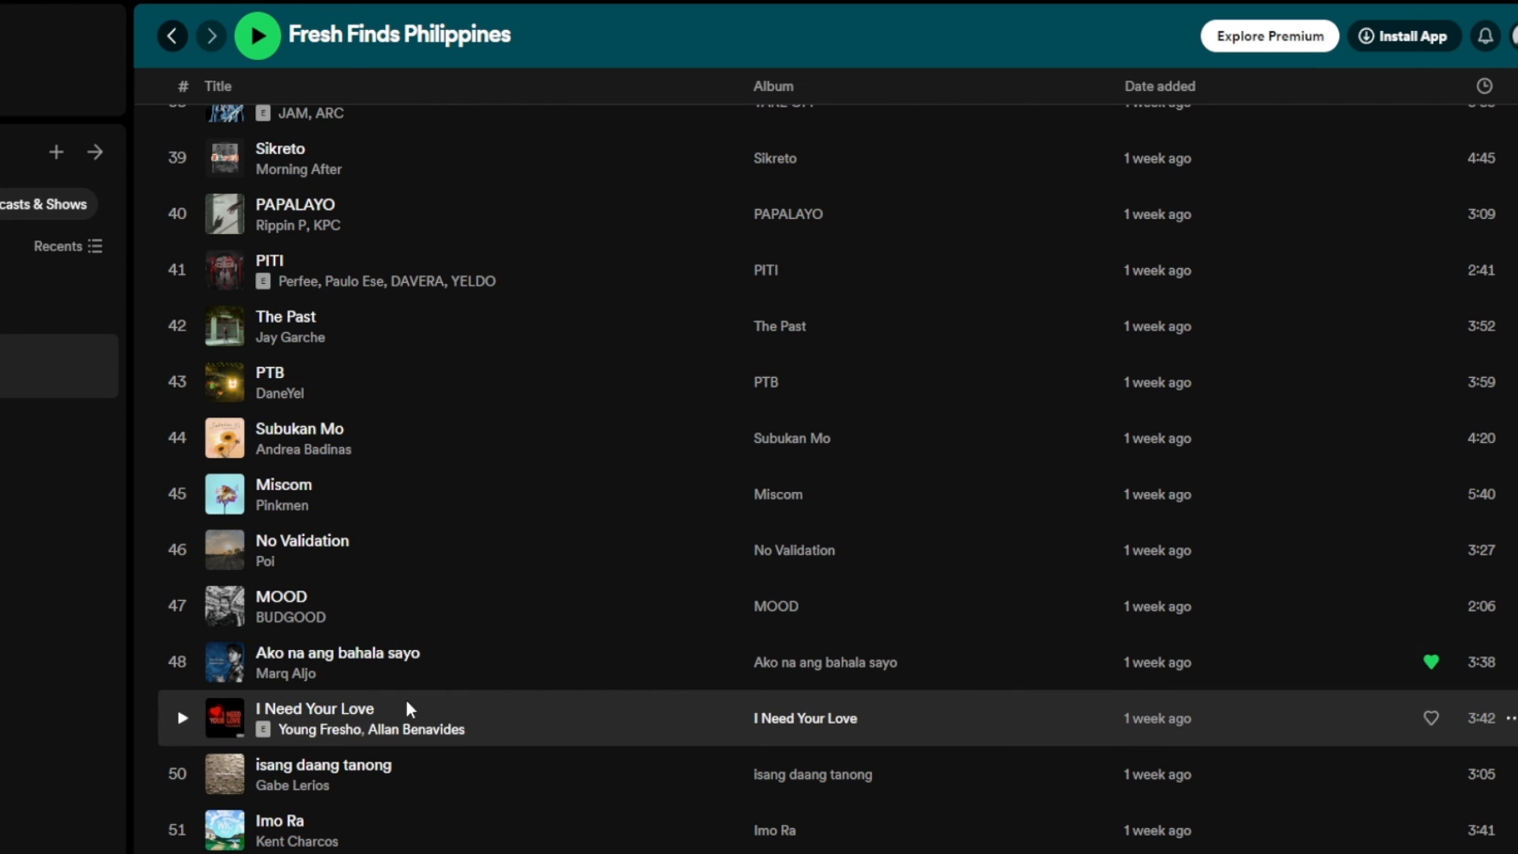
scroll(430, 684, up, 1)
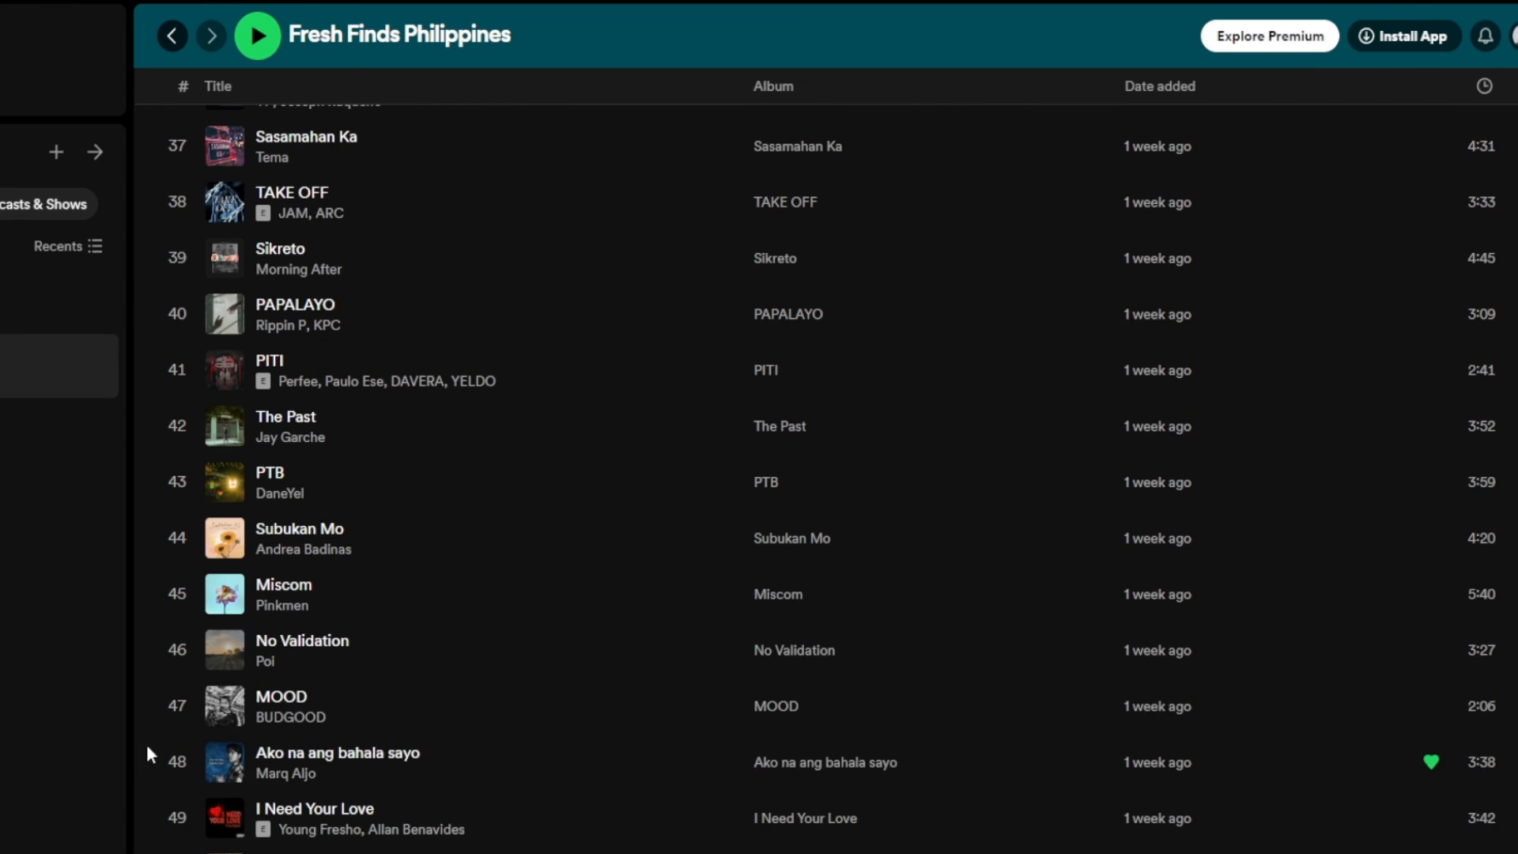
scroll(174, 766, down, 3)
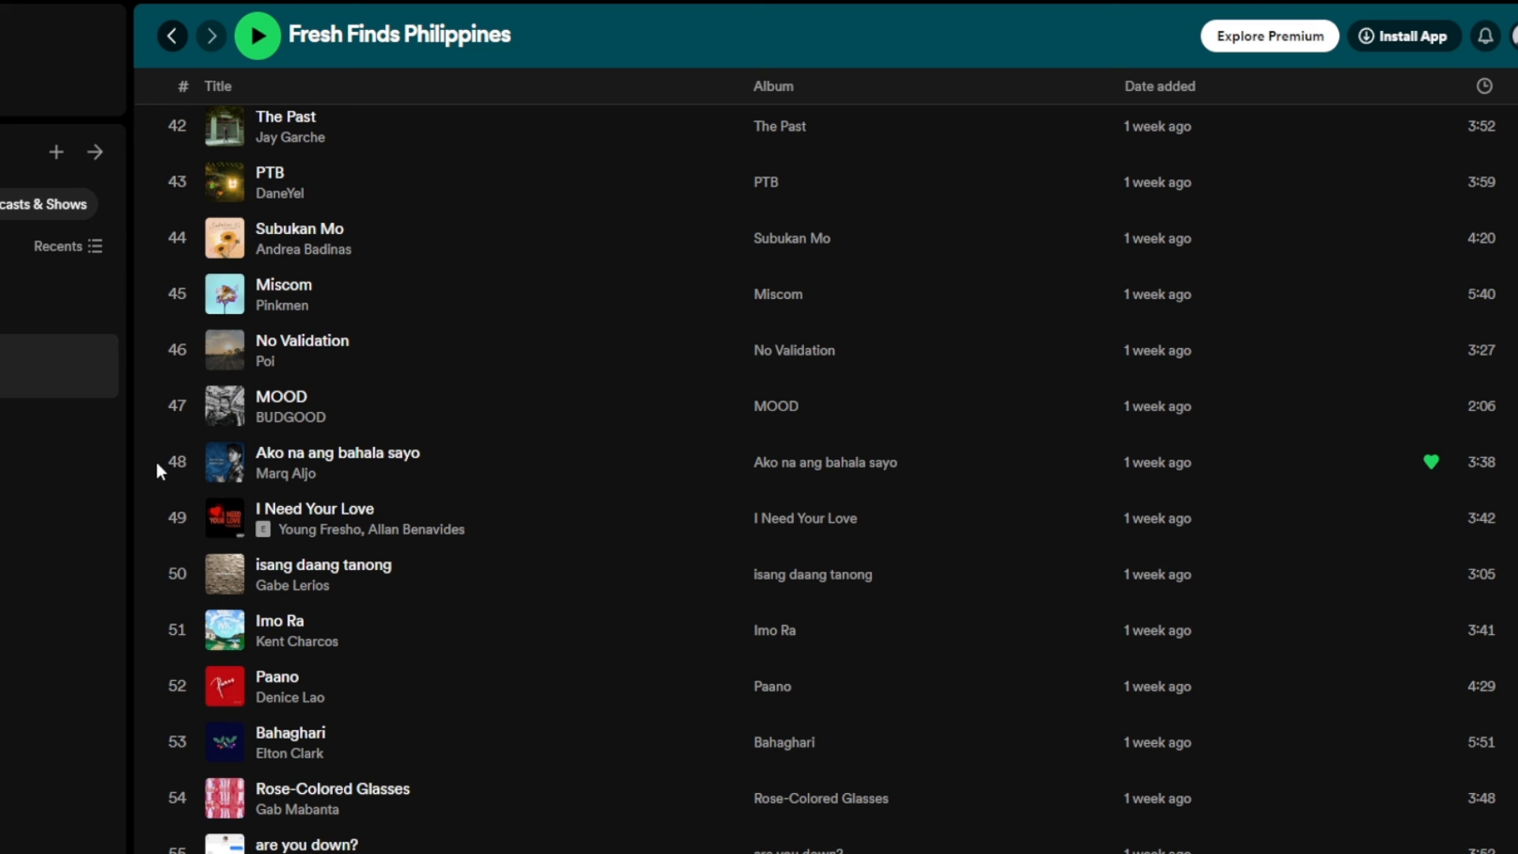
scroll(335, 473, up, 12)
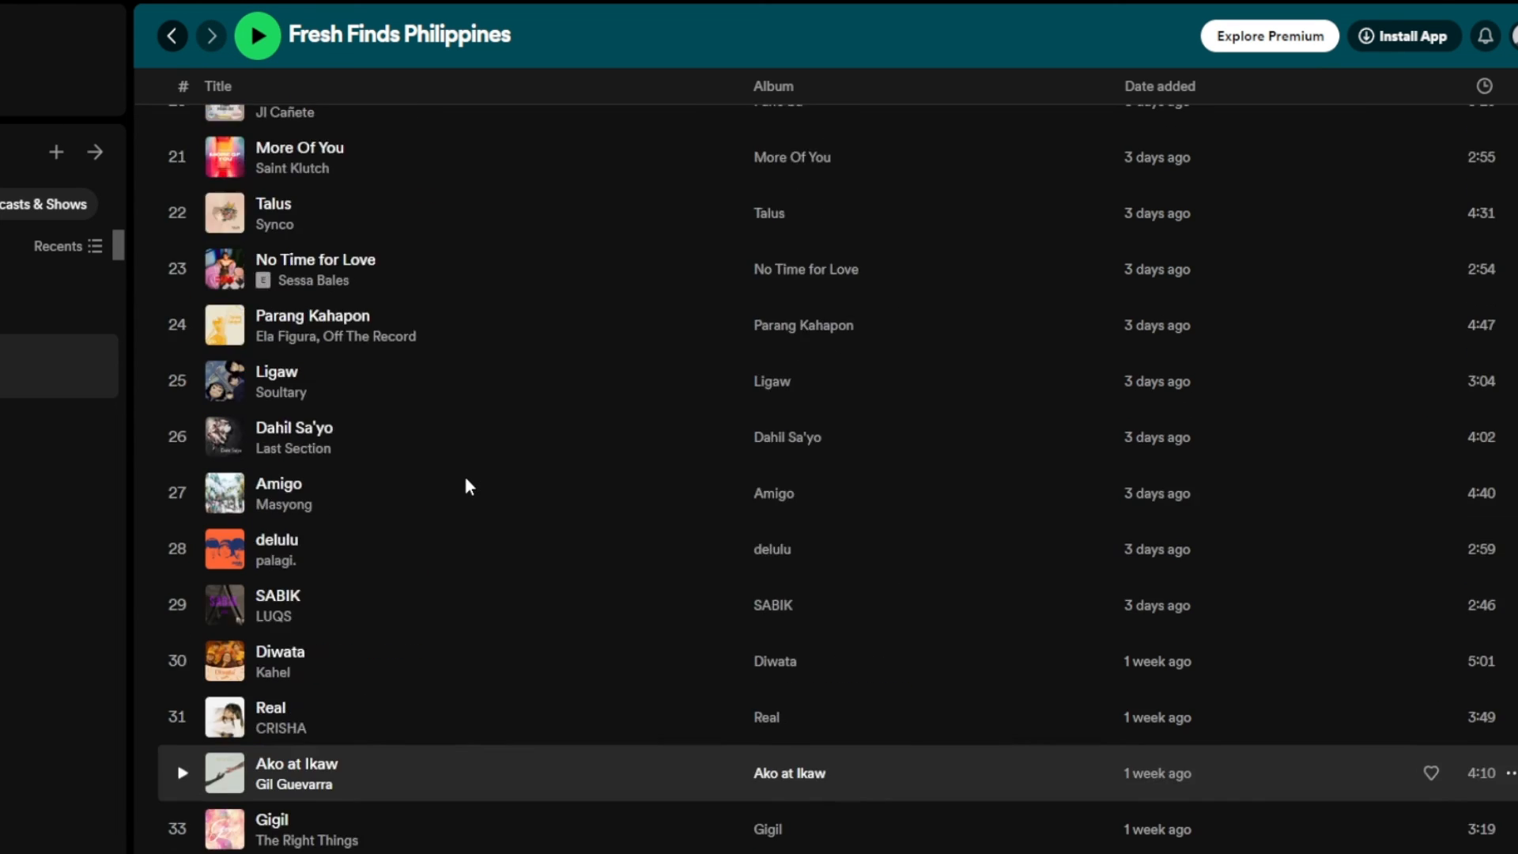
scroll(466, 484, up, 12)
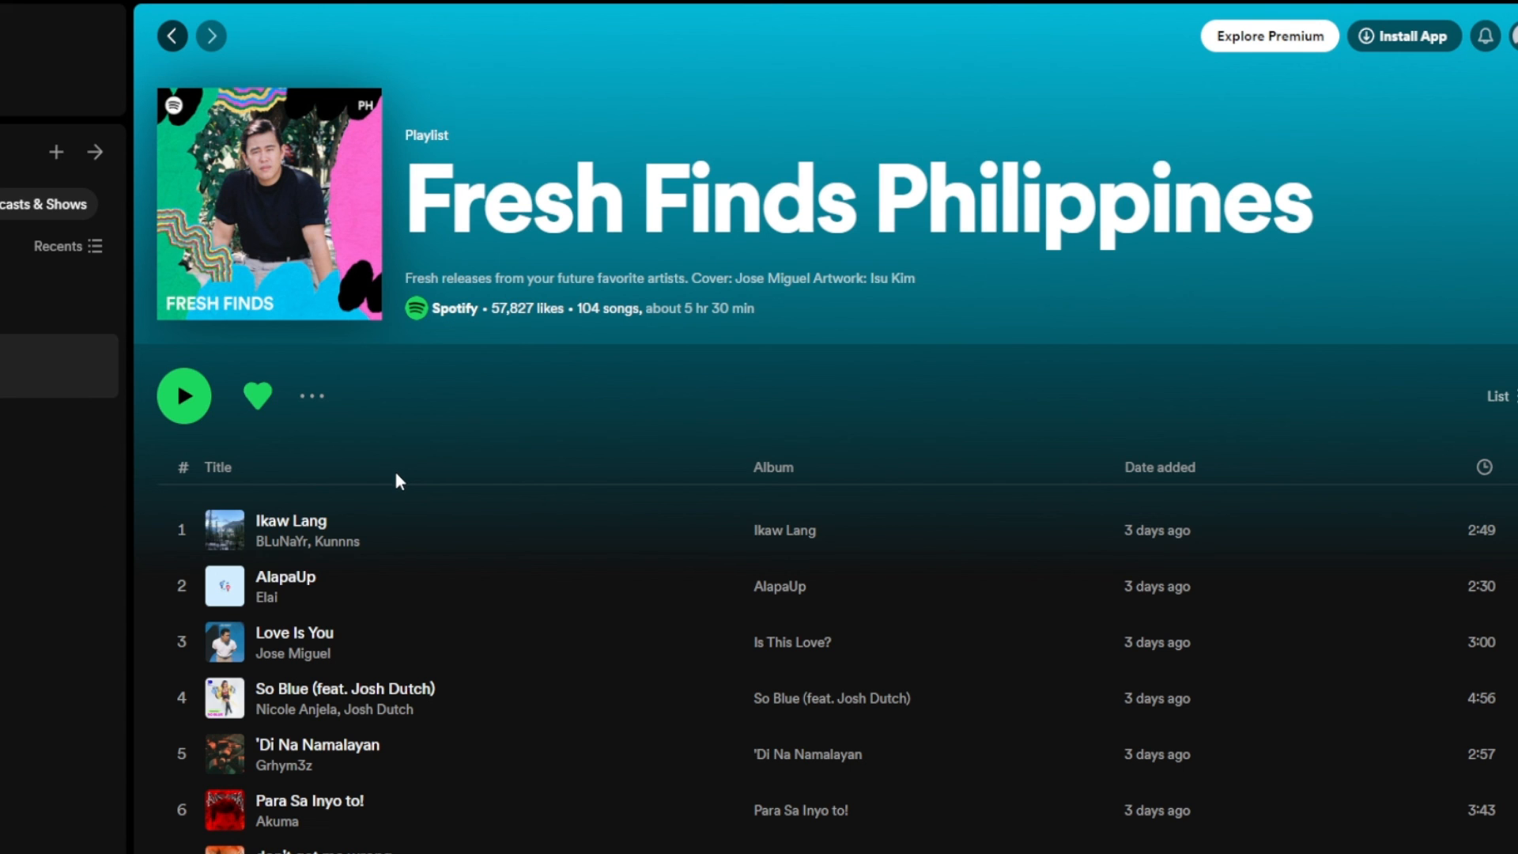
scroll(401, 506, down, 15)
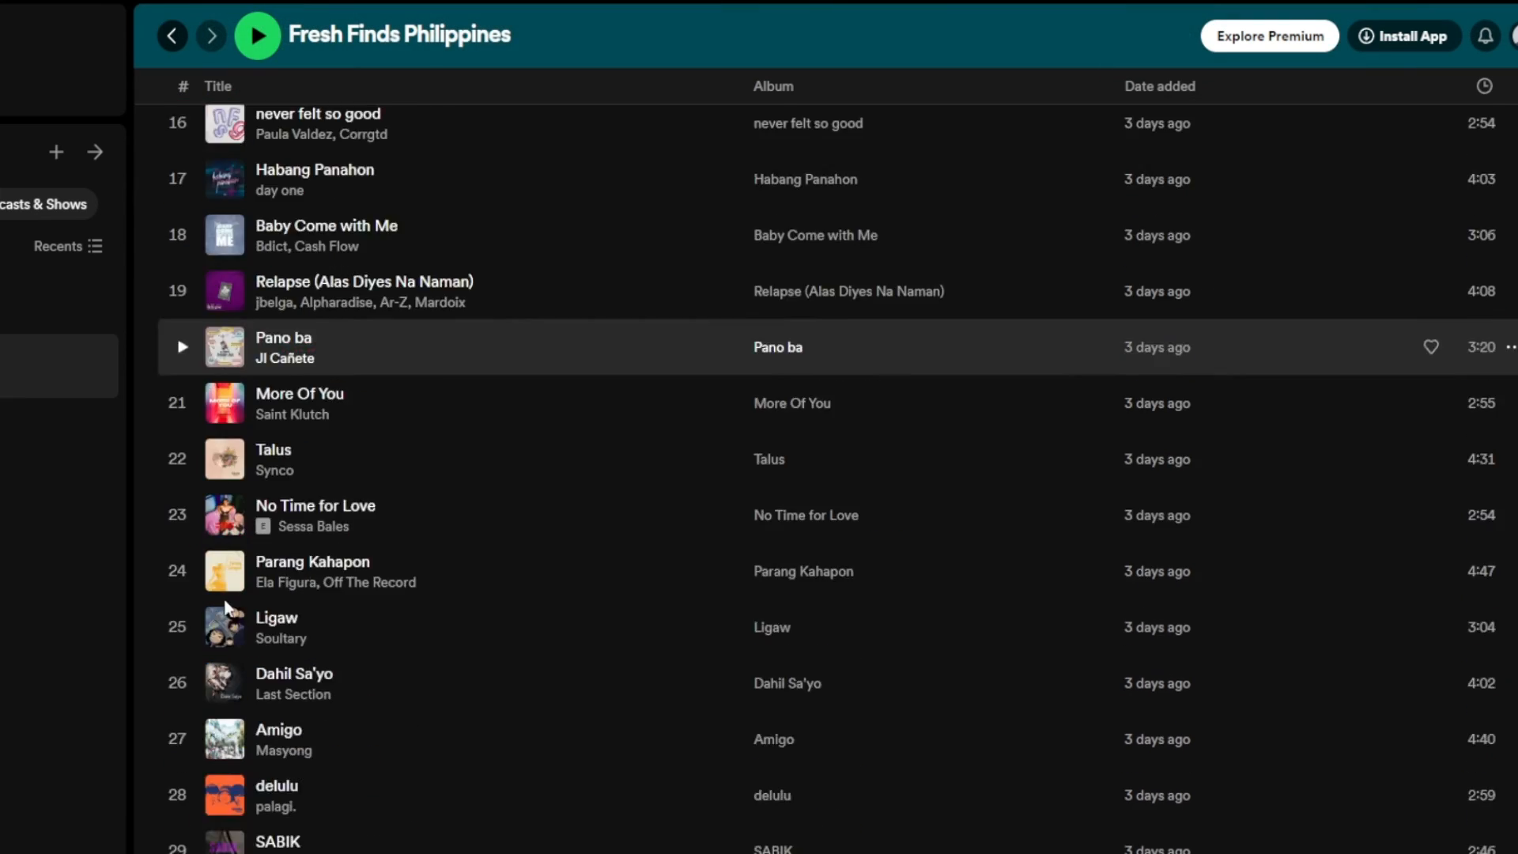
scroll(230, 466, down, 15)
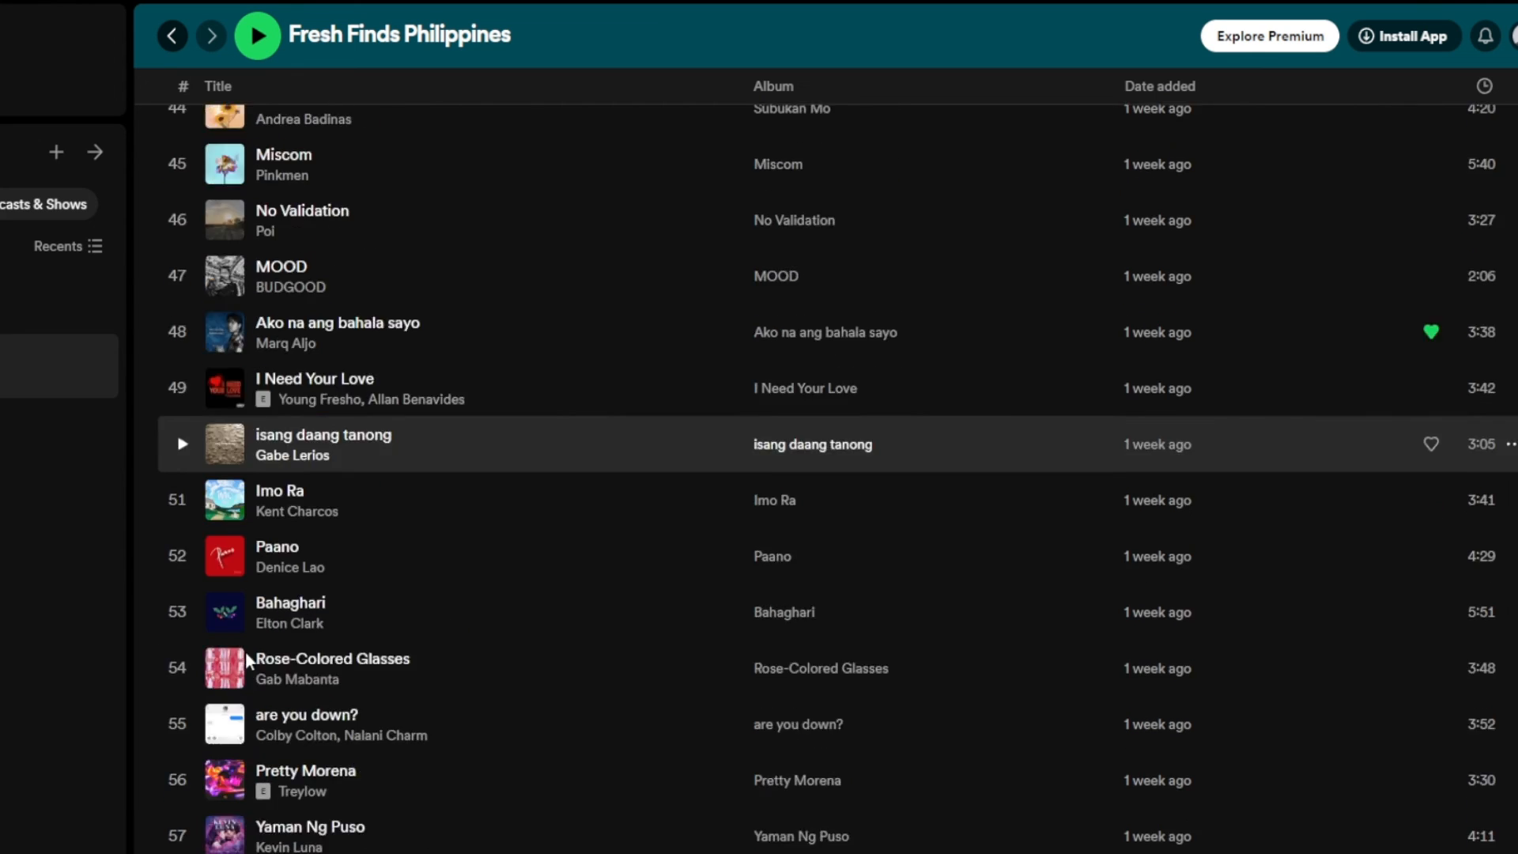
scroll(249, 651, up, 4)
scroll(212, 713, down, 3)
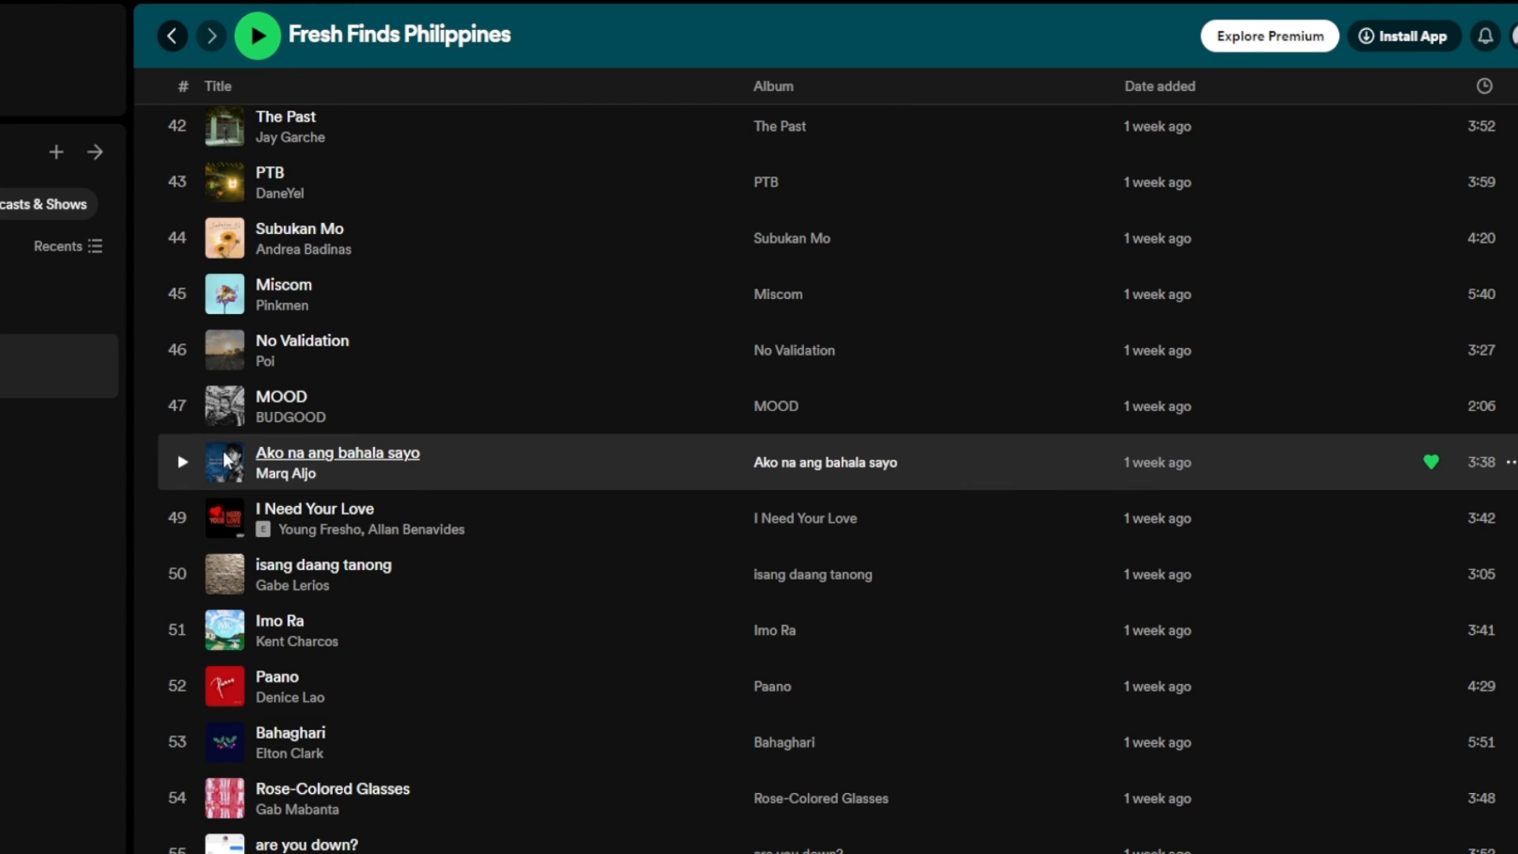